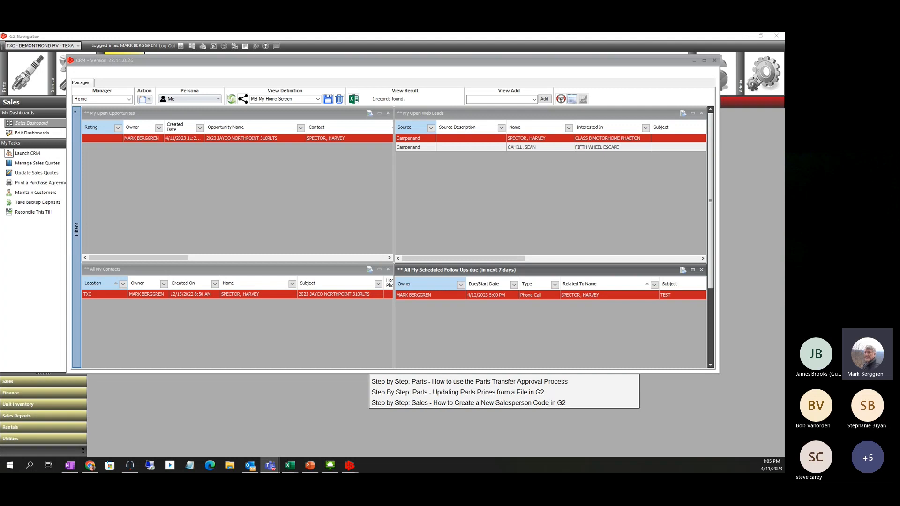
Restart the CRM and resize its window to fill the upper-left of the screen
click(714, 59)
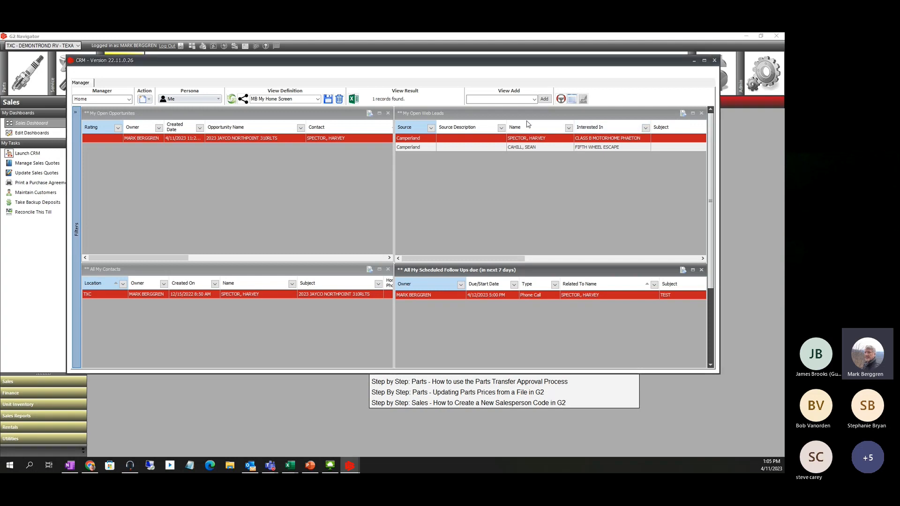
click(714, 62)
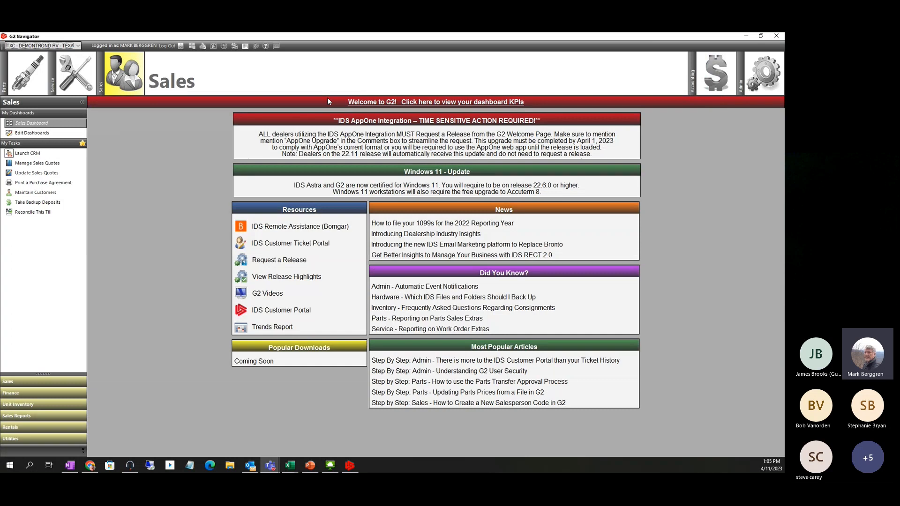
click(9, 156)
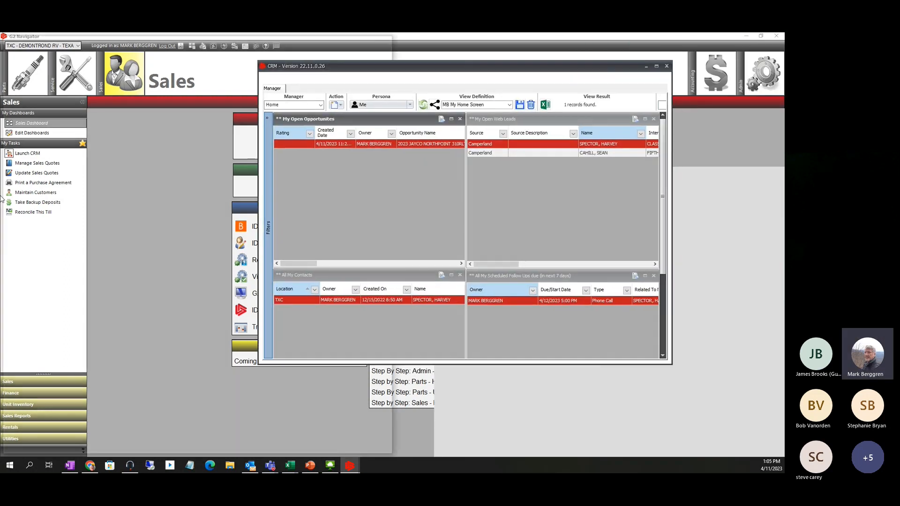
key(super+Left)
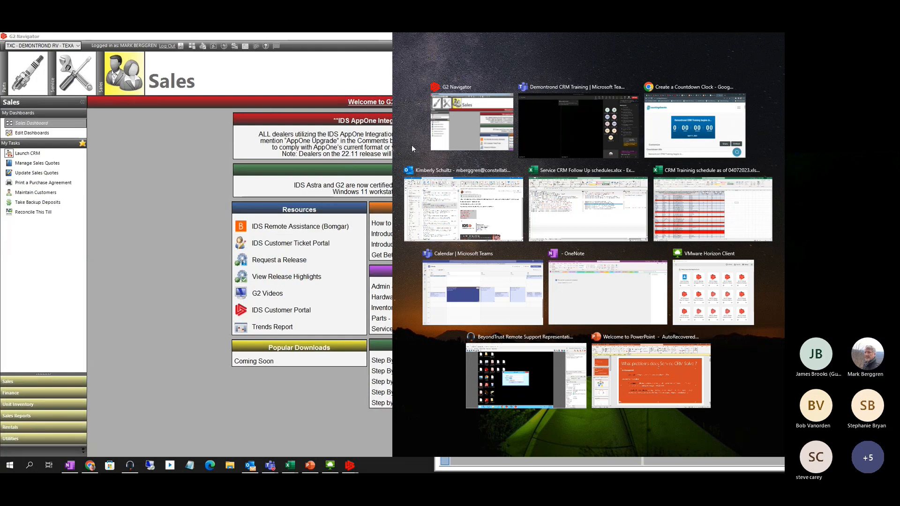
click(502, 130)
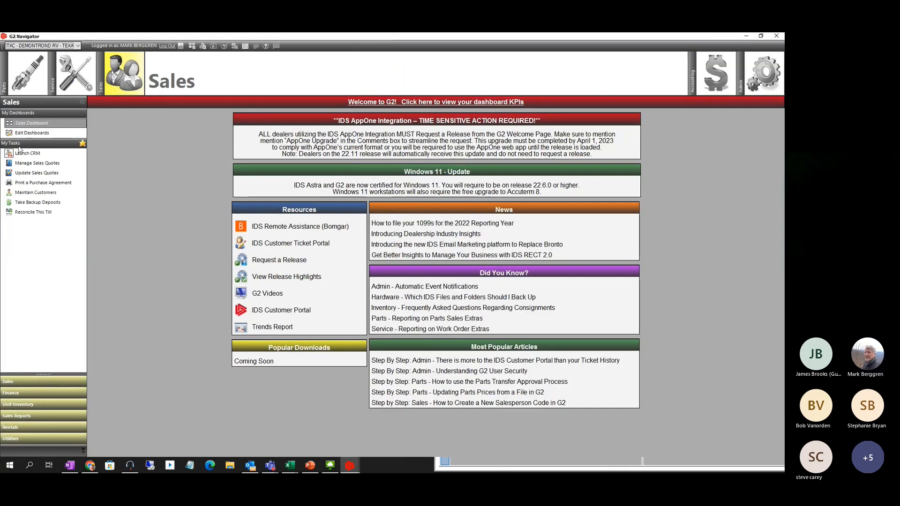
click(9, 154)
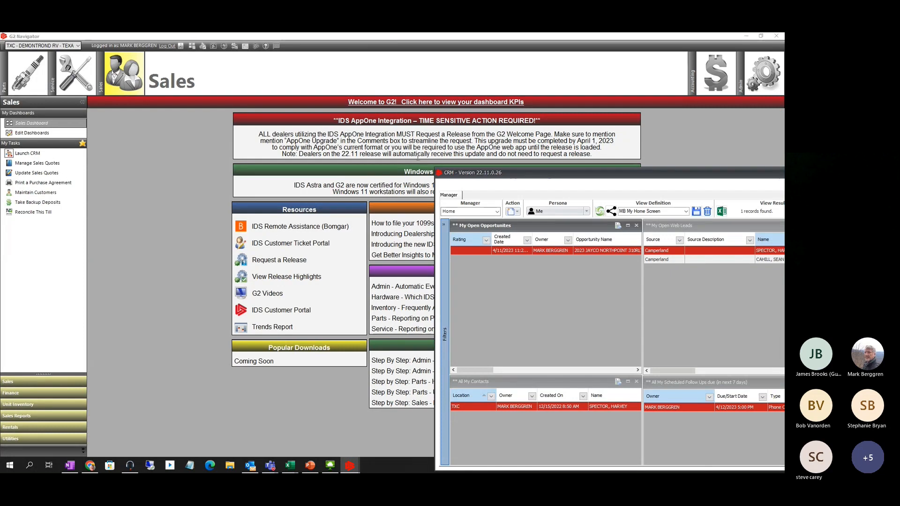
drag(546, 178, 183, 67)
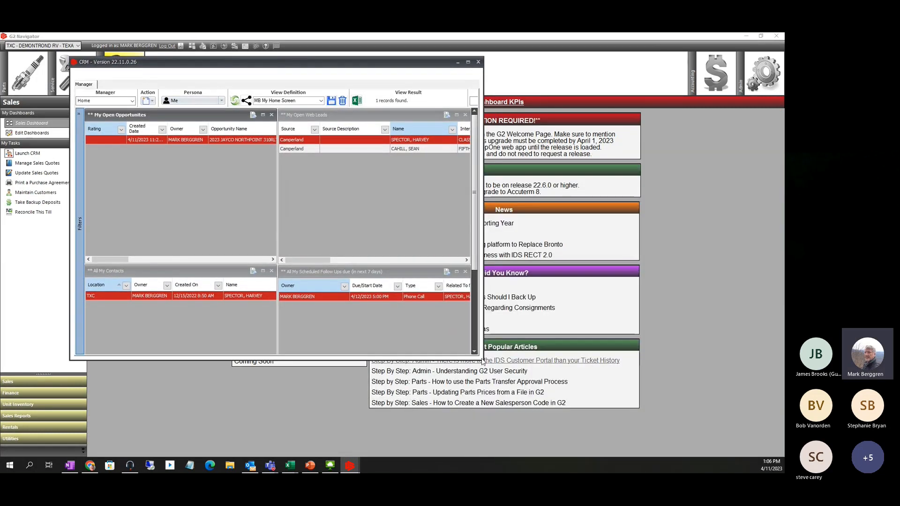
drag(481, 361, 723, 453)
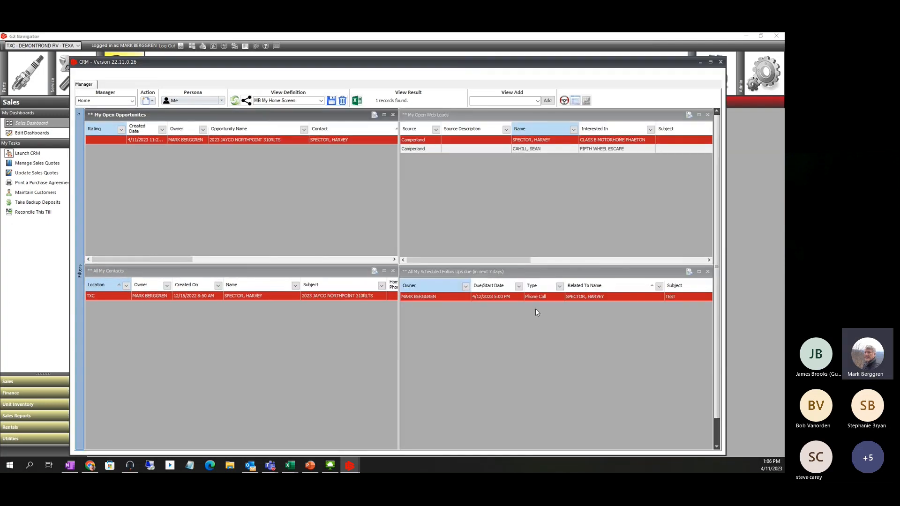
drag(407, 60, 409, 52)
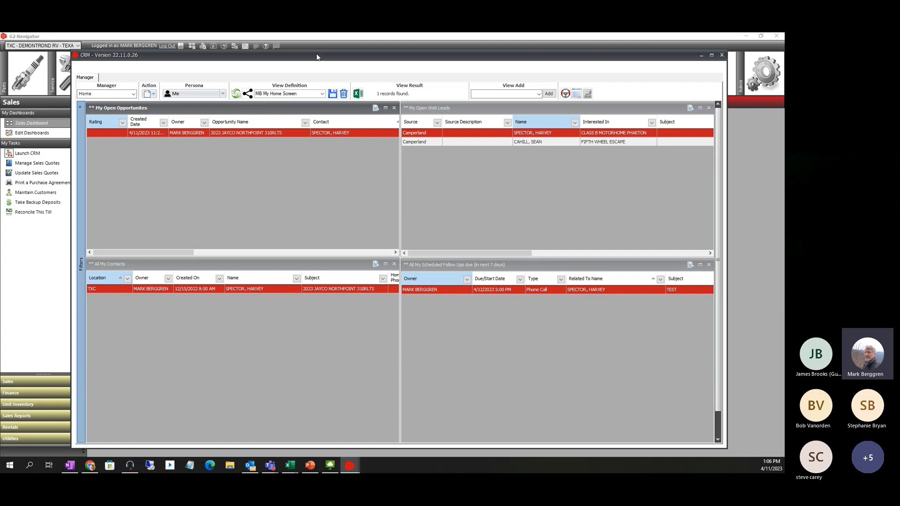
drag(317, 54, 317, 43)
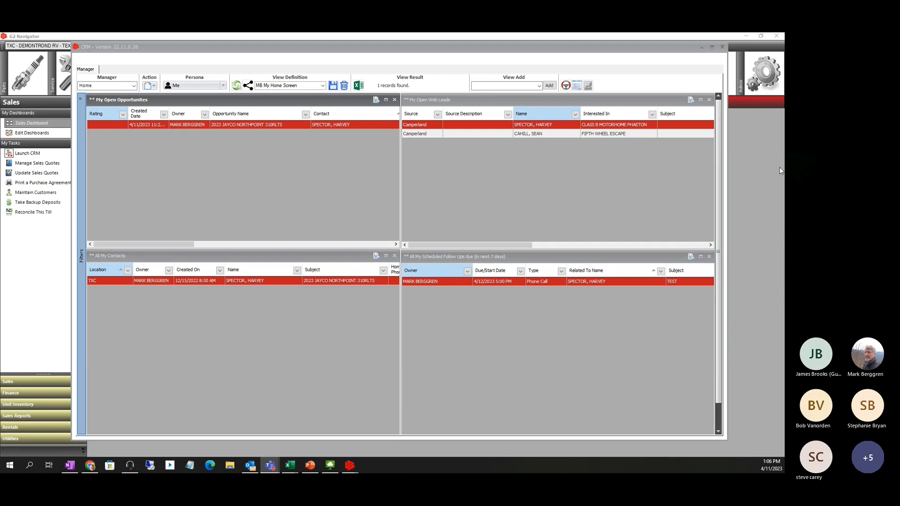
Review the Home dashboard panels, keeping the MB My Home Screen view
click(282, 99)
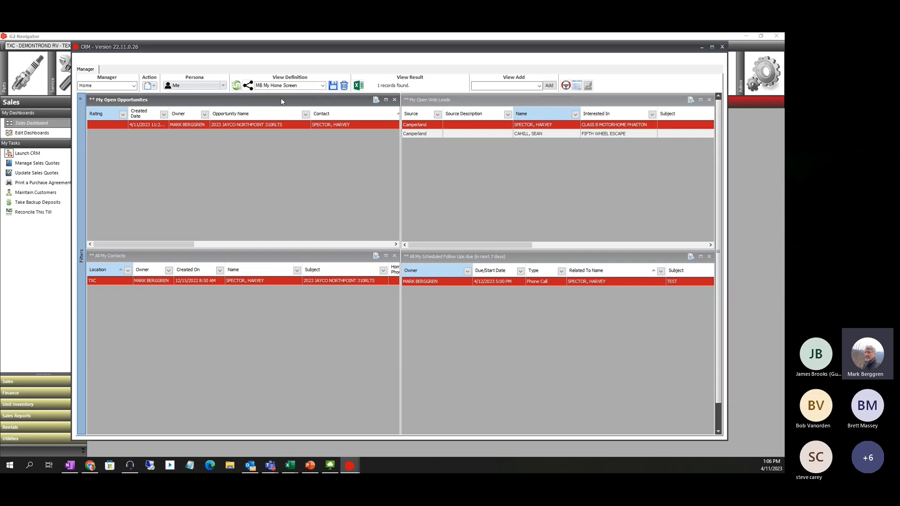
click(424, 101)
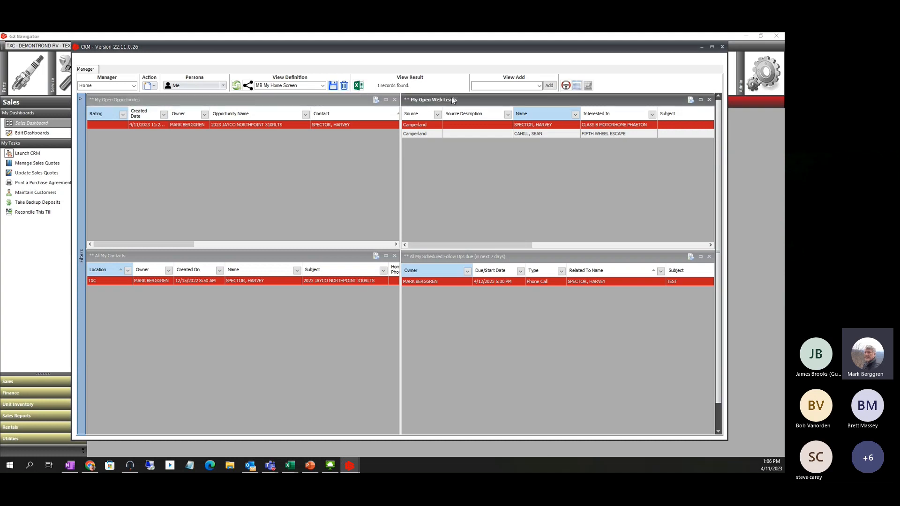
click(177, 257)
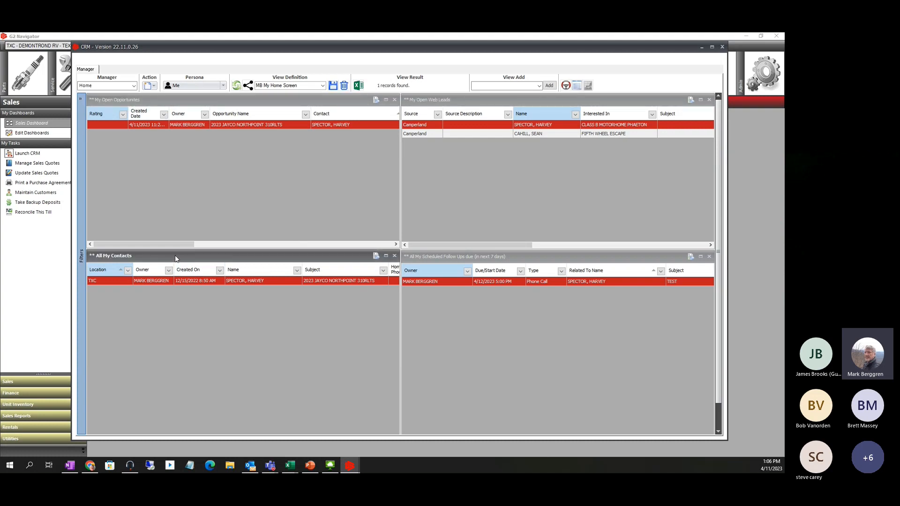
click(466, 257)
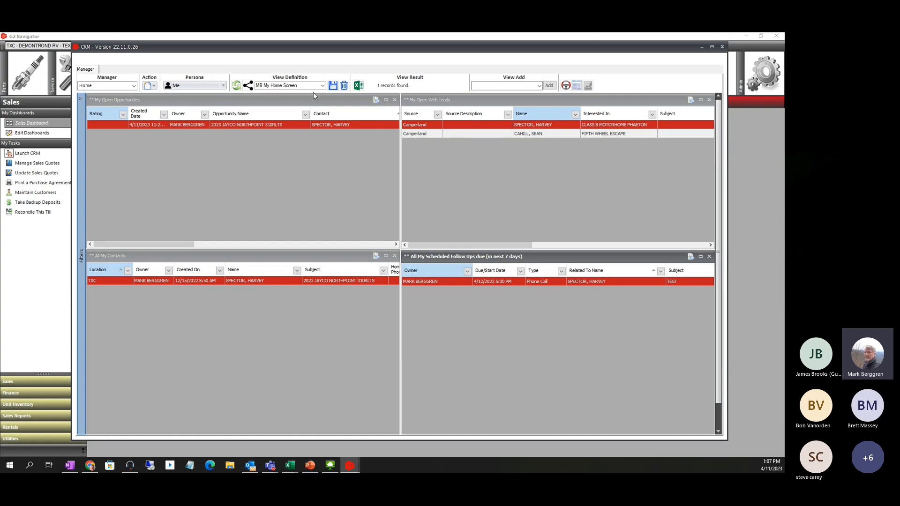
click(120, 102)
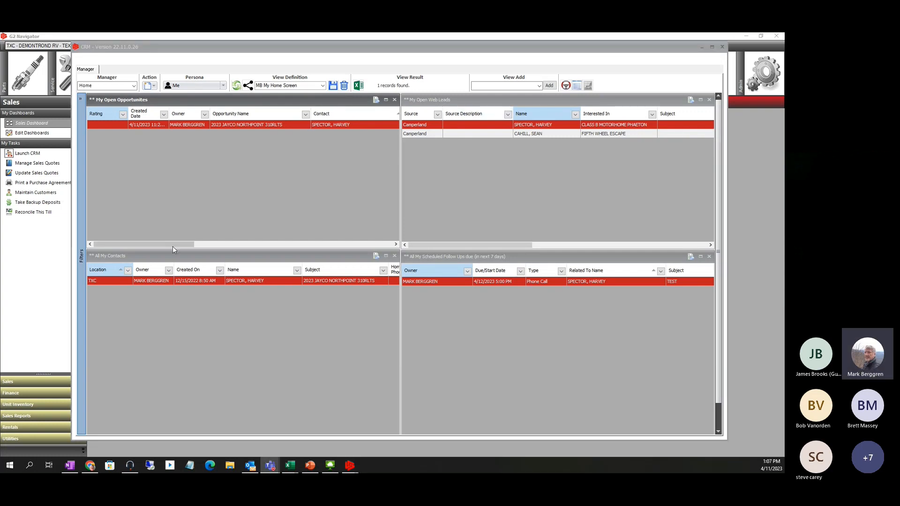
click(431, 259)
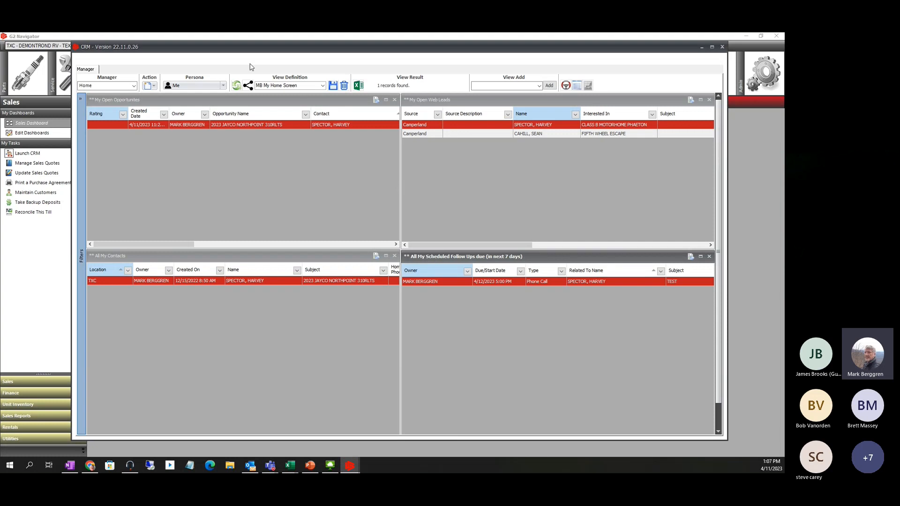
click(322, 86)
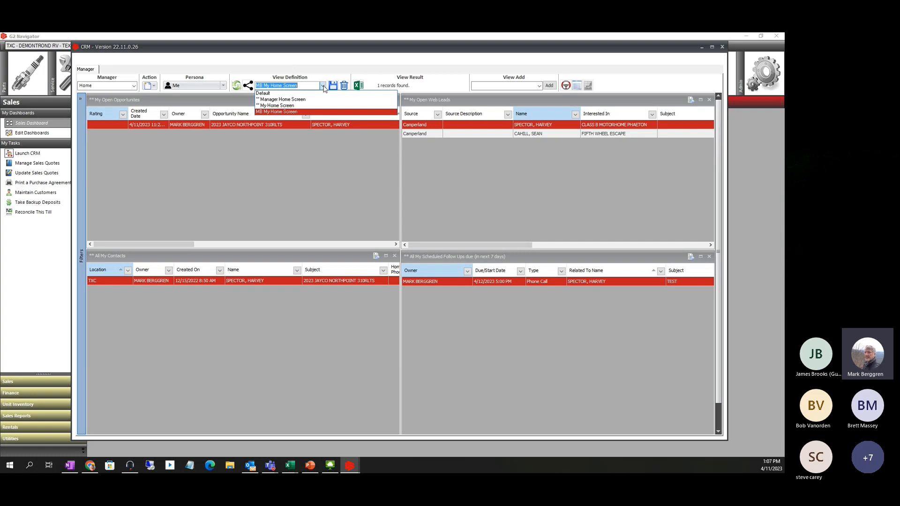
click(284, 112)
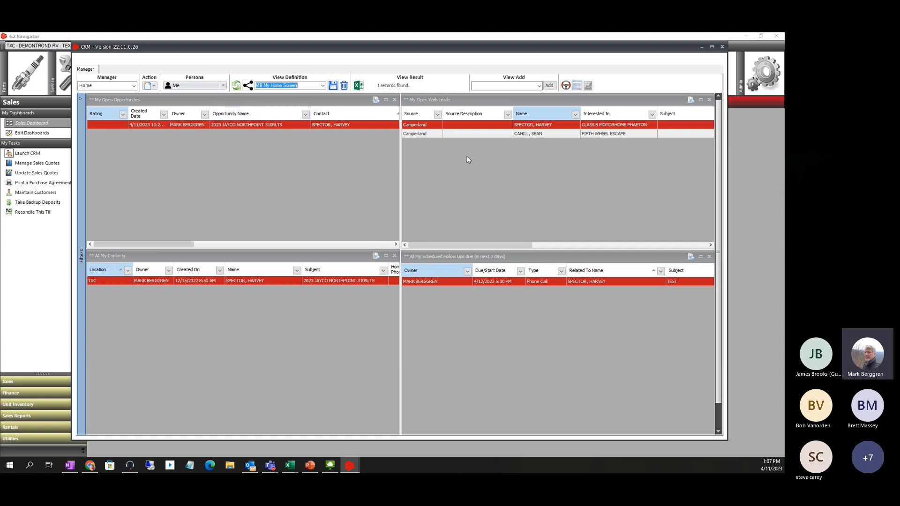
click(420, 134)
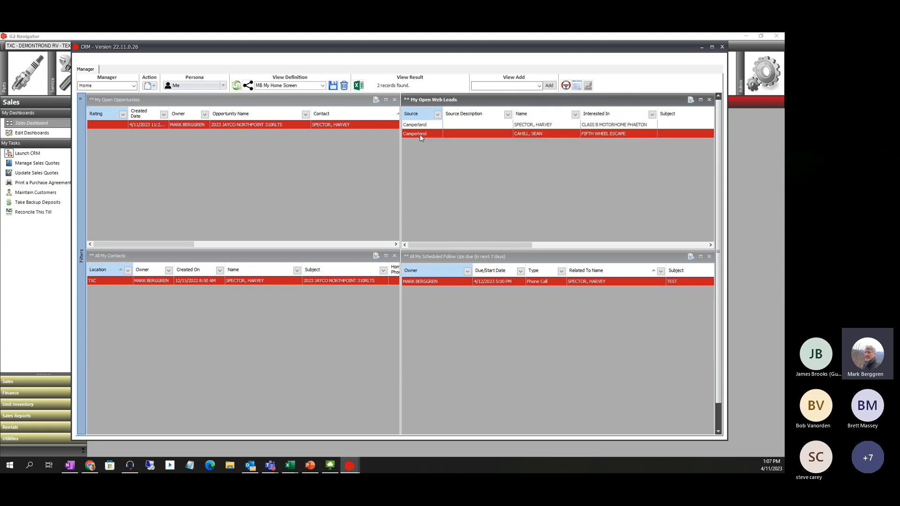
Visit the Opportunities manager, then return to the Home dashboard
click(135, 86)
click(135, 86)
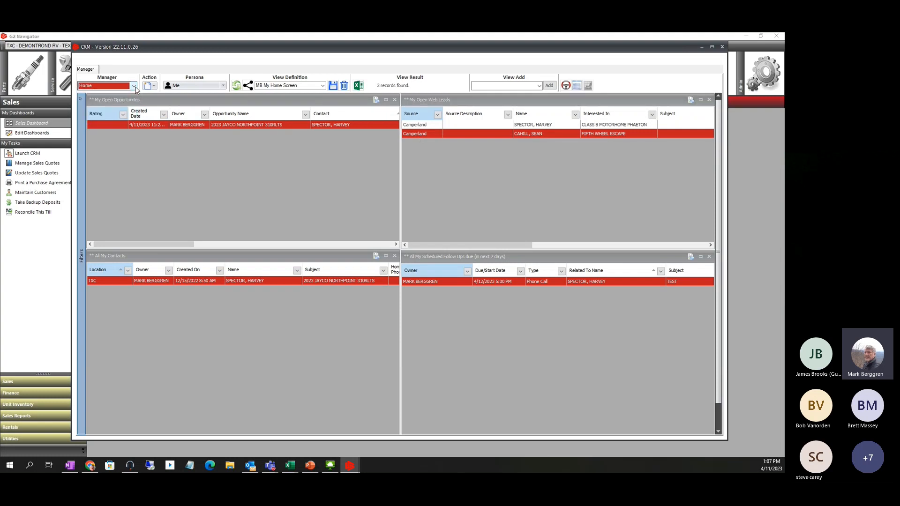
click(135, 87)
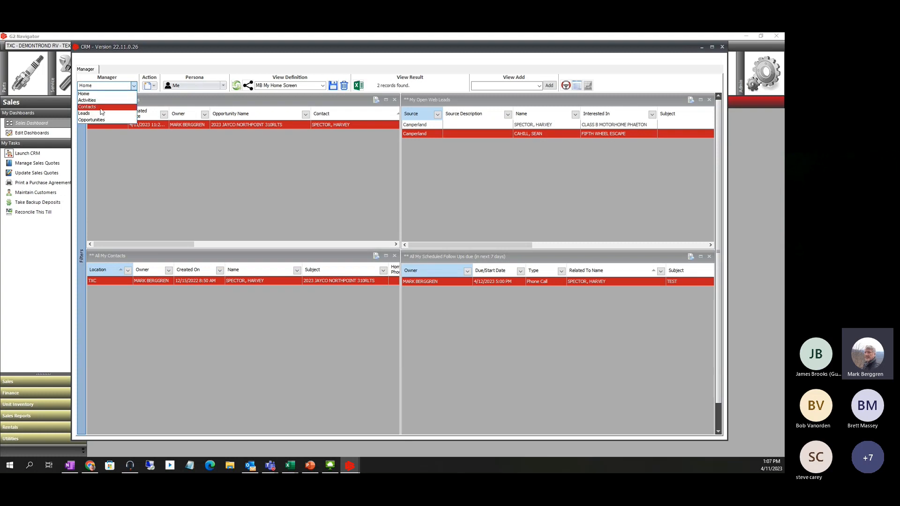
click(103, 94)
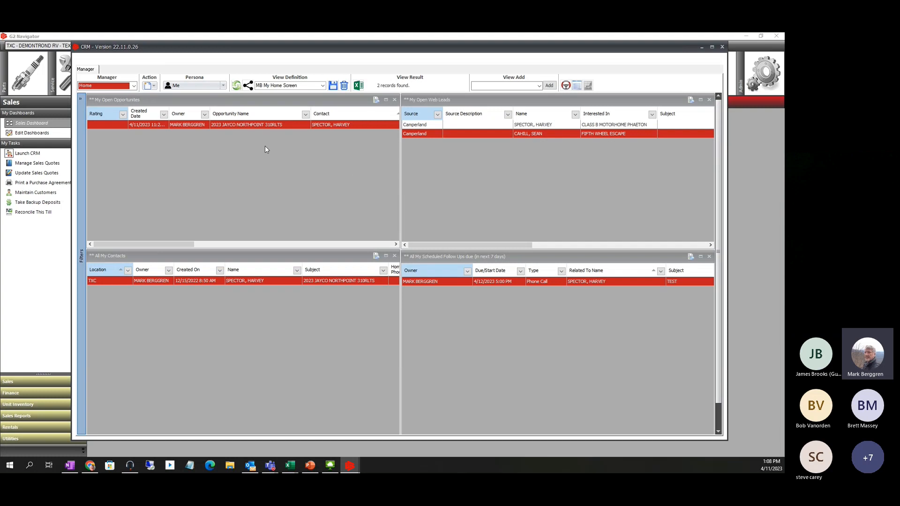
click(134, 86)
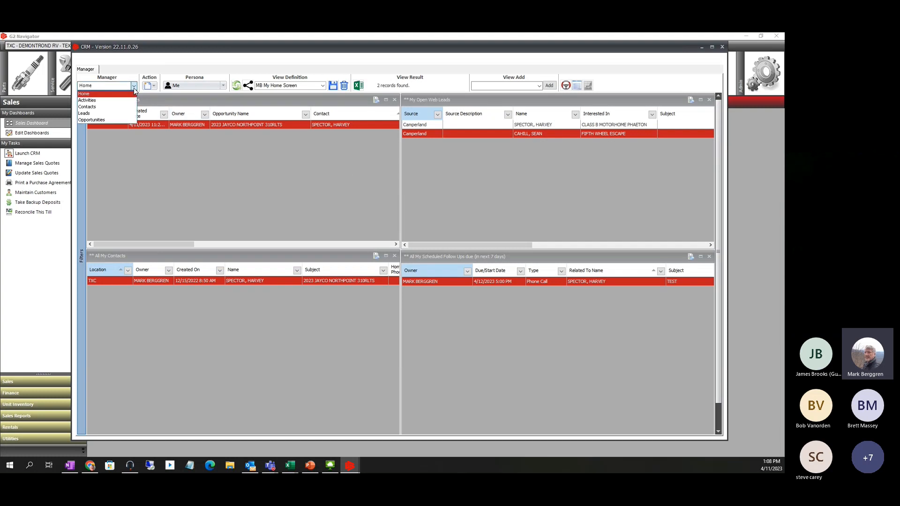
click(103, 120)
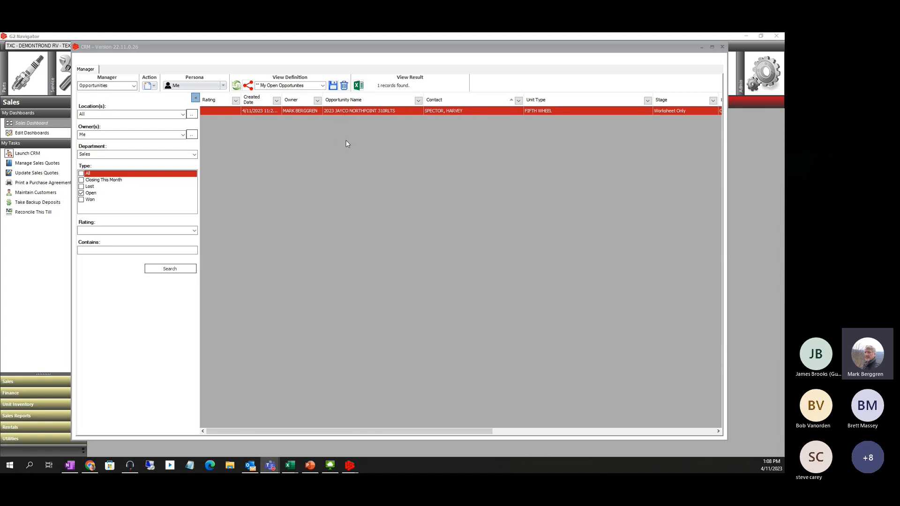
click(133, 87)
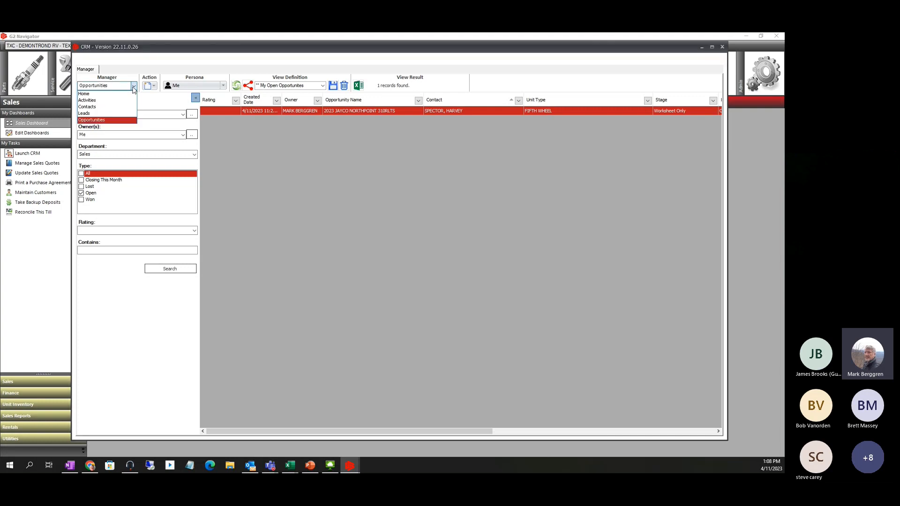
click(102, 95)
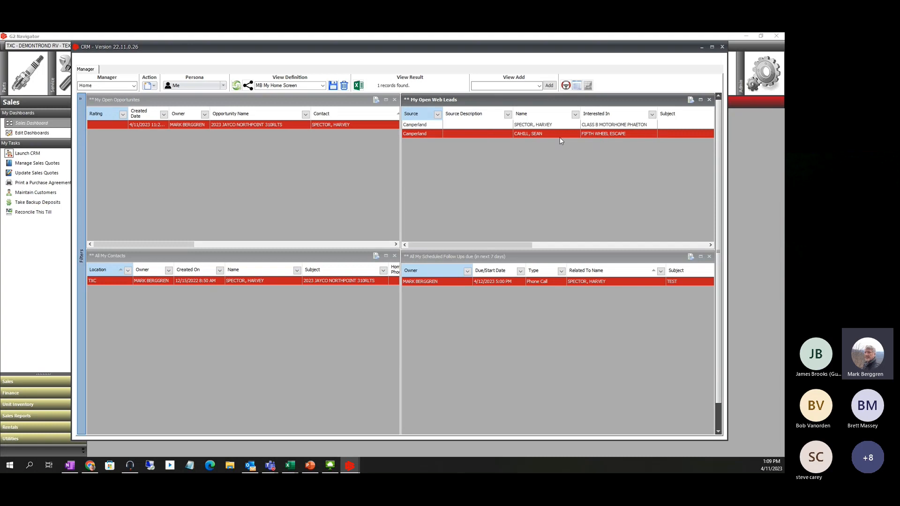
Open the Fifth Wheel Escape web lead and save the customer's cell phone number
click(539, 134)
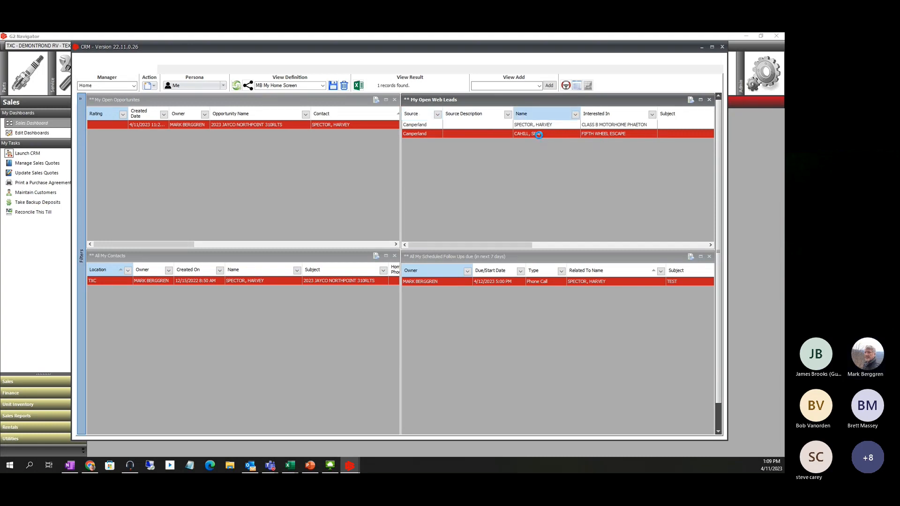
double_click(539, 134)
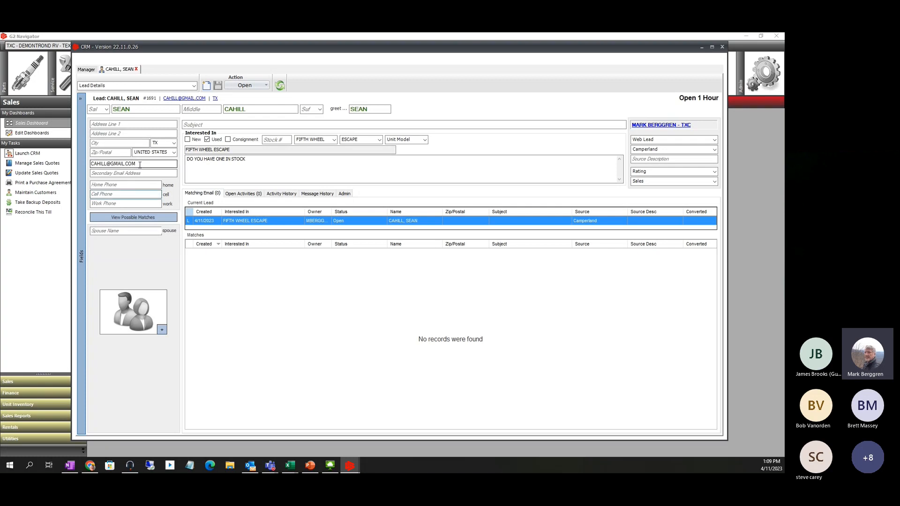
click(117, 195)
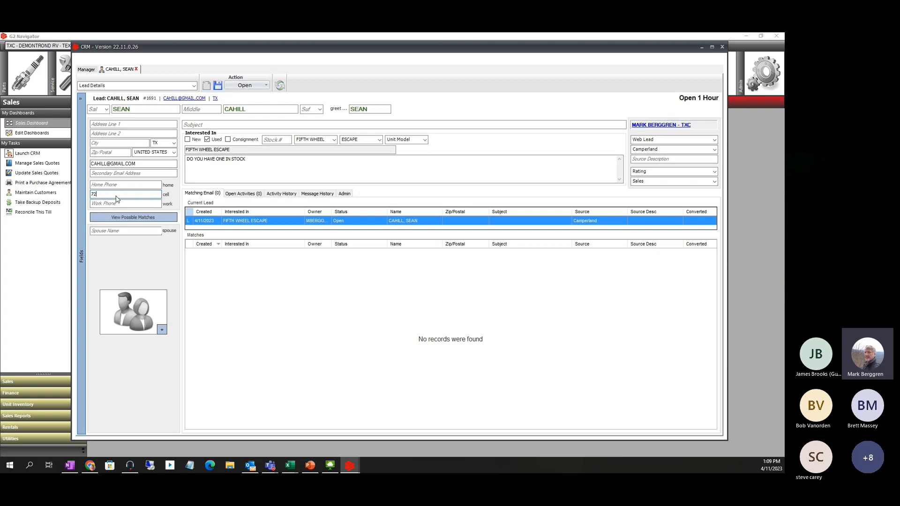
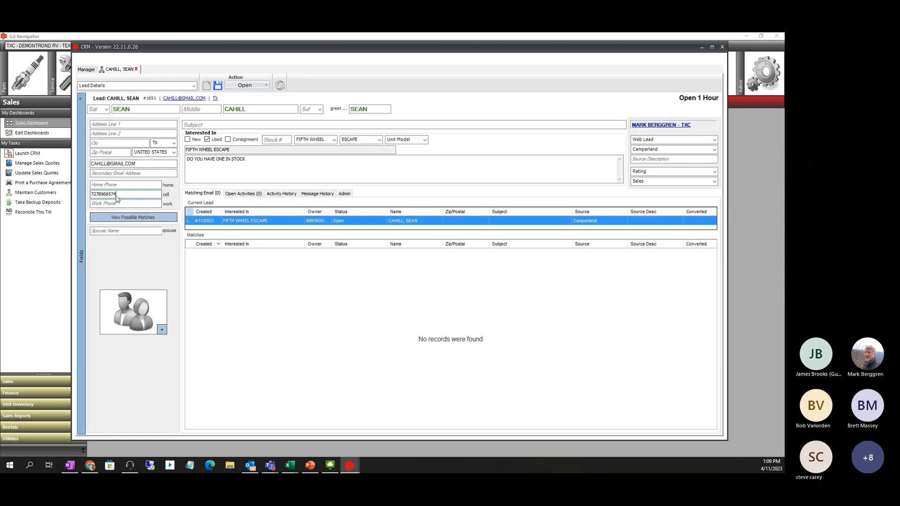
click(218, 85)
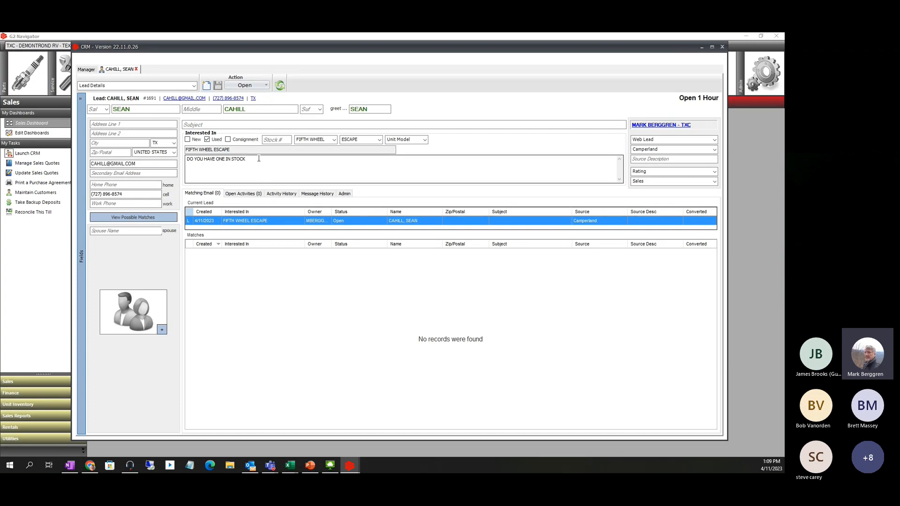
Start a new email to the lead using template A-01 Write your own Response
click(185, 99)
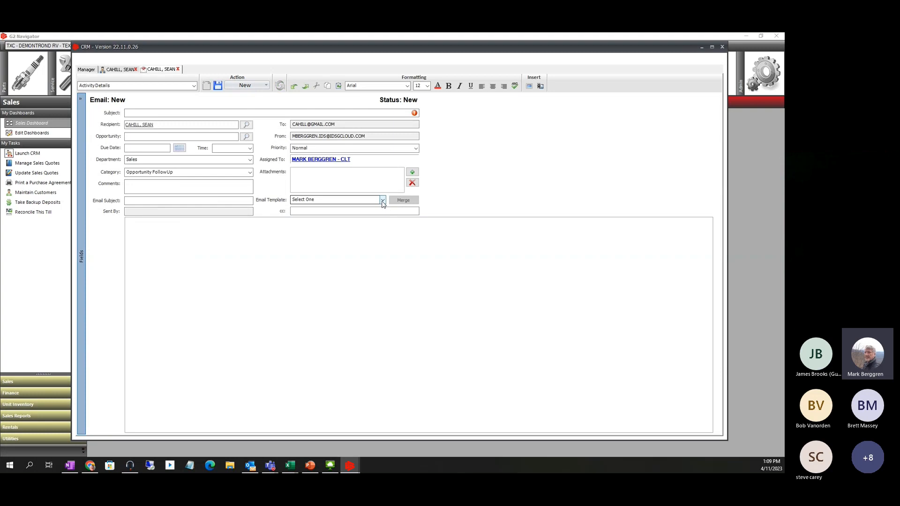
click(382, 200)
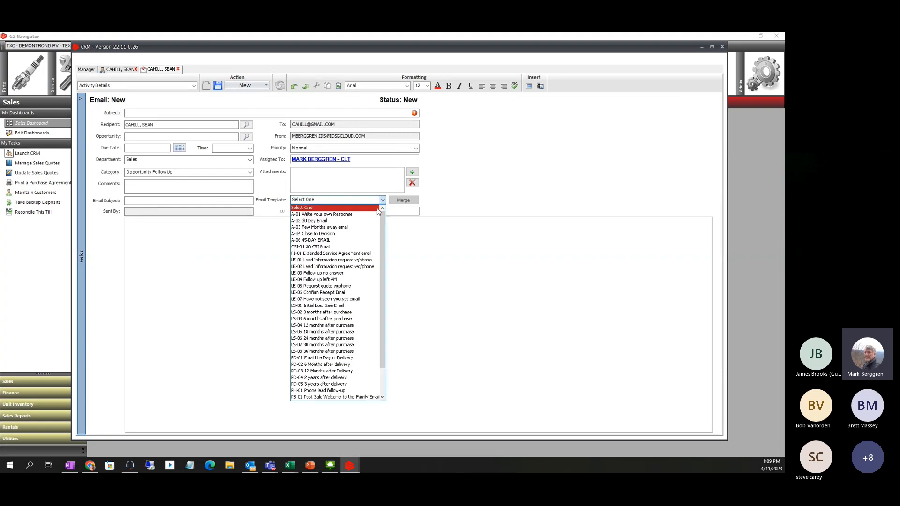
click(311, 216)
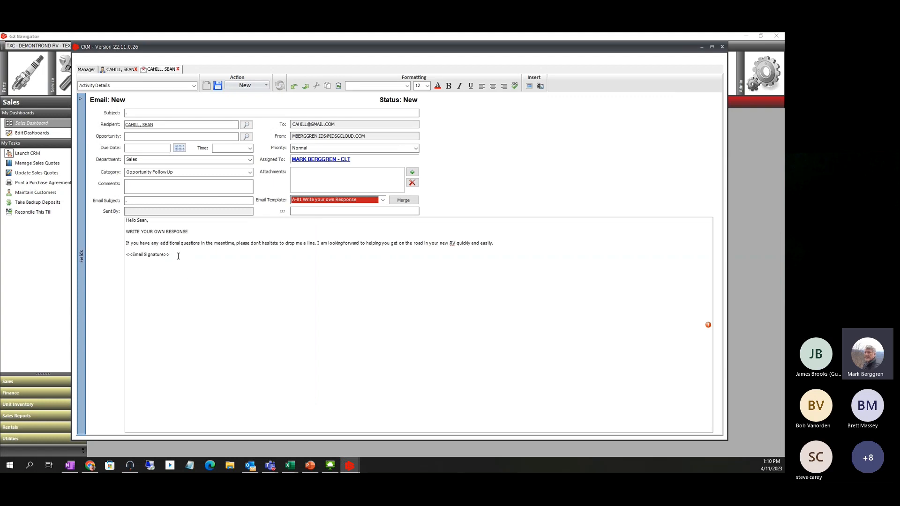
Replace the <<Email Signature>> placeholder with the sender's name
drag(170, 255, 121, 258)
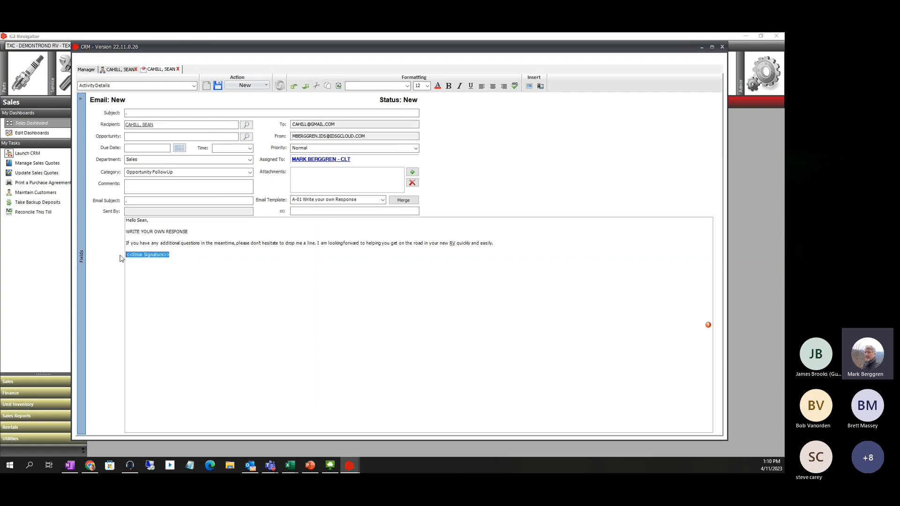
Replace the WRITE YOUR OWN RESPONSE line with 'Yes we have one in stock at our Texas City location'
drag(188, 231, 123, 232)
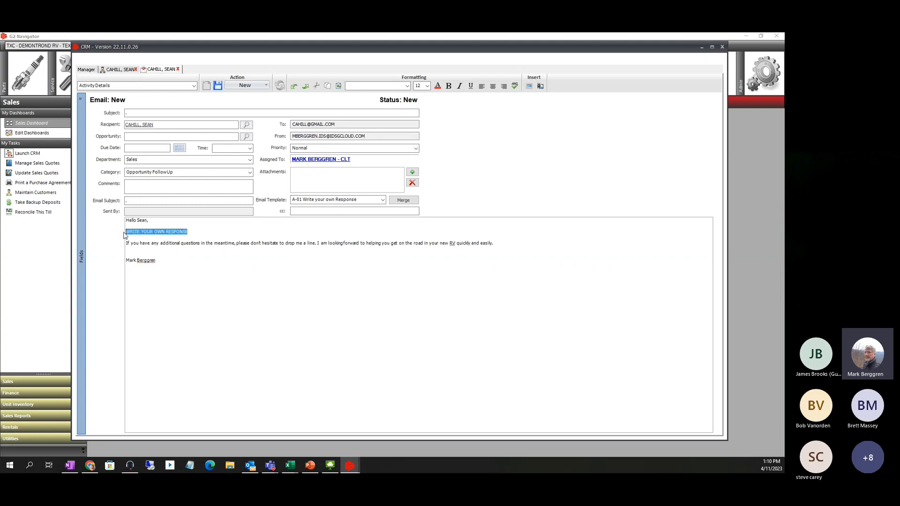
key(Delete)
text(Yes we have)
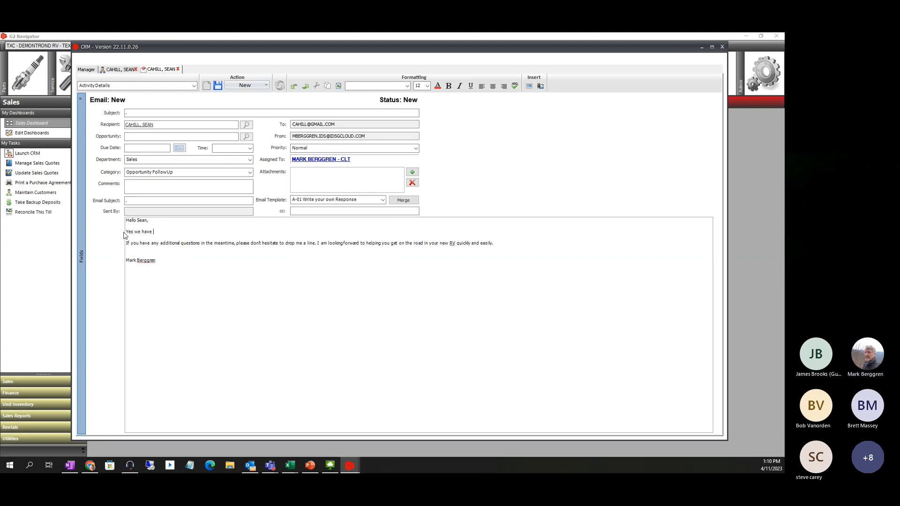
text( one in stoc)
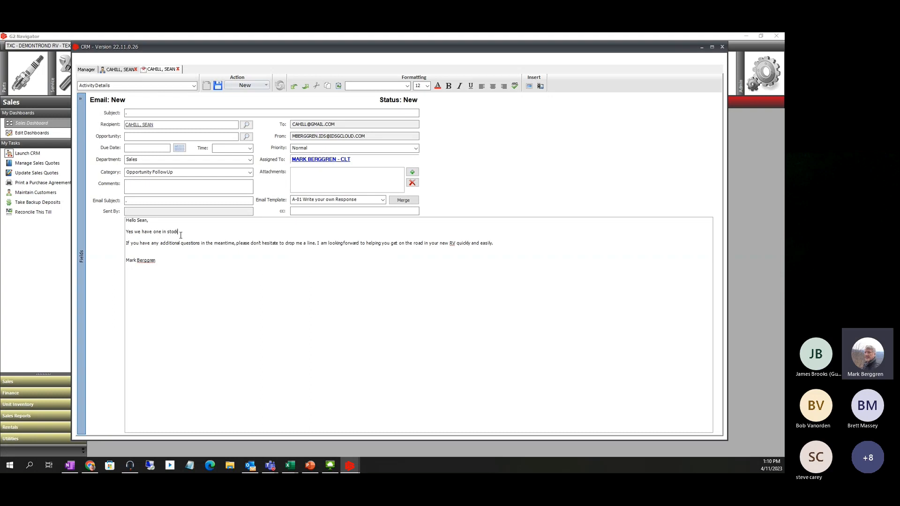
text(k at our Texas CIty location)
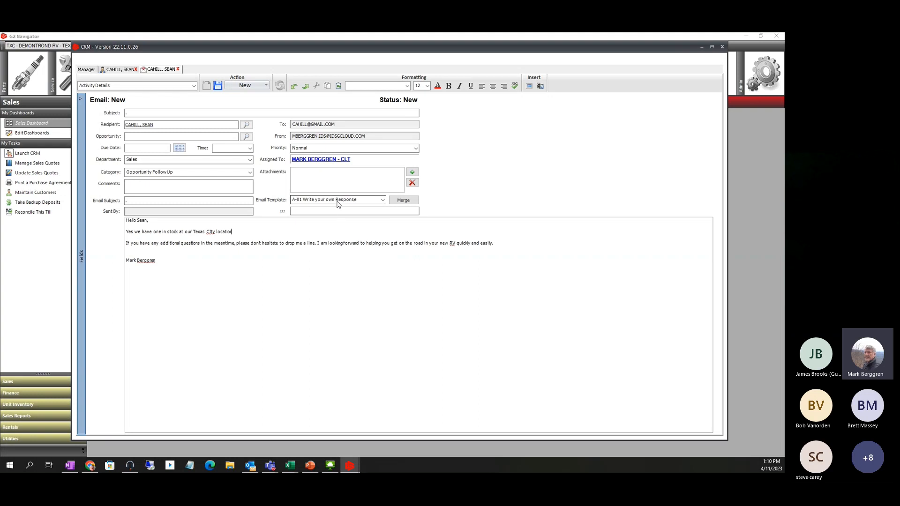
click(382, 200)
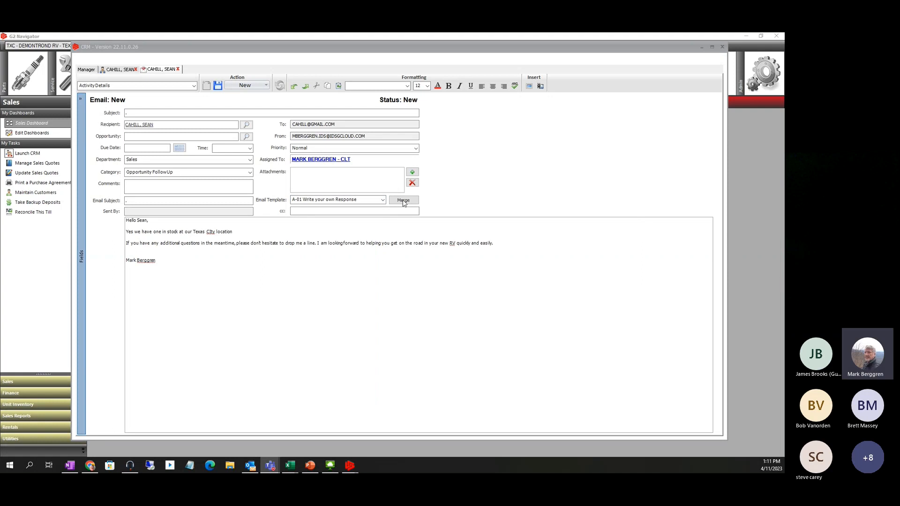
Apply email template LE-02 Lead Information request wo/phone, confirming the replacement
click(382, 200)
click(383, 201)
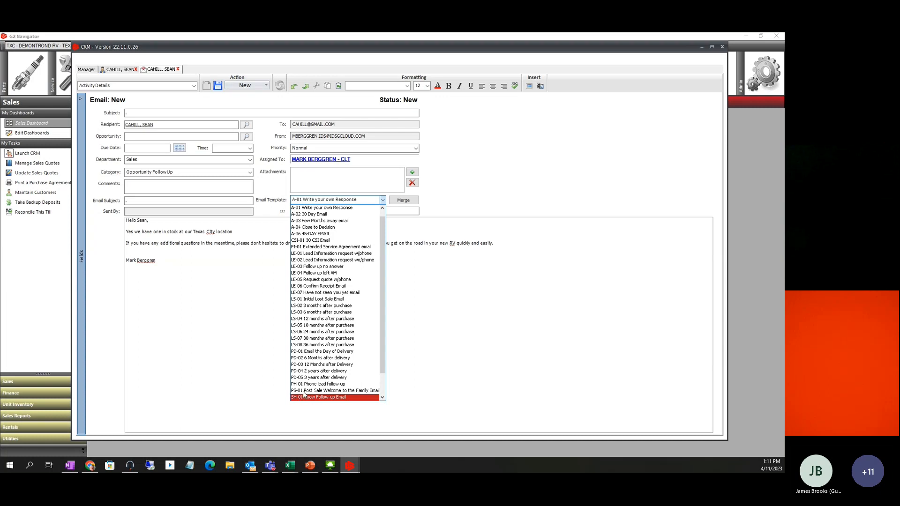
scroll(302, 397, down, 2)
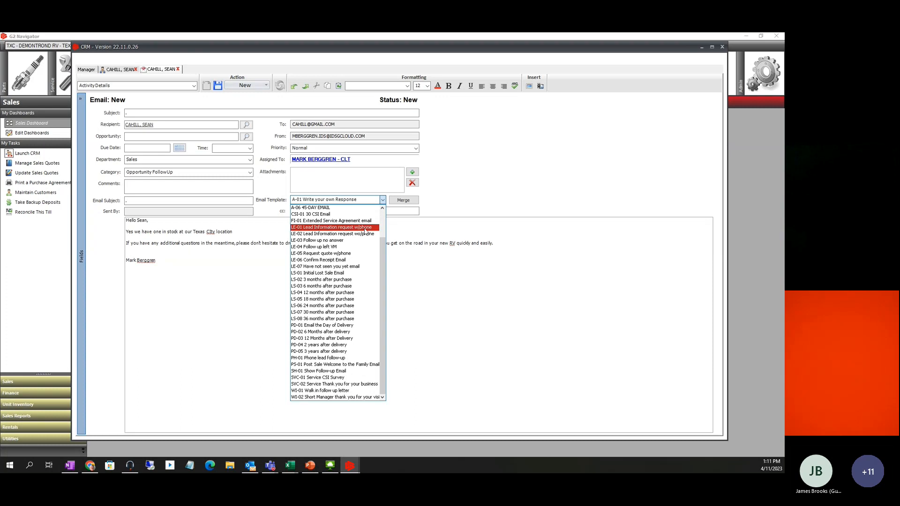
click(319, 235)
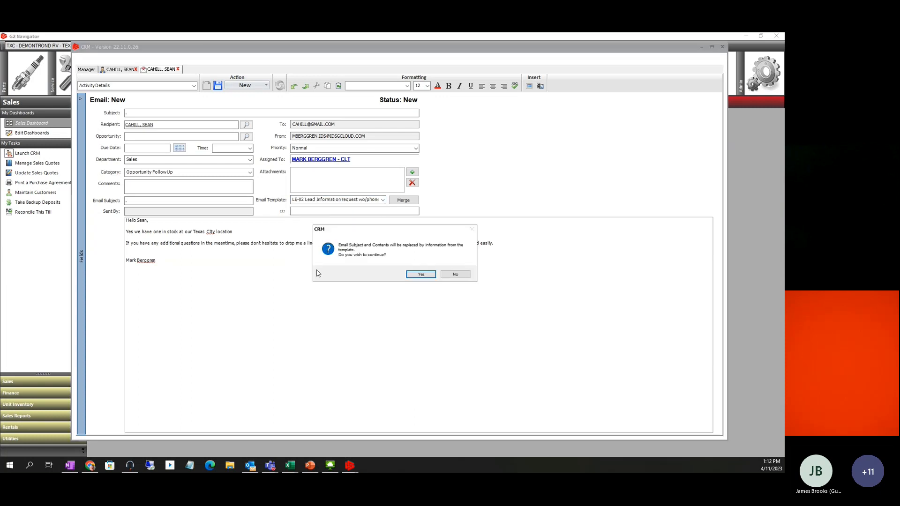
click(422, 274)
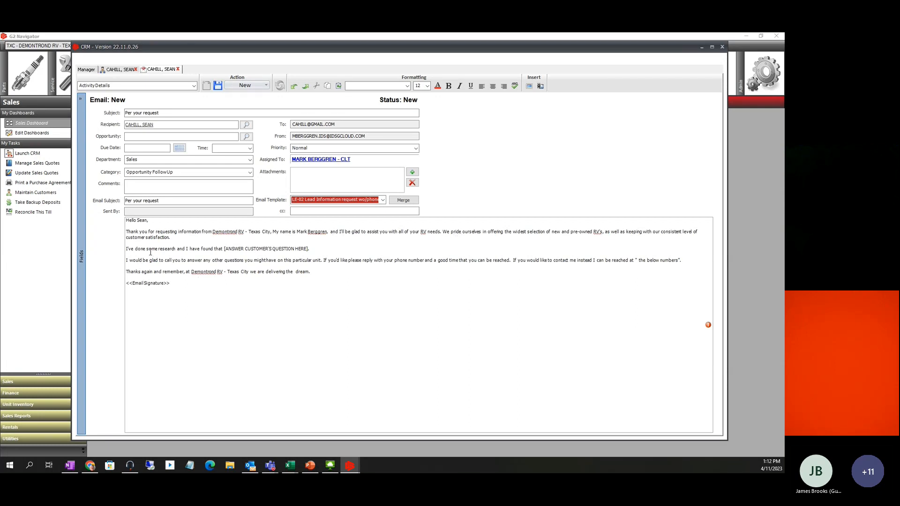
Type 'yes we have one in stock' over the [ANSWER CUSTOMER'S QUESTION HERE] placeholder
click(307, 248)
drag(307, 248, 224, 248)
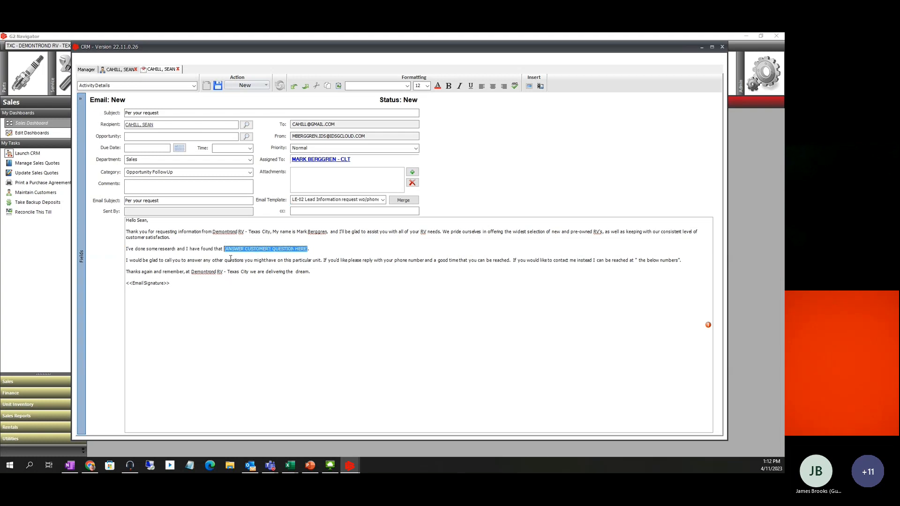
text(yes )
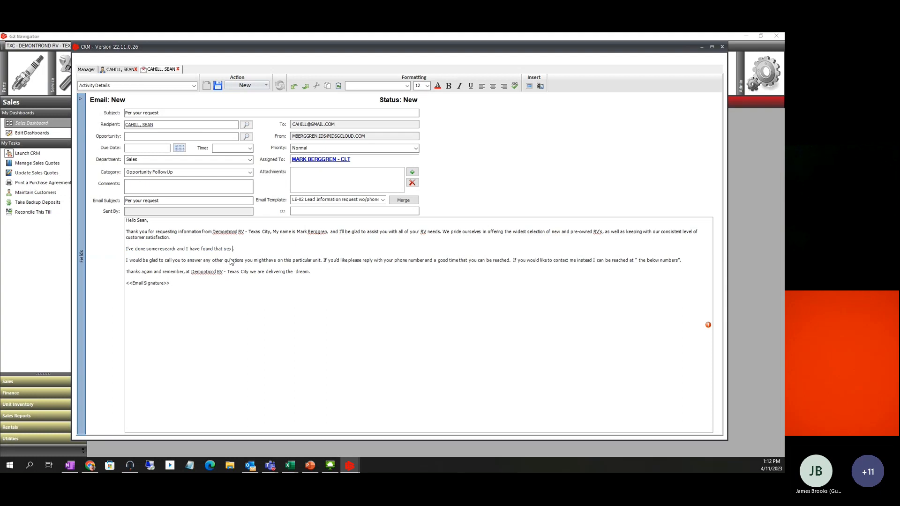
text(we have )
text(or)
text(stock)
drag(287, 249, 225, 249)
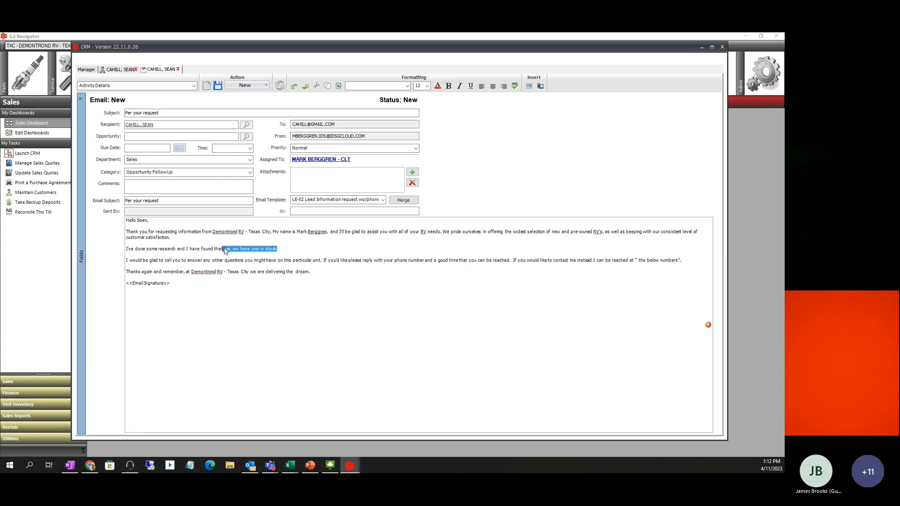
click(225, 250)
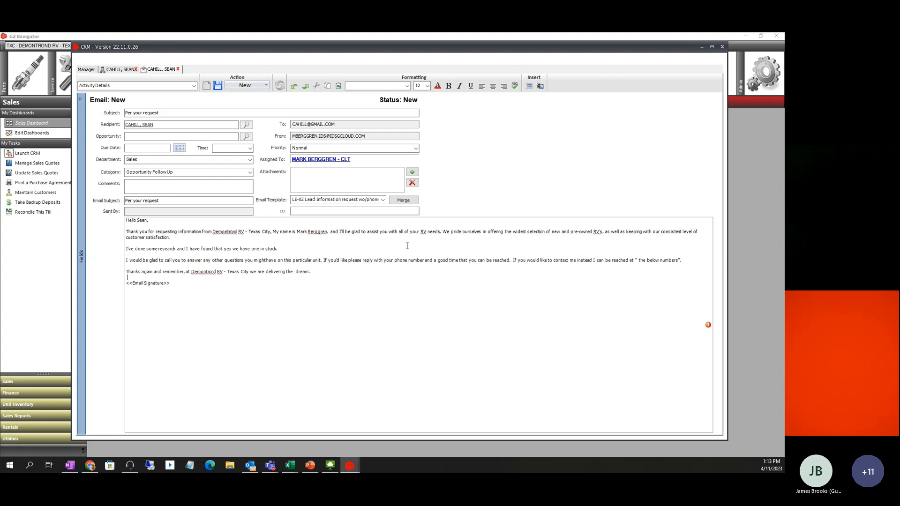
Apply email template LE-01 Lead Information request w/phone, confirming the merge
click(383, 200)
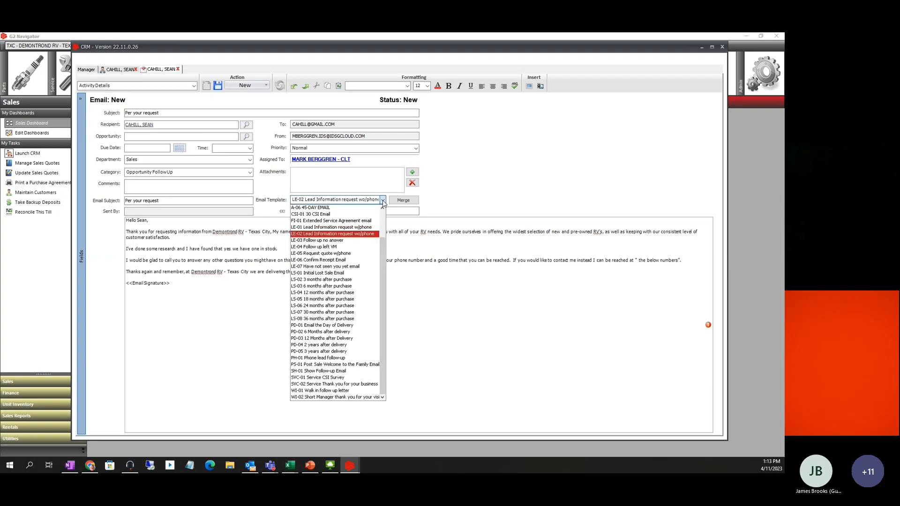
click(334, 228)
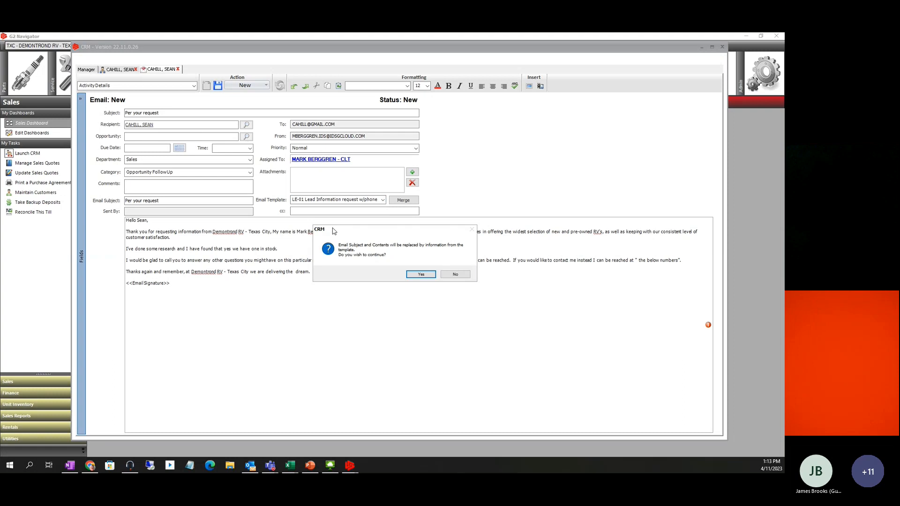
click(419, 274)
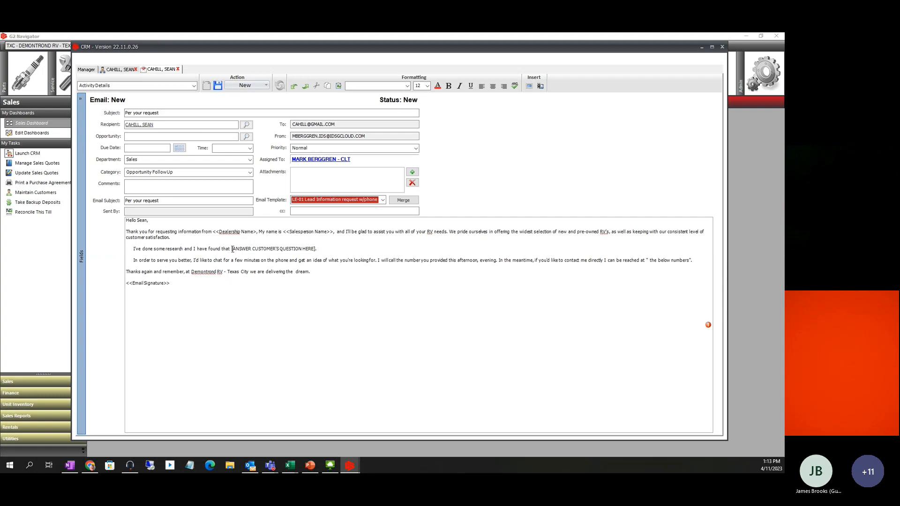
Answer the question placeholder with 'yes we have one in stock' and sign with the sender's name
drag(231, 249, 318, 249)
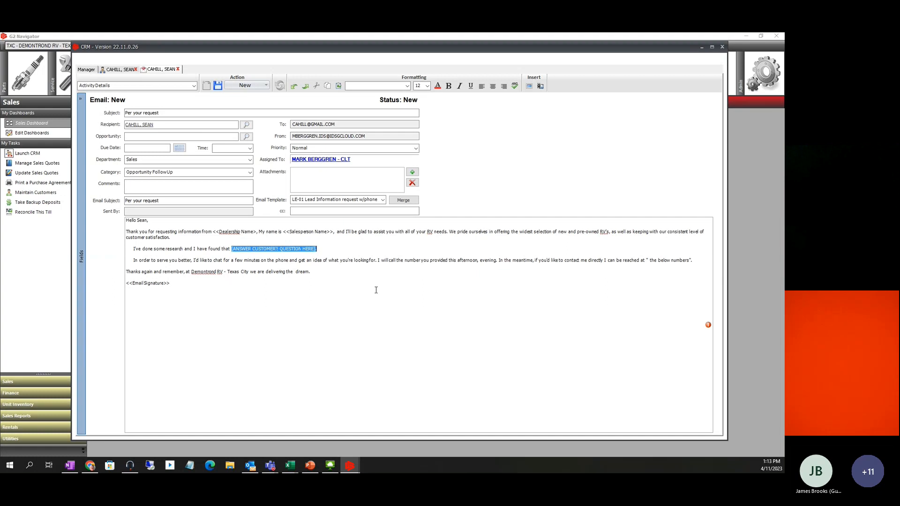
text(yes we have one in stock)
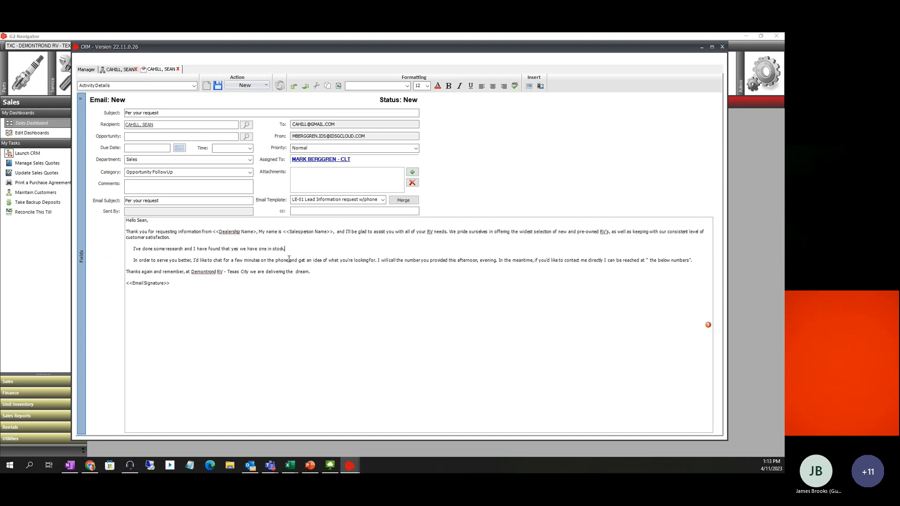
drag(182, 284, 124, 284)
click(266, 86)
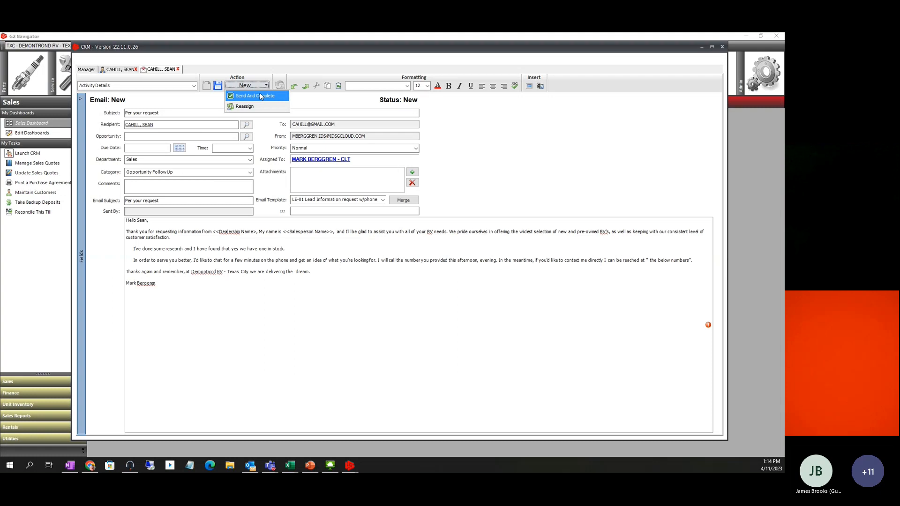
Fill the <<Dealership Name>> placeholder with 'Demontrond RV'
click(217, 87)
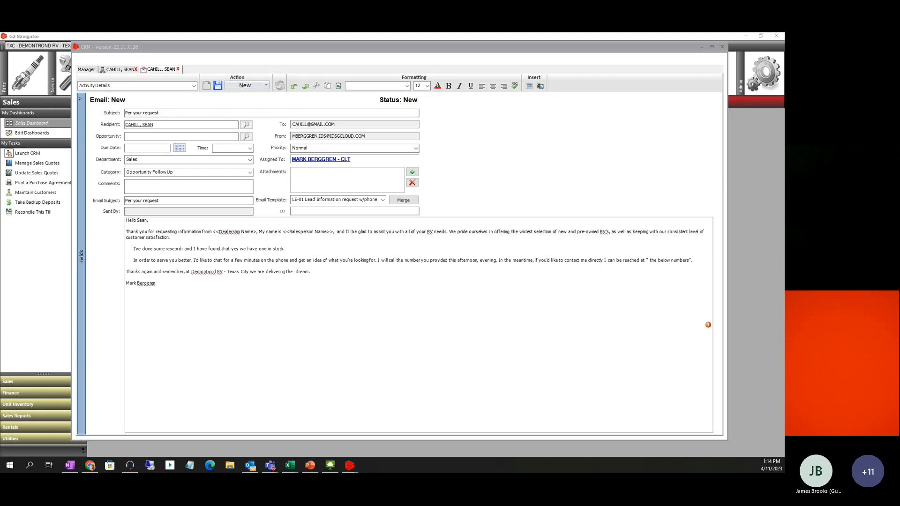
click(657, 279)
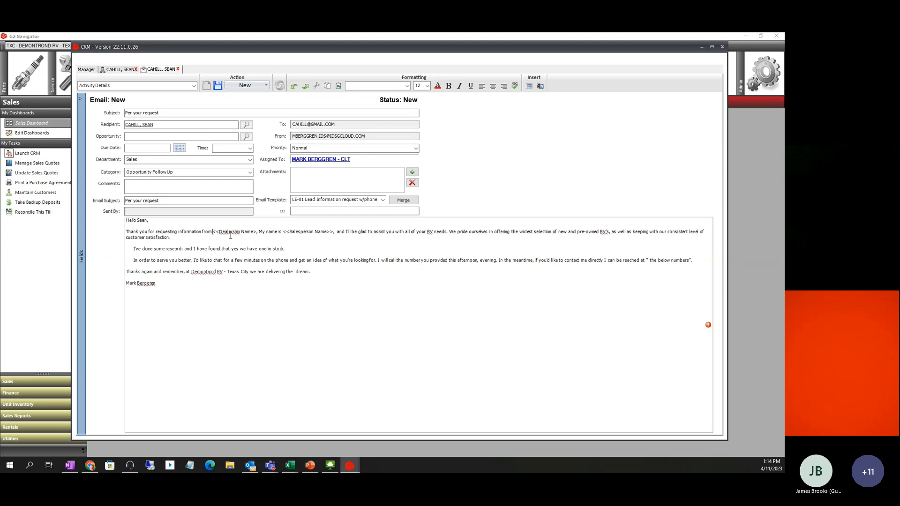
key(shift+Right)
key(shift+Right)
key(shift+Right)
key(shift+Right)
key(shift+Right)
key(shift+Right)
key(shift+Right)
key(shift+Right)
key(shift+Right)
key(shift+Right)
key(shift+Right)
key(shift+Right)
key(shift+Right)
key(shift+Right)
key(shift+Right)
key(shift+Right)
key(shift+Right)
key(shift+Right)
key(shift+Right)
key(shift+Left)
key(shift+Left)
text(Demontron)
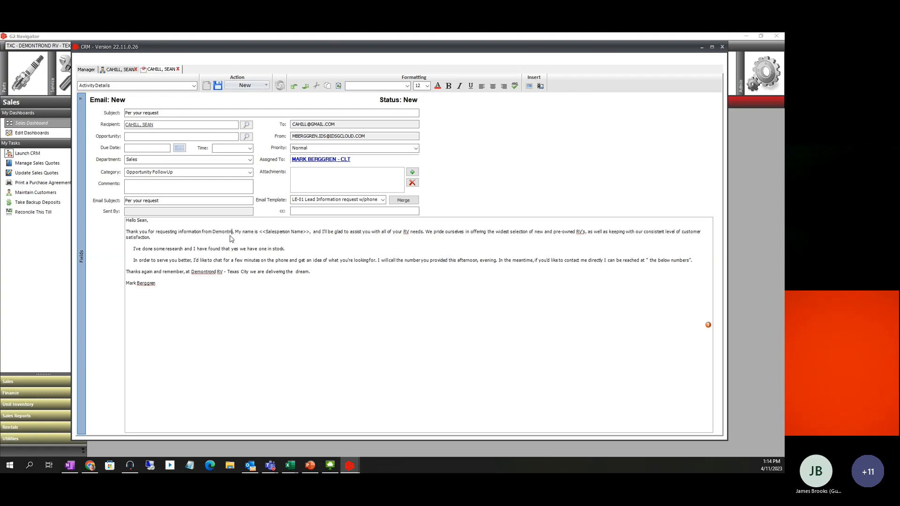
text(d RV)
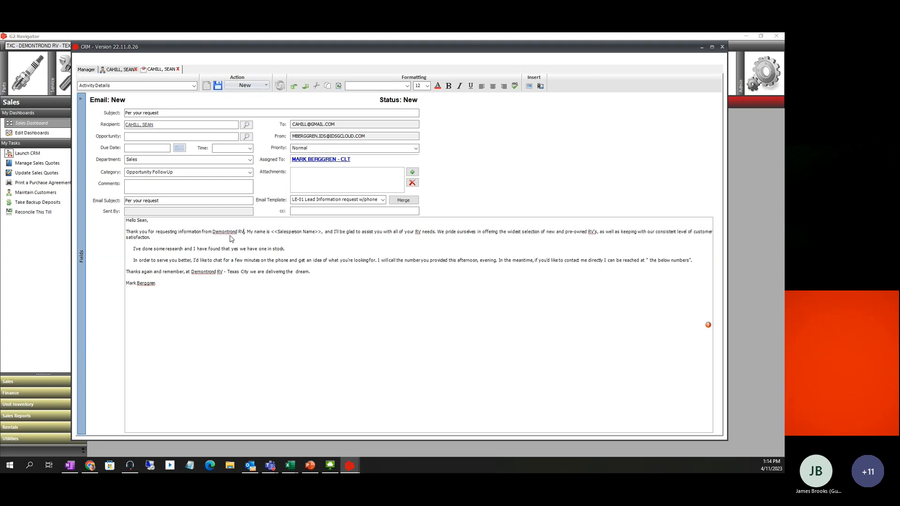
Replace <<Salesperson Name>> with the sender's first name and save the email as Unsent
double_click(274, 232)
drag(285, 231, 321, 235)
text(Mark)
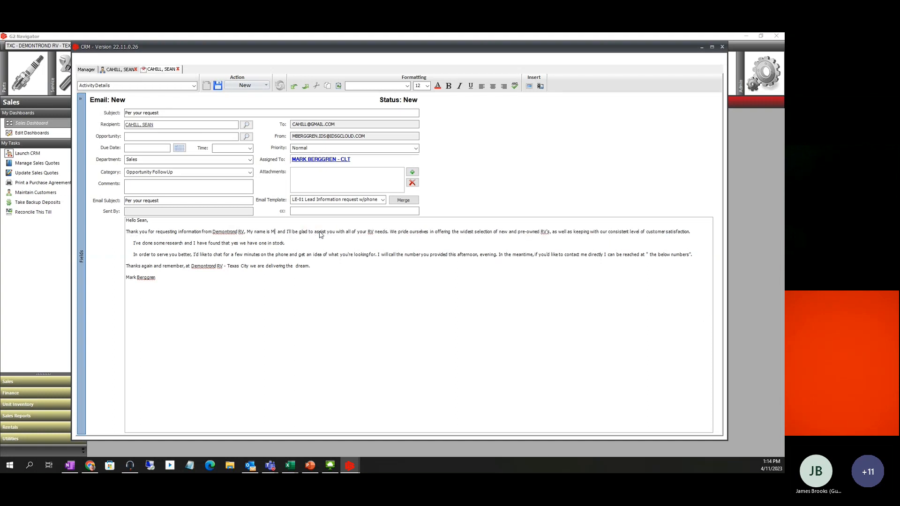
click(314, 249)
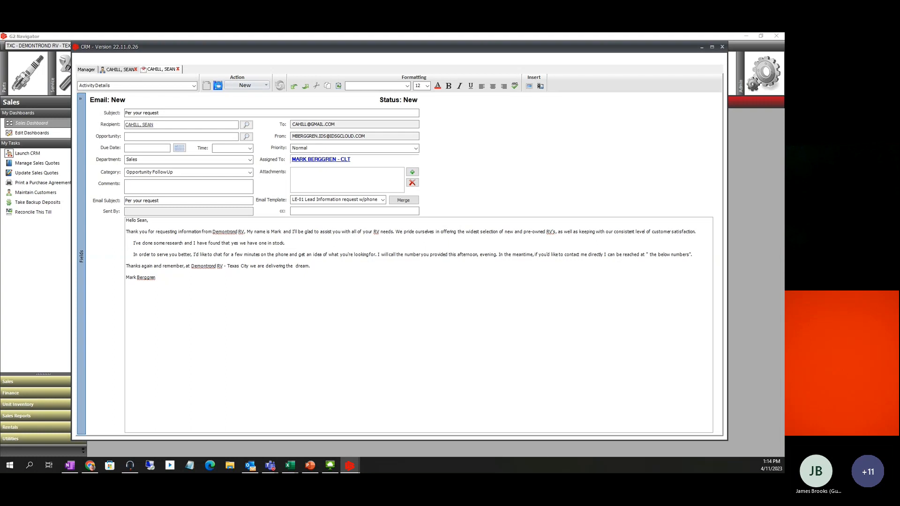
click(217, 86)
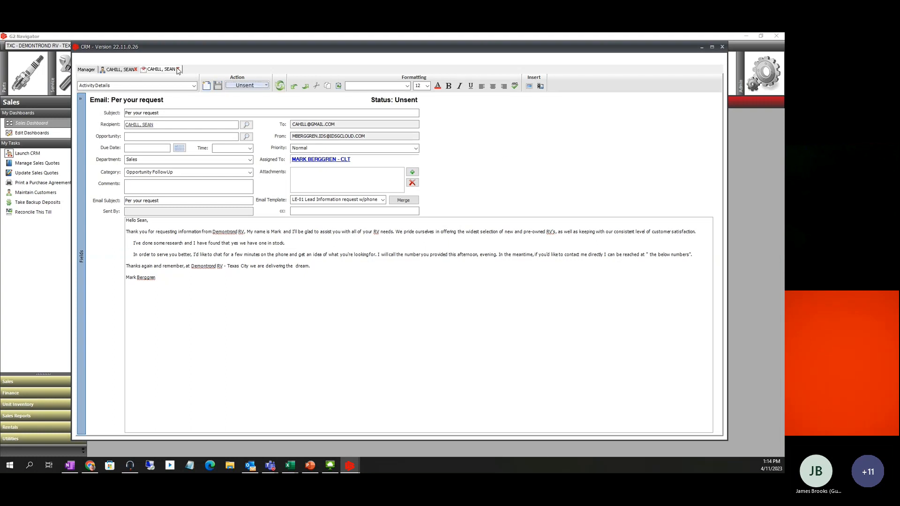
Open the 'Per your request' email from the lead's Open Activities, check its actions, and close it
click(178, 70)
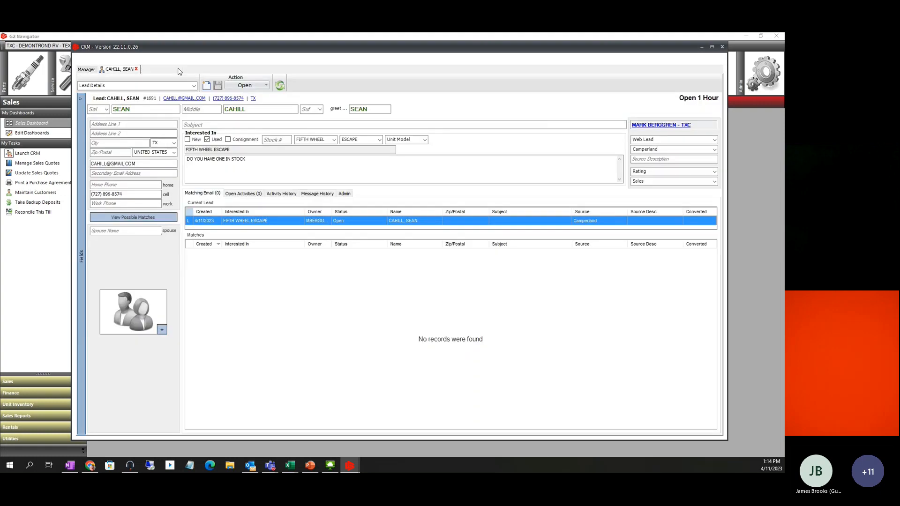
click(238, 194)
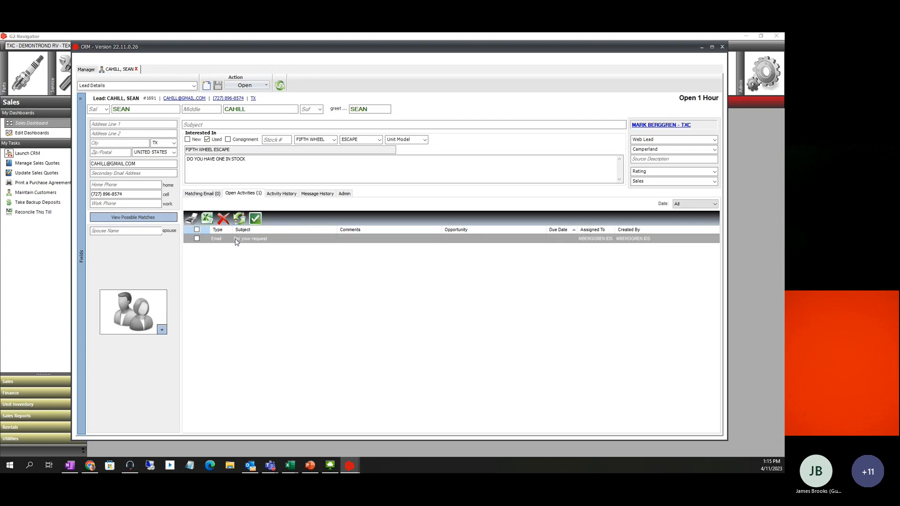
click(196, 239)
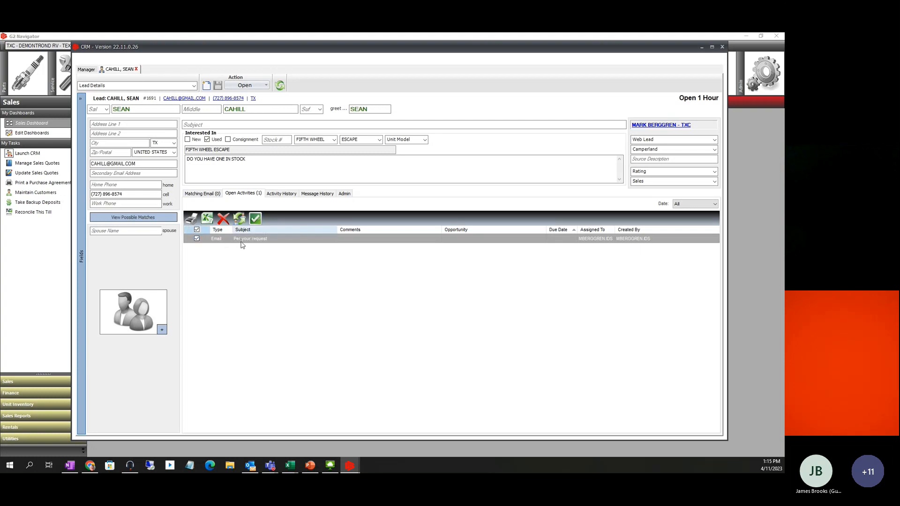
double_click(252, 241)
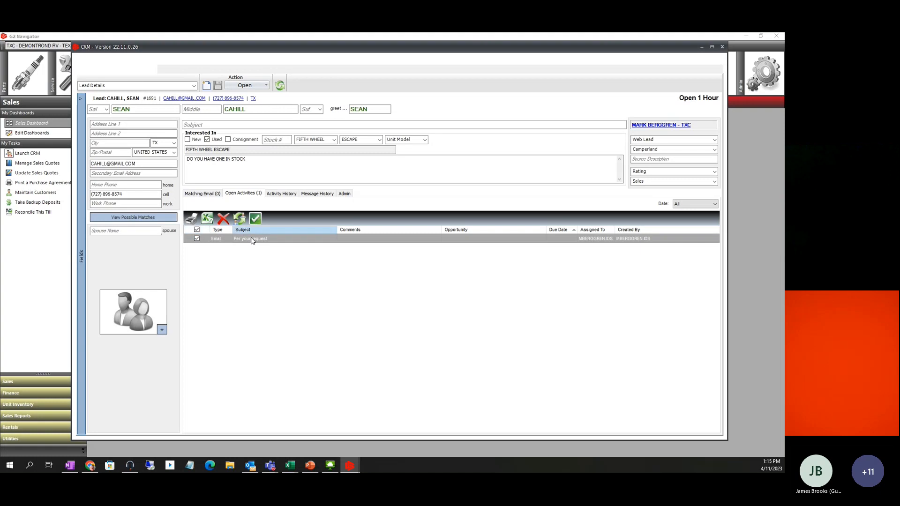
click(266, 86)
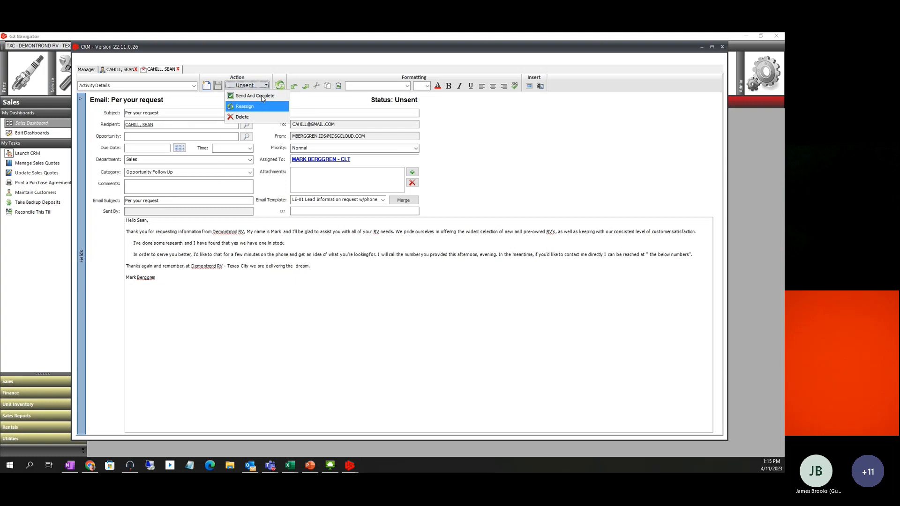
click(178, 69)
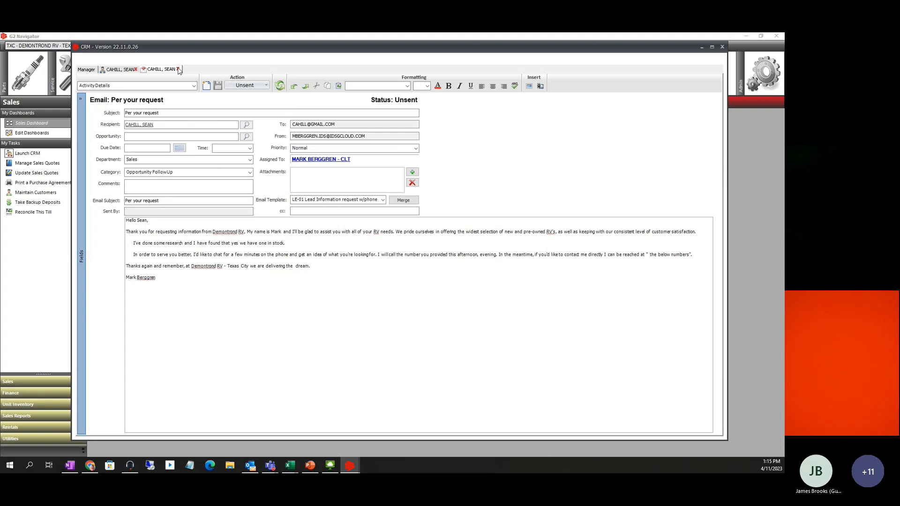
click(178, 69)
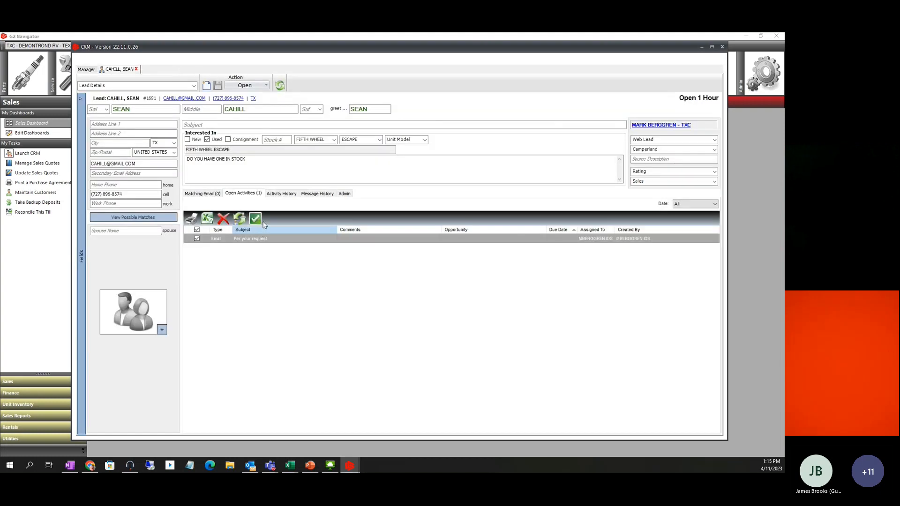
Show the lead's Activity History, which has no records
click(277, 194)
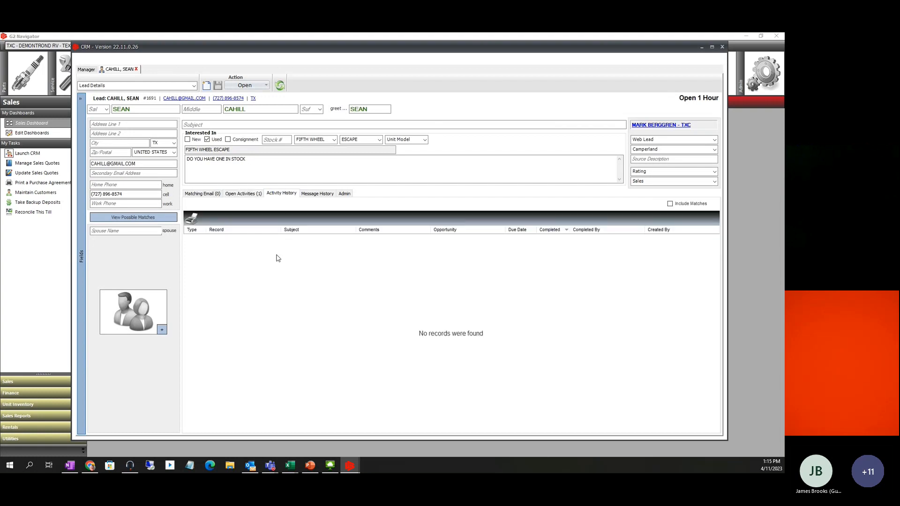
click(242, 193)
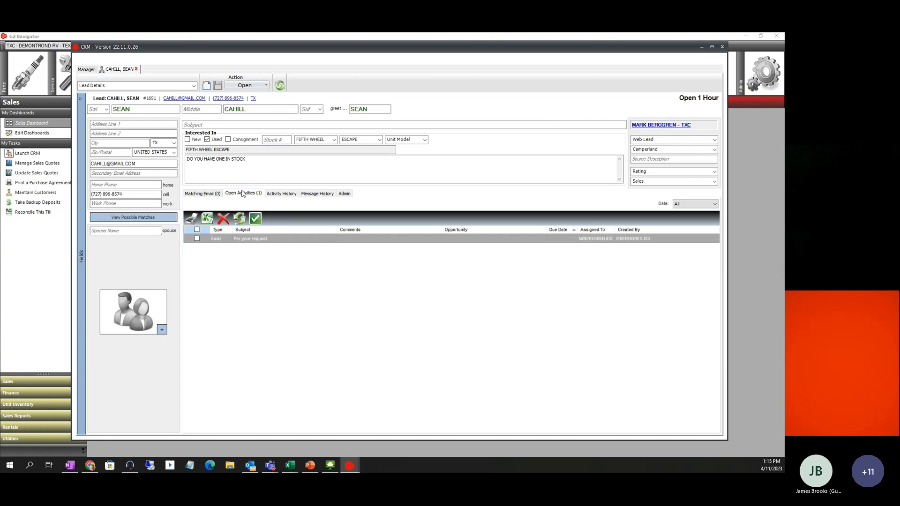
click(280, 194)
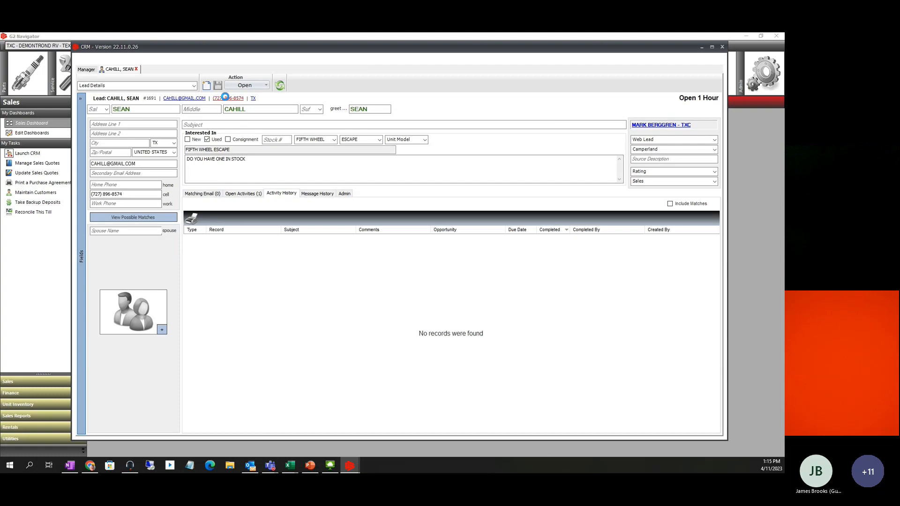
Start a phone call activity for the lead with a subject and the comment 'Left VM'
click(226, 98)
click(147, 118)
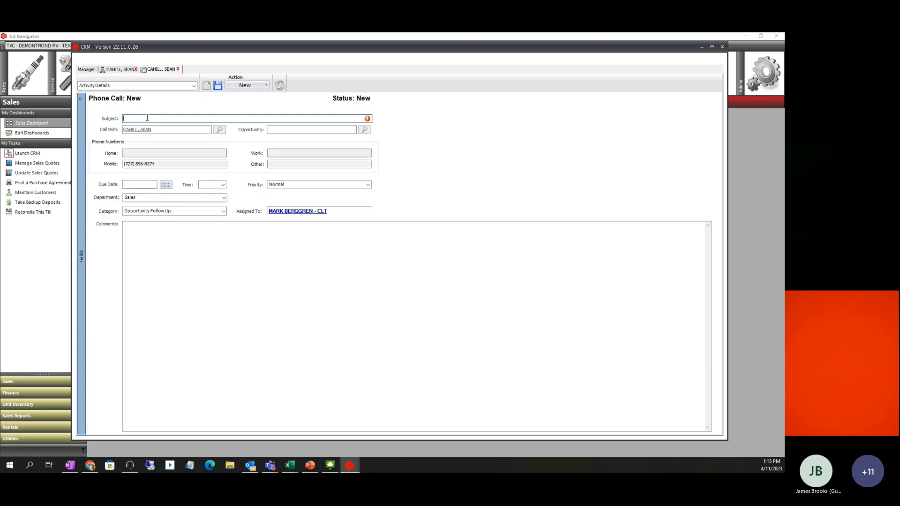
text(called )
text(sh)
click(143, 232)
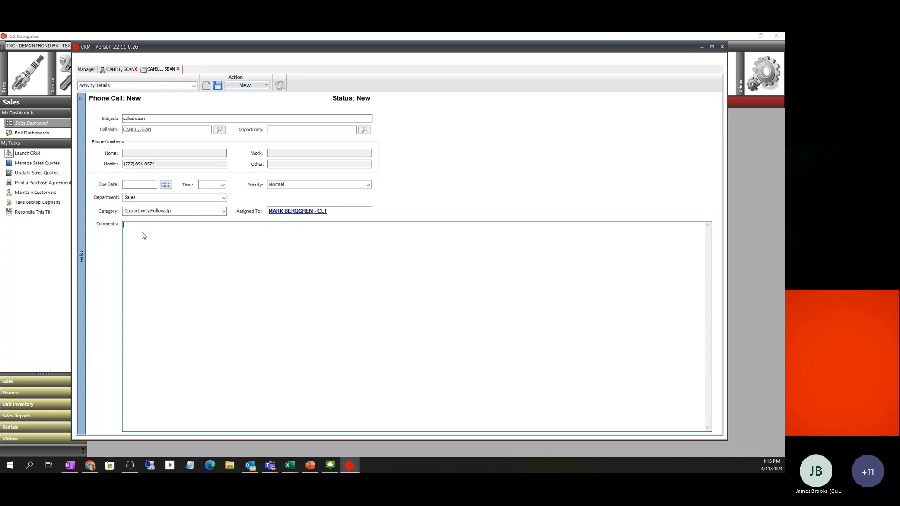
text(Left VM)
Set the call due 4/11/2023 at 1:00 PM and mark it Completed
click(166, 185)
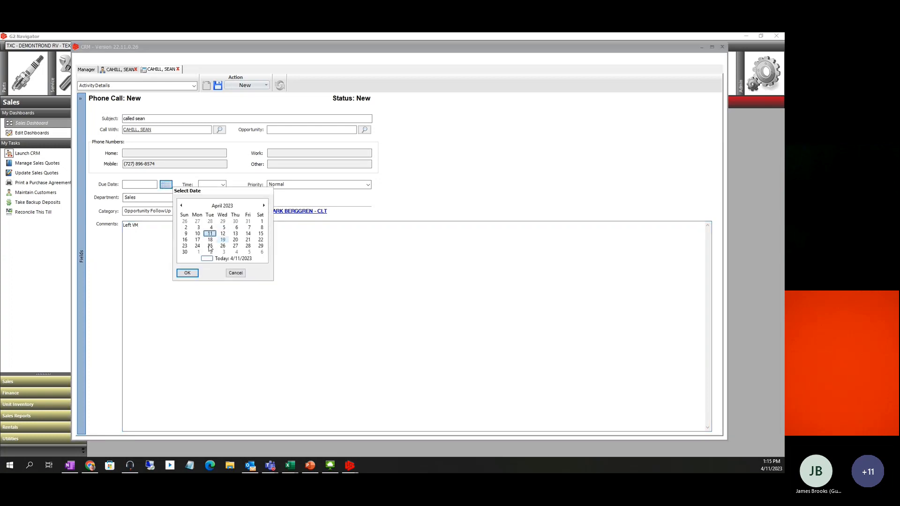
click(186, 272)
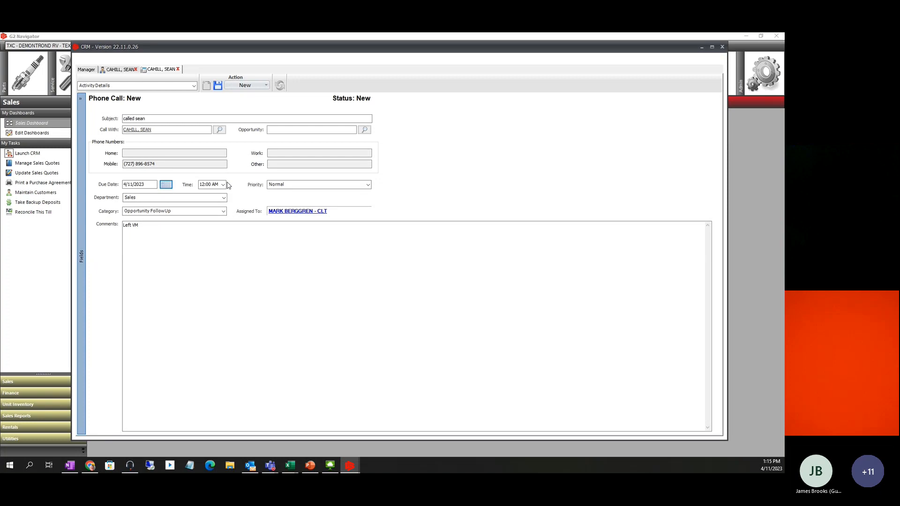
click(223, 185)
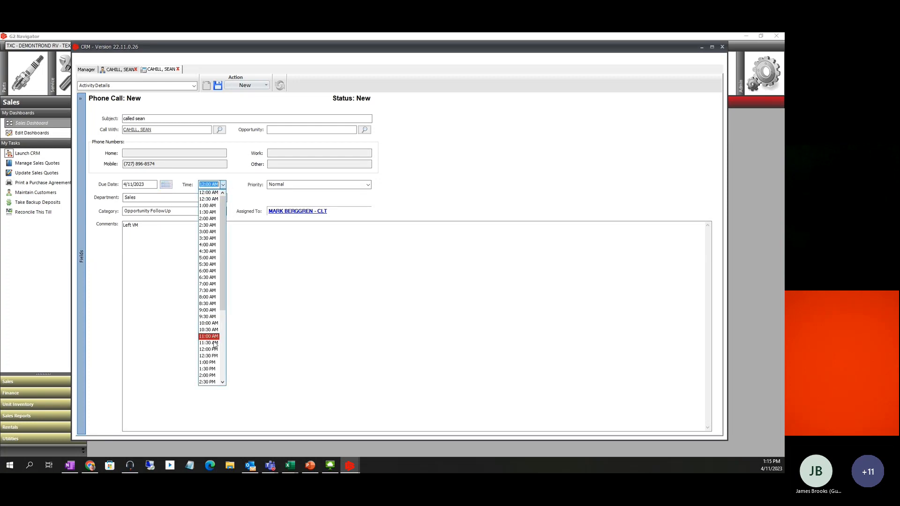
click(209, 364)
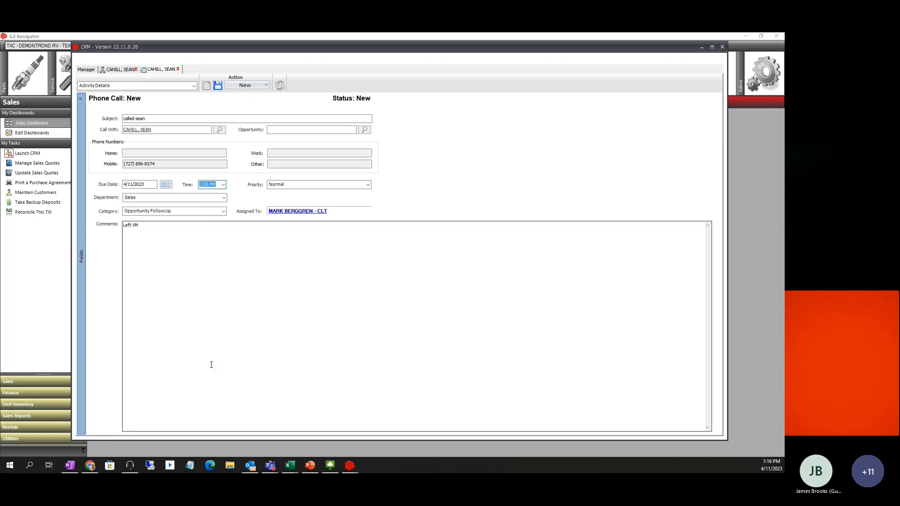
click(265, 85)
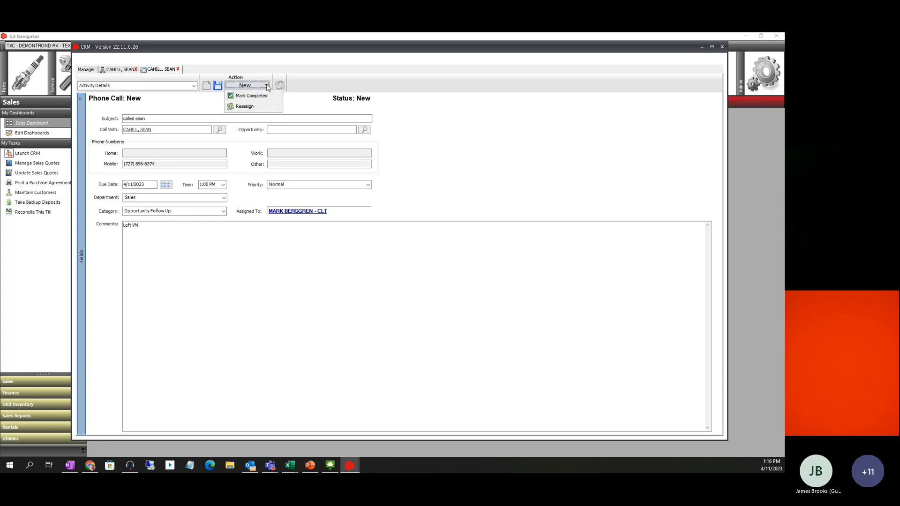
click(261, 97)
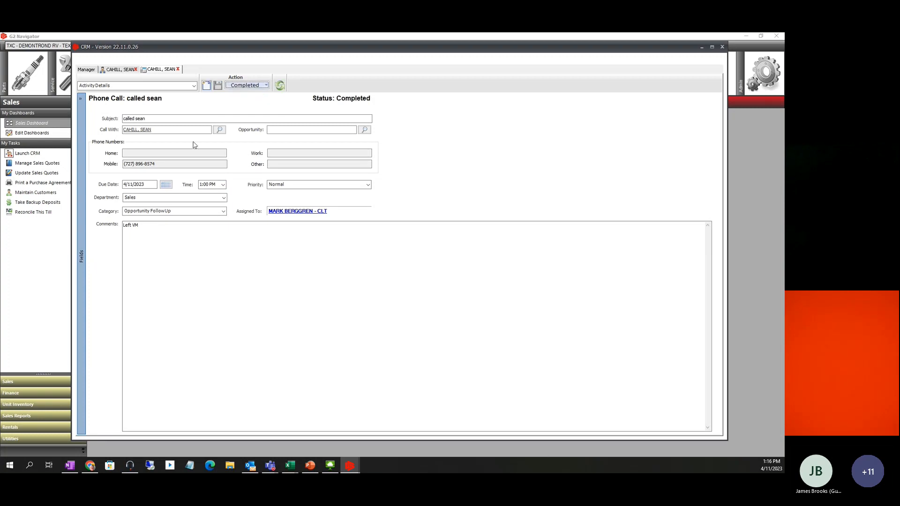
click(178, 70)
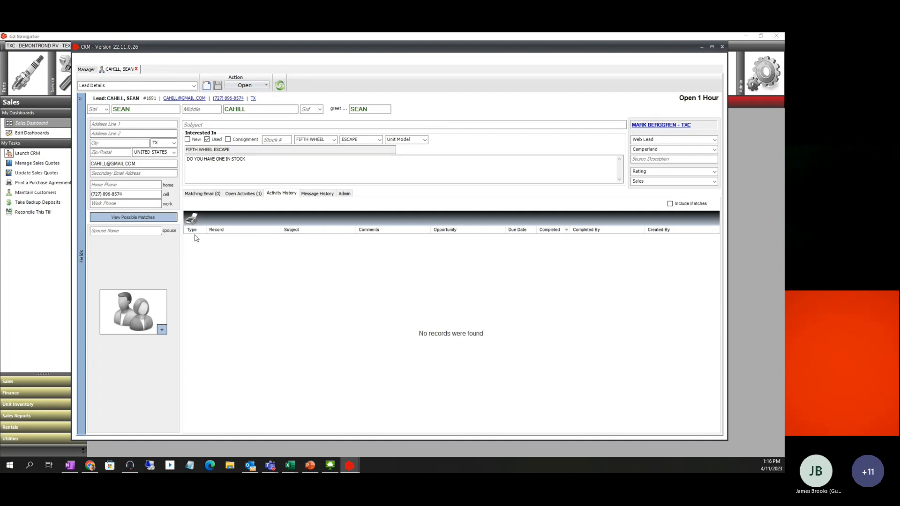
Refresh the lead and switch between Open Activities and Activity History to find the Left VM call
click(280, 86)
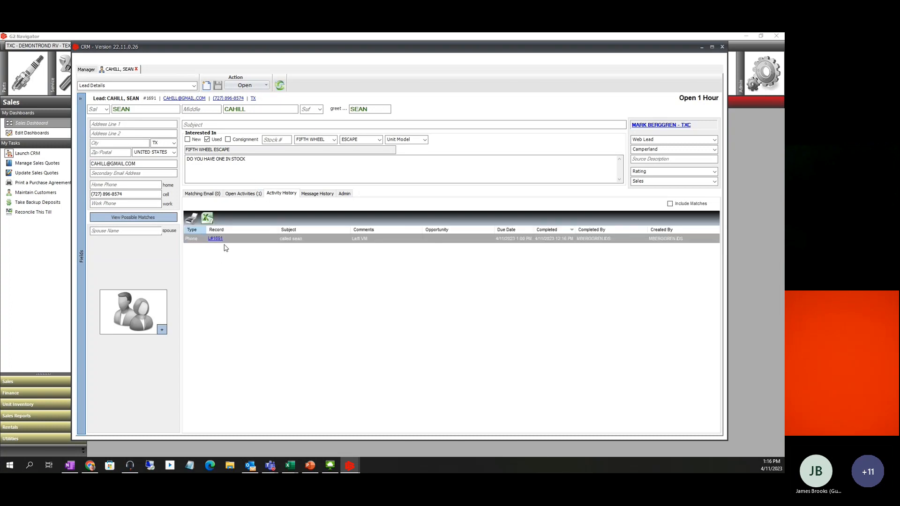
click(249, 195)
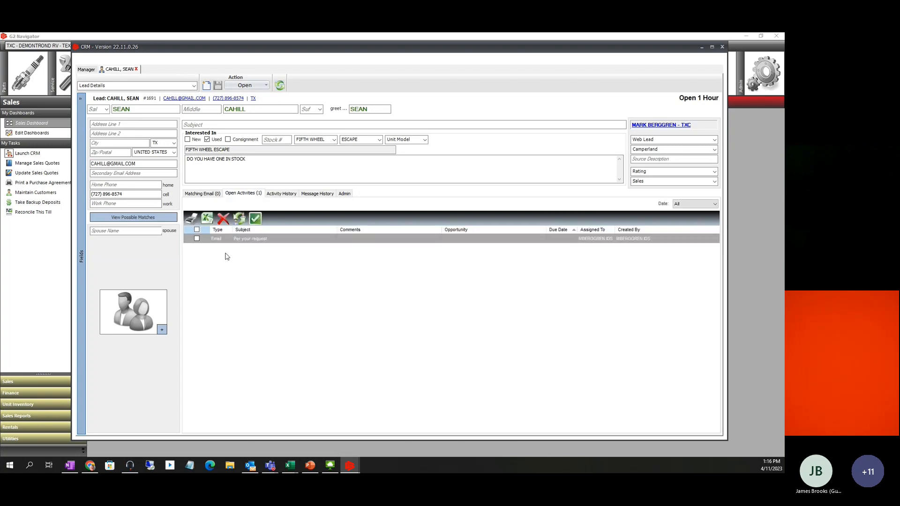
click(281, 193)
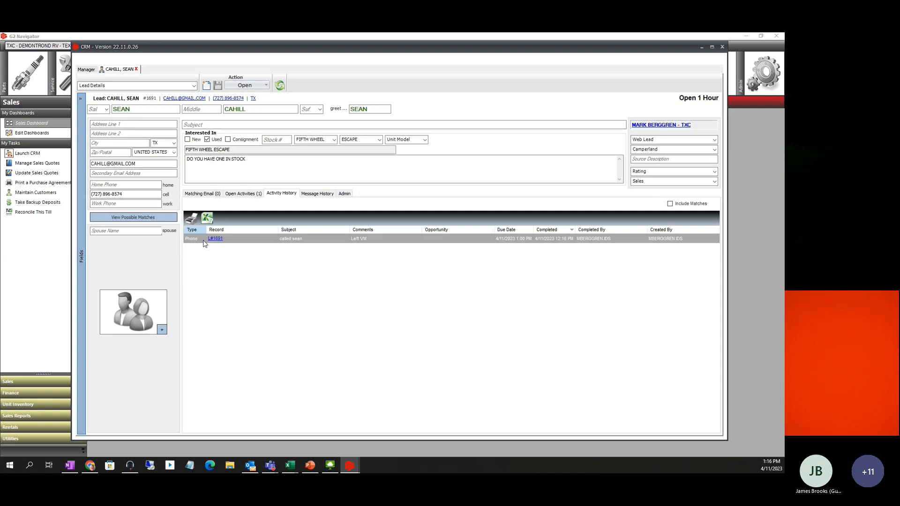
Create an open phone call 'call again' due 4/12/2023 at 5:00 PM, save it and close it
click(228, 98)
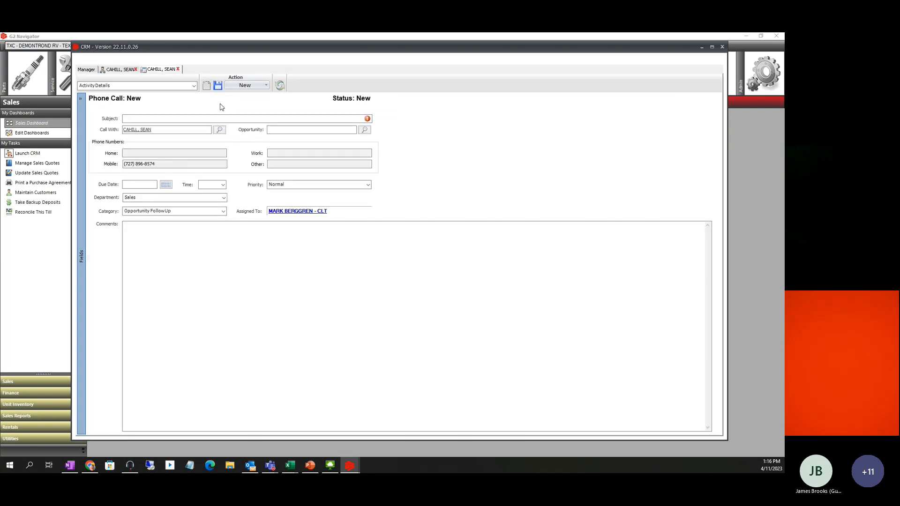
click(161, 118)
text(call ag)
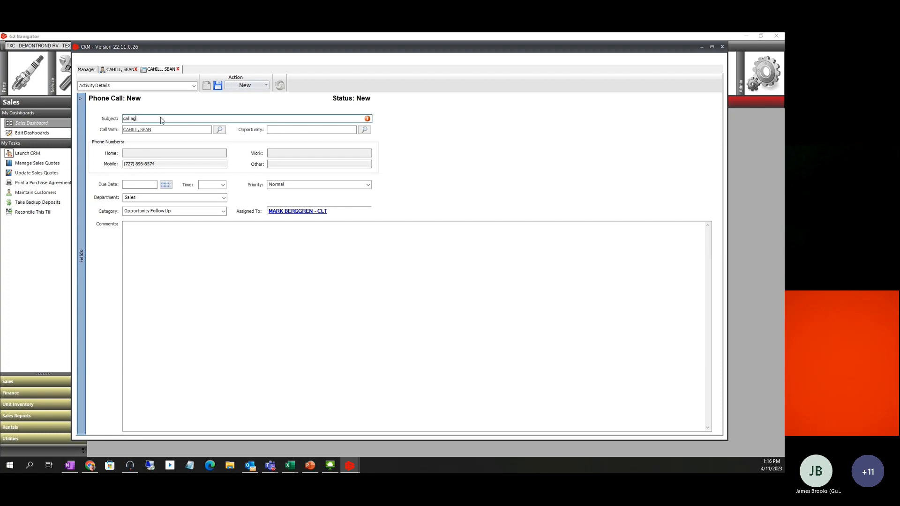
text(ain)
click(165, 184)
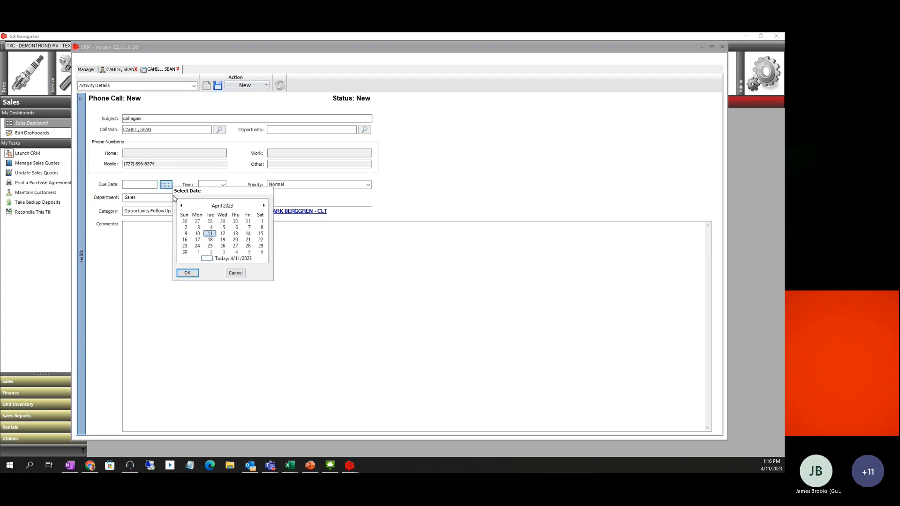
click(222, 233)
click(188, 273)
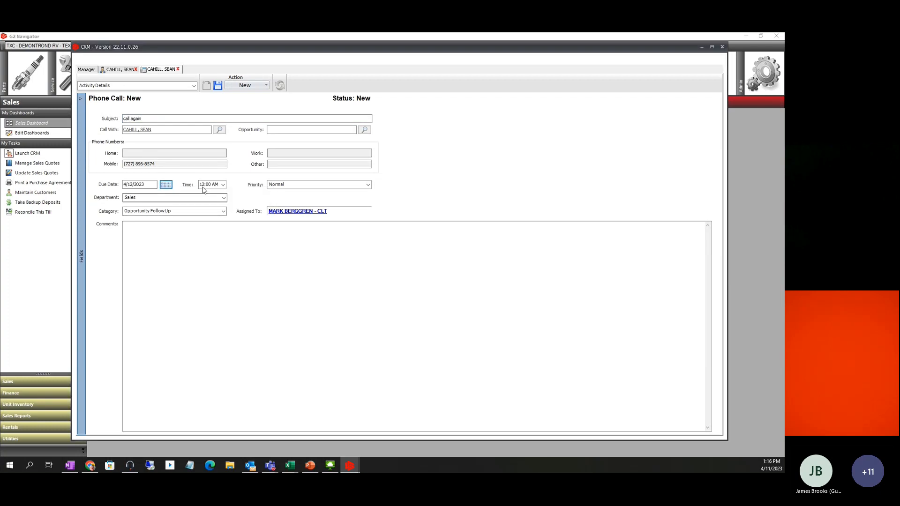
text(5p)
key(Tab)
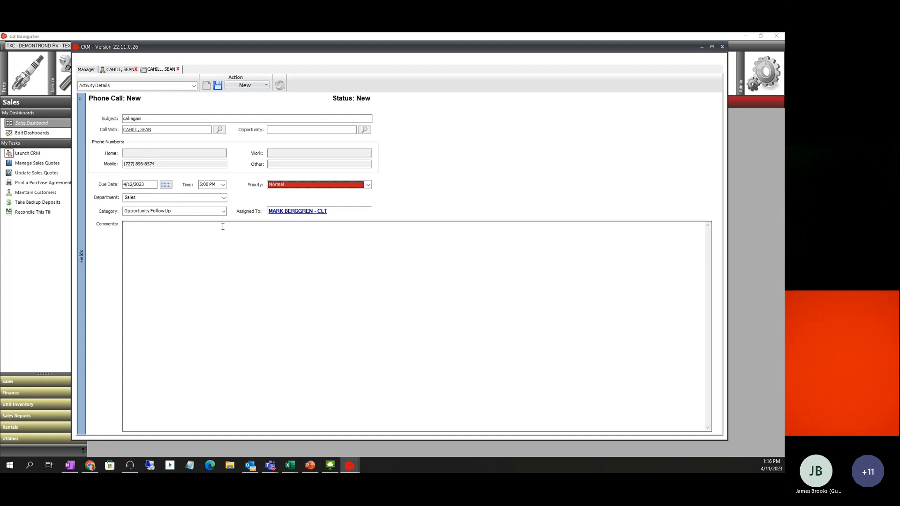
click(218, 86)
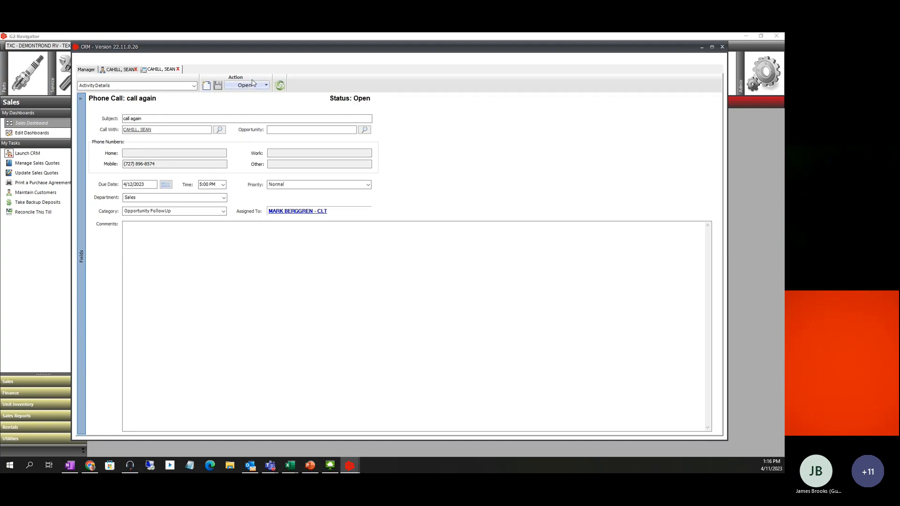
click(178, 69)
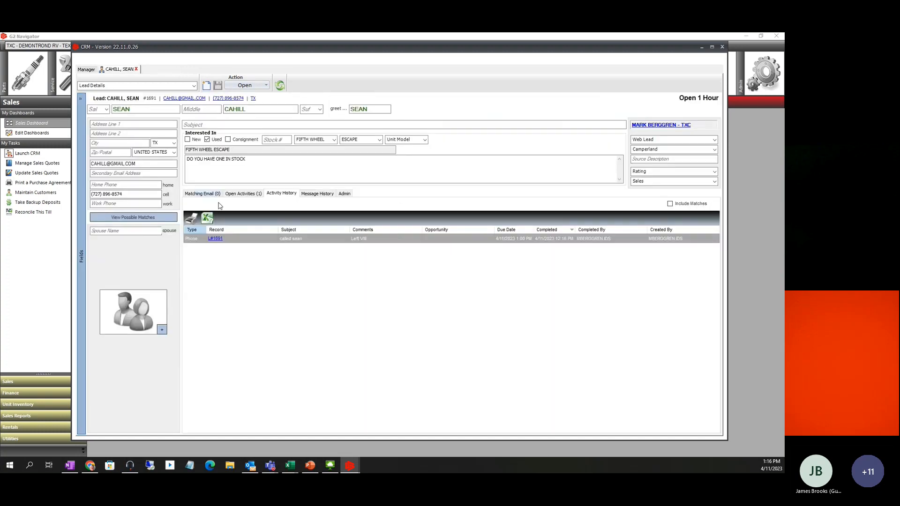
Show Open Activities with the 'Per your request' email and 'call again' call, then open the lead's actions
click(248, 194)
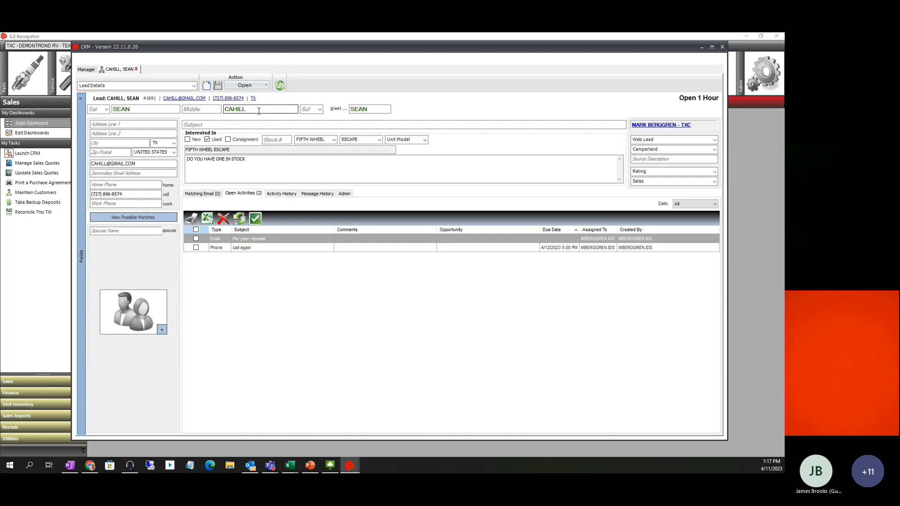
click(266, 86)
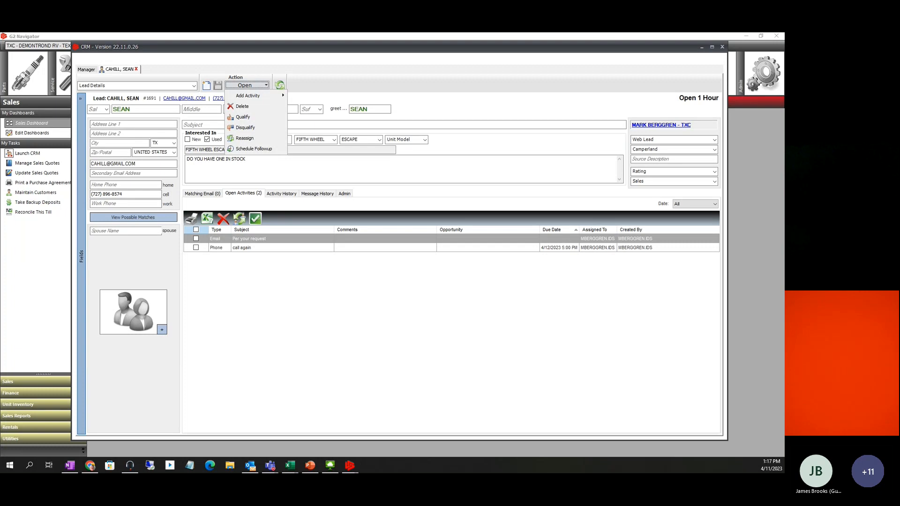
Disqualify the Fifth Wheel Escape lead, changing the reason from Cannot Contact to Other
click(253, 86)
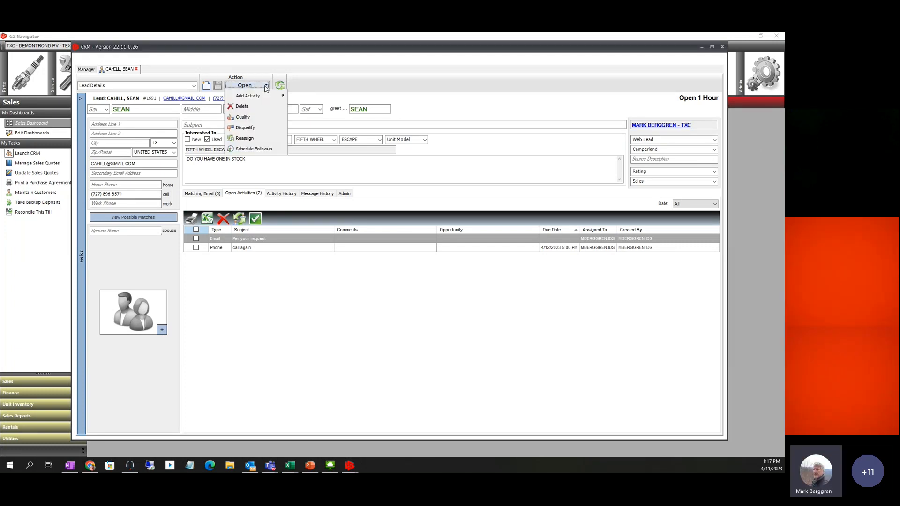
click(243, 129)
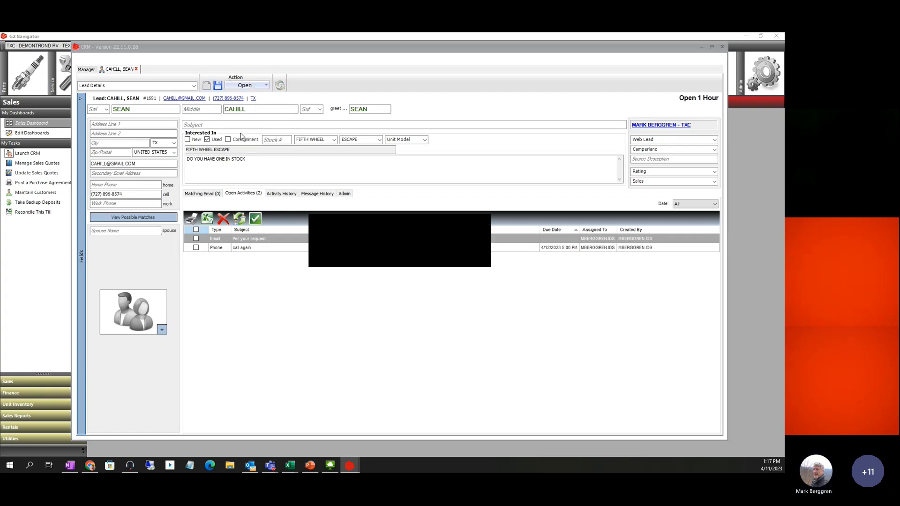
click(417, 234)
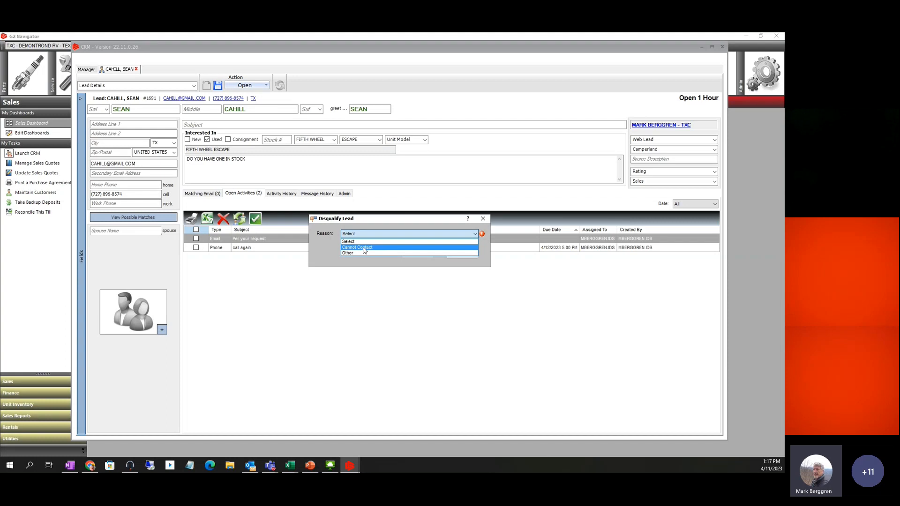
click(364, 247)
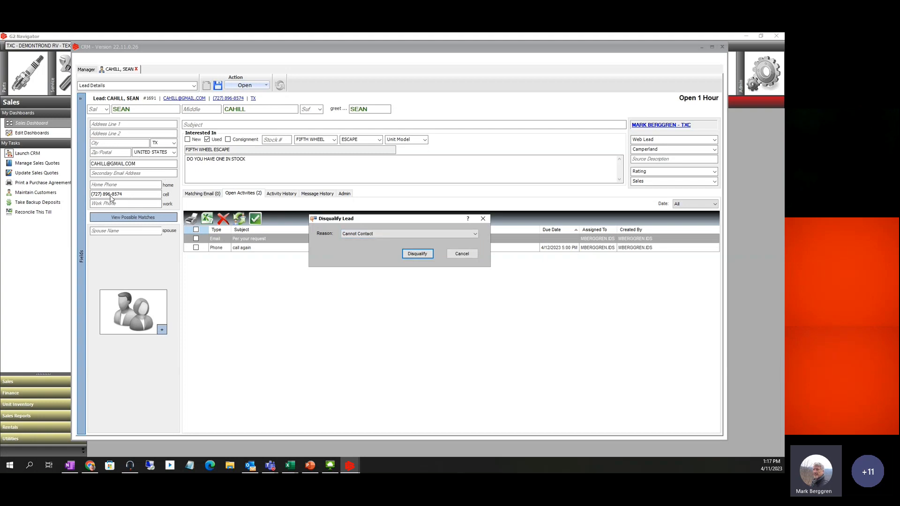
click(361, 234)
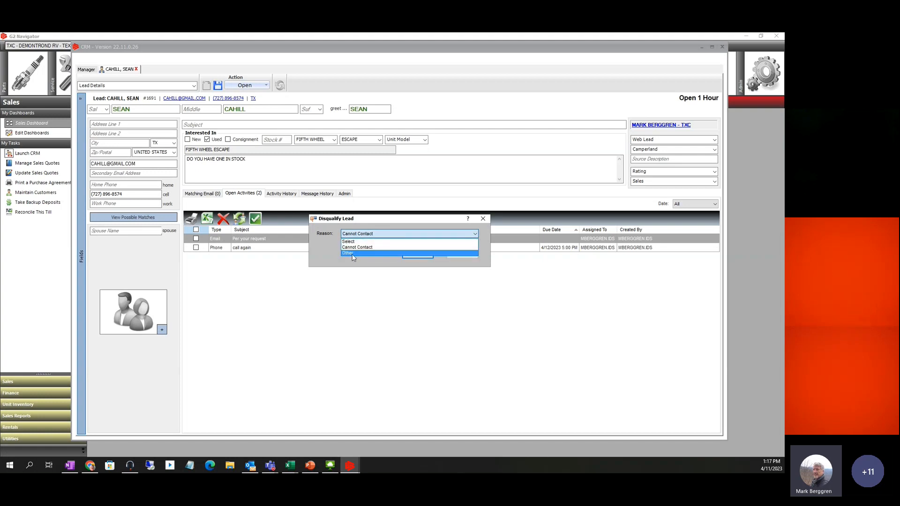
click(352, 254)
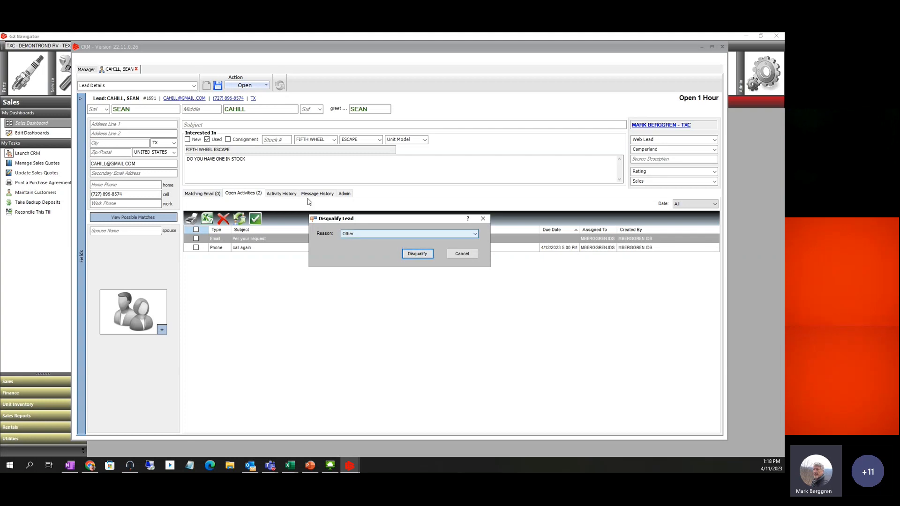
click(418, 255)
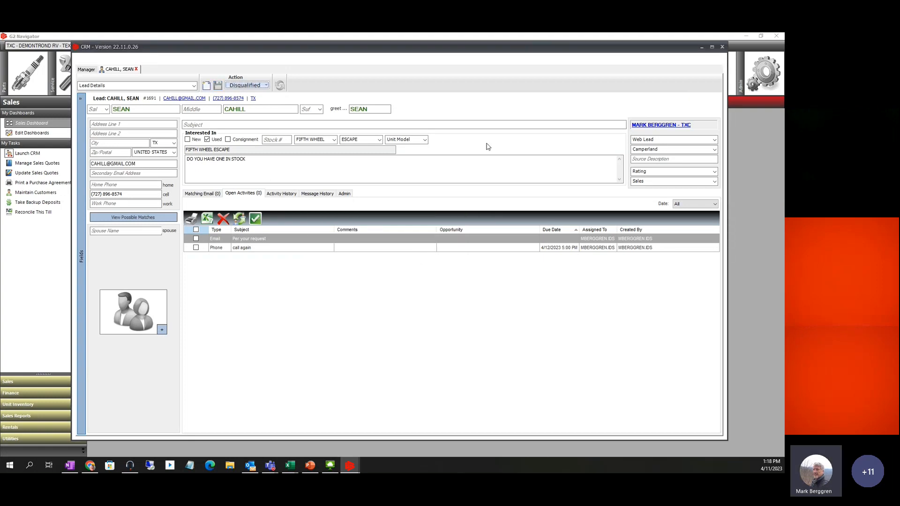
Close the disqualified lead record and save its changes at the prompt
click(136, 69)
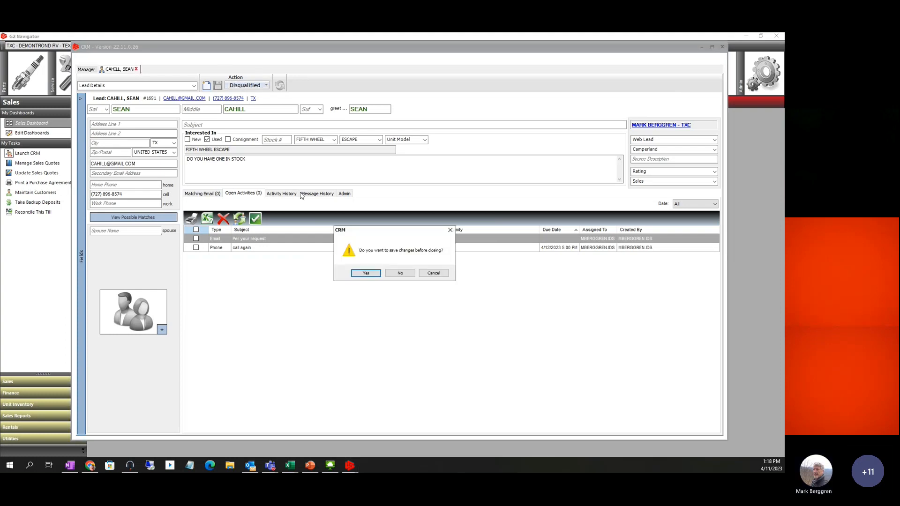
click(366, 273)
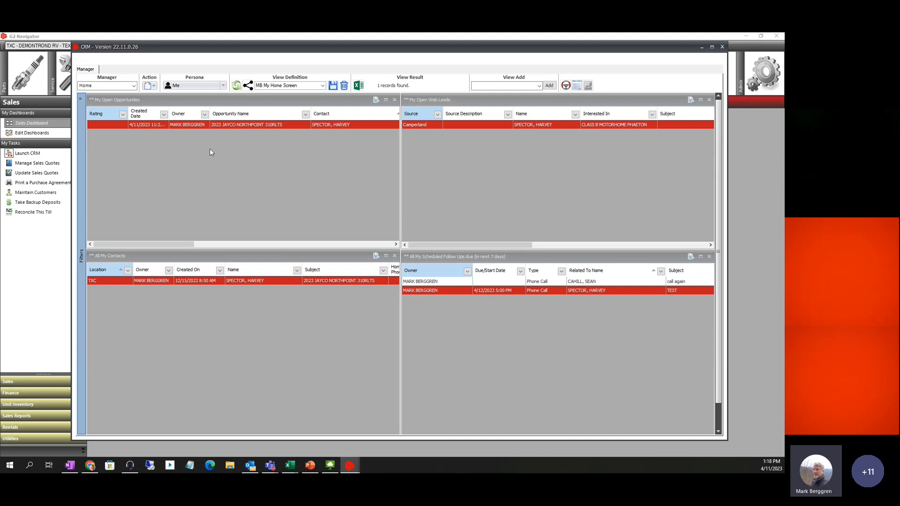
Search the Leads manager for disqualified leads only and reactivate the Fifth Wheel Escape lead
click(133, 85)
click(94, 112)
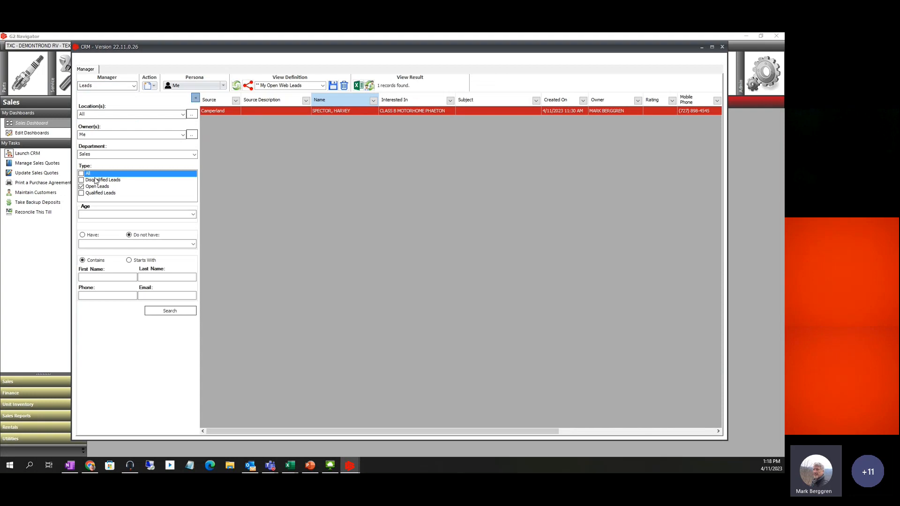
click(95, 180)
click(93, 186)
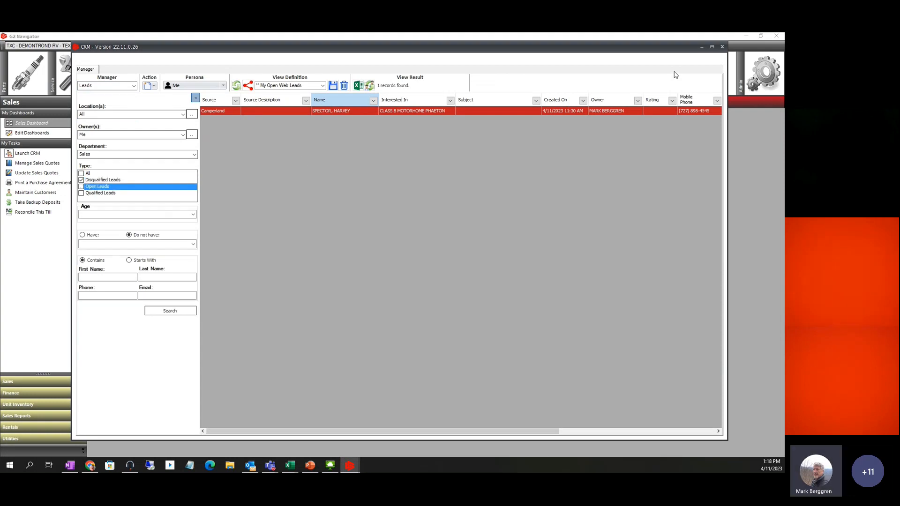
click(711, 48)
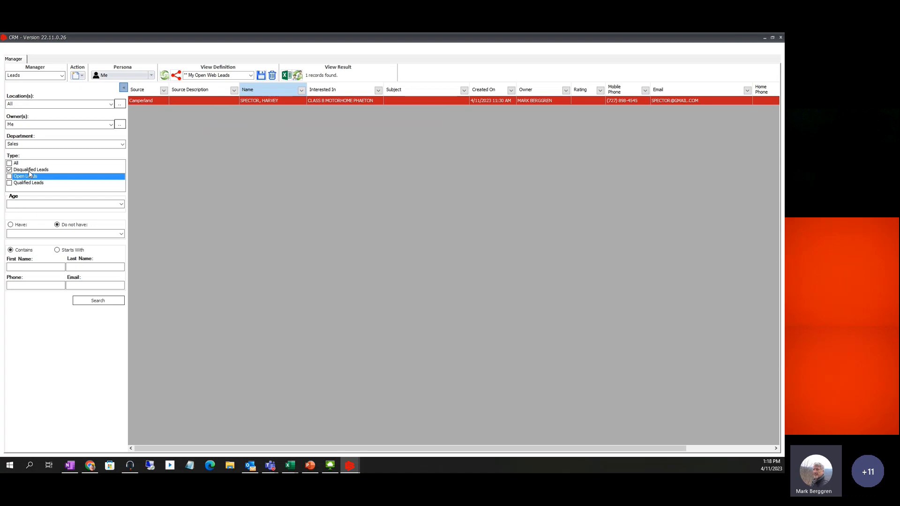
click(99, 301)
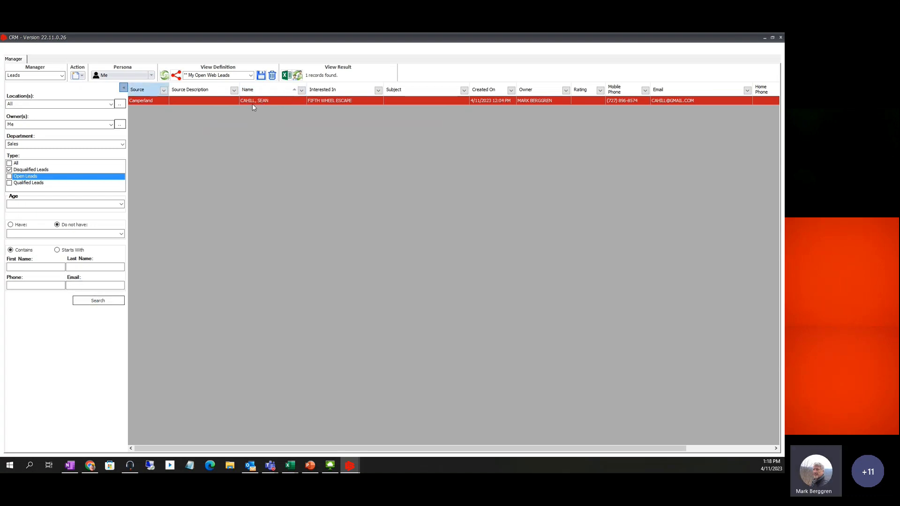
right_click(252, 102)
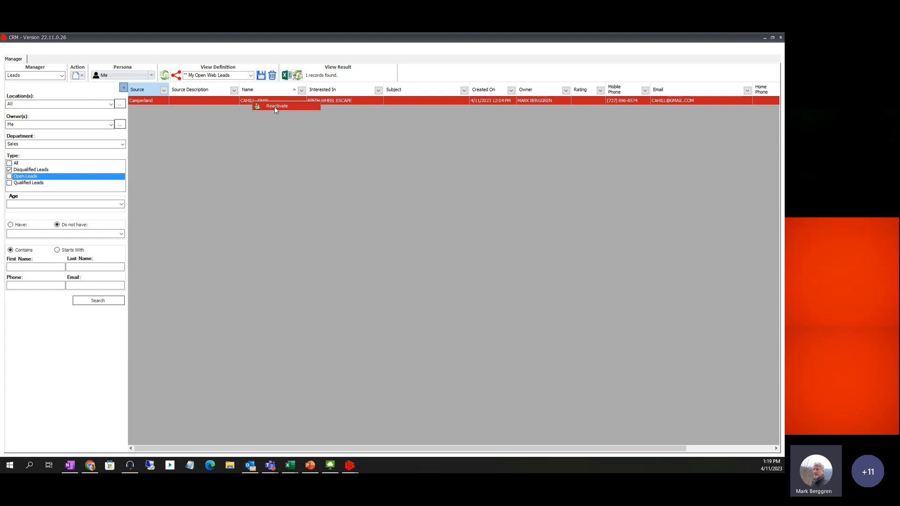
click(275, 107)
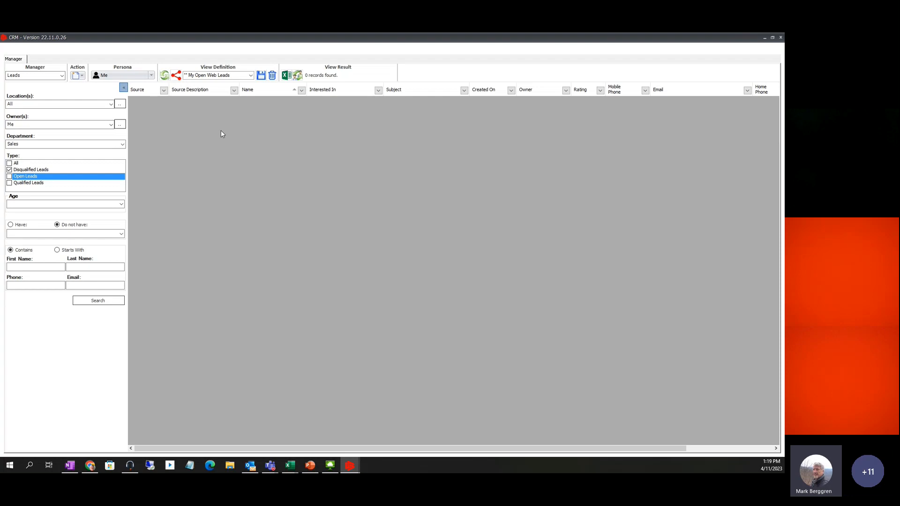
Open the Fifth Wheel Escape lead from My Open Web Leads on Home and check its activity tabs
click(61, 77)
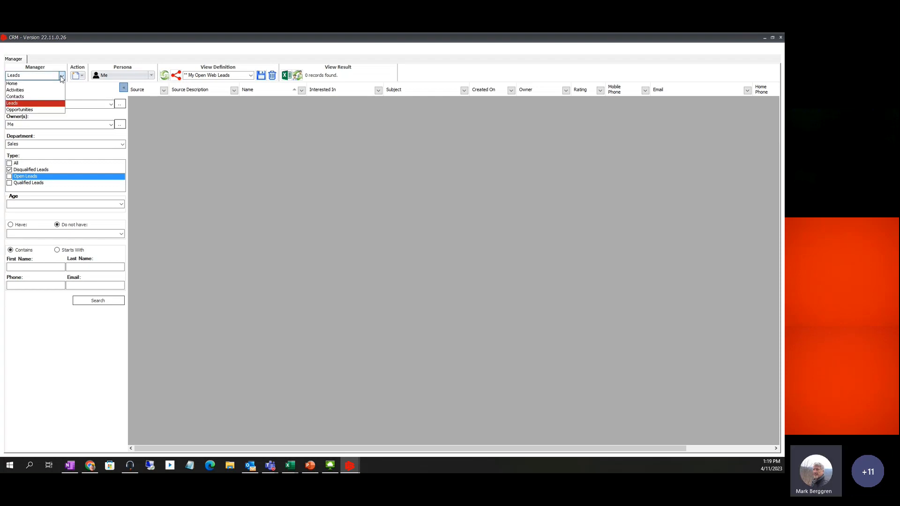
click(19, 83)
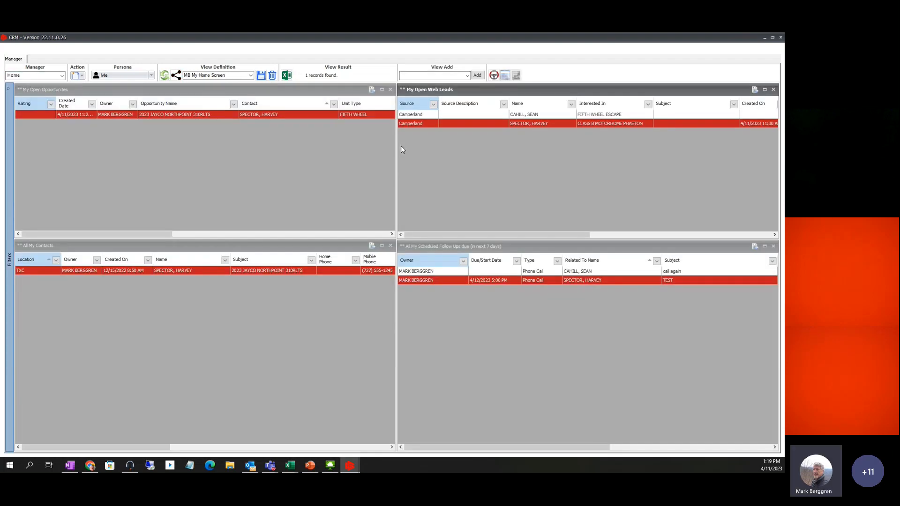
click(421, 116)
double_click(408, 116)
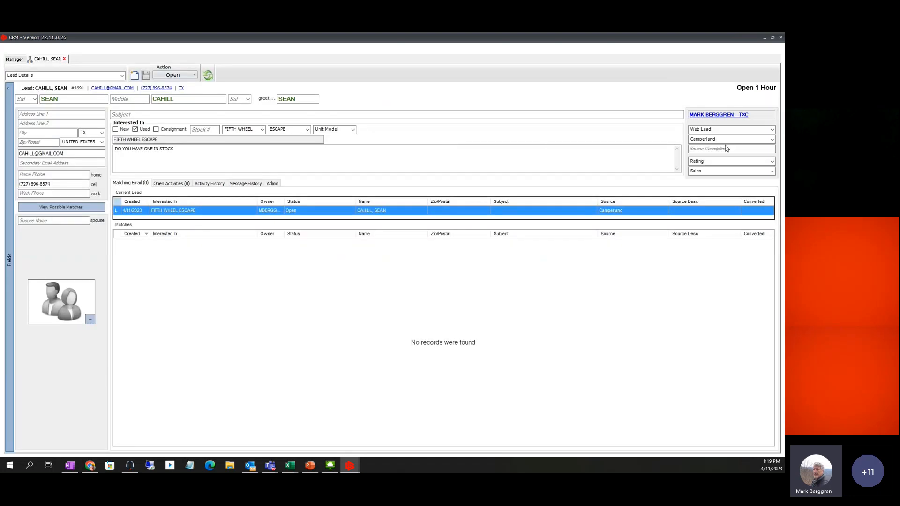
click(175, 186)
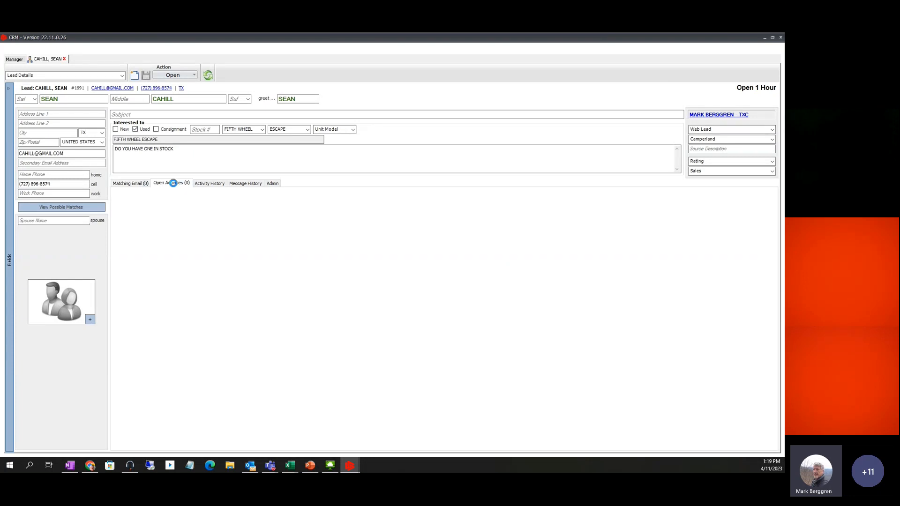
click(207, 183)
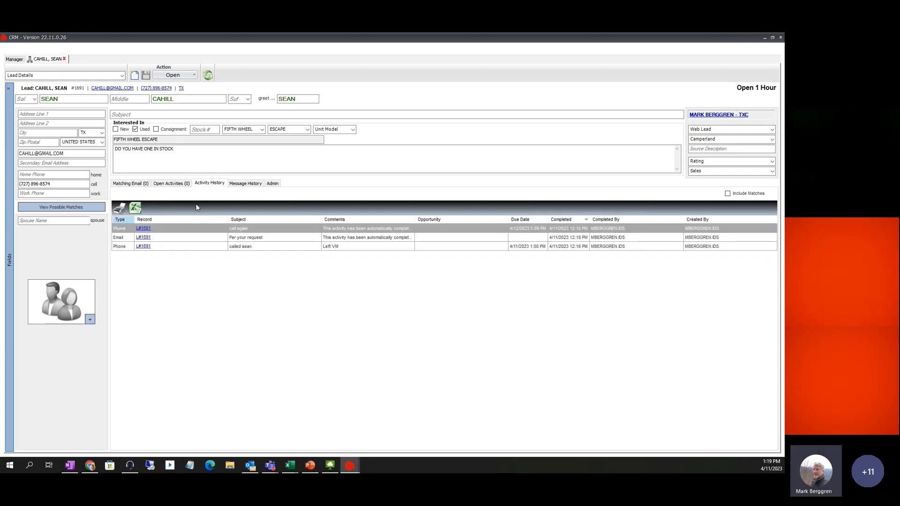
click(168, 183)
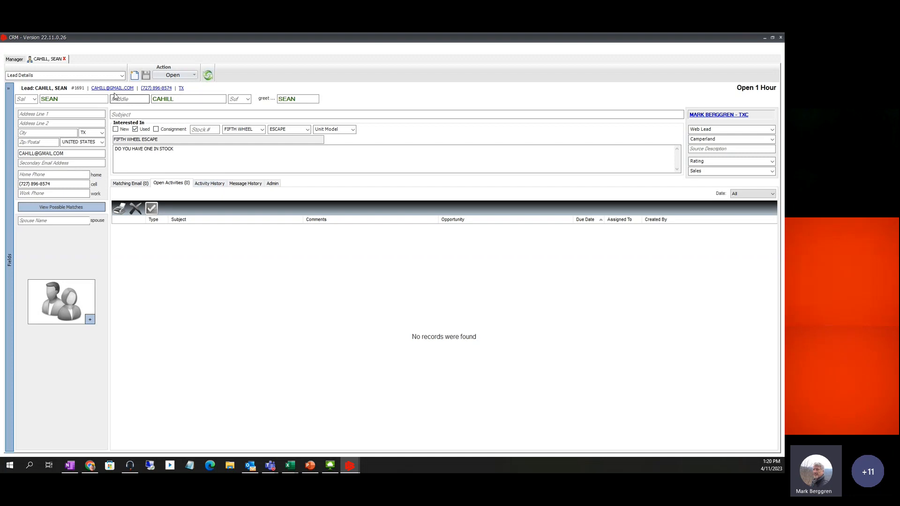
Create a 'call again' phone call to the lead's mobile due 4/12/2023 at 17:00 and save it
click(156, 89)
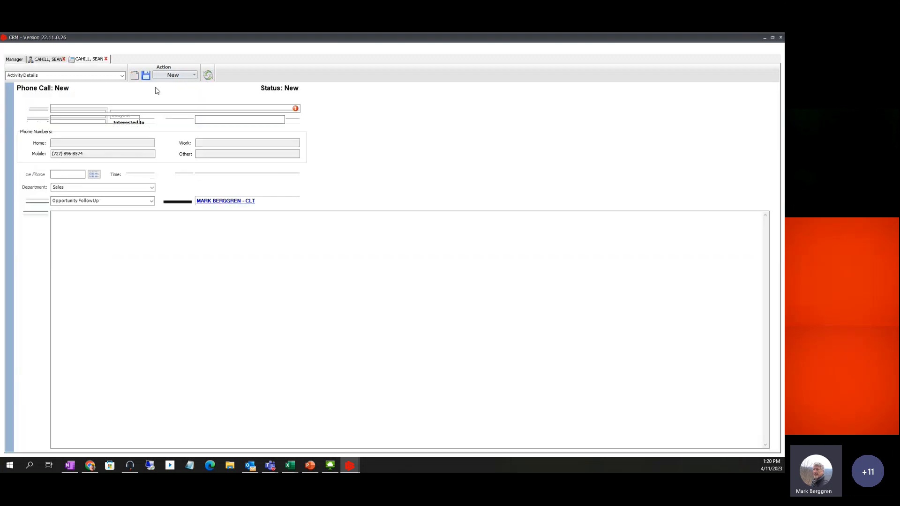
click(70, 106)
text(c)
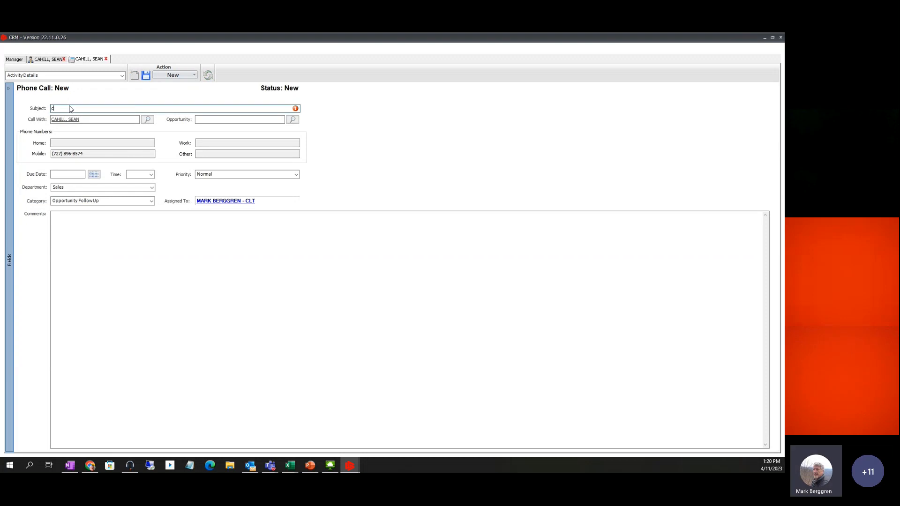
text(all again)
click(94, 175)
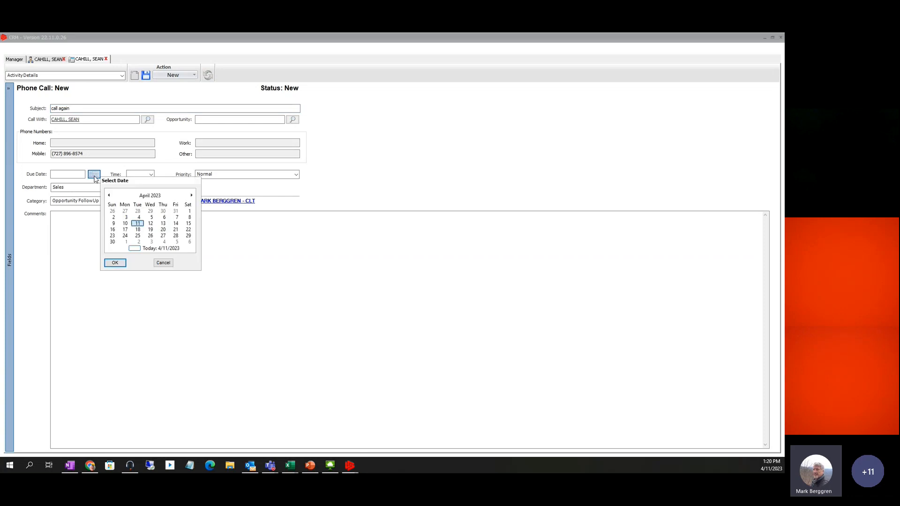
click(151, 223)
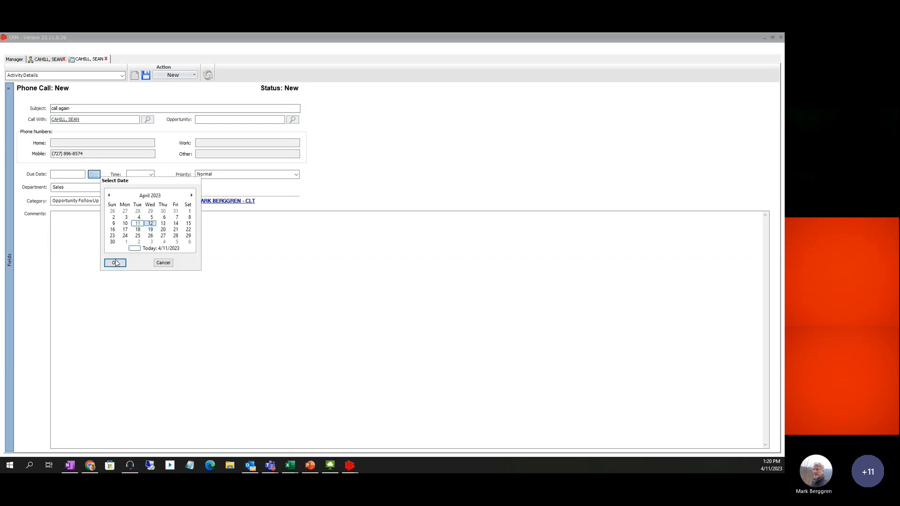
click(116, 262)
key(Tab)
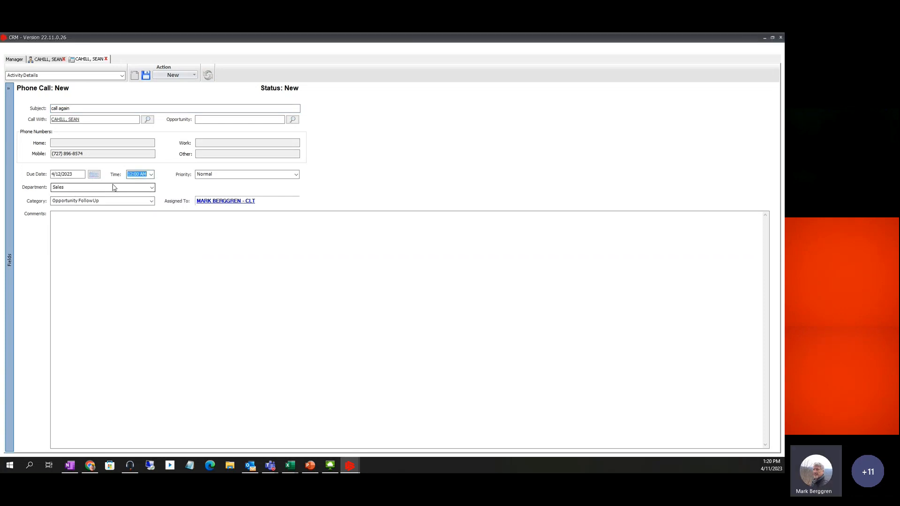
text(17)
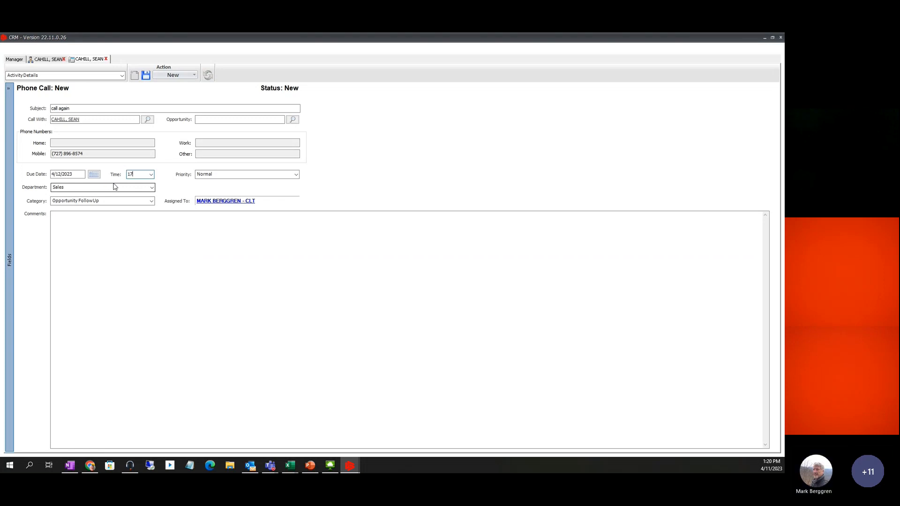
key(Tab)
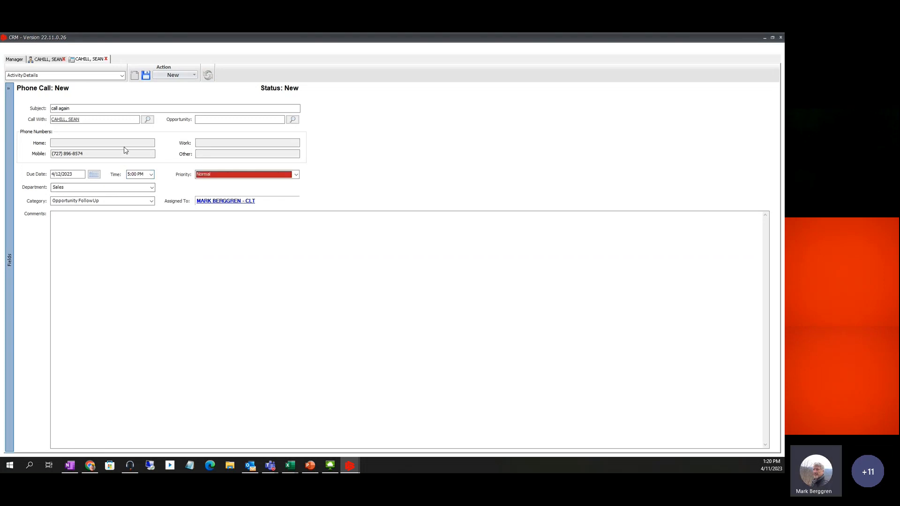
click(145, 75)
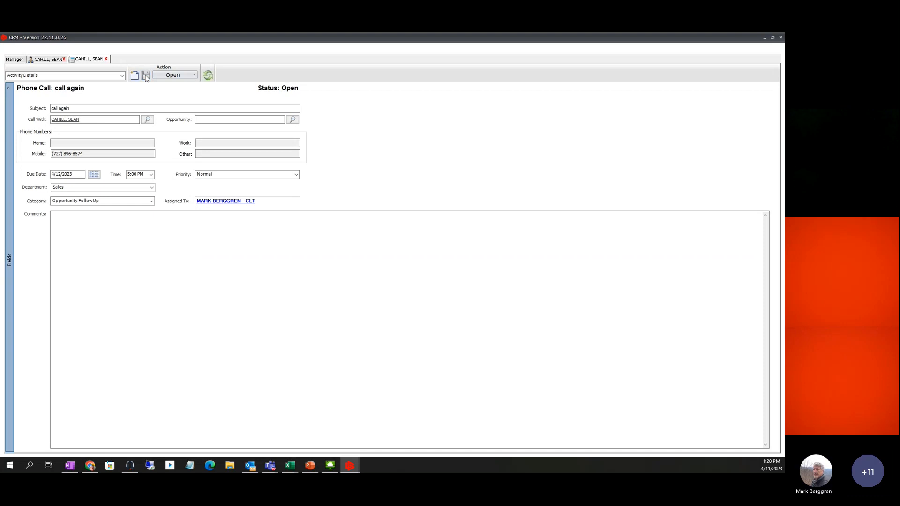
Close the call, refresh the lead's open activities, and return to the lead after visiting Home
click(106, 59)
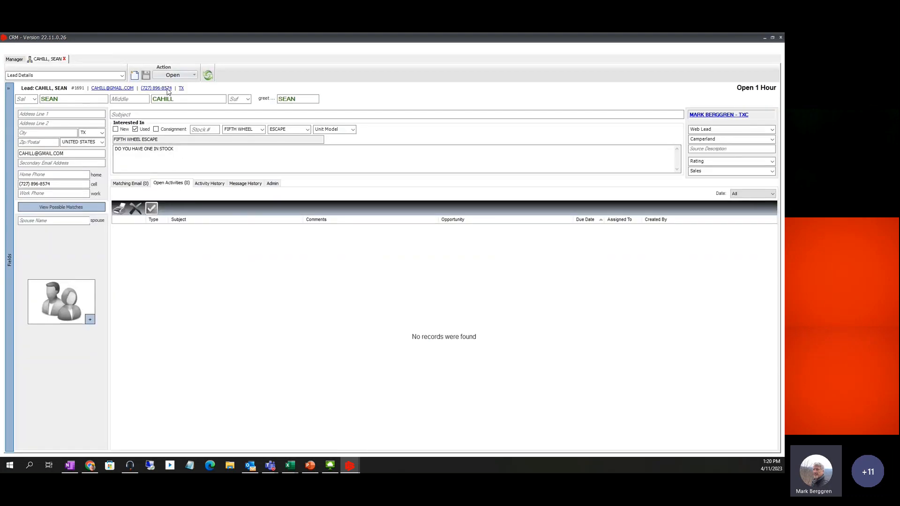
click(207, 75)
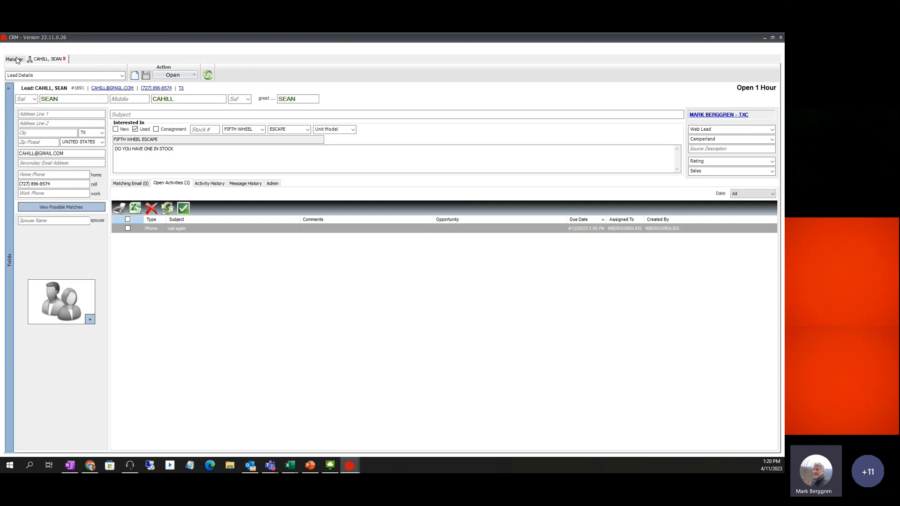
click(193, 76)
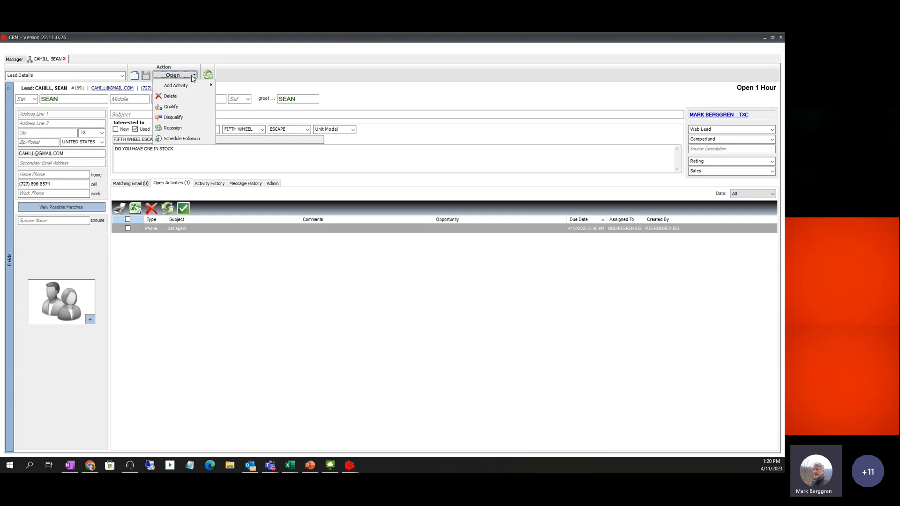
click(11, 60)
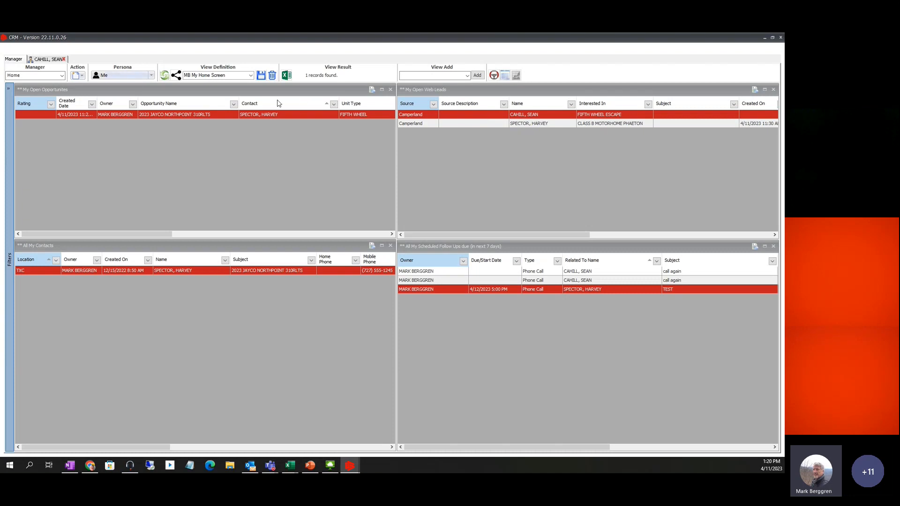
click(50, 60)
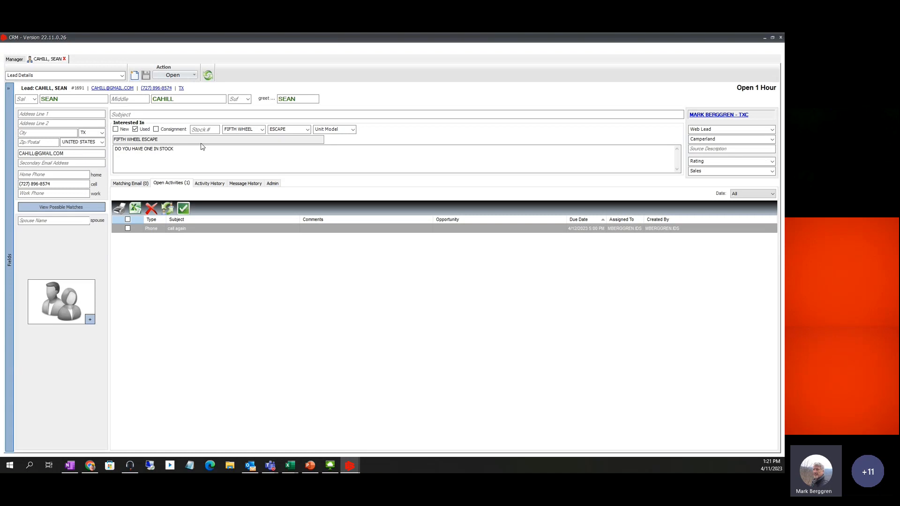
Start qualifying the lead, cancel the Qualify Lead dialog, and reopen the Action list
click(195, 75)
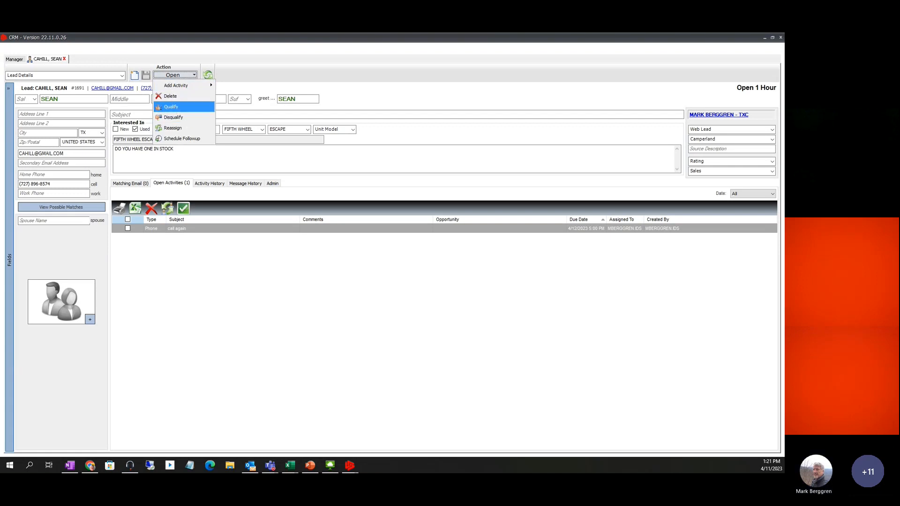
click(174, 109)
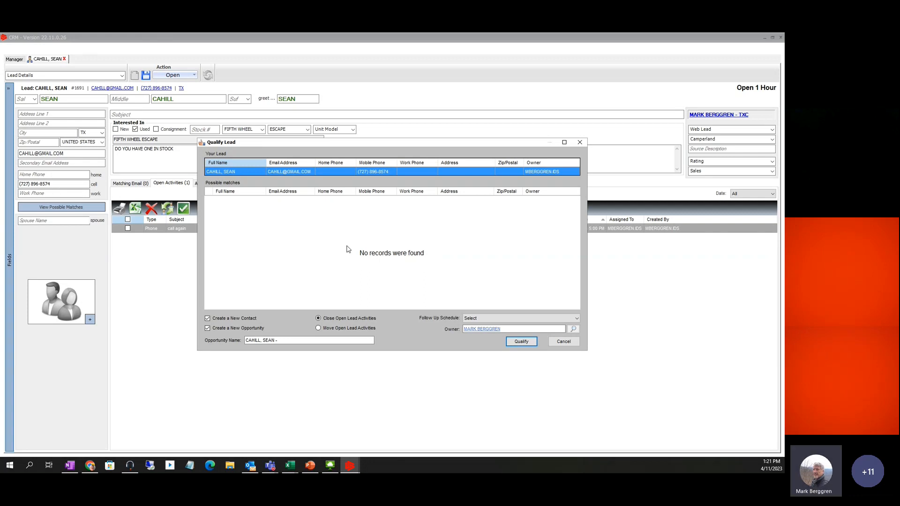
click(564, 341)
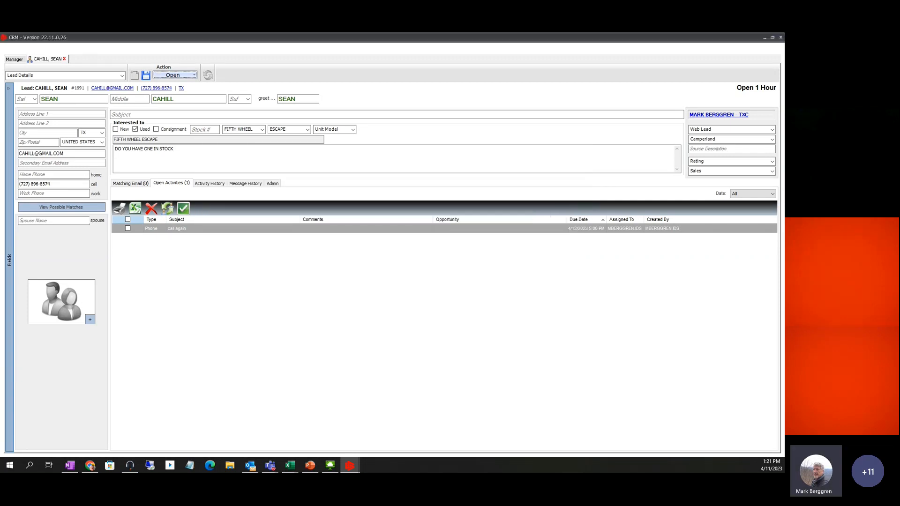
click(194, 76)
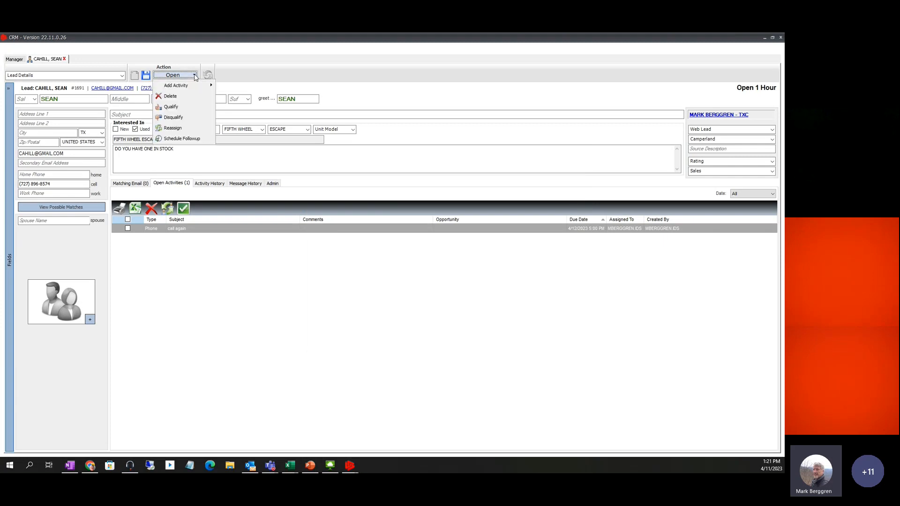
Start qualifying the lead with a new opportunity, renamed 'Looking for 5th wheel 30 35'
click(174, 108)
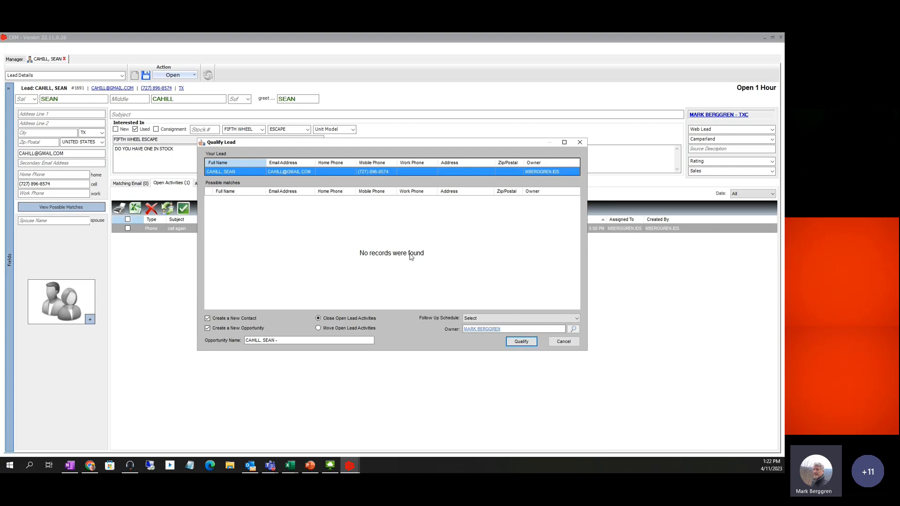
click(207, 327)
drag(282, 341, 239, 346)
key(BackSpace)
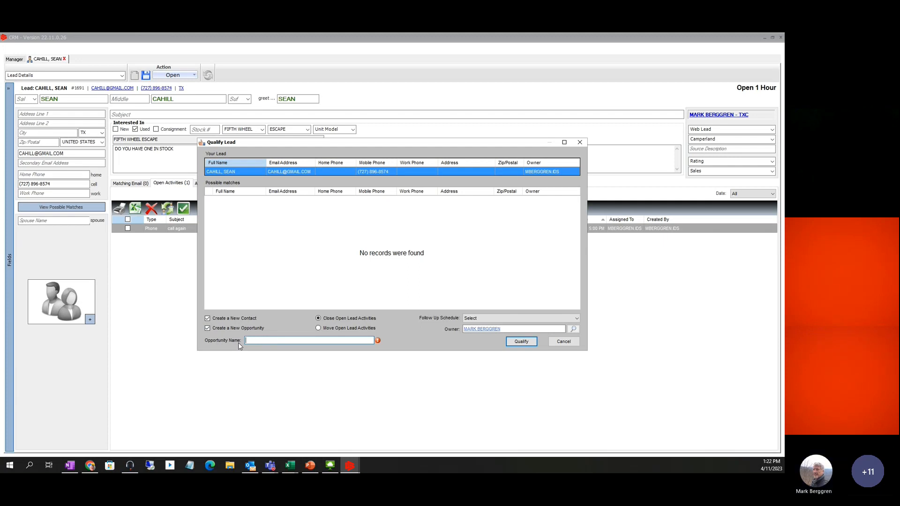
text(lookin)
text(th)
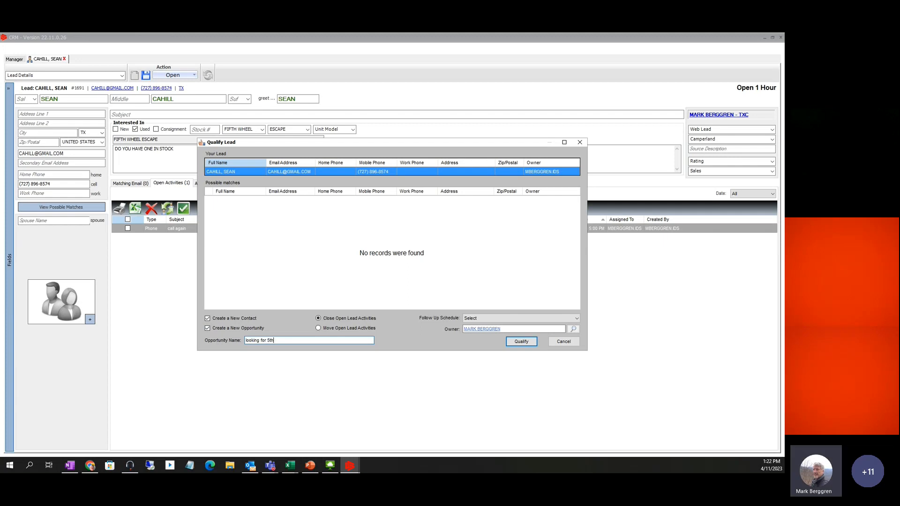
key(BackSpace)
key(BackSpace)
key(BackSpace)
key(BackSpace)
key(BackSpace)
key(BackSpace)
key(BackSpace)
key(BackSpace)
key(BackSpace)
key(BackSpace)
key(BackSpace)
key(BackSpace)
key(BackSpace)
key(BackSpace)
key(BackSpace)
text(L)
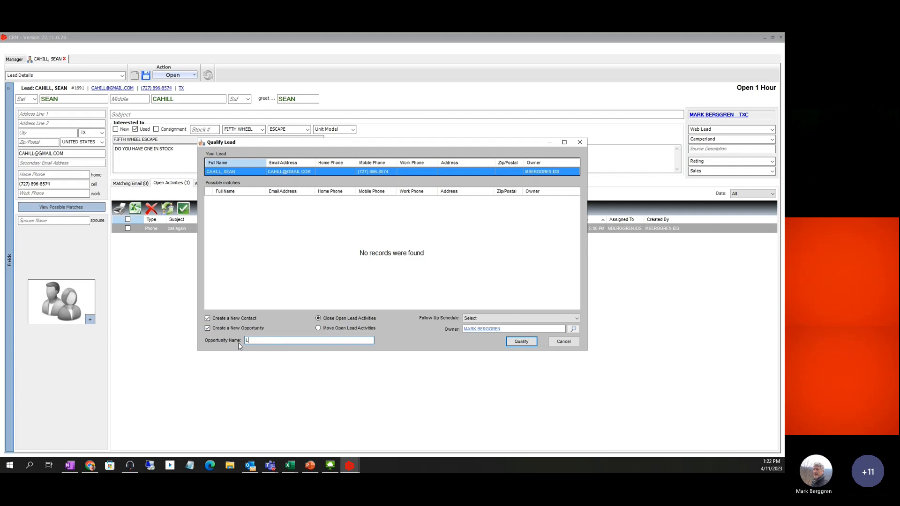
text(ooking for 5th)
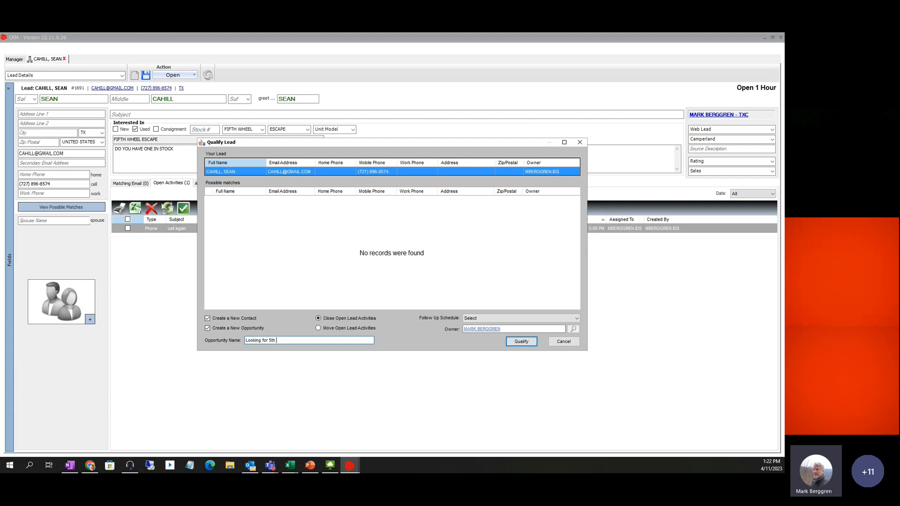
text(wheel )
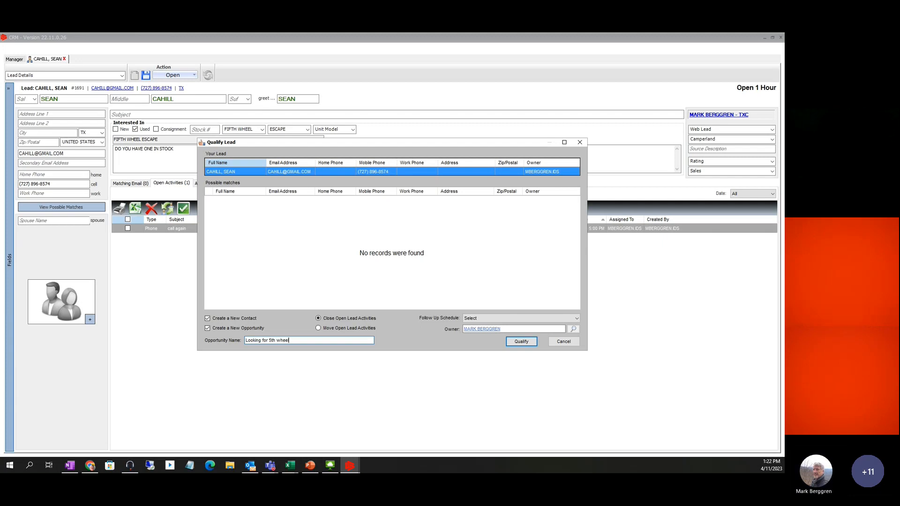
text(30 35)
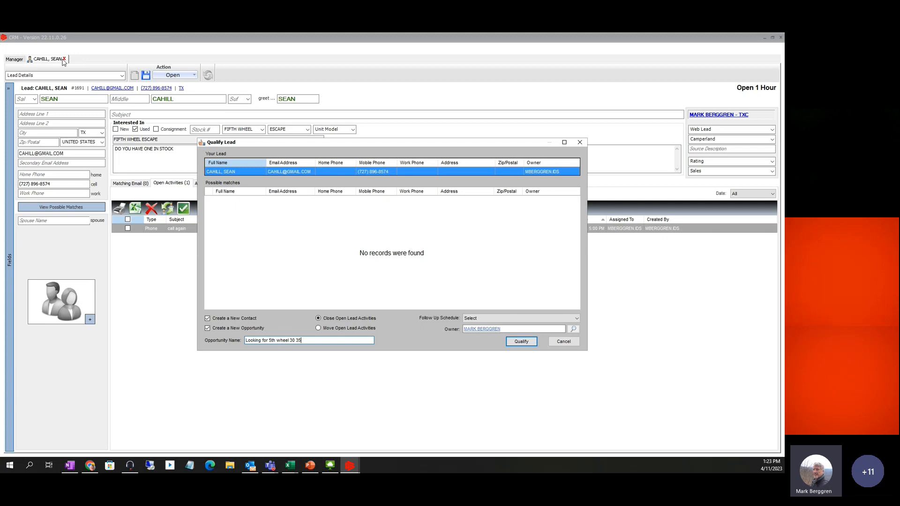
Confirm the qualification and switch to the new contact's record
click(517, 344)
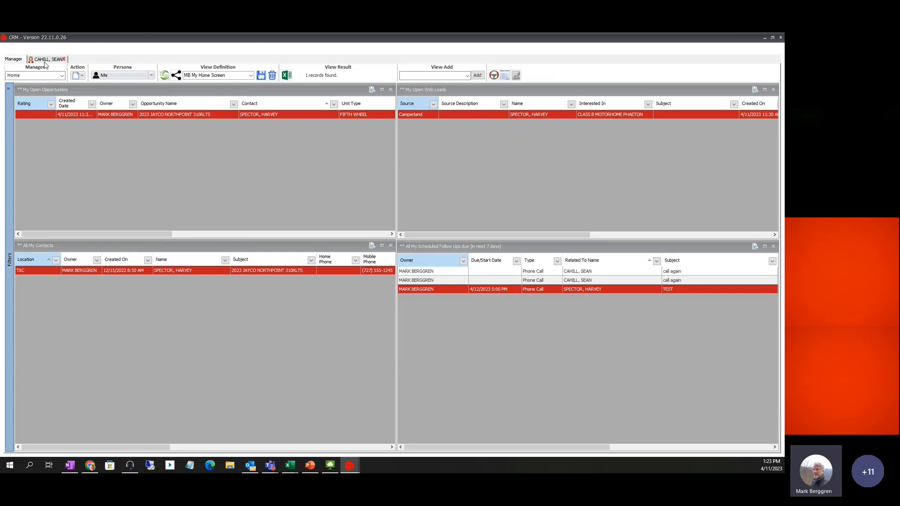
click(42, 63)
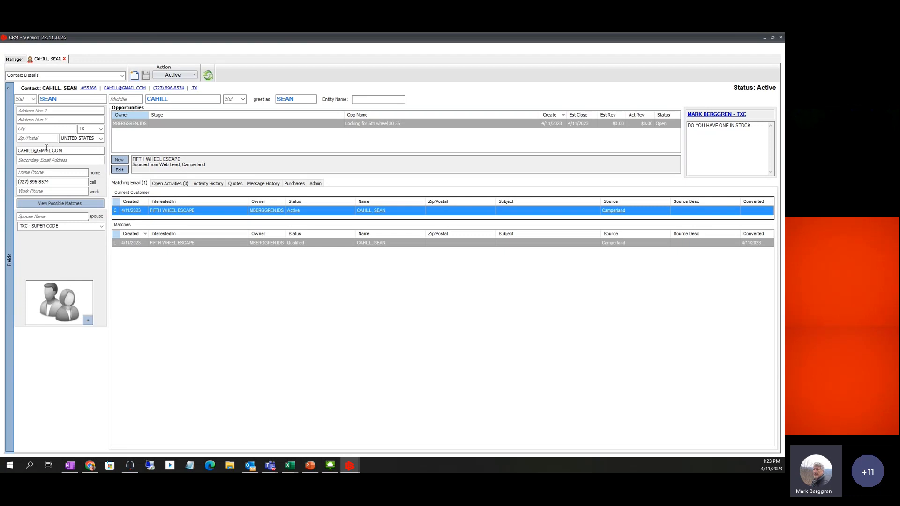
Edit the 'Looking for 5th wheel 30 35' opportunity from the Opportunities list
click(120, 170)
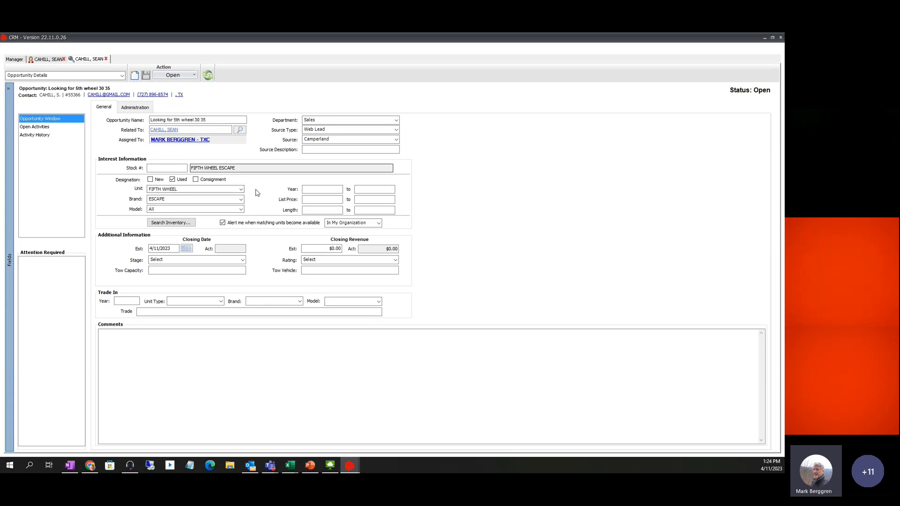
Enter the opportunity's model year range as 2020 to 2023
click(328, 188)
text(2020)
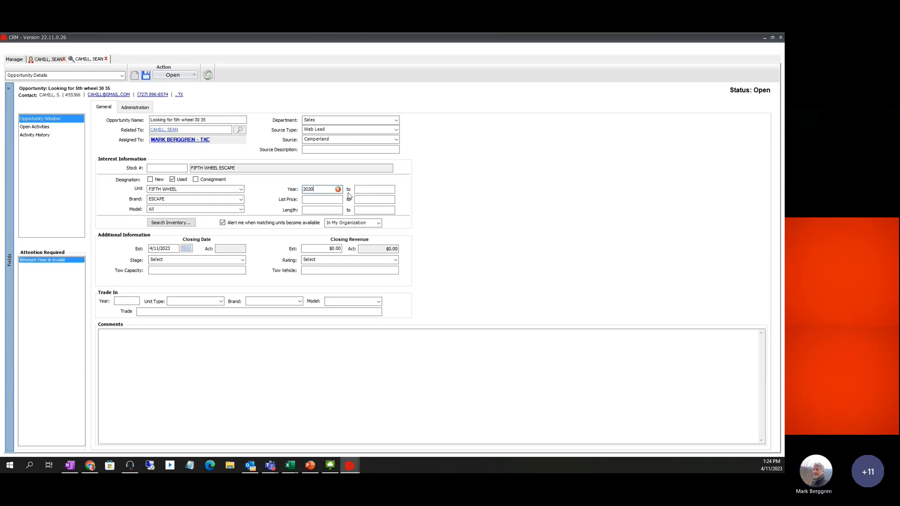
key(Tab)
text(2023)
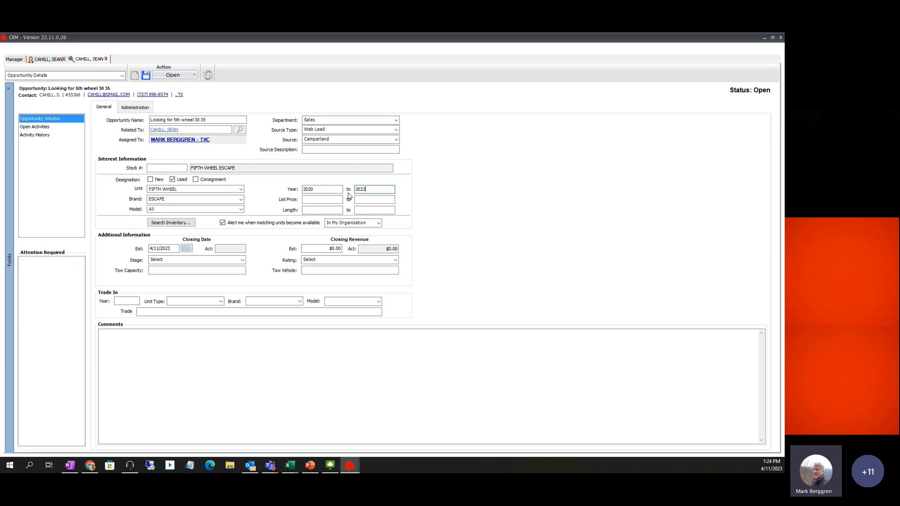
key(Tab)
Set the opportunity stage to Product Selection and the rating to Hot
click(236, 261)
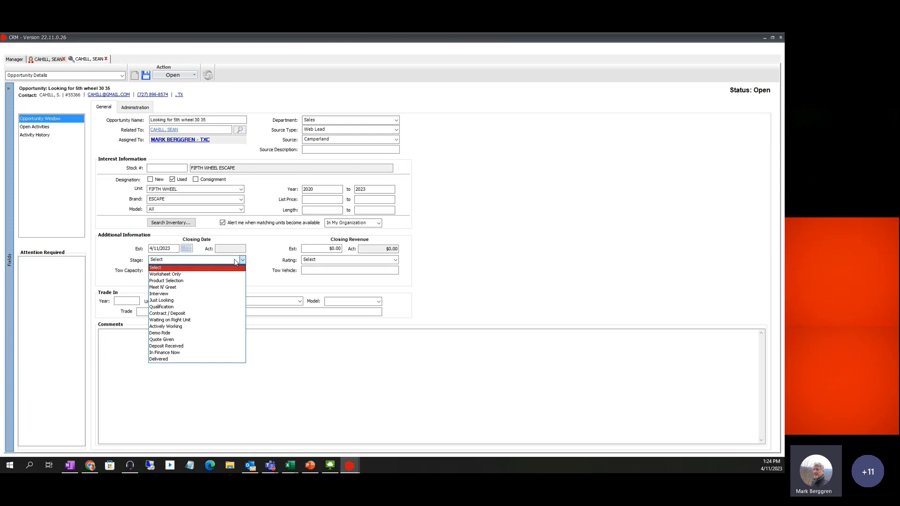
click(180, 281)
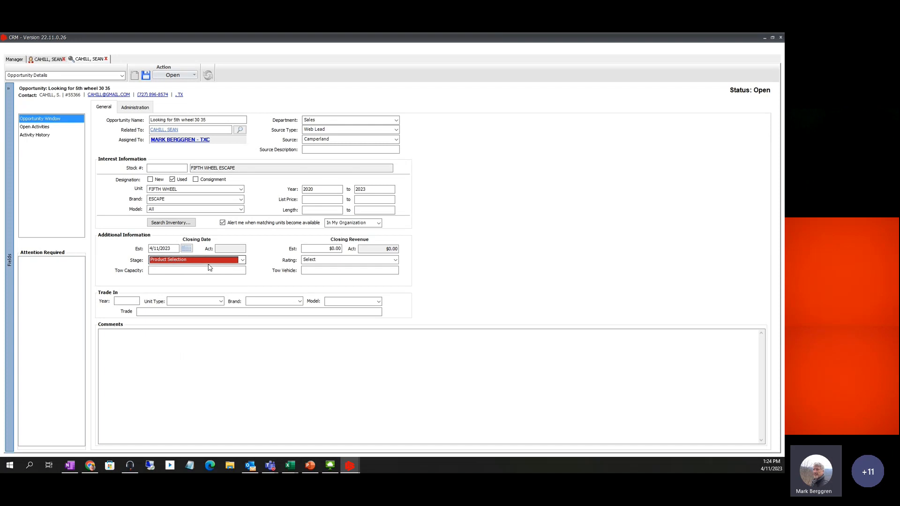
click(383, 260)
click(310, 274)
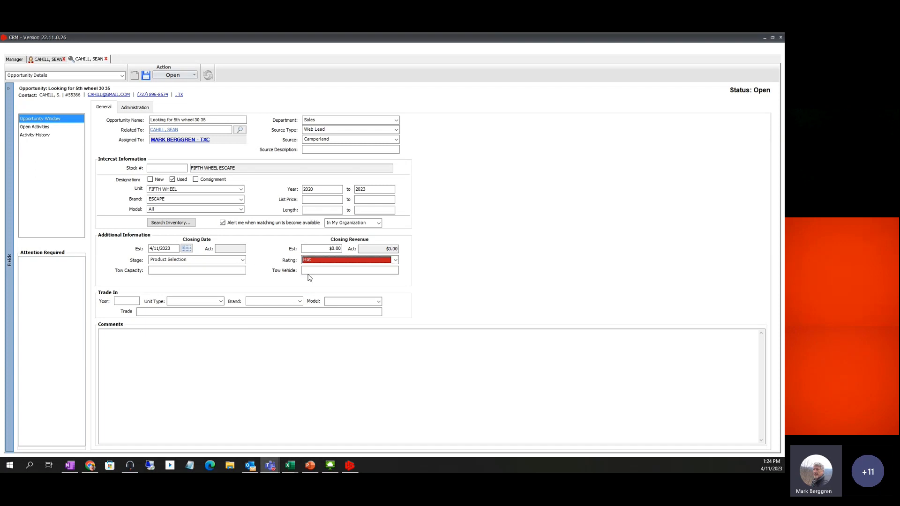
click(396, 261)
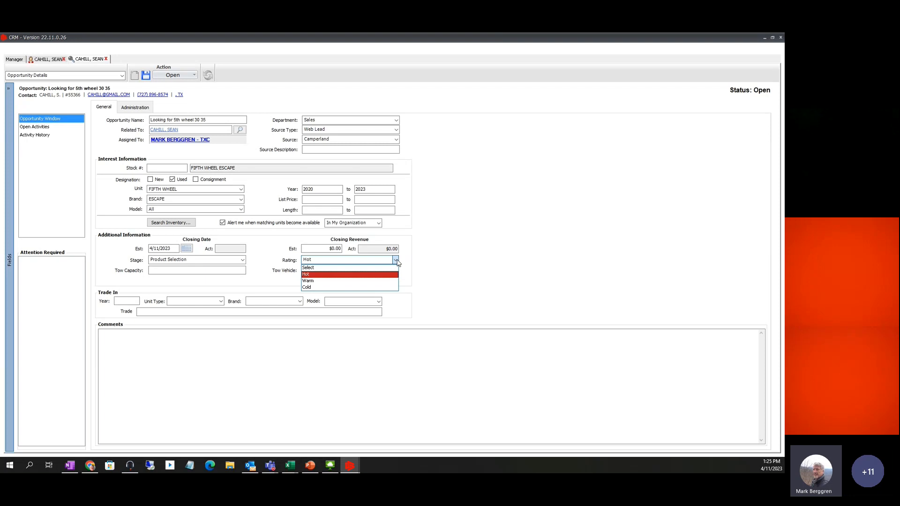
click(307, 274)
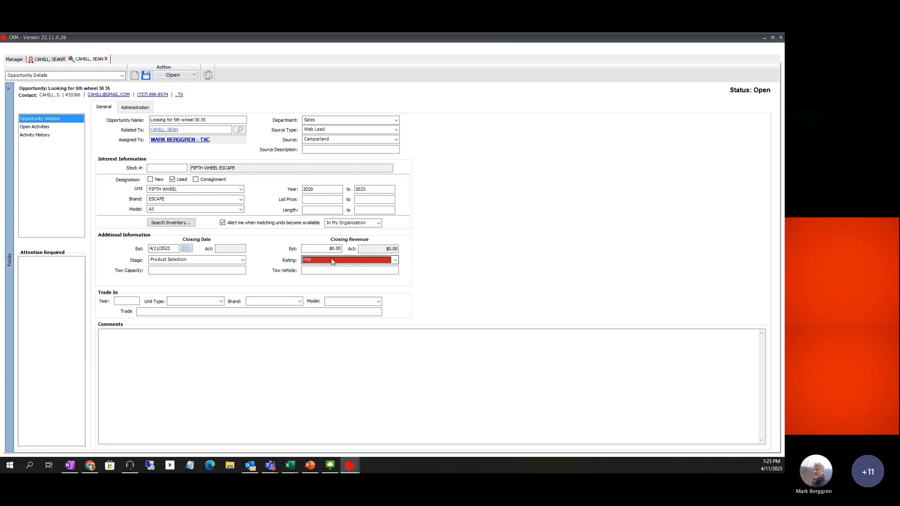
click(322, 261)
click(323, 265)
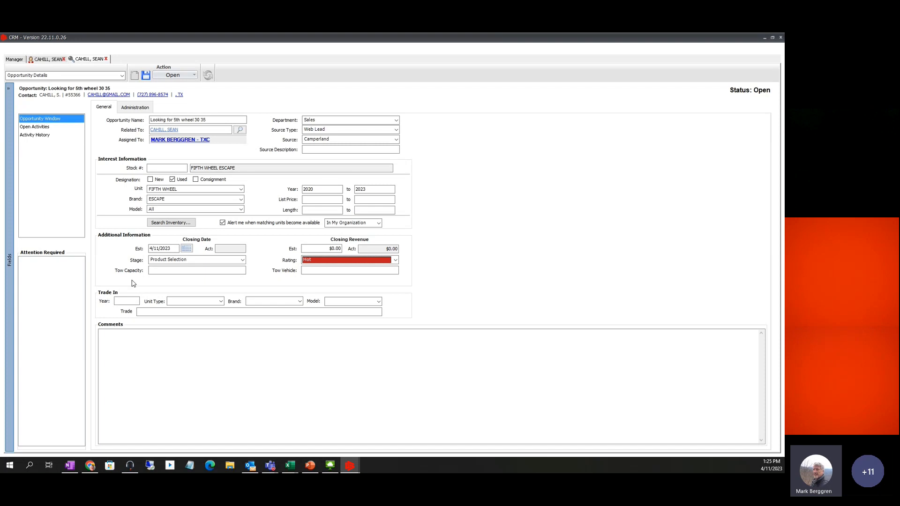
Enter tow capacity 19000 and tow vehicle 'F250 Turbo' on the opportunity
click(167, 271)
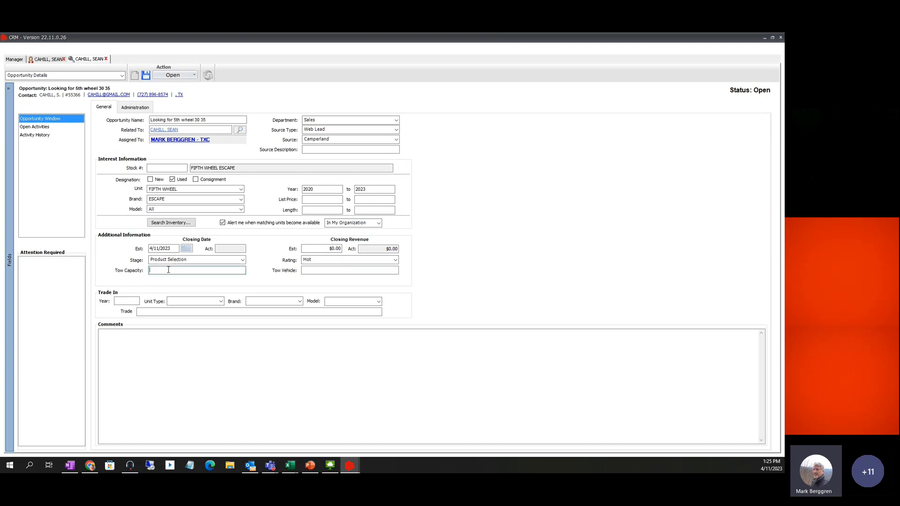
text(19000)
click(307, 271)
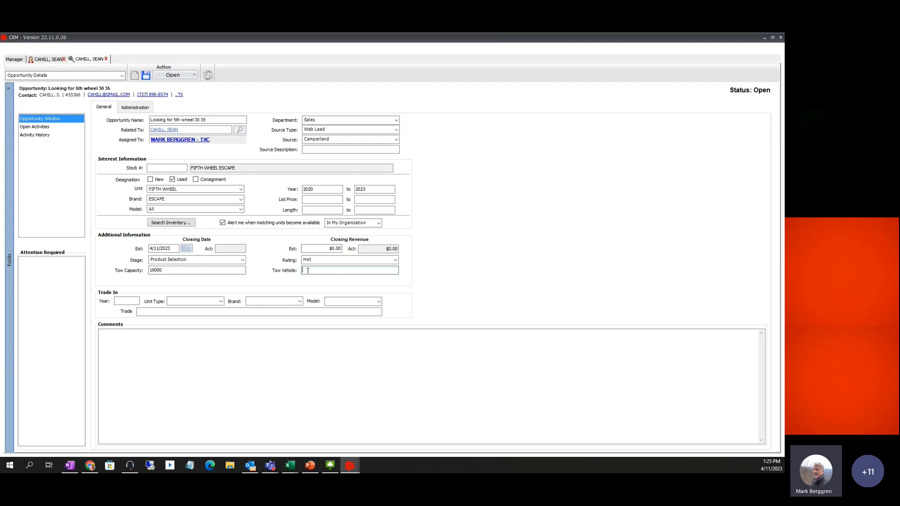
text(F250)
text(um)
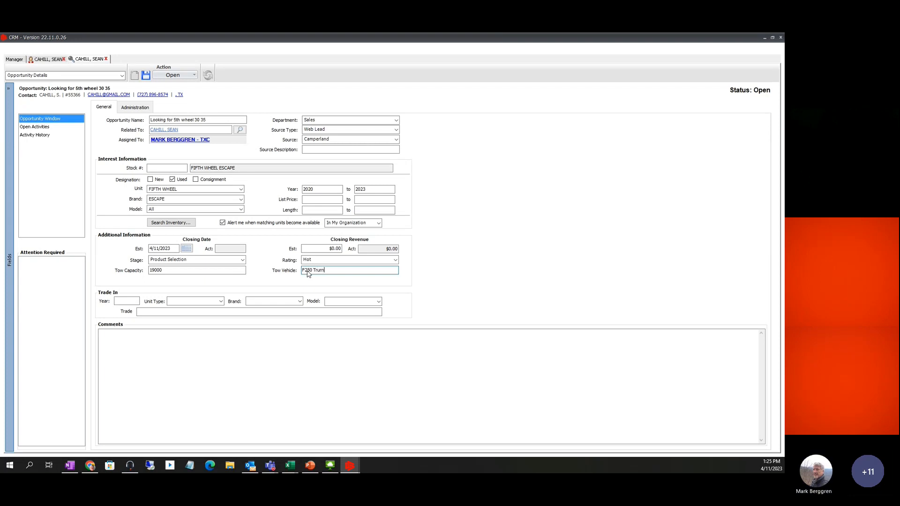
text(o)
key(BackSpace)
key(BackSpace)
text(r)
key(BackSpace)
key(BackSpace)
text(urbo)
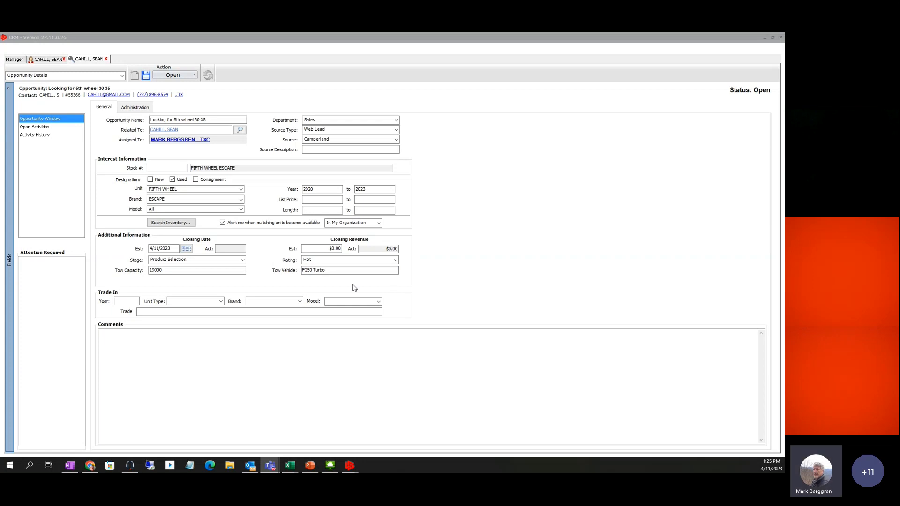
Give the trade-in year 2021 and type '4DR Sedan' as its unit type
click(124, 301)
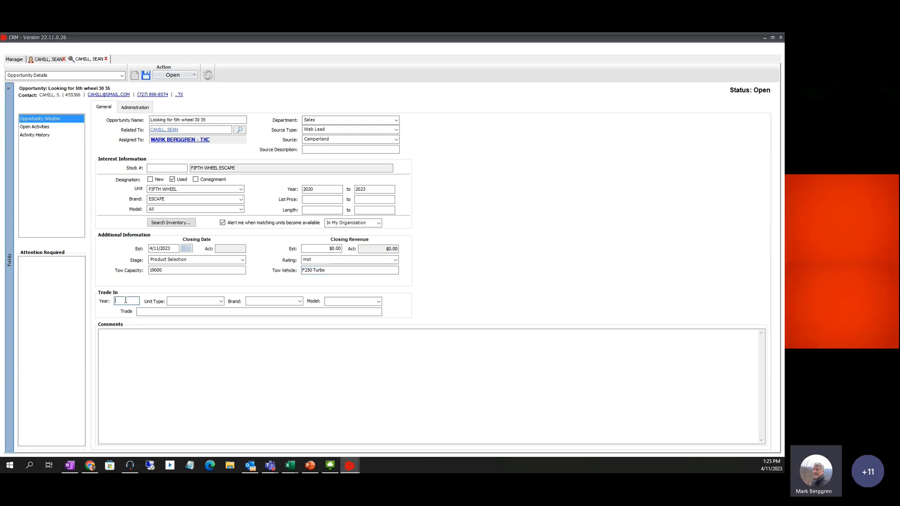
text(2021)
click(220, 302)
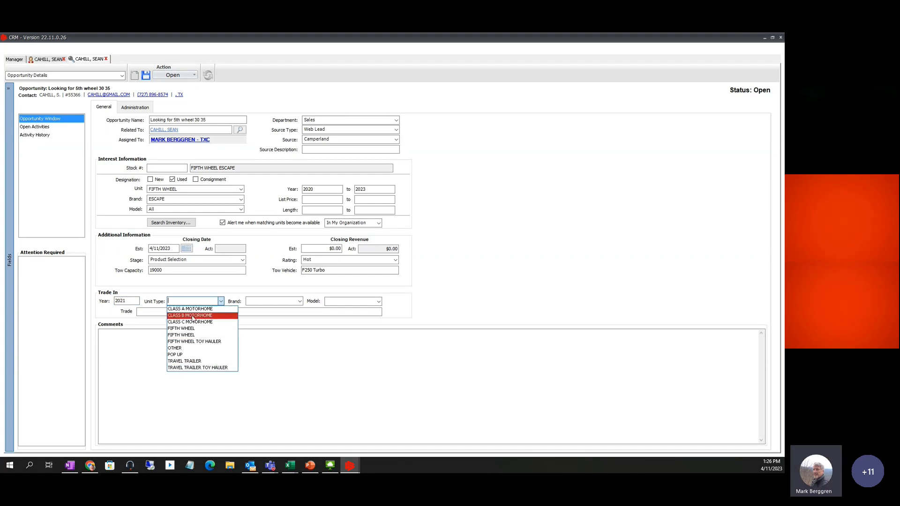
click(177, 300)
text(4dre)
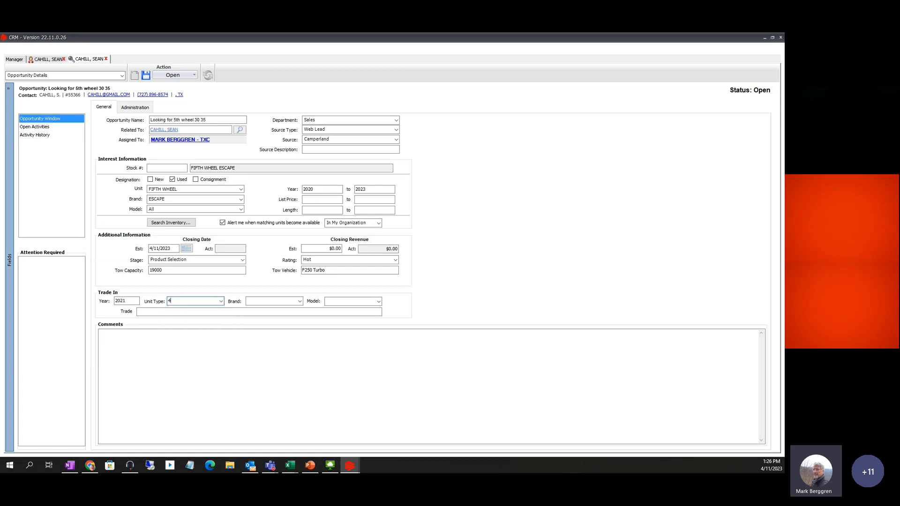
key(BackSpace)
key(BackSpace)
key(BackSpace)
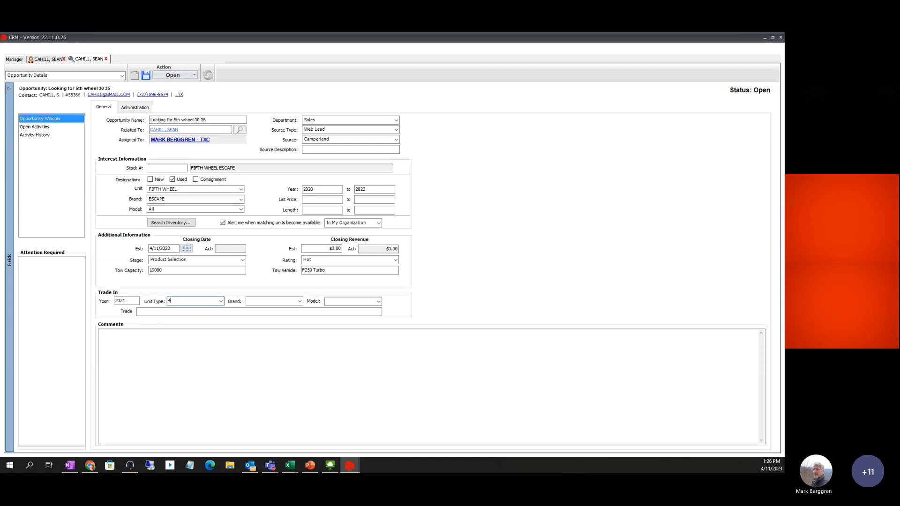
text(DR Sedan)
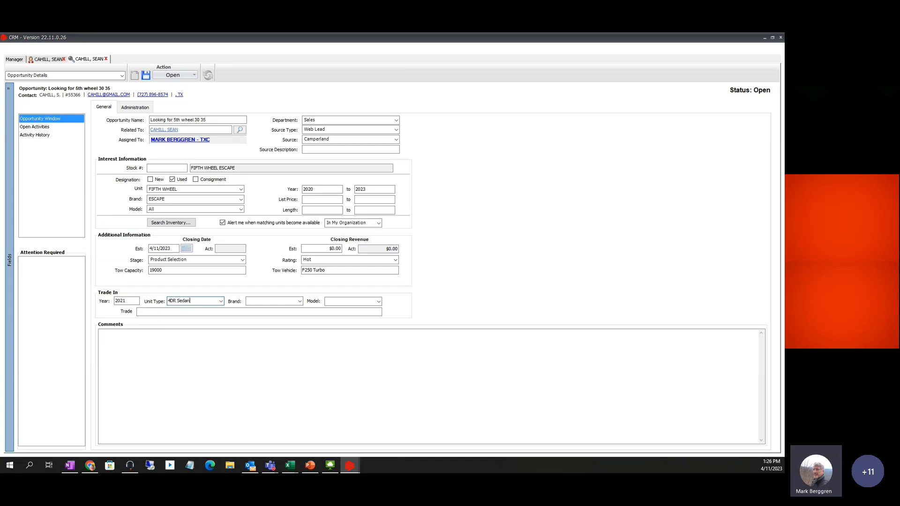
key(Tab)
click(220, 302)
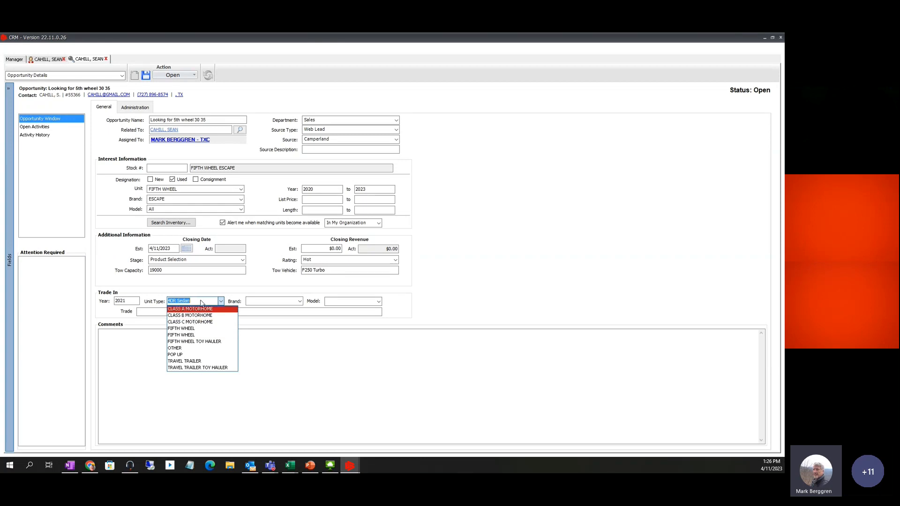
Set the trade-in brand to ALPENLITE and the model to 29RK
click(248, 283)
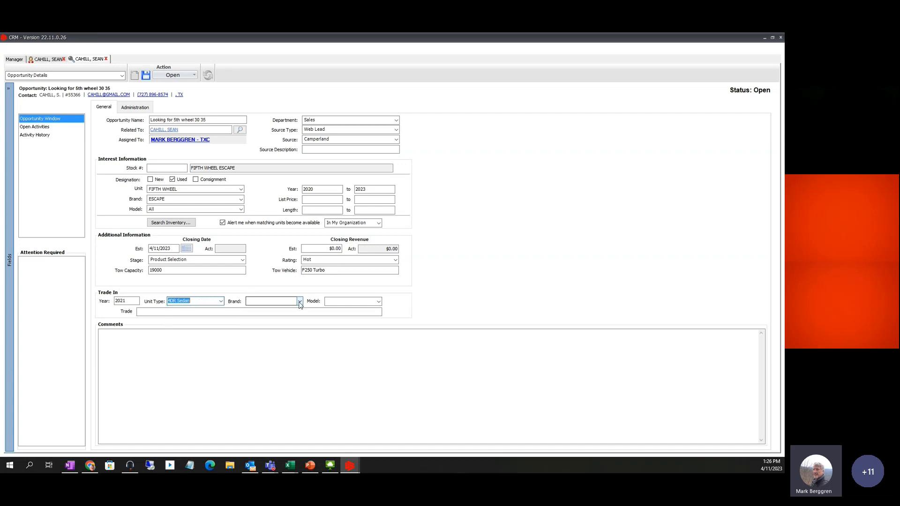
click(299, 301)
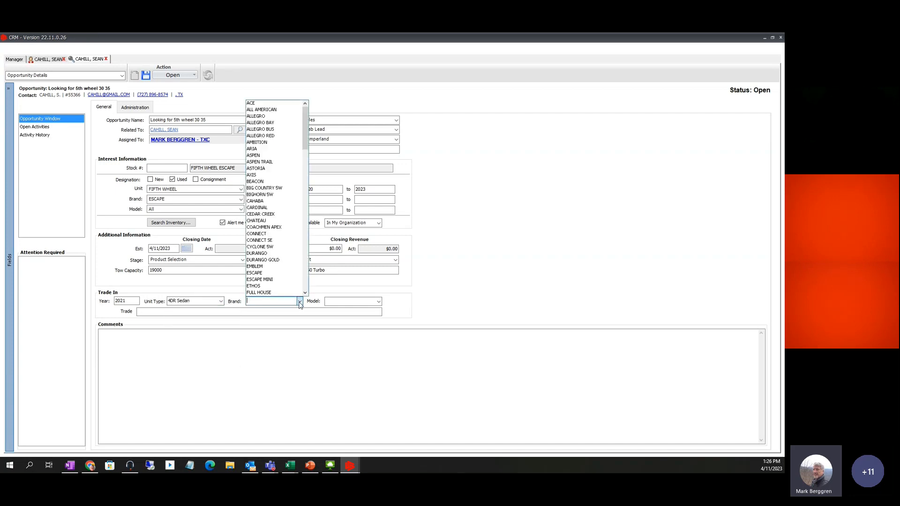
click(270, 123)
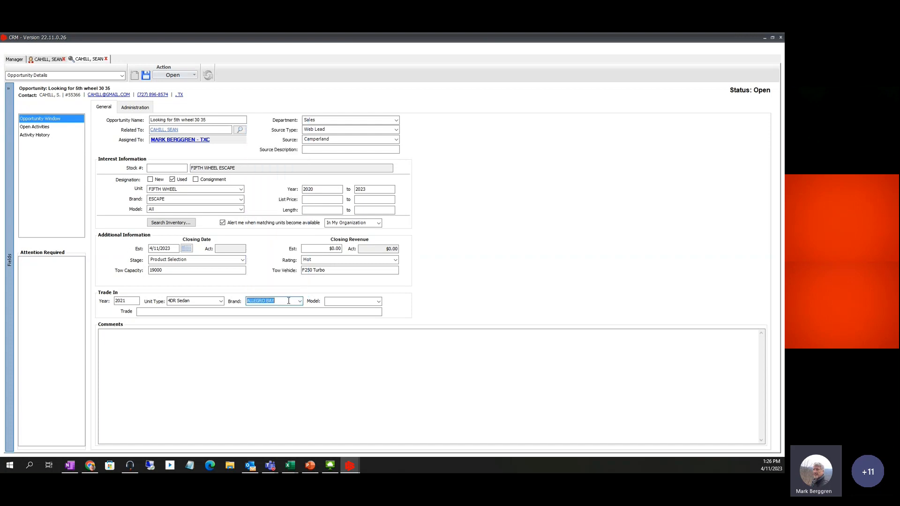
click(283, 302)
key(BackSpace)
key(BackSpace)
key(BackSpace)
key(BackSpace)
key(BackSpace)
key(BackSpace)
key(BackSpace)
key(BackSpace)
key(BackSpace)
key(BackSpace)
key(BackSpace)
text(alpen)
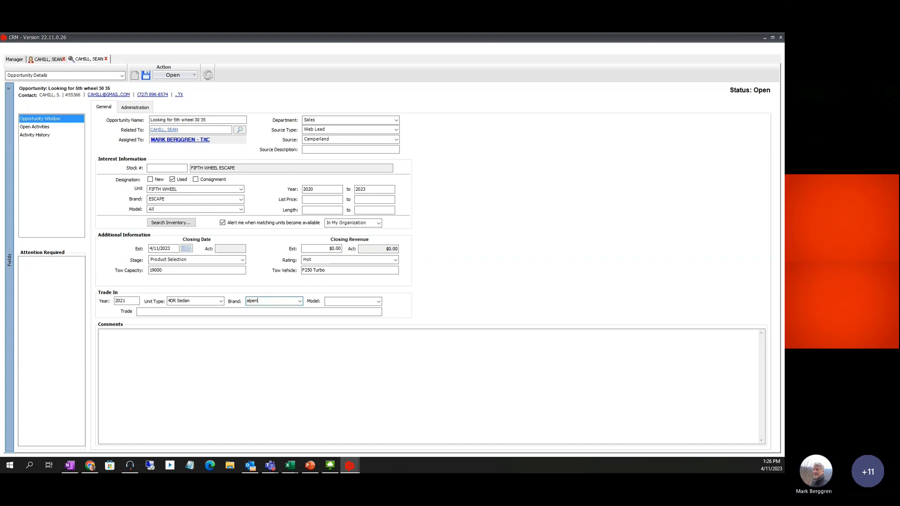
key(BackSpace)
key(BackSpace)
key(BackSpace)
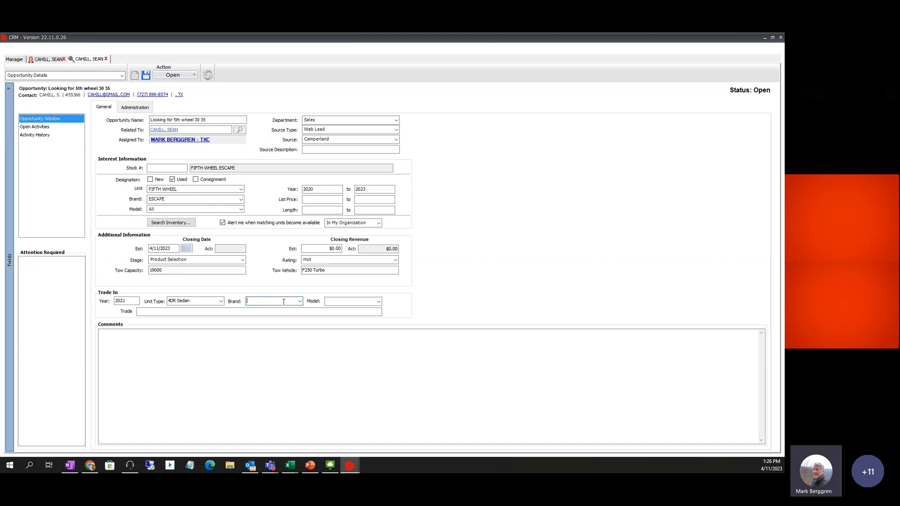
text(ALPENLITE)
click(350, 302)
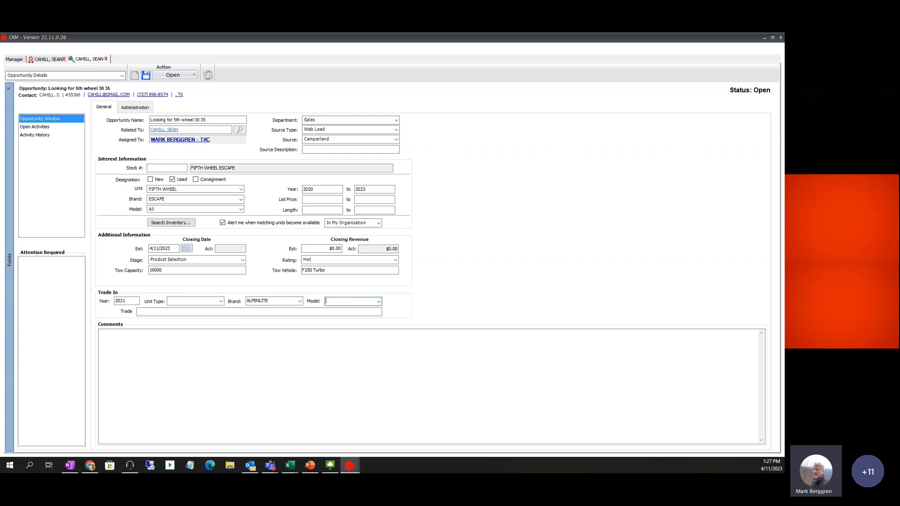
text(29r)
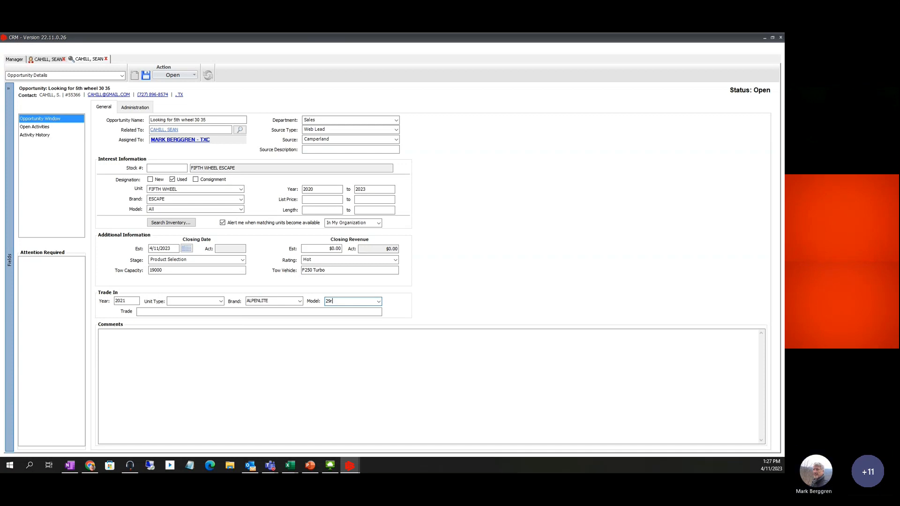
text(K)
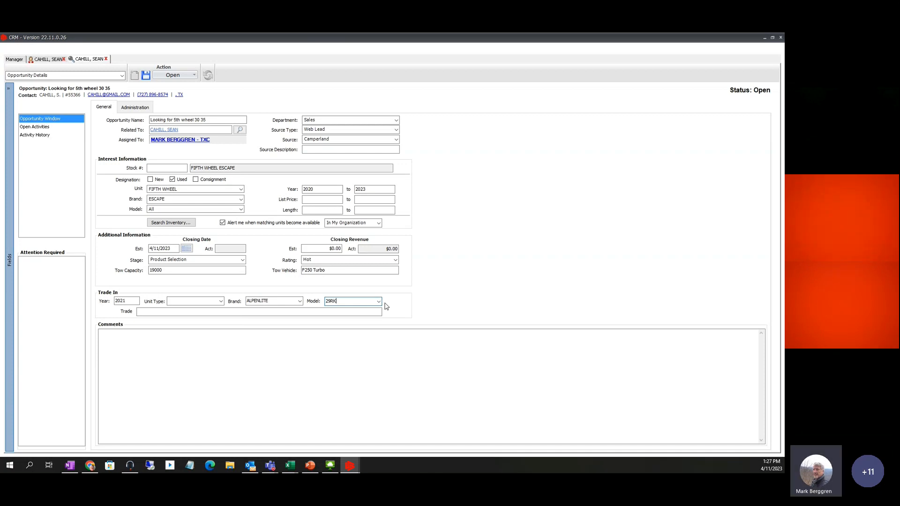
Change the trade-in unit type to FIFTH WHEEL, keeping the ALPENLITE brand
click(300, 302)
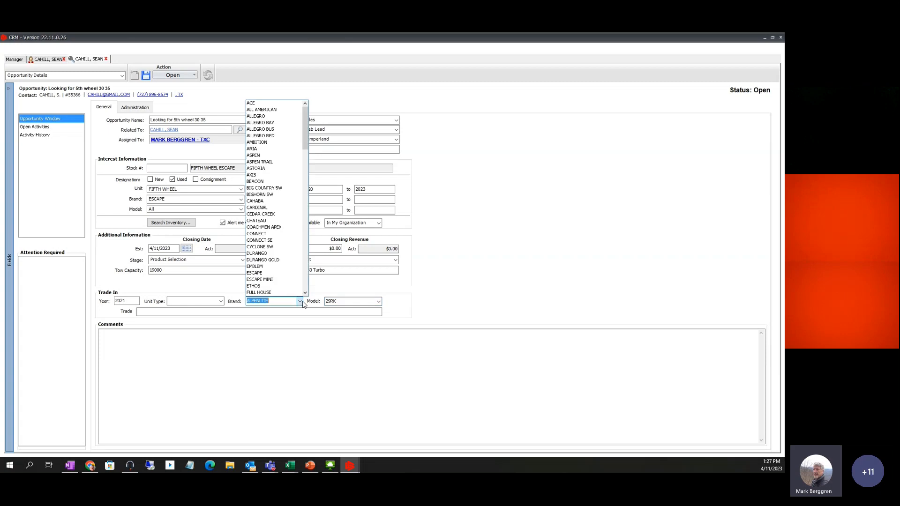
click(405, 289)
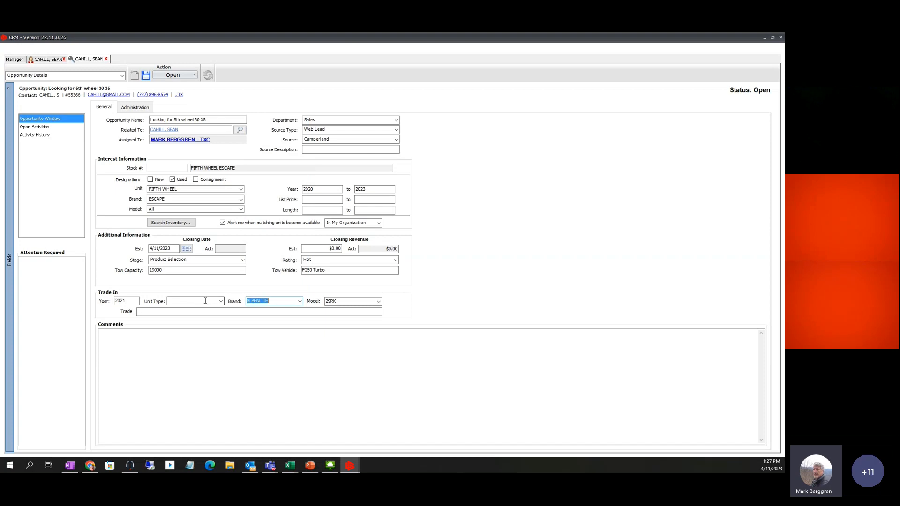
click(221, 301)
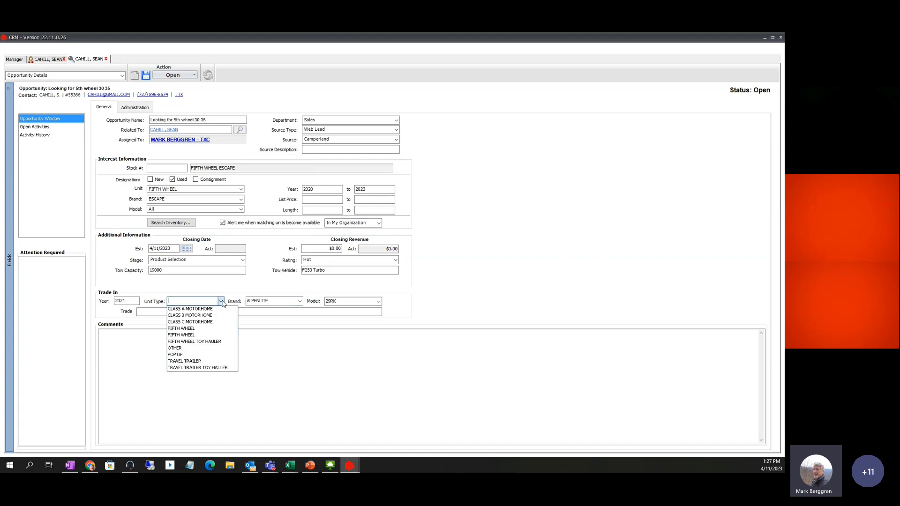
click(188, 329)
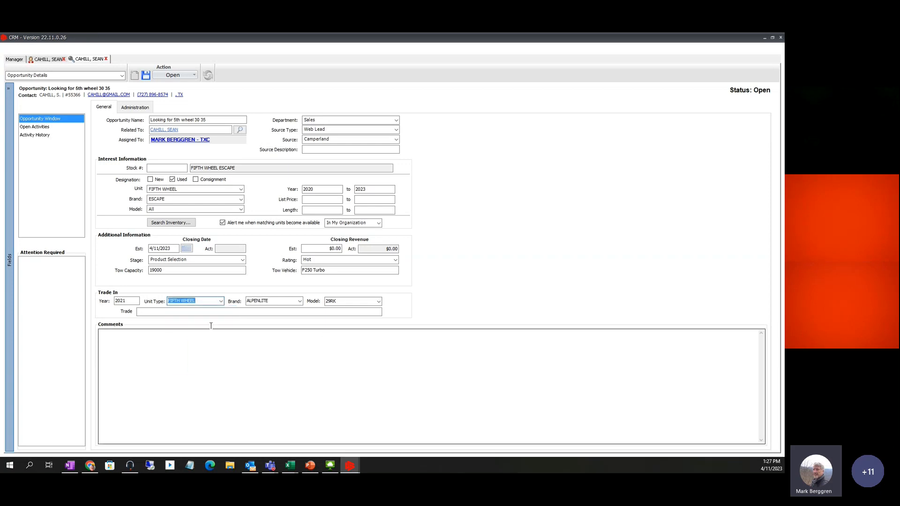
click(146, 312)
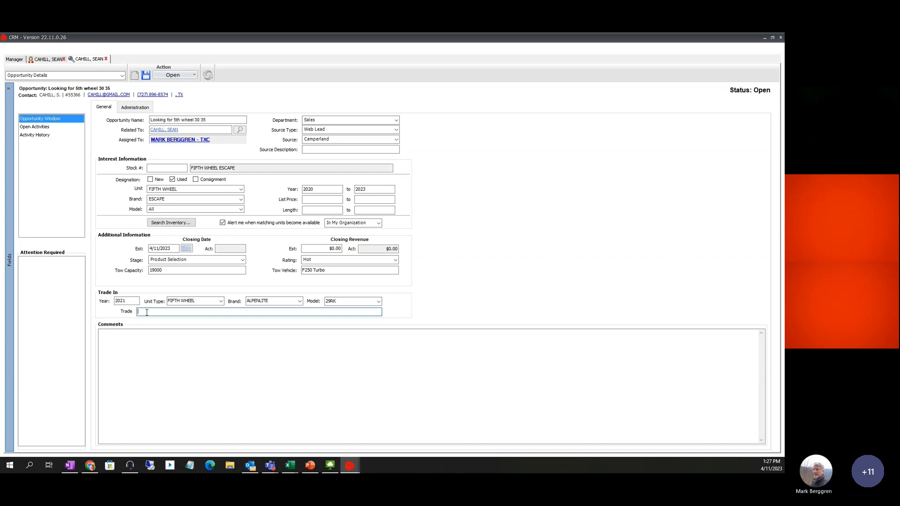
Write the comment 'WANTS THIS TO BE GEN PREP AND MAX AIR VENT IN BATH ROOM.' and save it
click(121, 343)
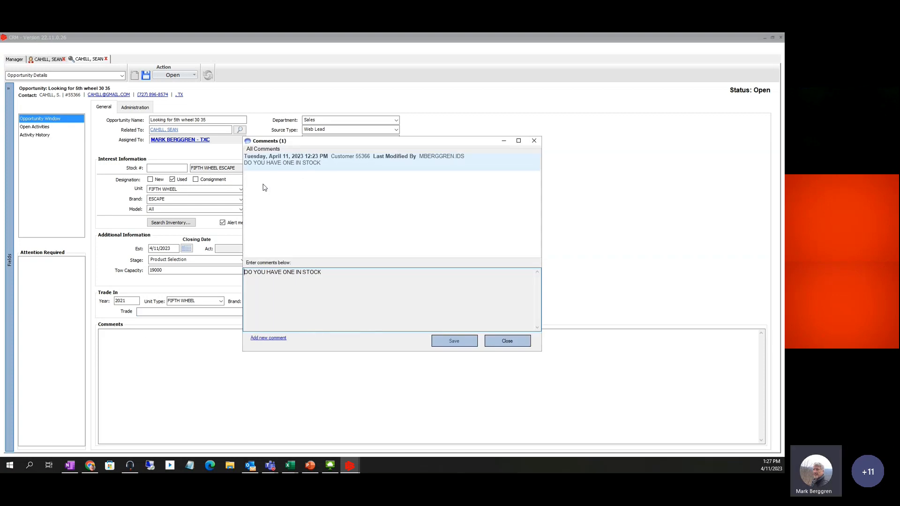
click(263, 338)
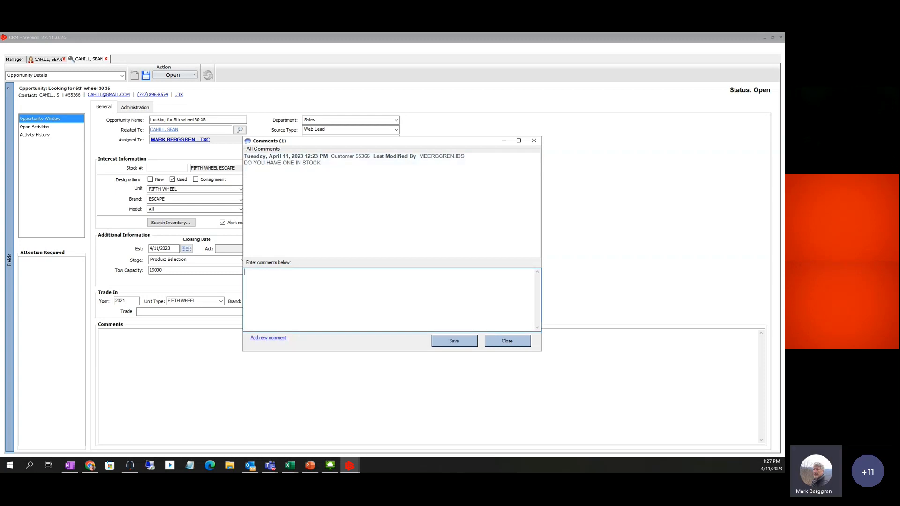
text(WANTS THIS T )
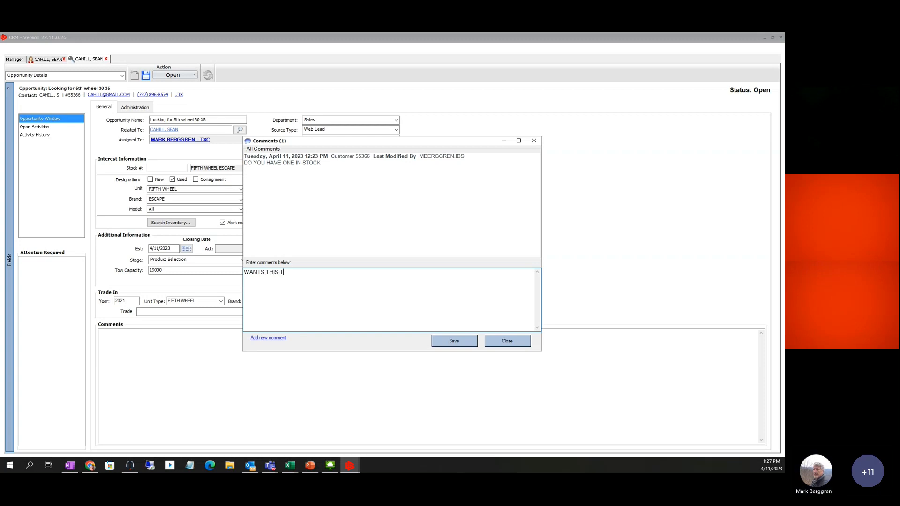
text(O B)
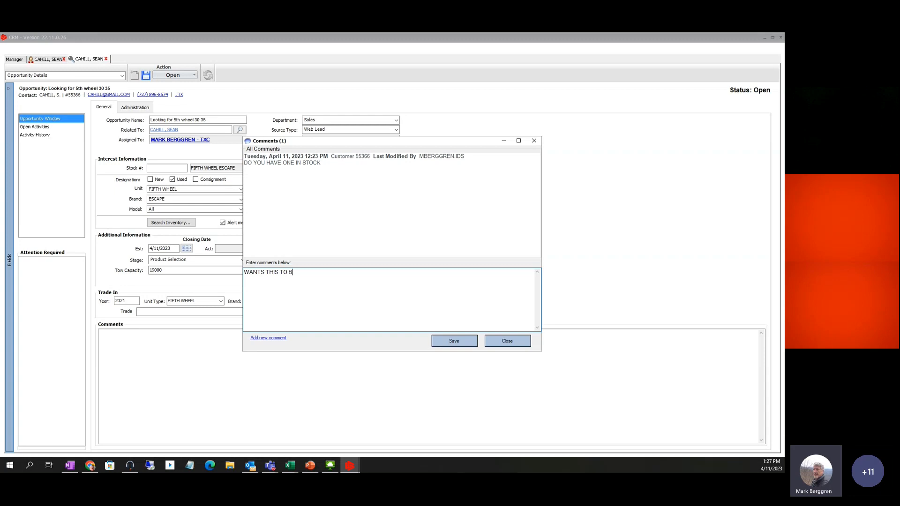
text(E GEN )
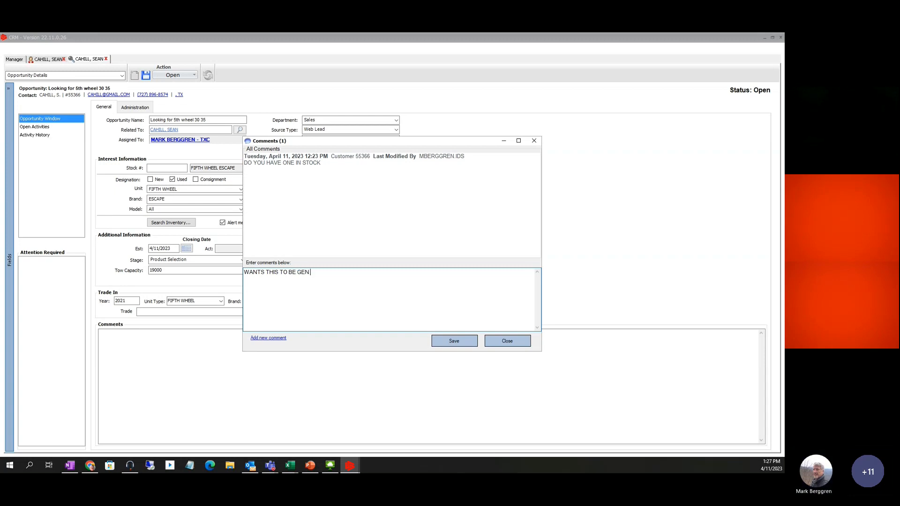
text(PREP A)
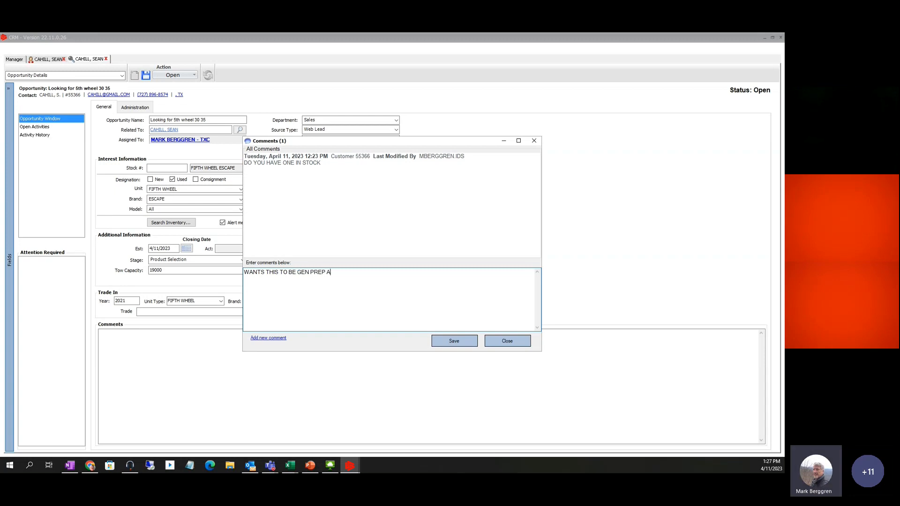
text(ND MAX)
text( AIR)
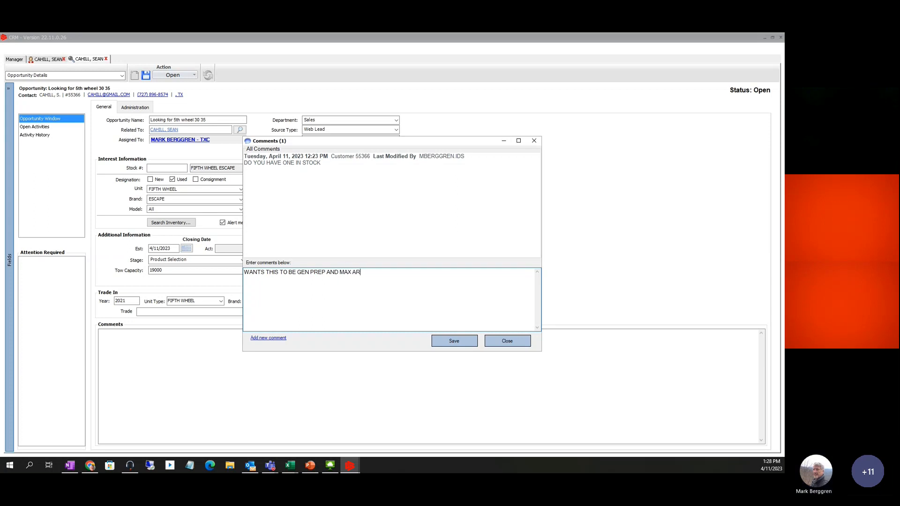
text( VEN)
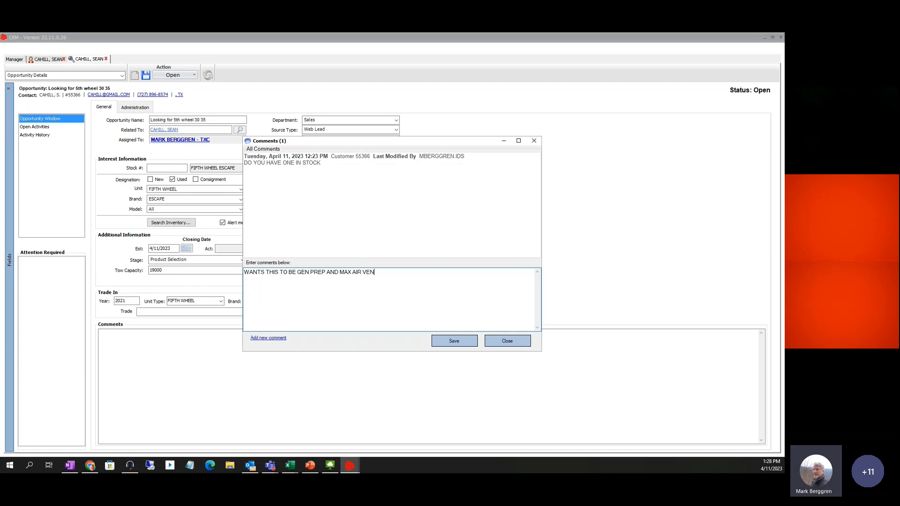
text(T IN BATH ROOM.)
click(450, 341)
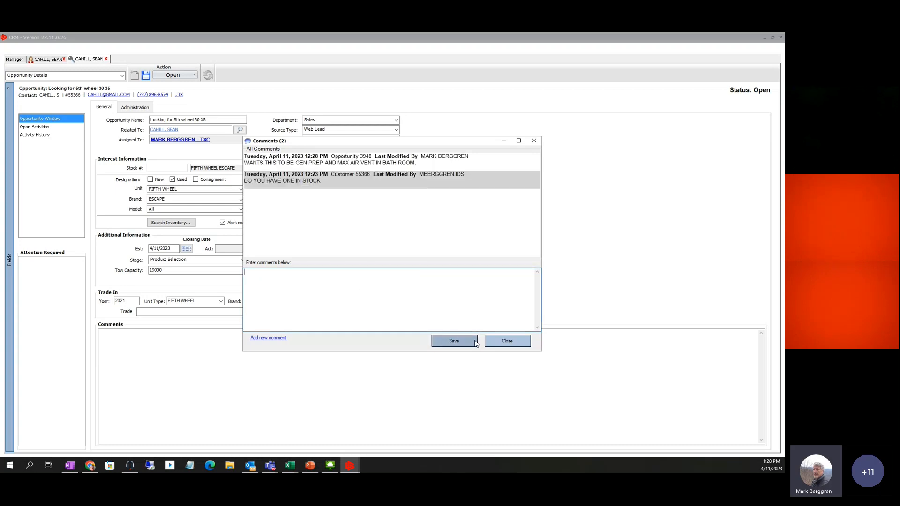
click(506, 341)
Reopen and close the Comments window, then save the opportunity with Ctrl+S
double_click(202, 351)
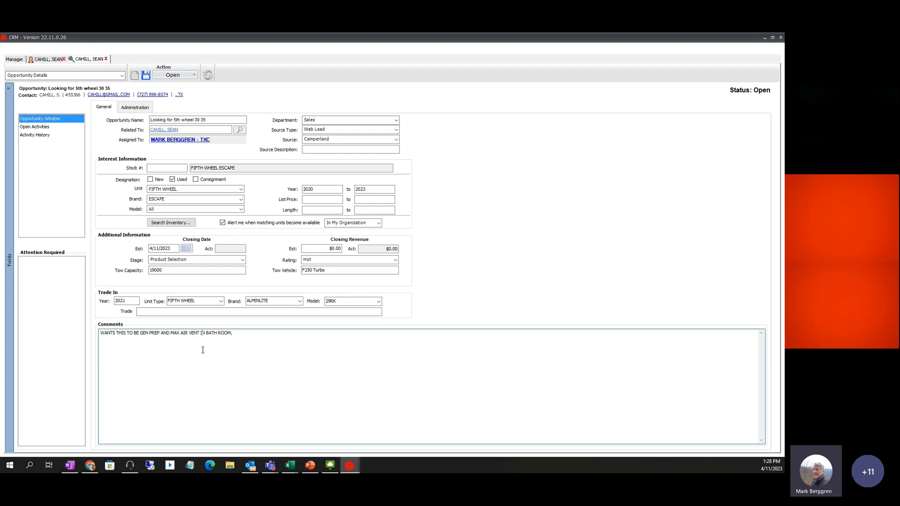
click(507, 341)
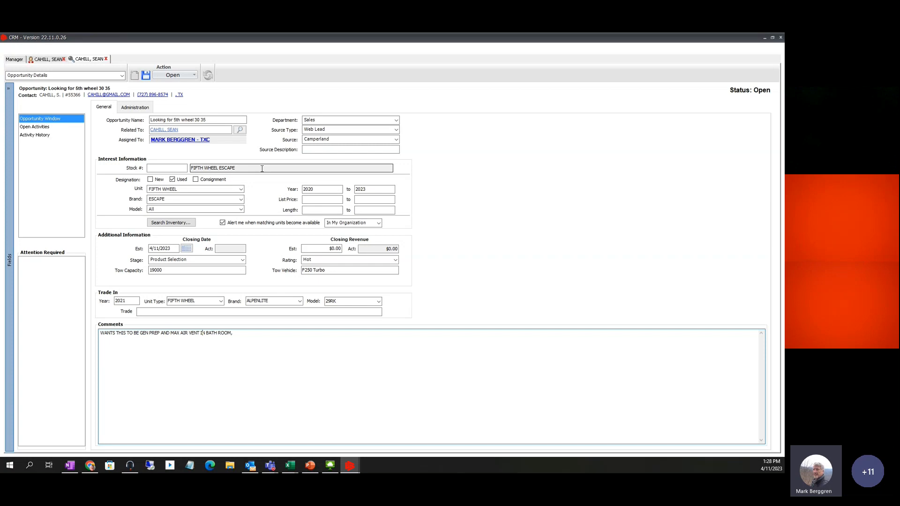
key(ctrl+s)
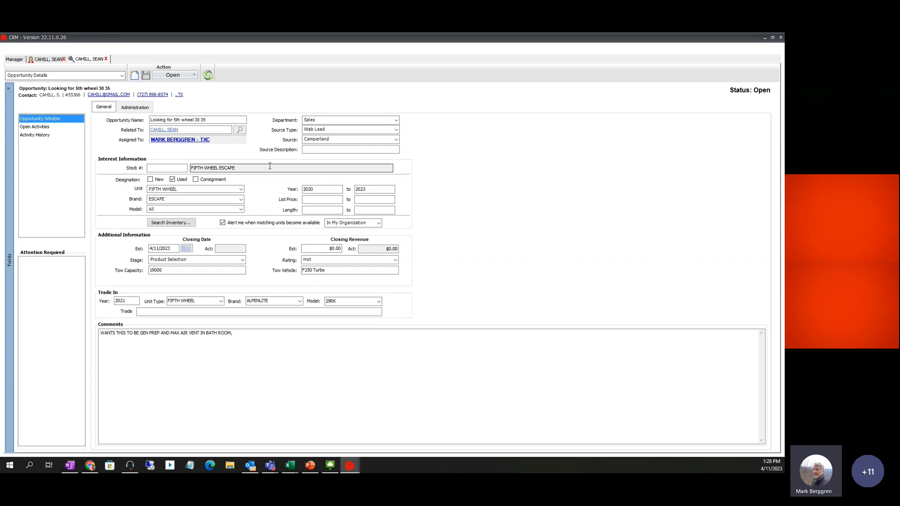
Append 'NORTHPOINT 310RLTS' to the end of the opportunity name
click(212, 120)
text(NORTH)
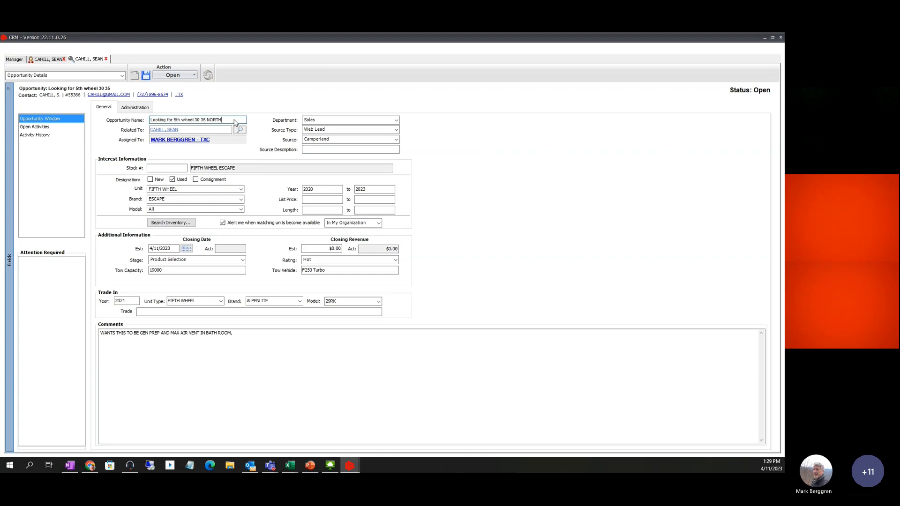
text(POINT)
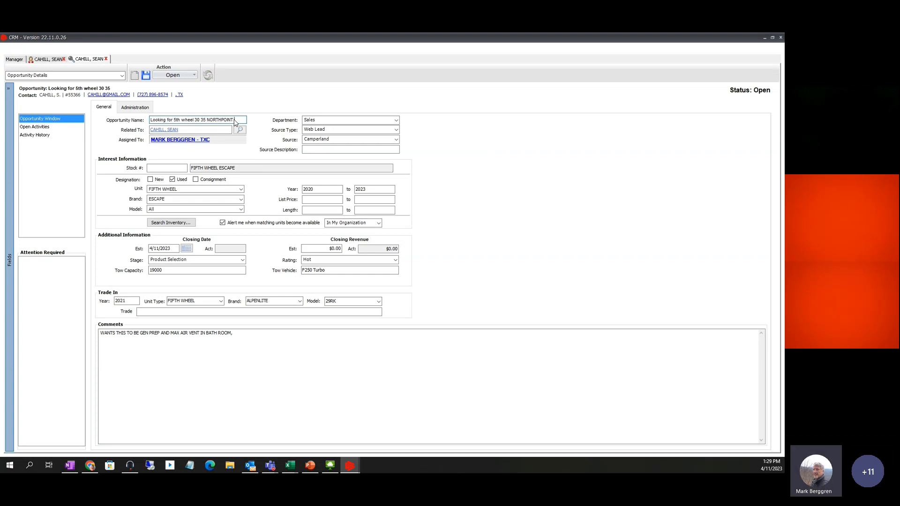
text( 310RLTS)
key(Left)
key(Left)
key(Left)
key(Left)
key(Left)
key(Left)
key(Left)
key(Left)
key(Left)
key(Left)
key(Left)
key(Left)
key(Left)
key(Left)
key(Left)
key(Left)
key(Left)
key(Left)
key(Left)
key(Left)
key(Left)
key(Left)
key(Left)
key(Left)
key(Left)
key(Left)
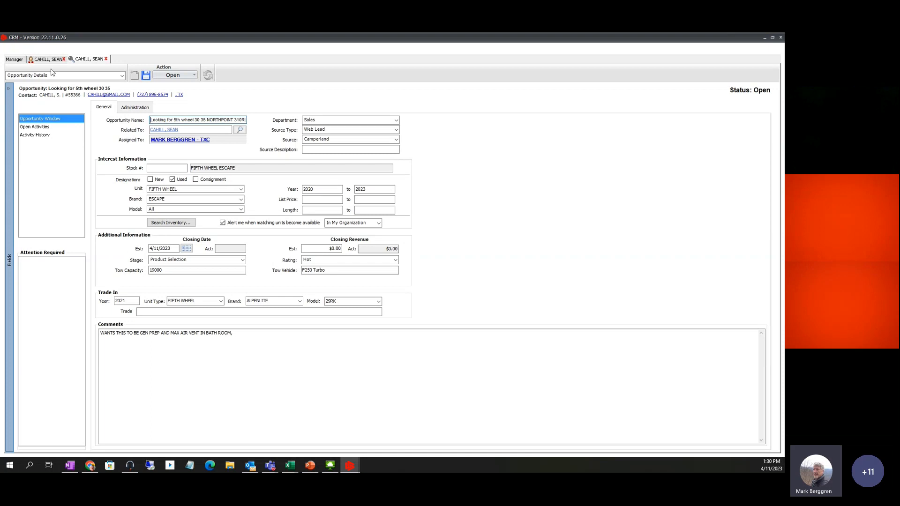
Save the opportunity titled 'Looking for 5th wheel 30 35 NORTHPOINT 310RLTS' and show its Action list
click(17, 60)
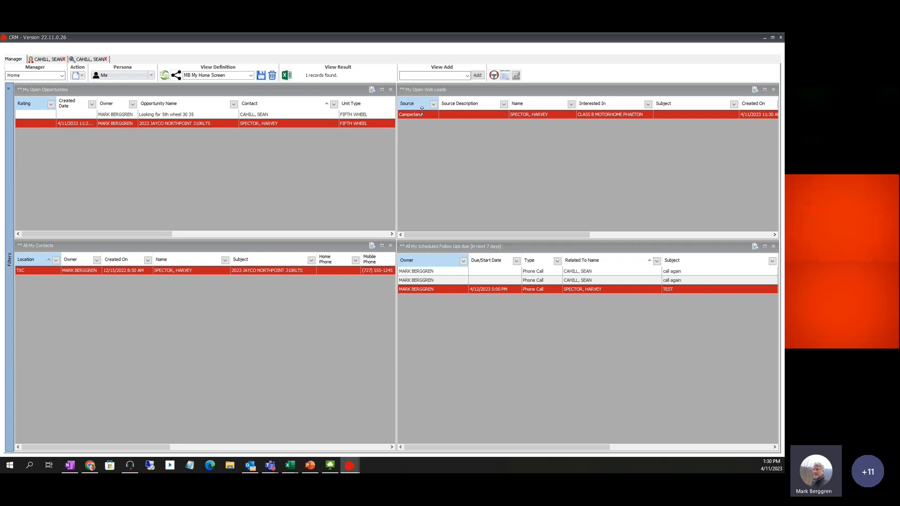
click(46, 59)
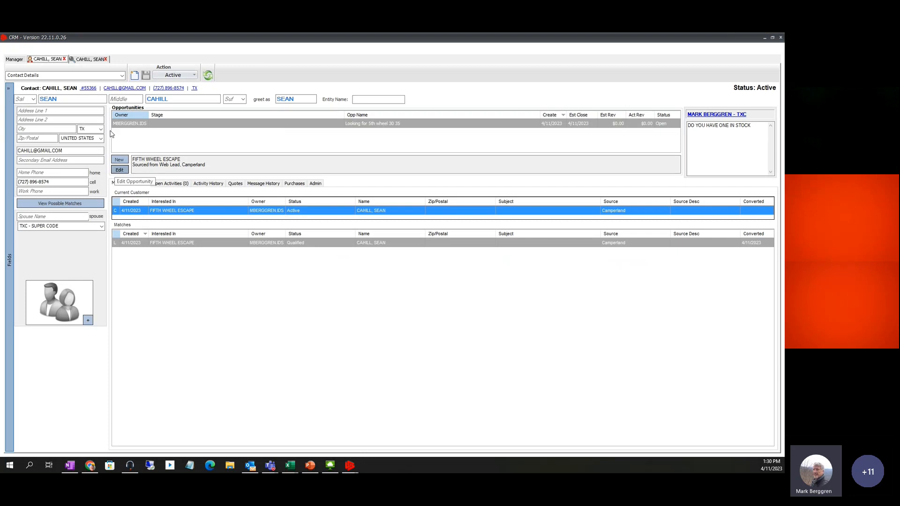
click(87, 61)
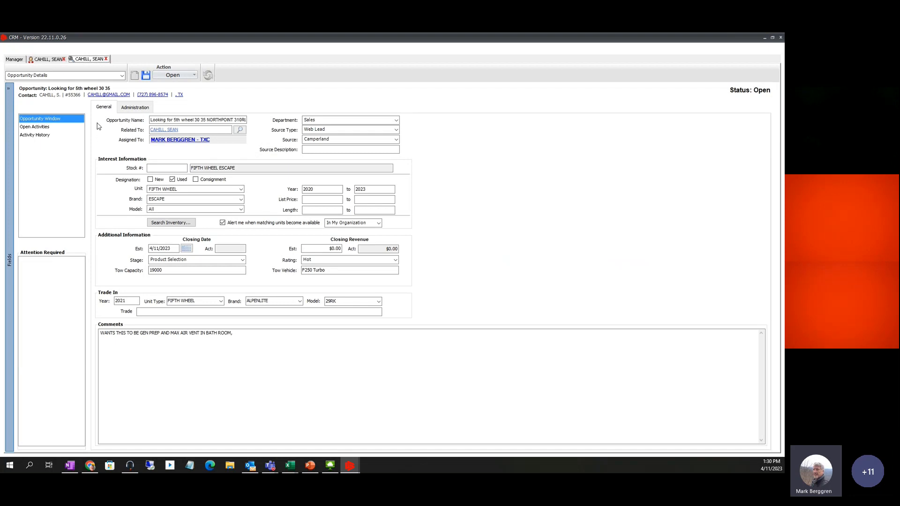
click(145, 76)
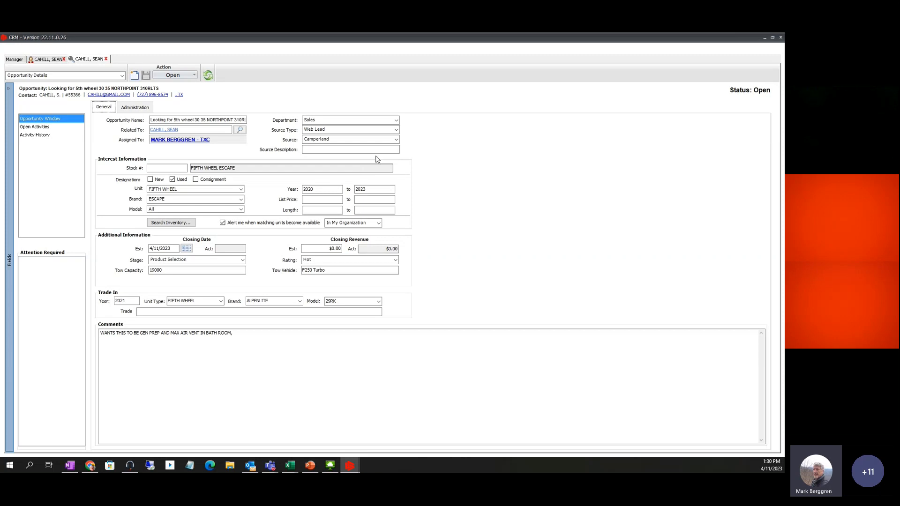
click(194, 76)
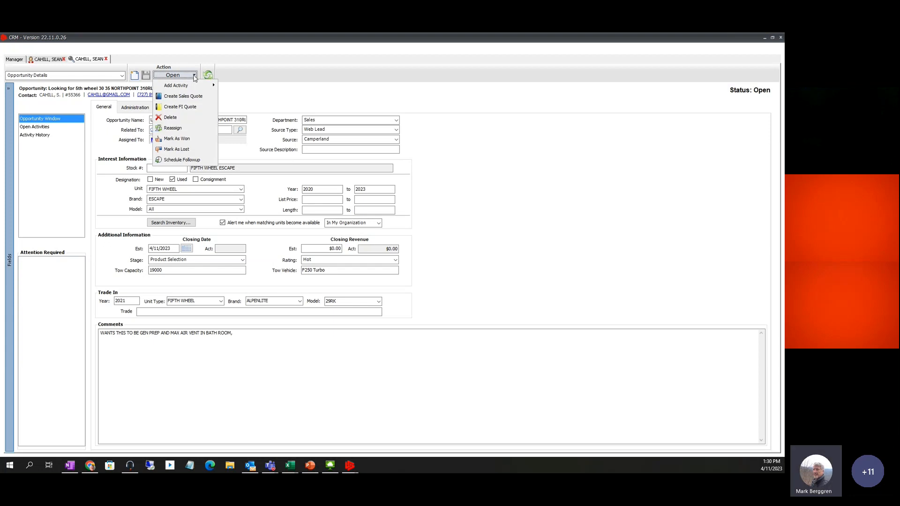
Open Manage Documents from the contact's Action menu, reopening it after closing once
click(258, 88)
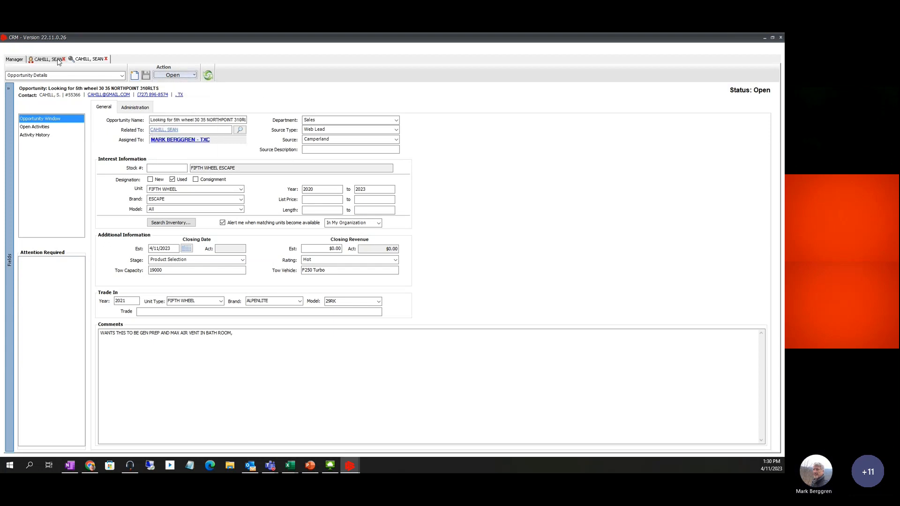
click(58, 61)
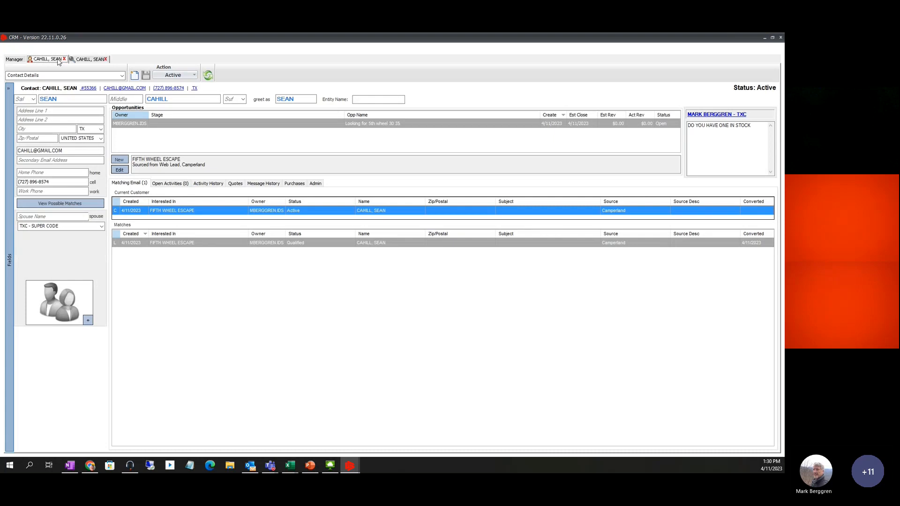
click(195, 76)
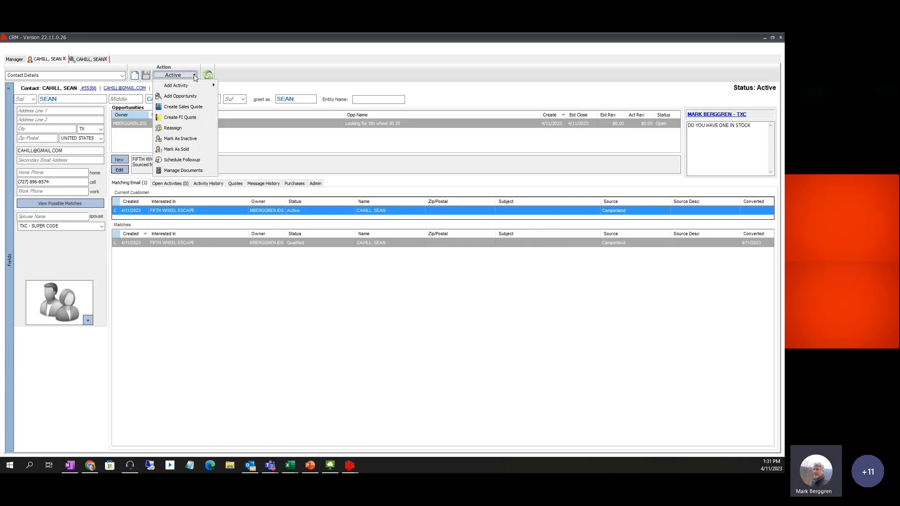
click(179, 172)
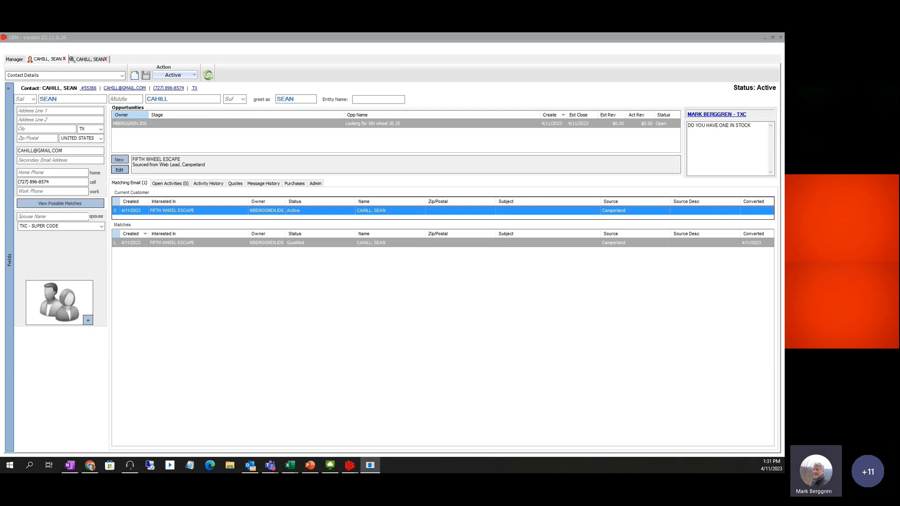
drag(783, 139, 553, 89)
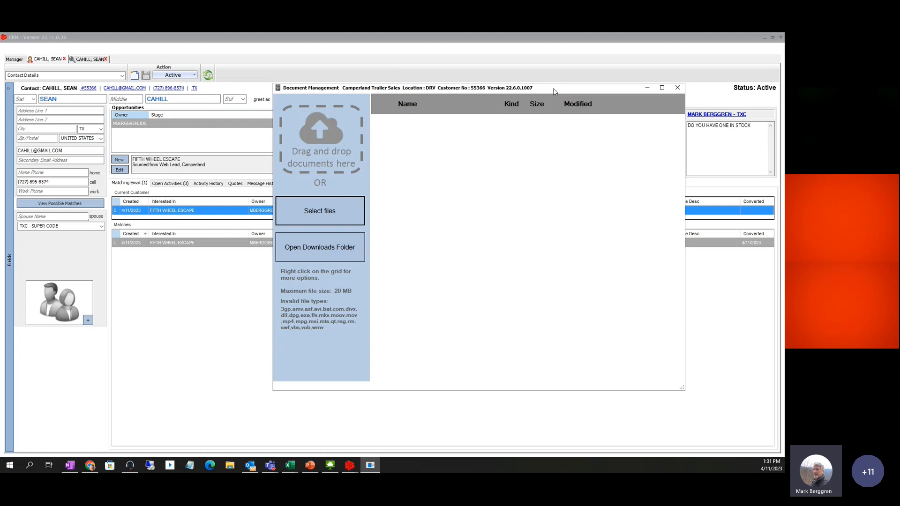
click(677, 87)
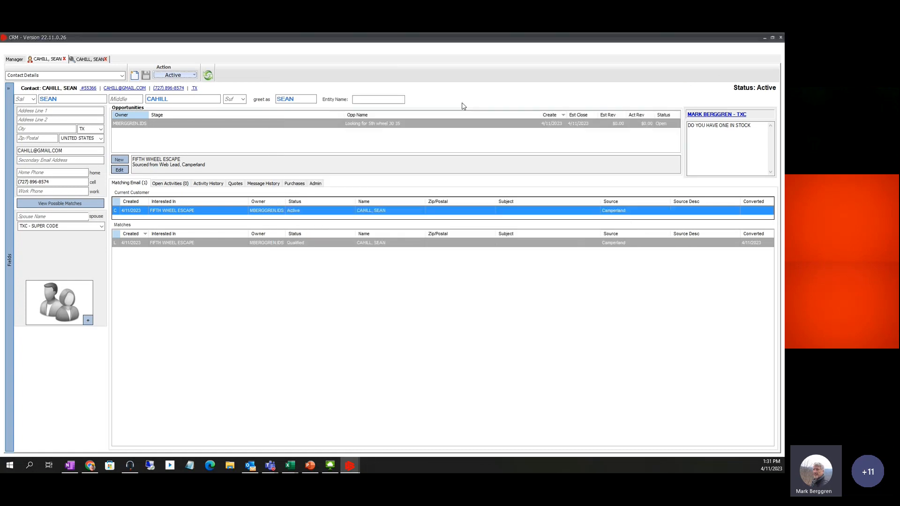
click(195, 75)
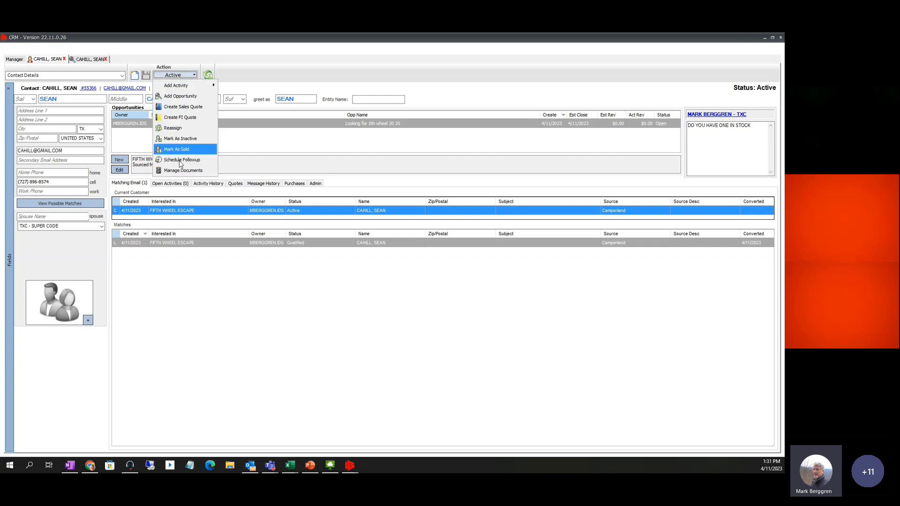
click(182, 171)
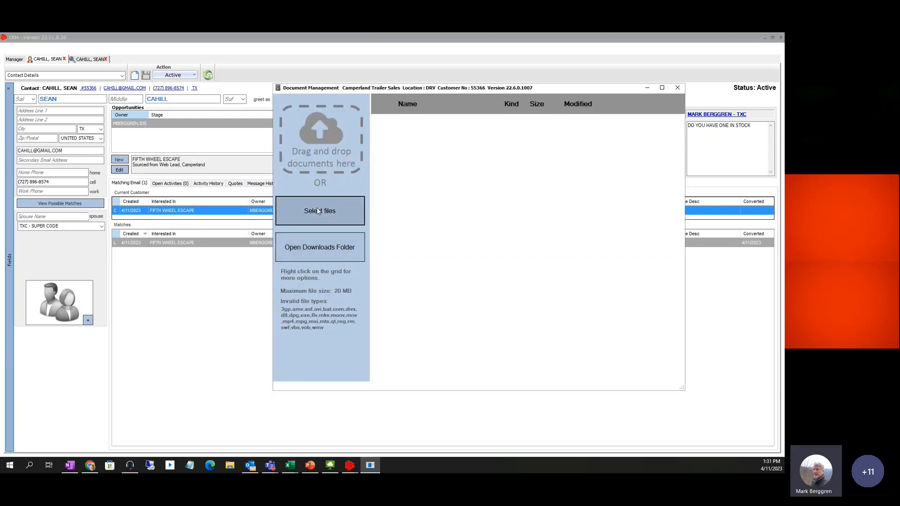
Upload ProxyMoveFileError.txt from Local Disk (C:) to the customer's documents, then close Document Management
click(313, 211)
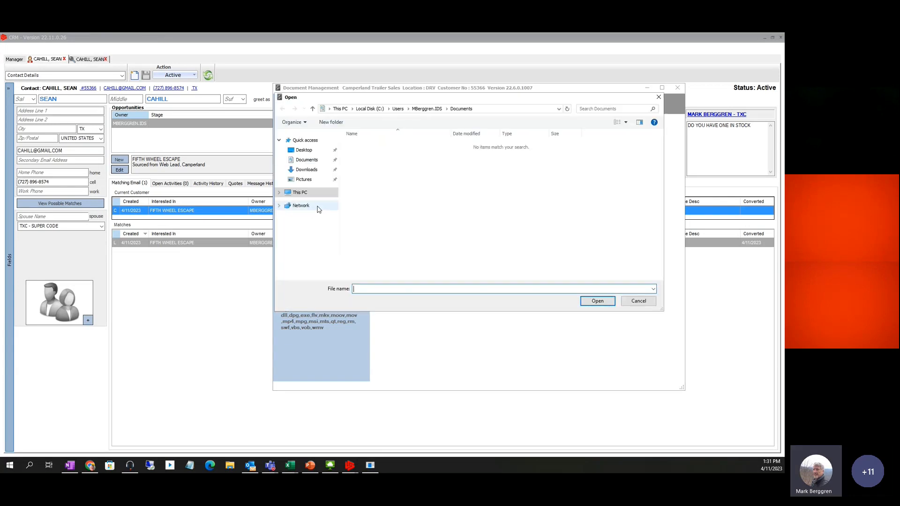
click(280, 193)
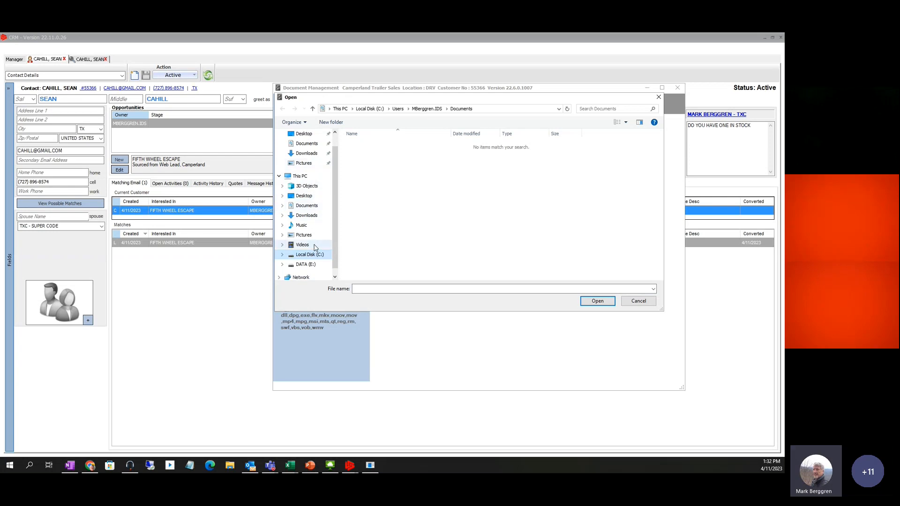
click(302, 235)
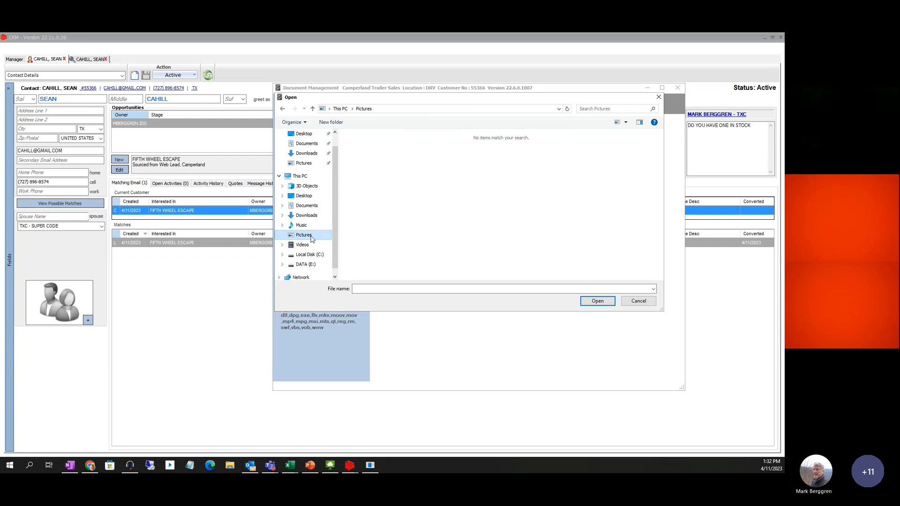
click(304, 164)
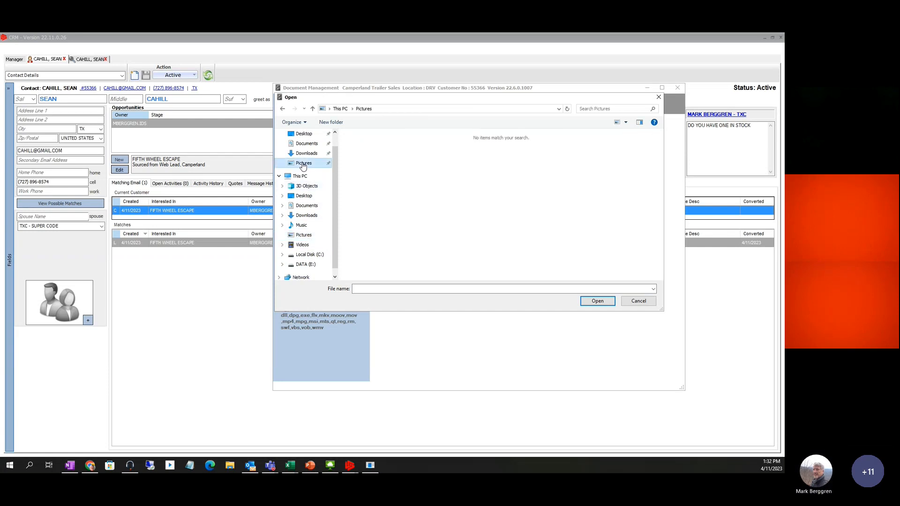
scroll(314, 167, up, 1)
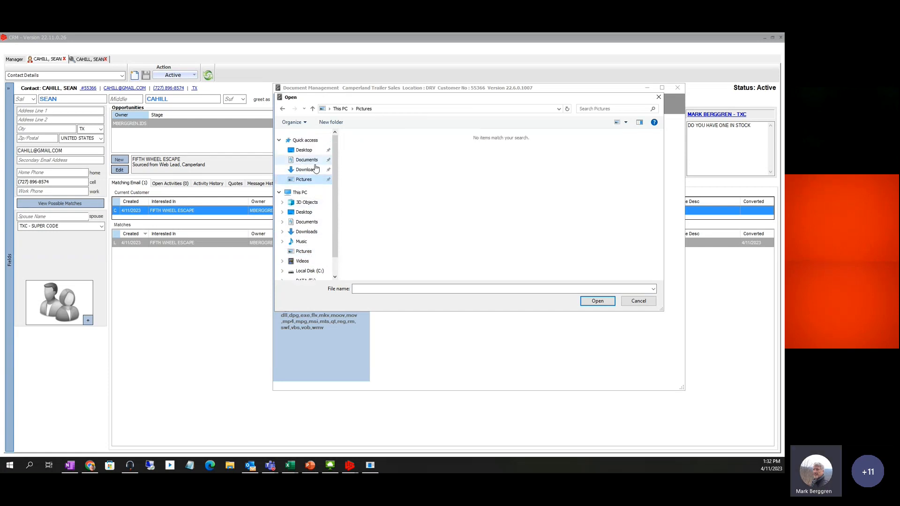
click(307, 152)
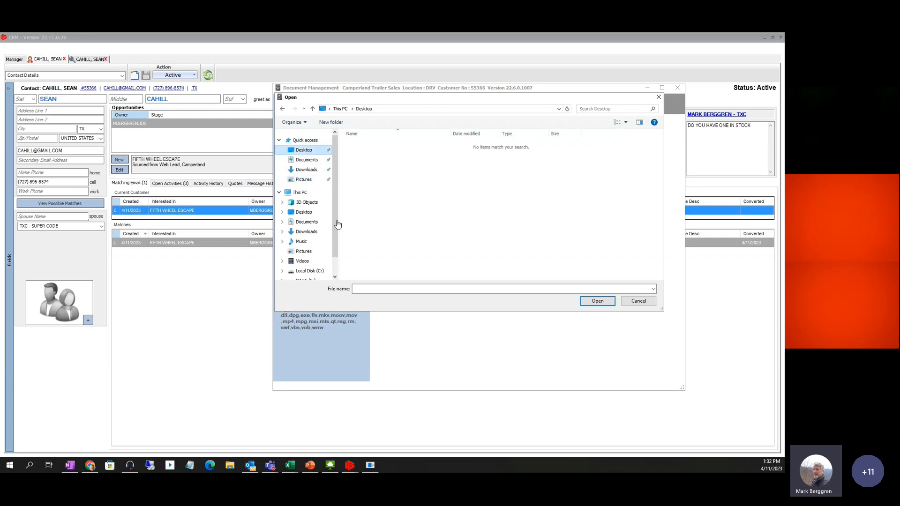
scroll(324, 239, down, 1)
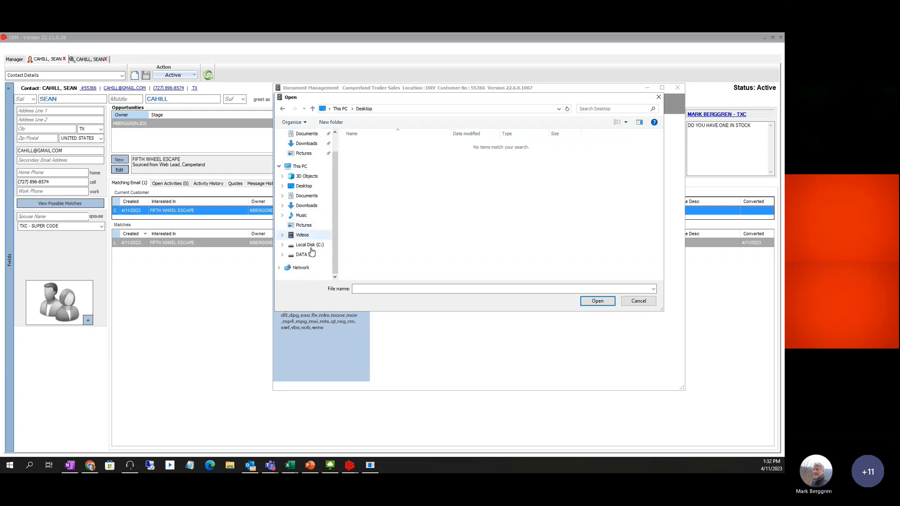
click(304, 246)
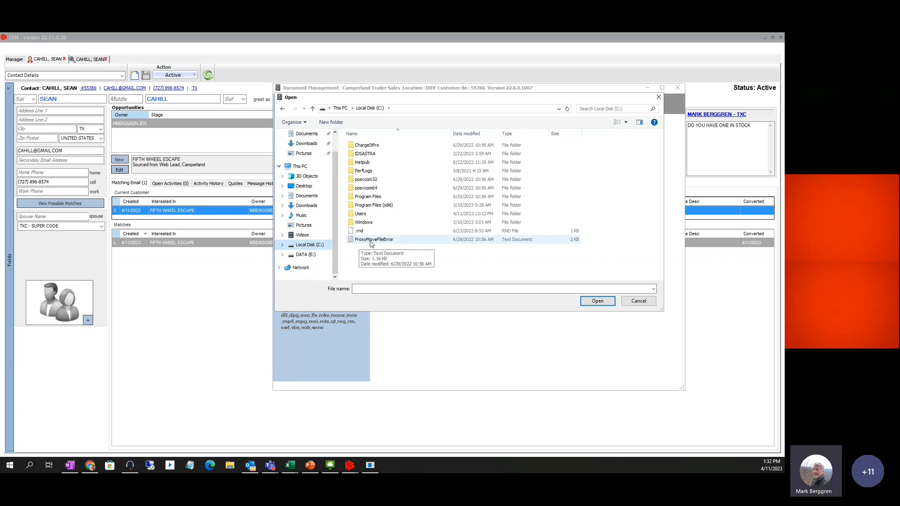
click(370, 242)
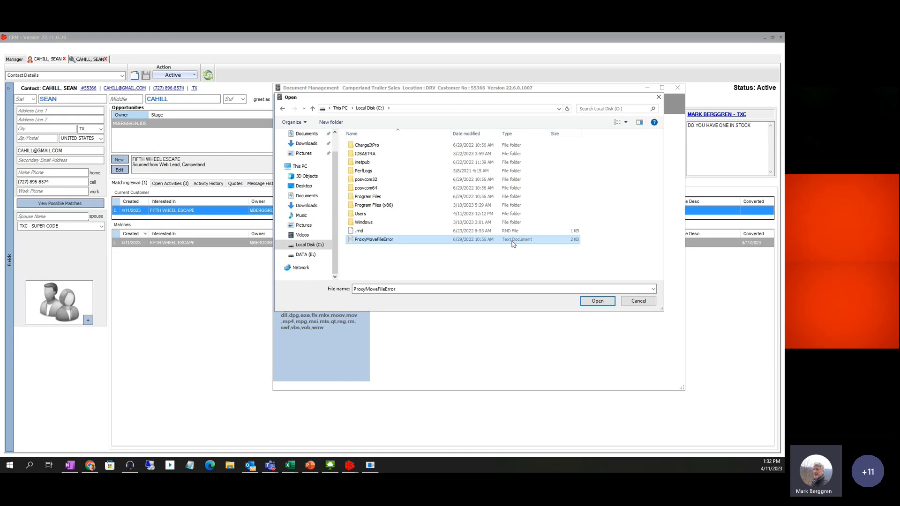
click(597, 302)
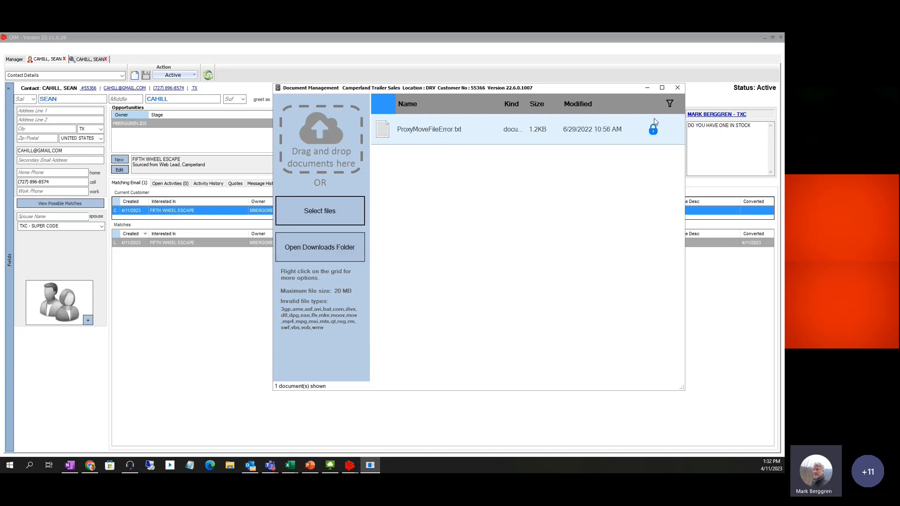
click(679, 88)
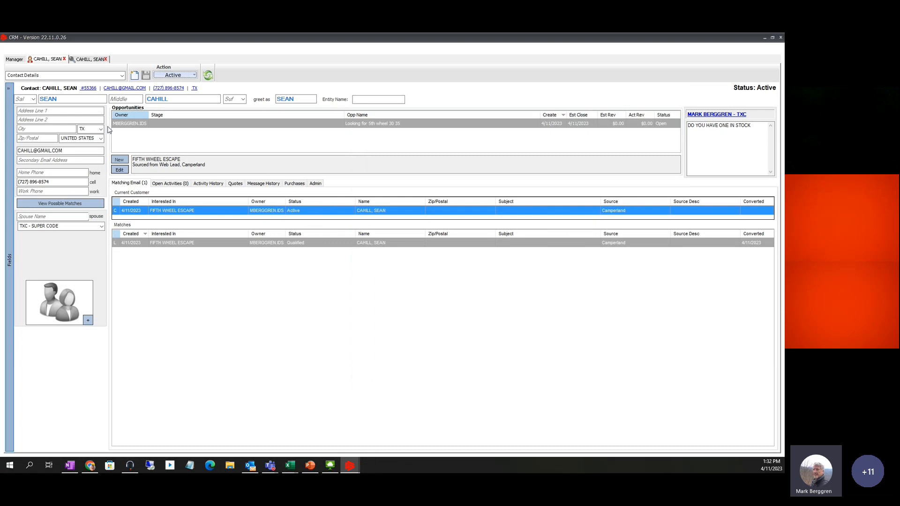
Delete ProxyMoveFileError.txt in Manage Documents, confirm the deletion, and close the window
click(194, 76)
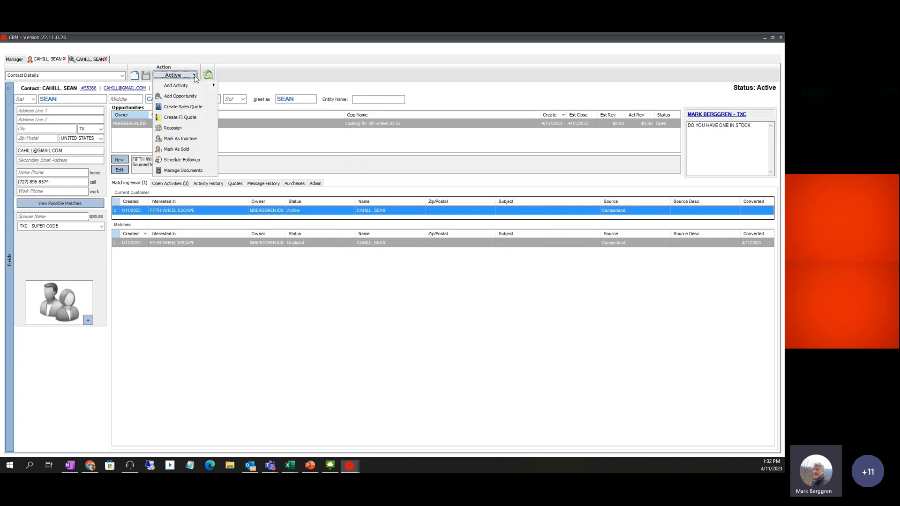
click(188, 171)
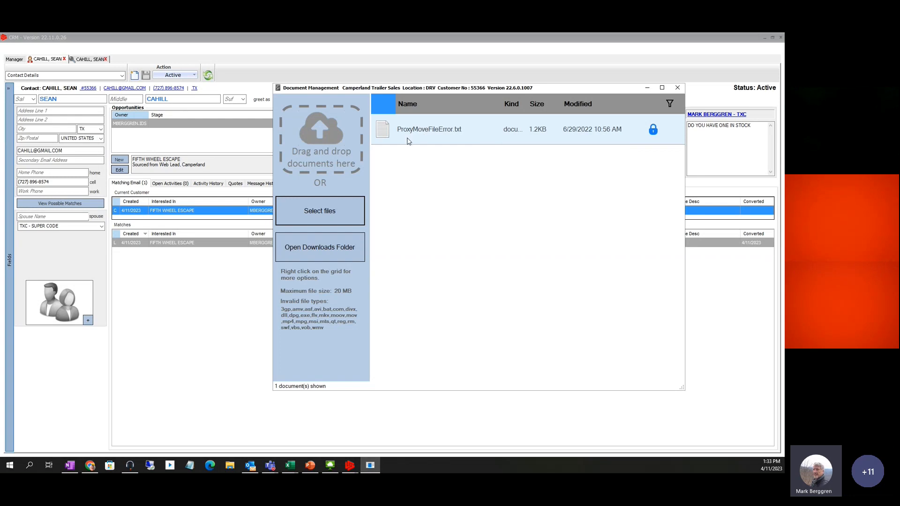
right_click(420, 132)
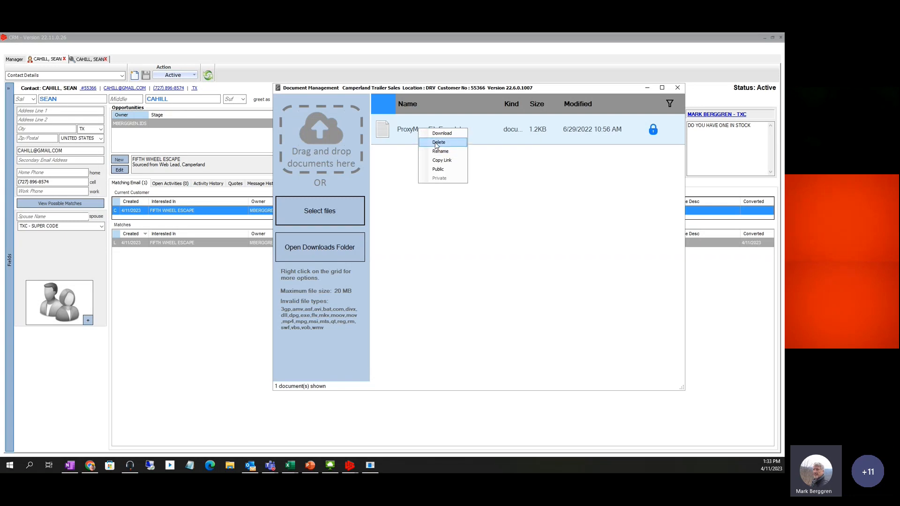
click(435, 143)
click(396, 275)
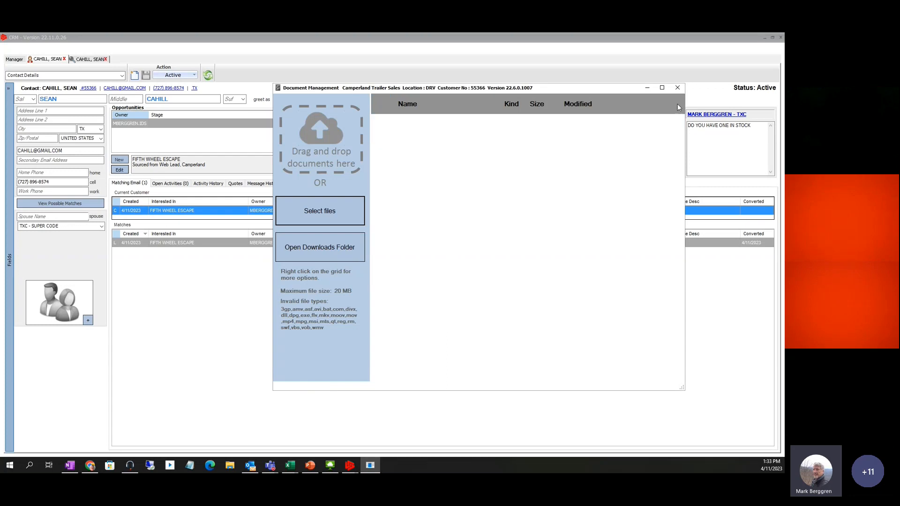
click(677, 88)
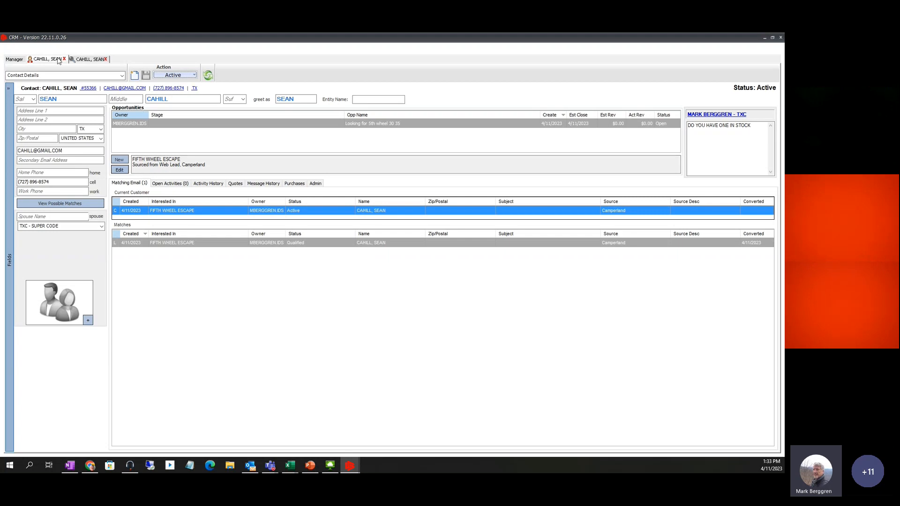
Return to the opportunity, view its empty Open Activities list, and show the Add Activity options
click(50, 60)
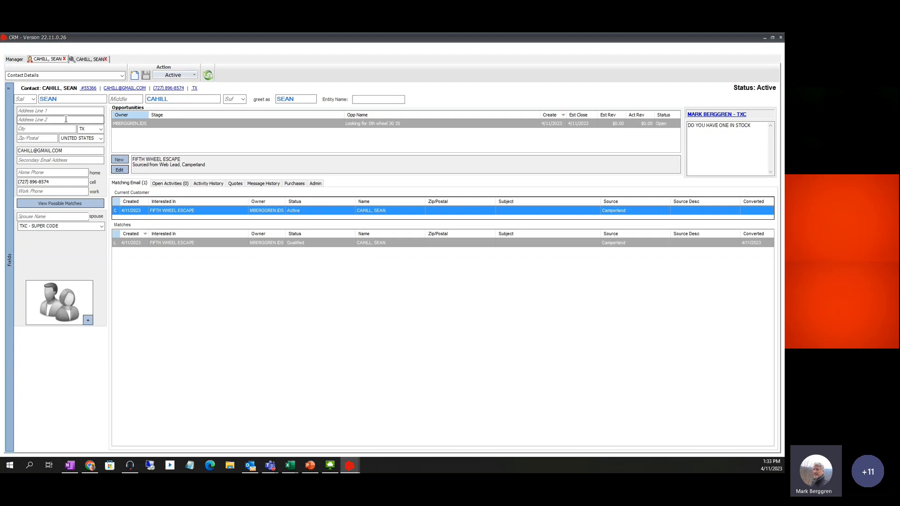
click(81, 60)
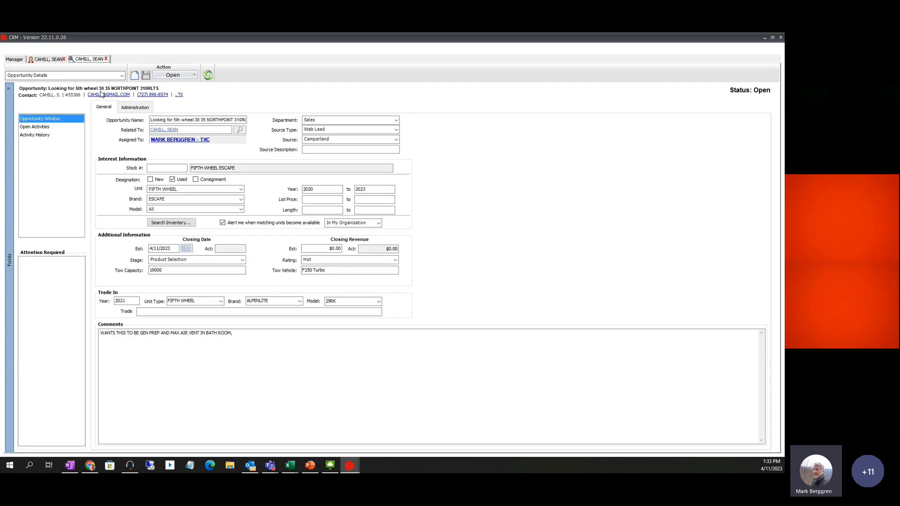
click(42, 128)
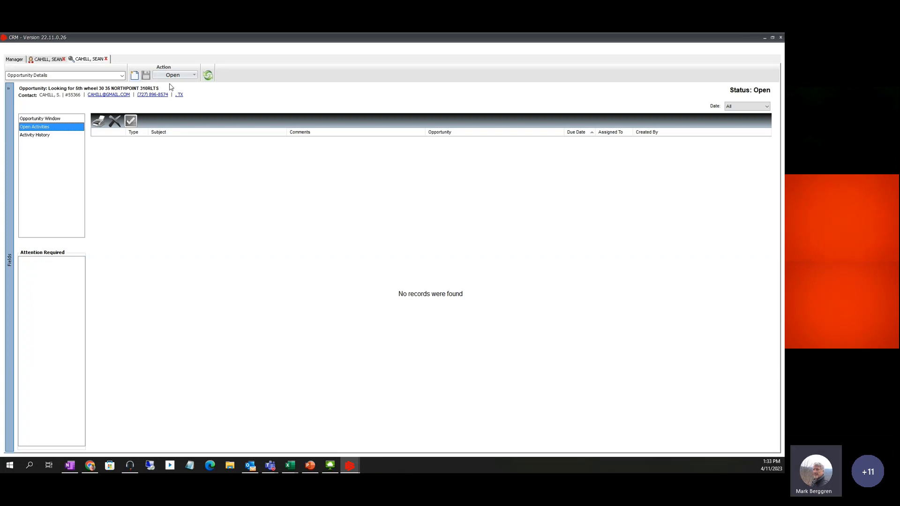
click(194, 76)
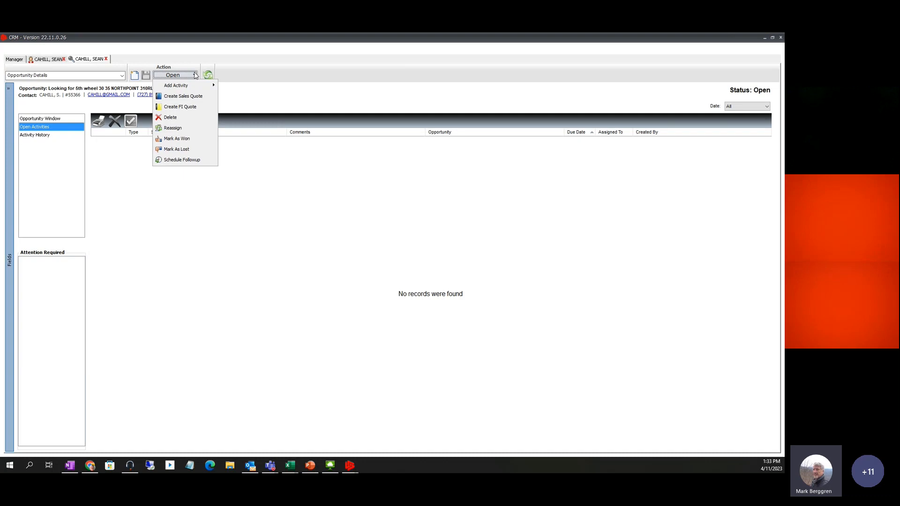
mouse_move(189, 86)
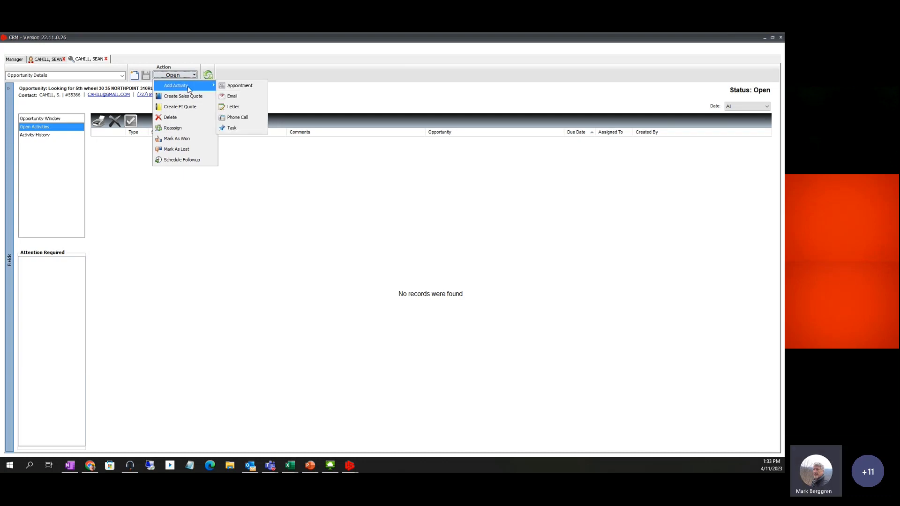
Start a new appointment with subject 'Coming in to look at' and location 'lot'
click(232, 86)
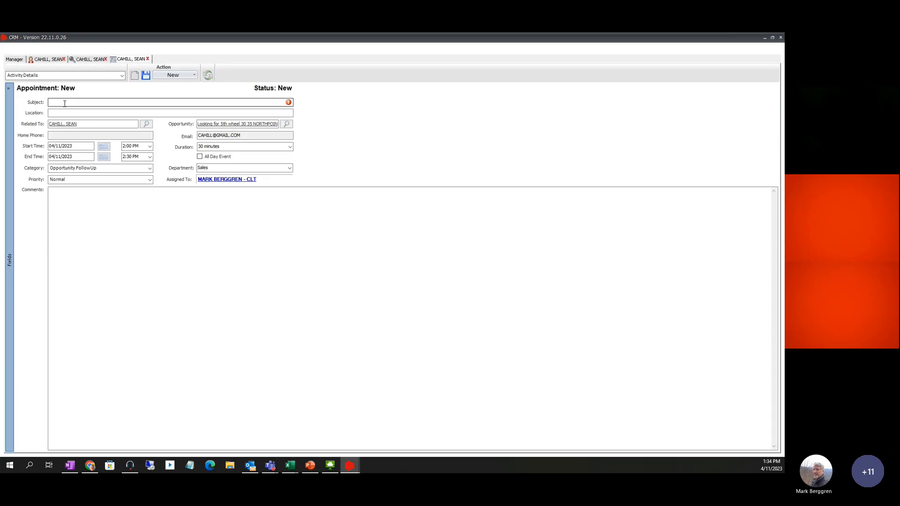
click(65, 104)
text(c)
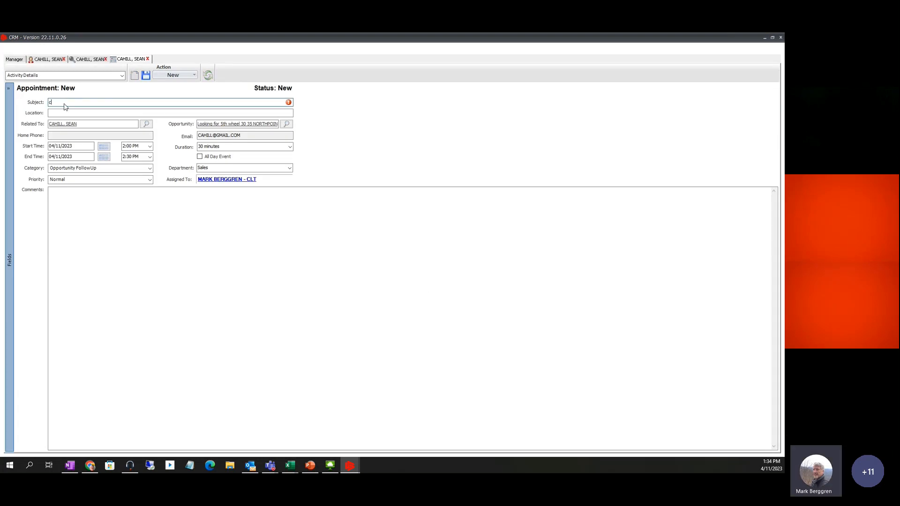
key(BackSpace)
key(BackSpace)
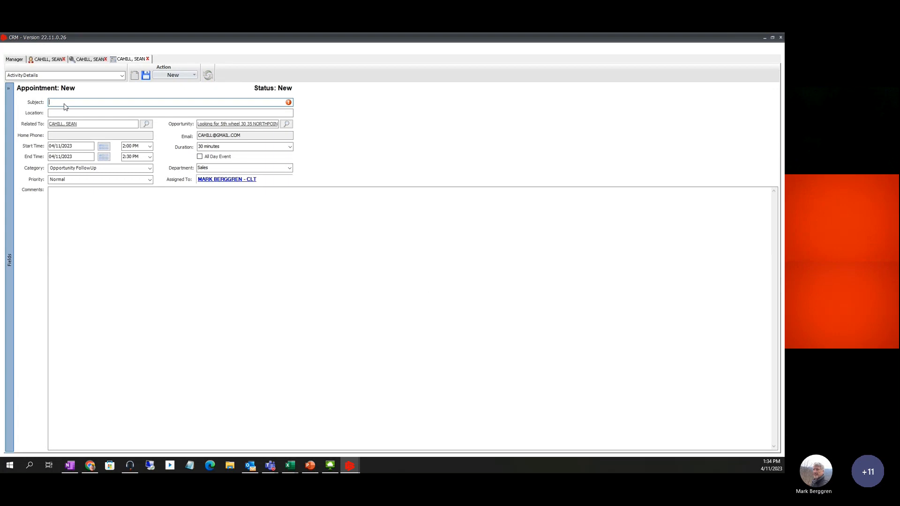
text(Co)
key(BackSpace)
text(in to)
key(BackSpace)
key(BackSpace)
key(BackSpace)
key(BackSpace)
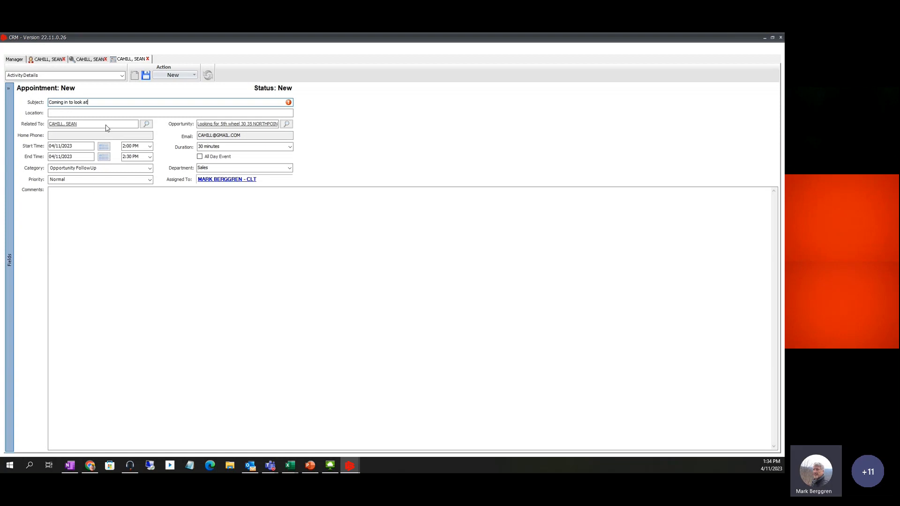
click(74, 113)
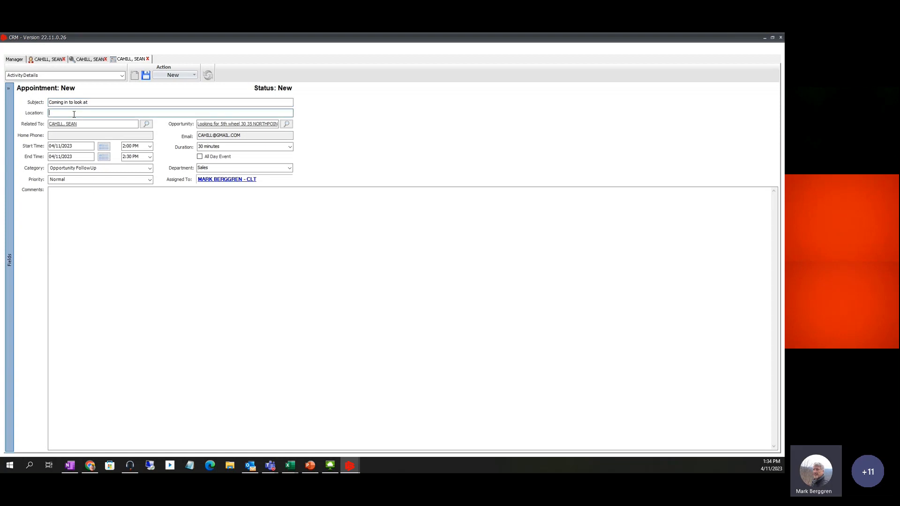
text(lot)
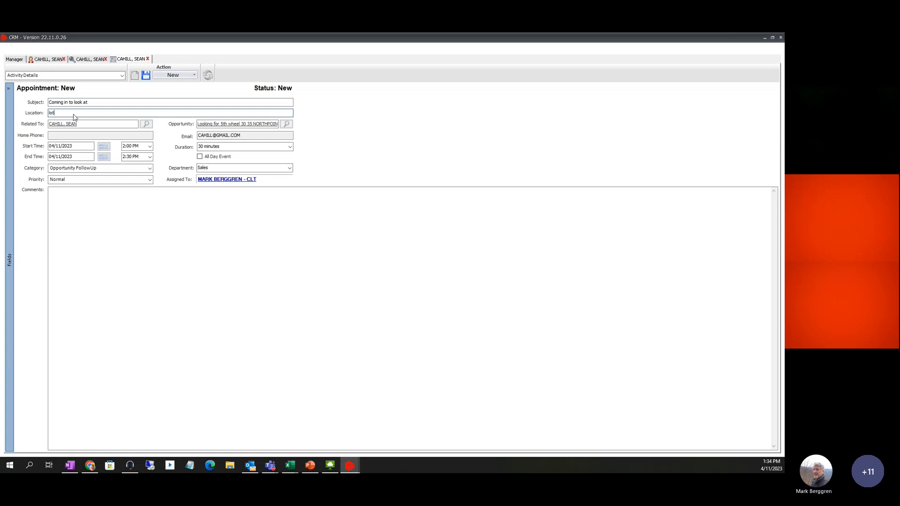
Set the appointment date to 04/12/2023 with a 2:00 PM start and save it
click(104, 146)
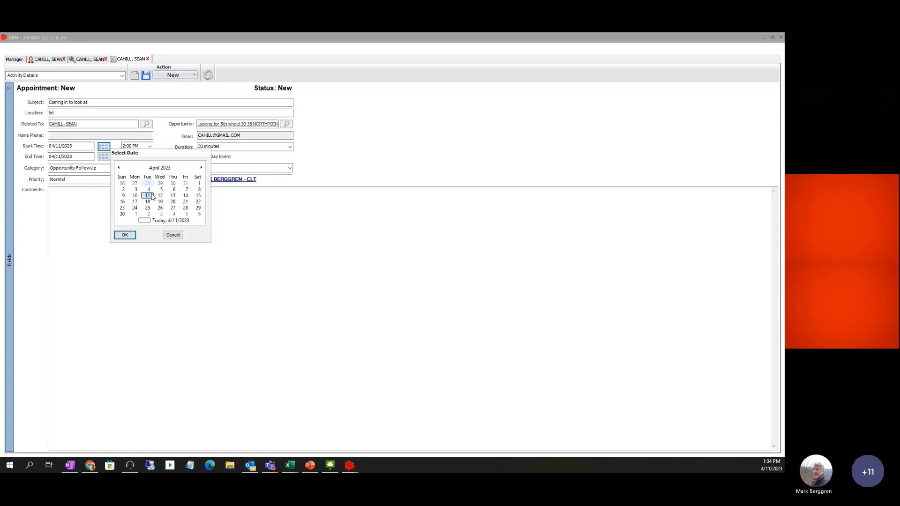
click(160, 196)
click(124, 235)
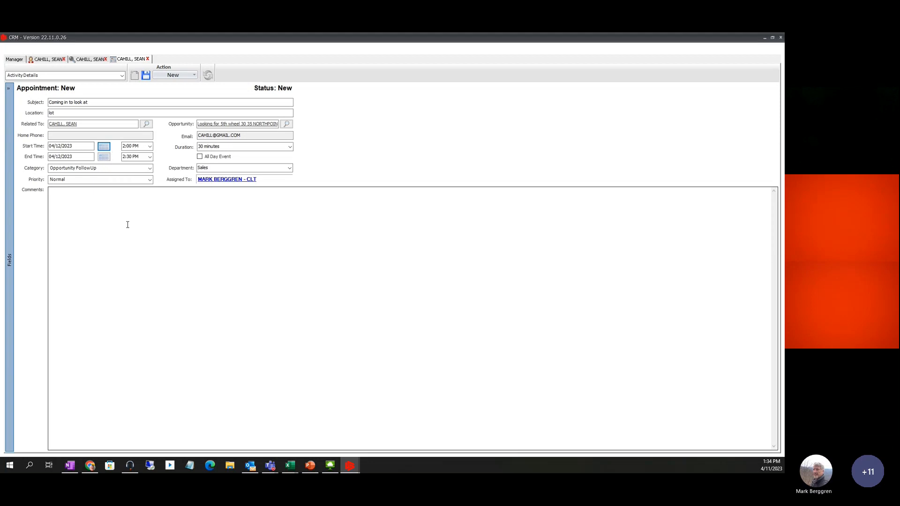
click(149, 147)
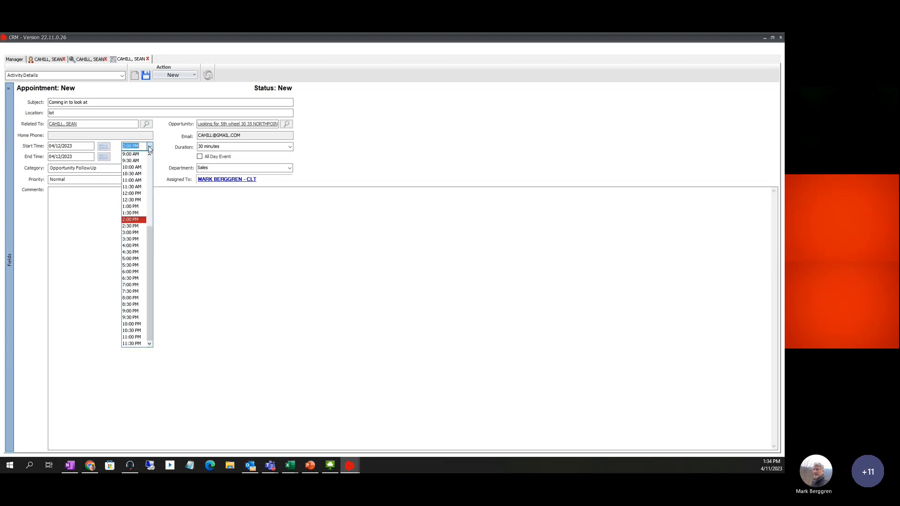
click(149, 147)
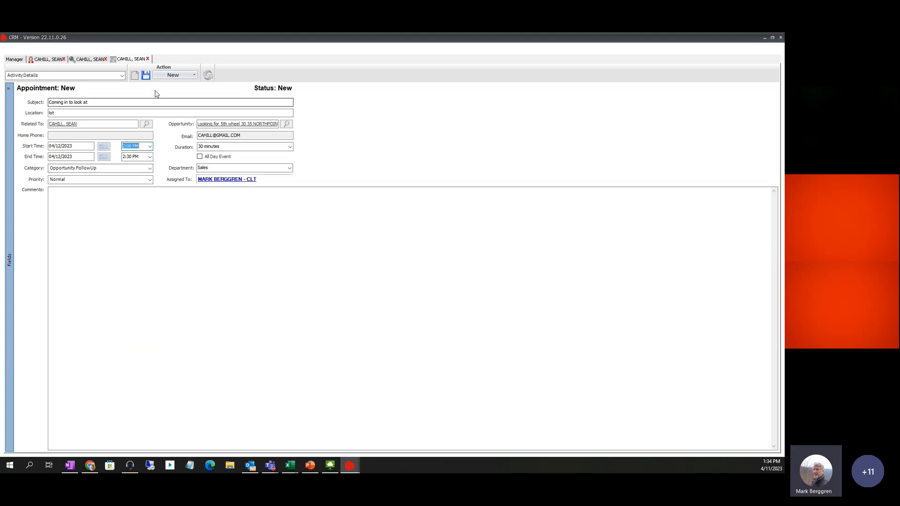
click(146, 75)
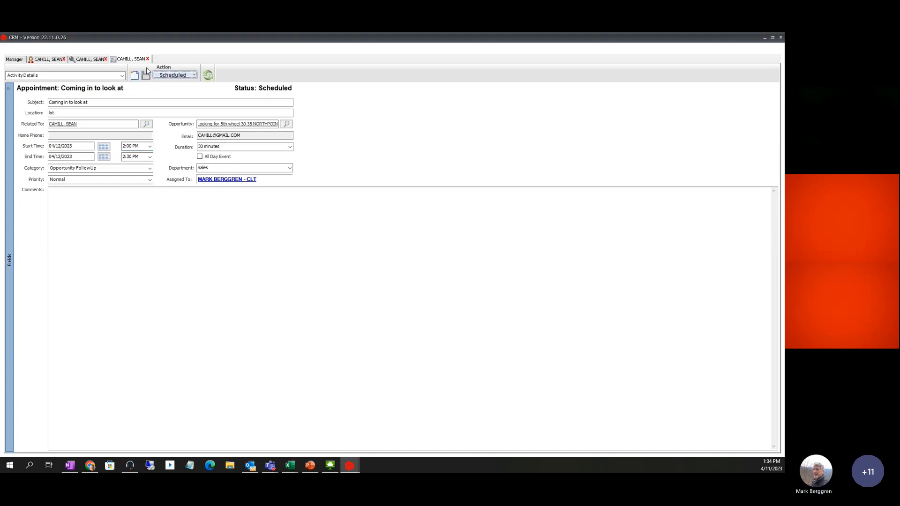
Review the contact, opportunity and appointment records, then close the appointment and opportunity tabs
click(47, 60)
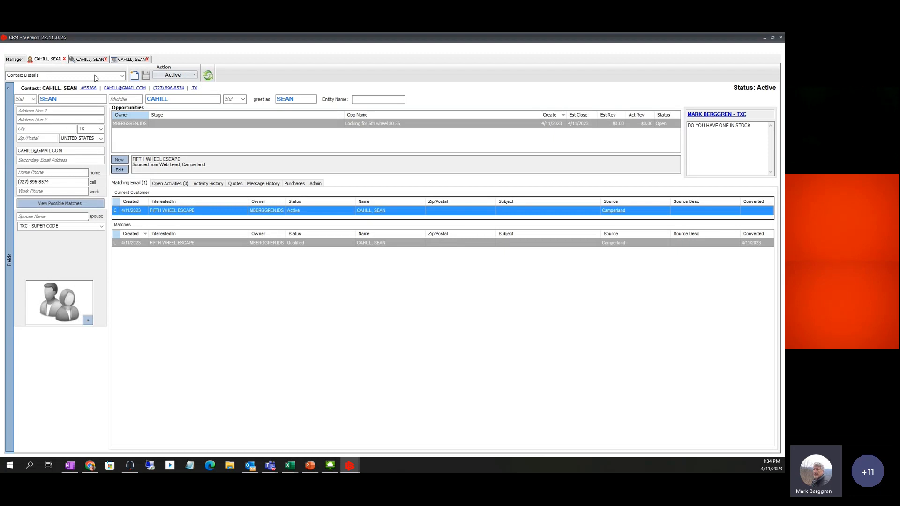
click(90, 60)
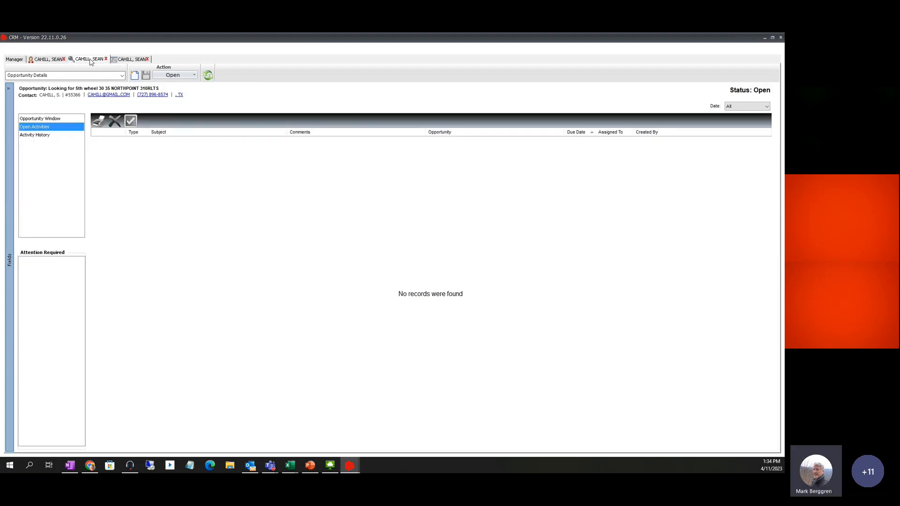
click(54, 119)
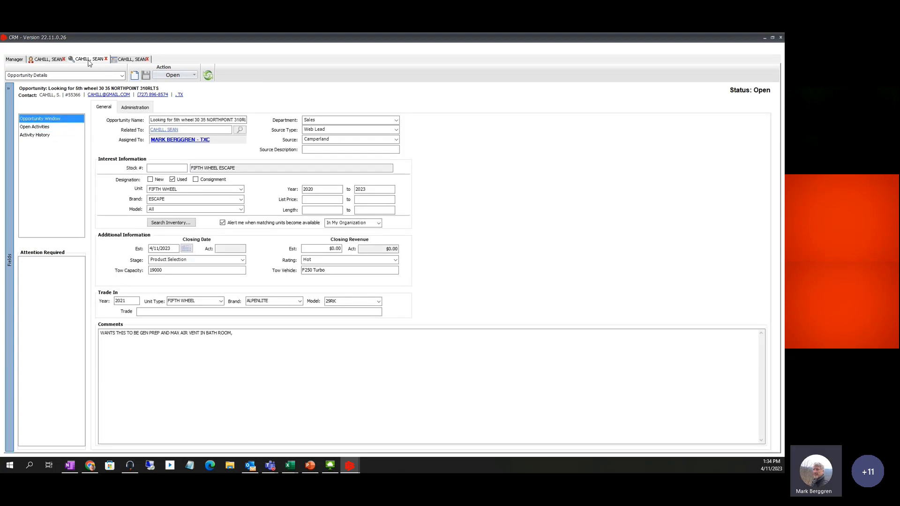
click(129, 60)
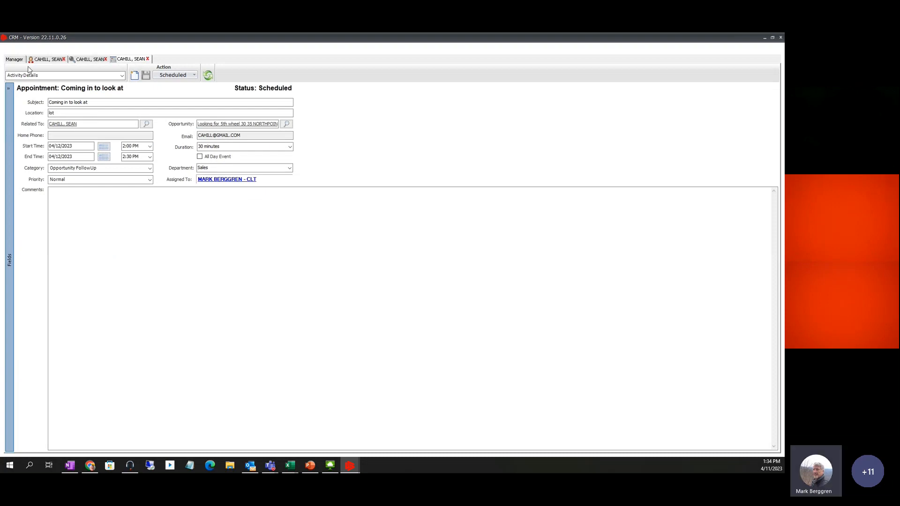
click(50, 61)
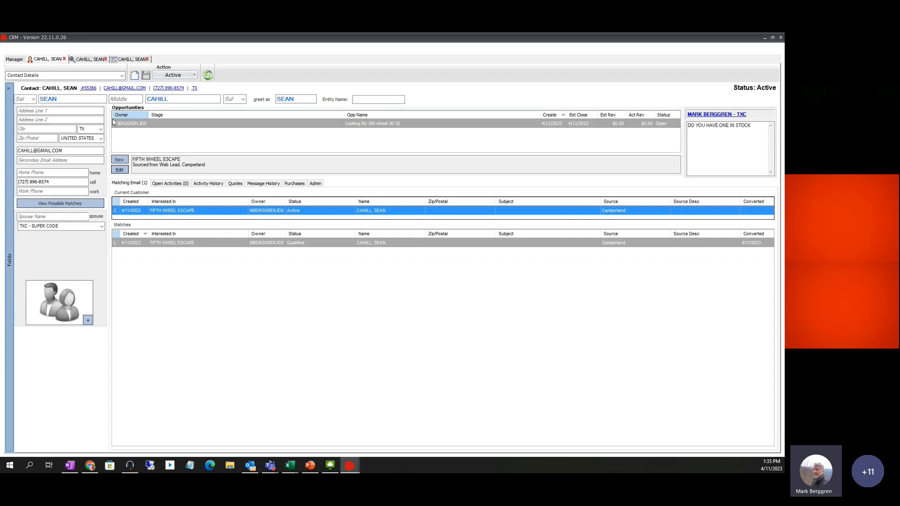
click(93, 60)
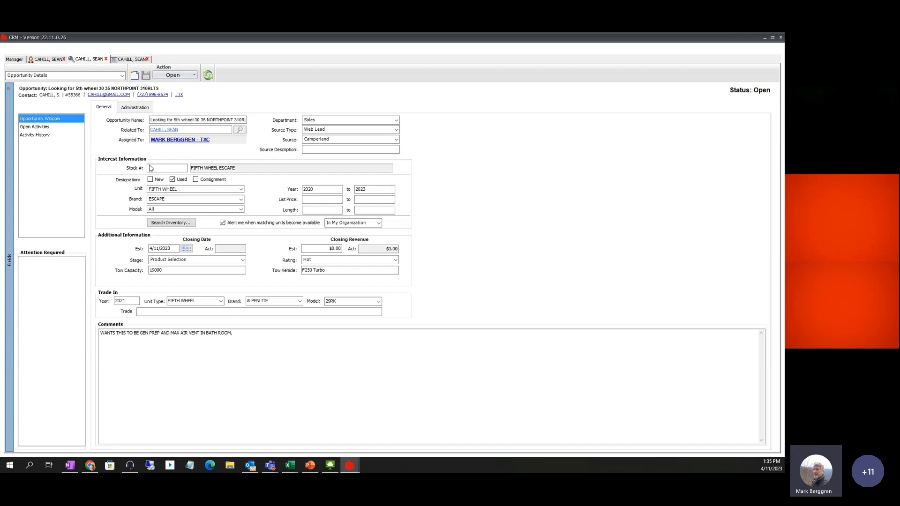
click(118, 61)
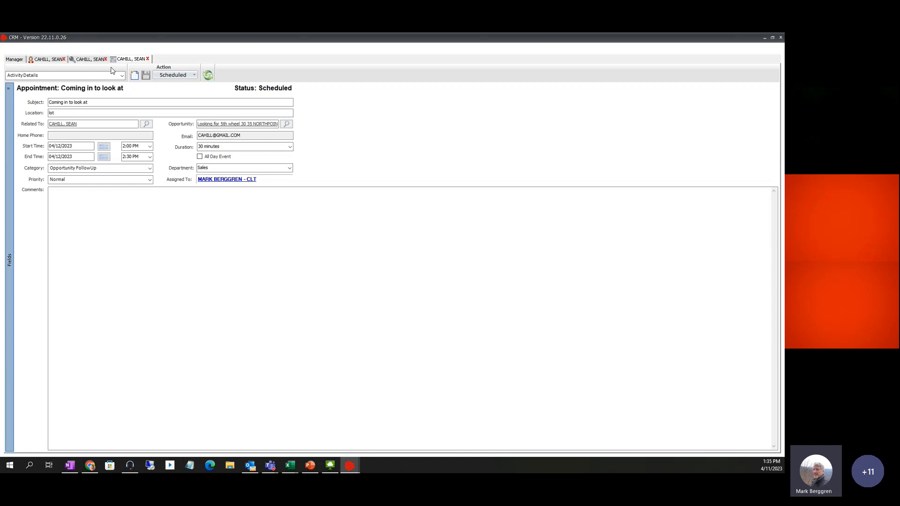
click(147, 59)
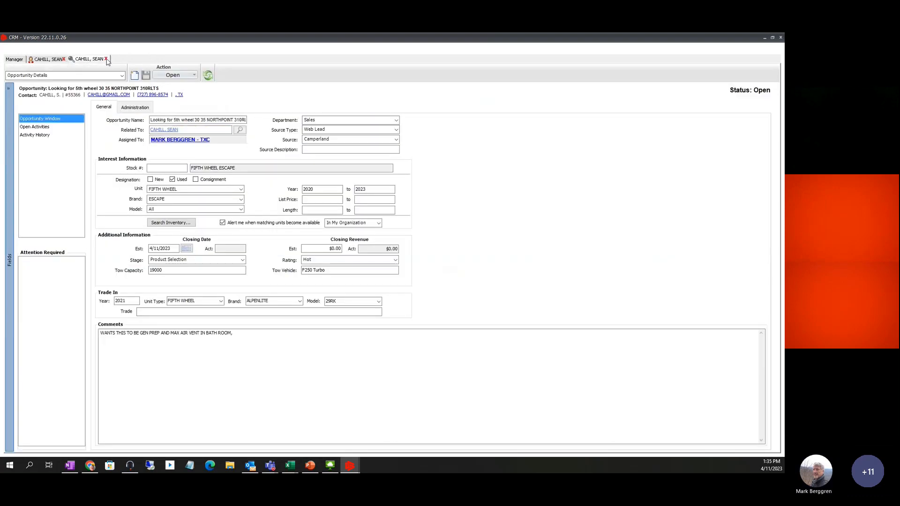
click(107, 60)
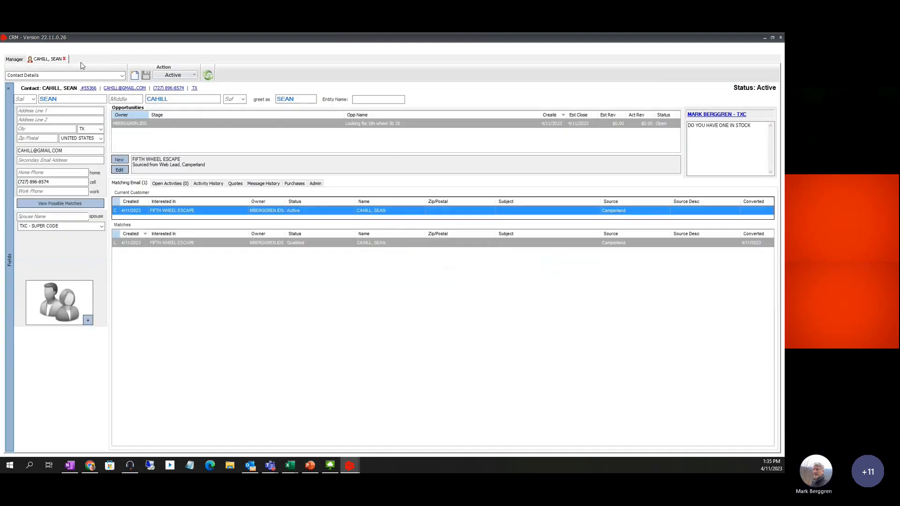
Close the contact, refresh the home dashboard twice, and open the 5th wheel opportunity
click(64, 59)
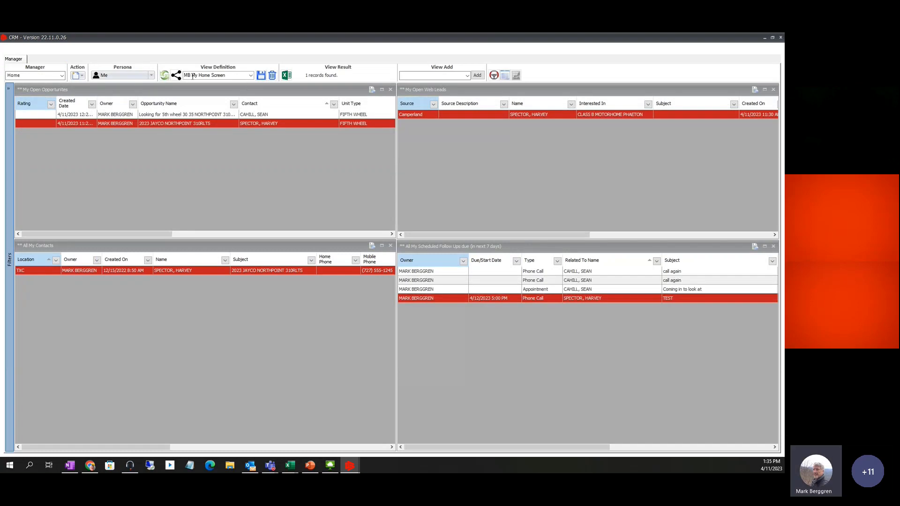
click(164, 75)
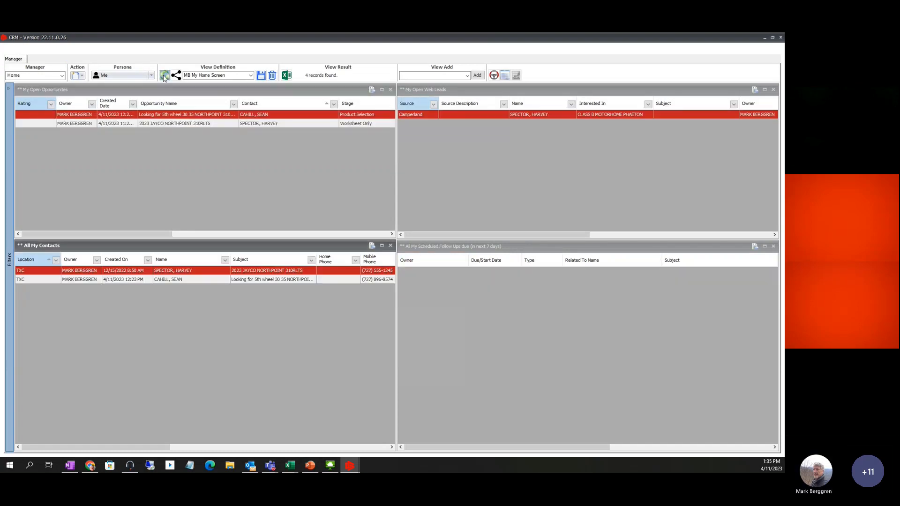
click(84, 116)
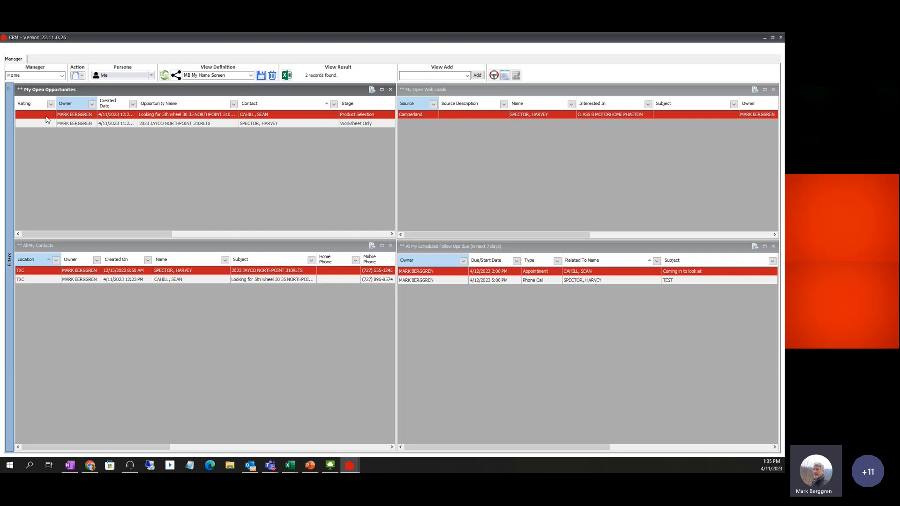
click(164, 75)
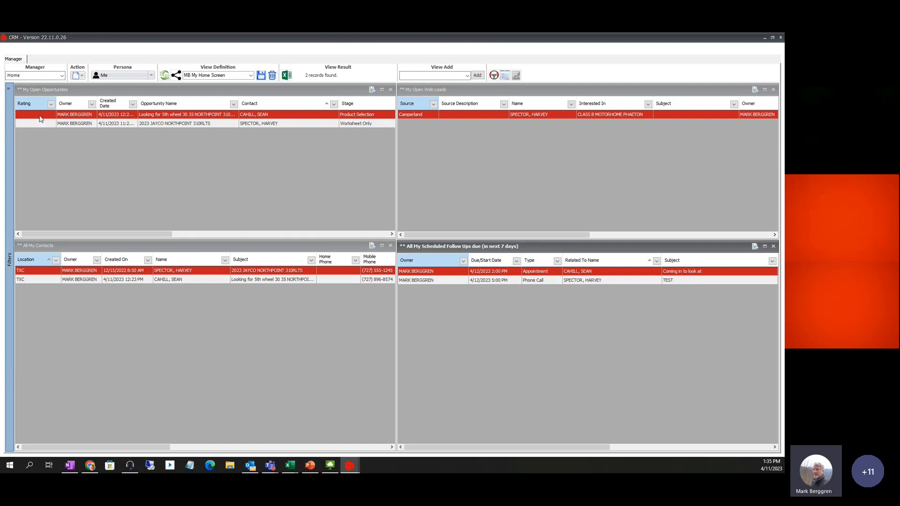
double_click(65, 114)
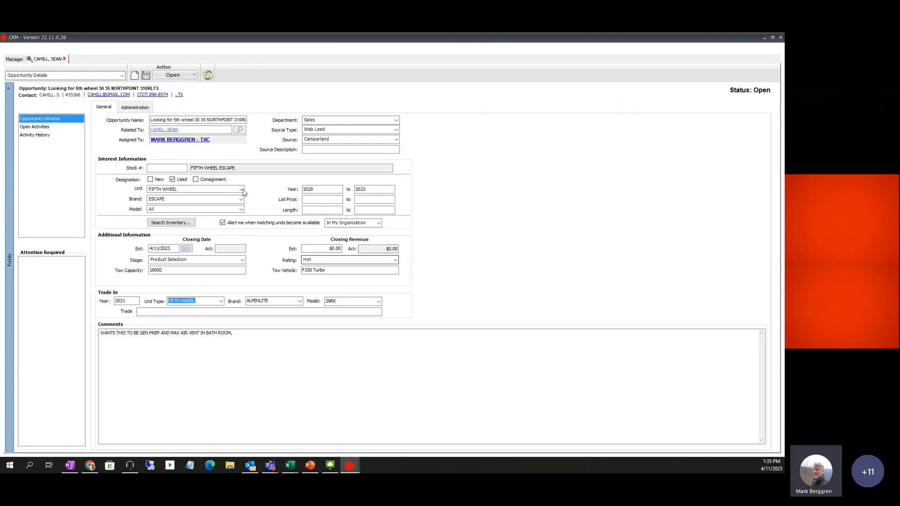
Close the 5th wheel opportunity tab to return to the Manager home screen
click(65, 59)
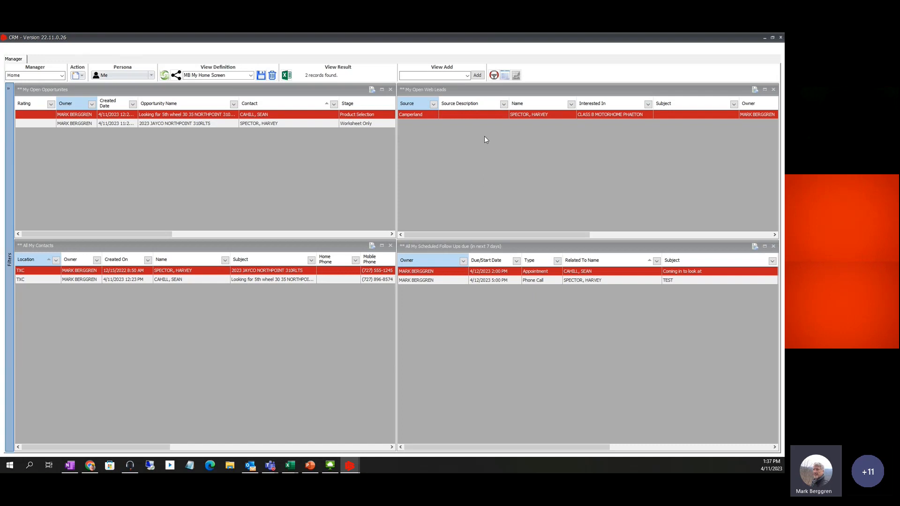
click(523, 251)
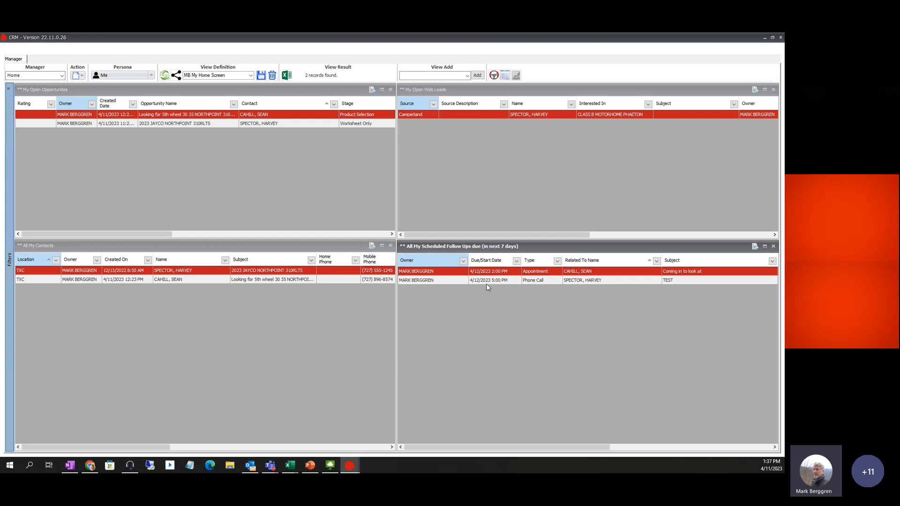
click(577, 281)
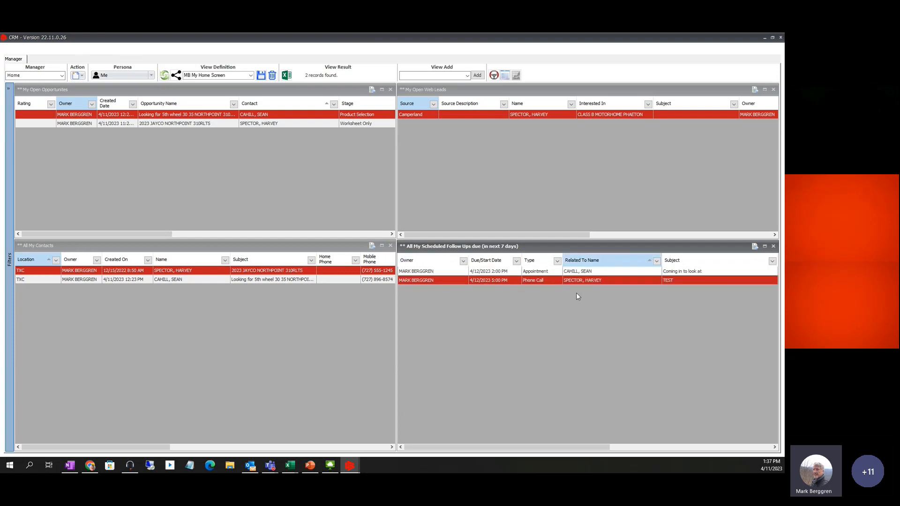
click(447, 273)
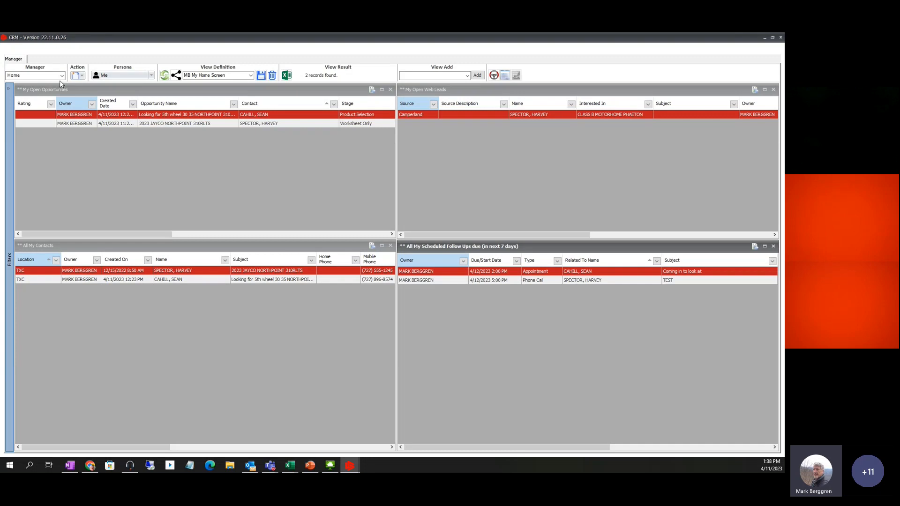
Switch to the Contacts manager, select the All Contacts view, and focus the Last Name filter
click(62, 76)
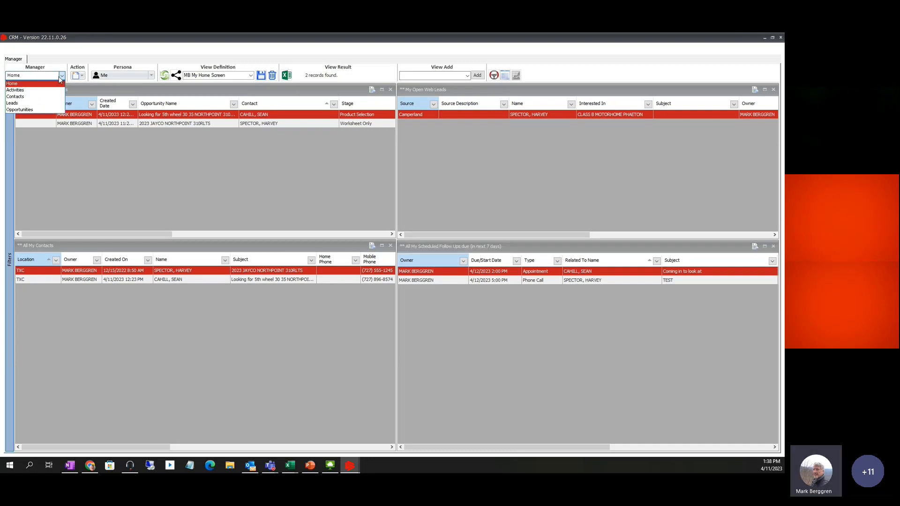
click(21, 98)
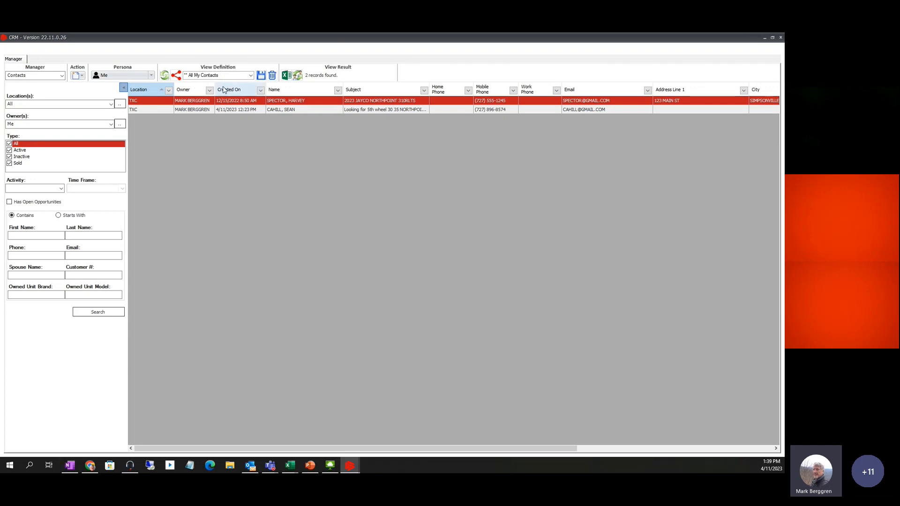
click(251, 76)
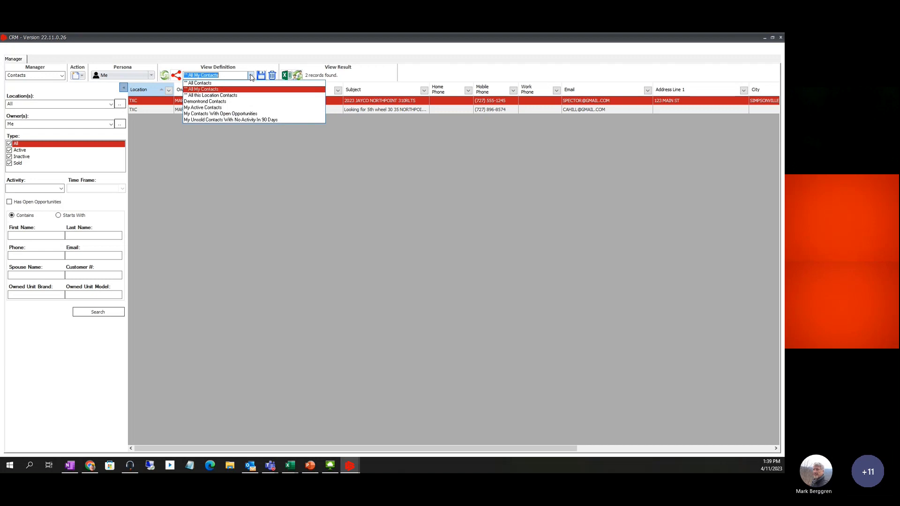
click(207, 84)
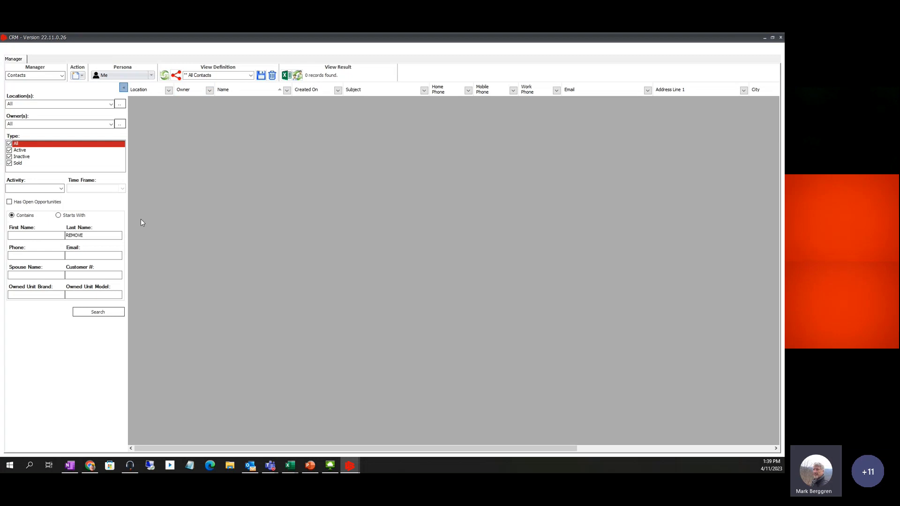
click(84, 236)
Search all contacts by the customer's last name
click(91, 235)
double_click(90, 235)
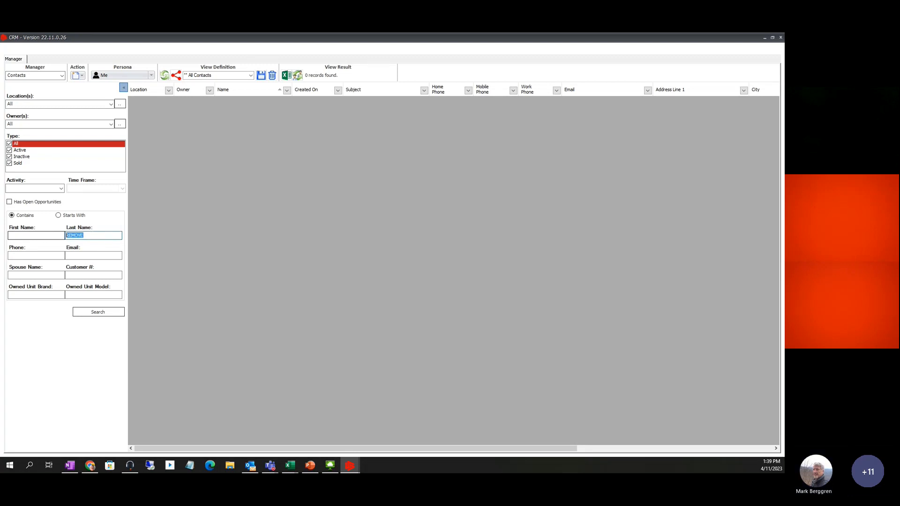
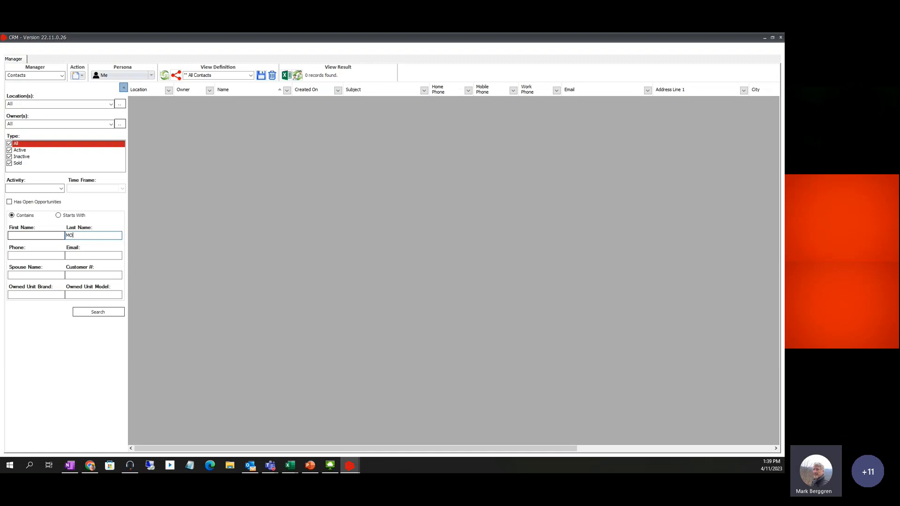
click(98, 313)
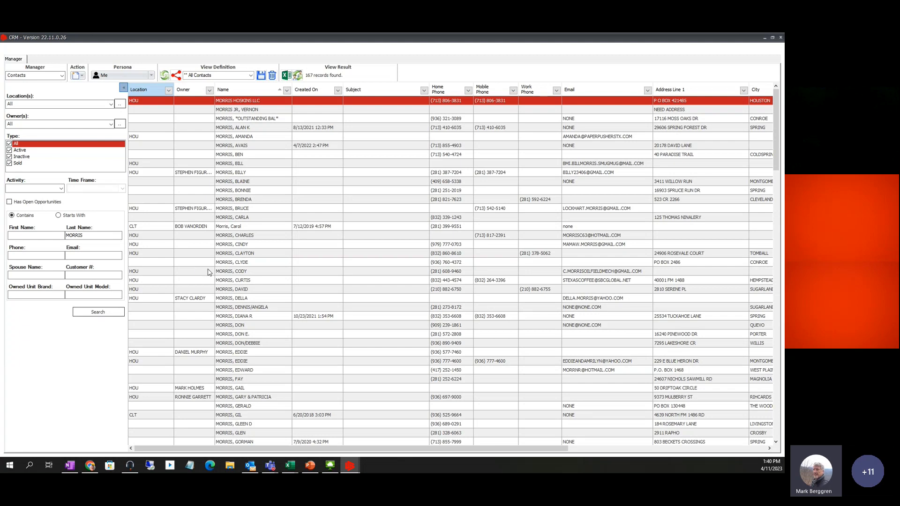
Narrow the search with the first initial using Starts With, returning 13 records
click(15, 235)
text(M)
click(60, 217)
click(99, 312)
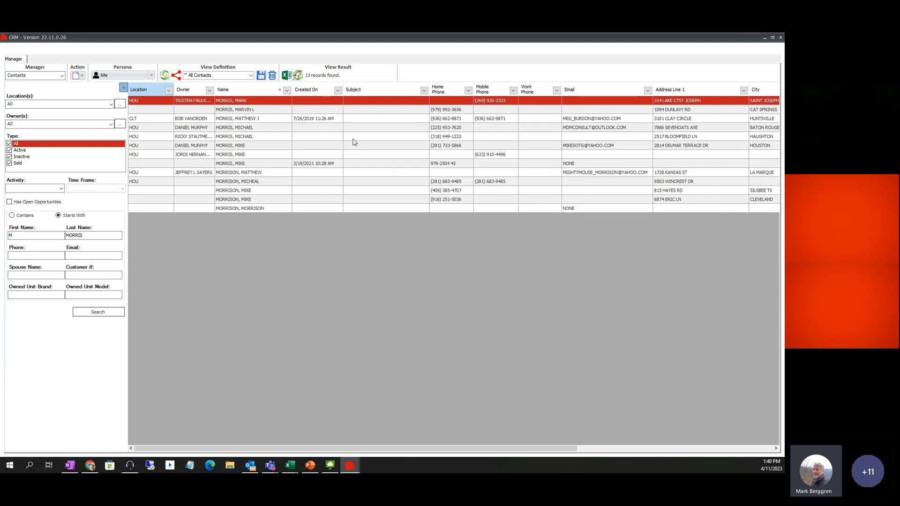
click(81, 77)
Create a Contact record and enter the customer's first and last names
click(86, 87)
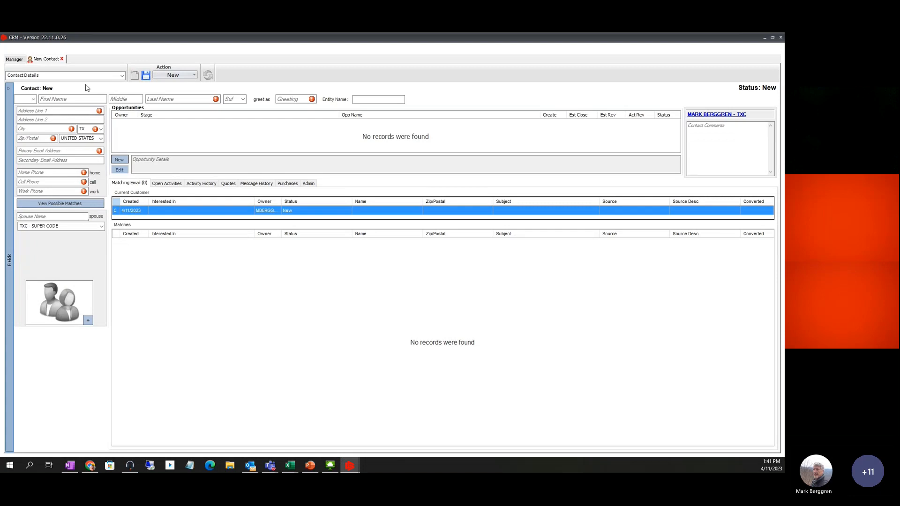
click(60, 100)
key(Tab)
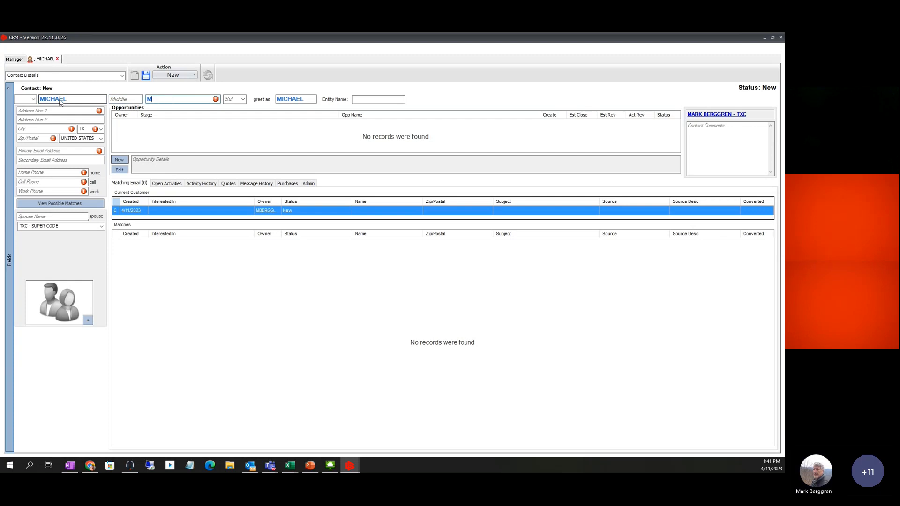
key(Tab)
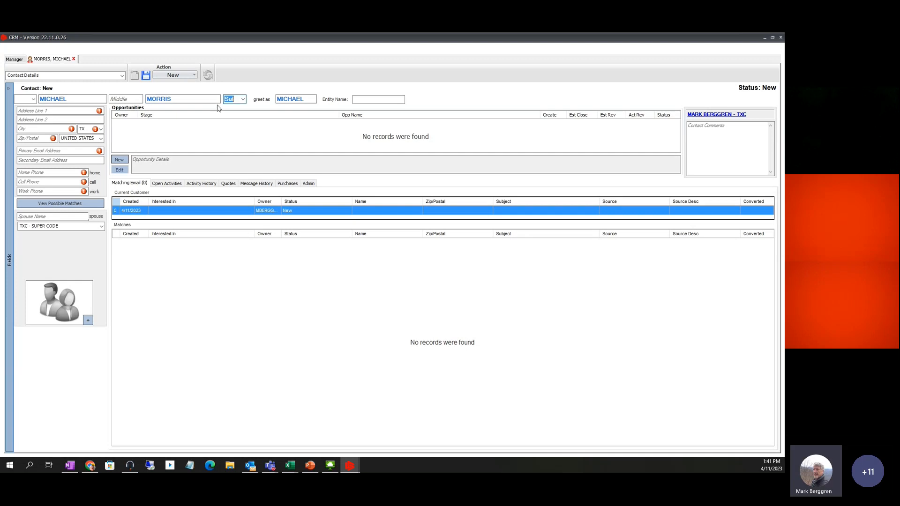
Change the greet-as salutation to the customer's nickname followed by '&' and his spouse's name
click(309, 99)
key(BackSpace)
key(BackSpace)
key(BackSpace)
key(BackSpace)
key(BackSpace)
text(KE)
text(& SUSAN)
key(Home)
Enter the customer's primary e-mail address and begin the cell phone number
click(36, 152)
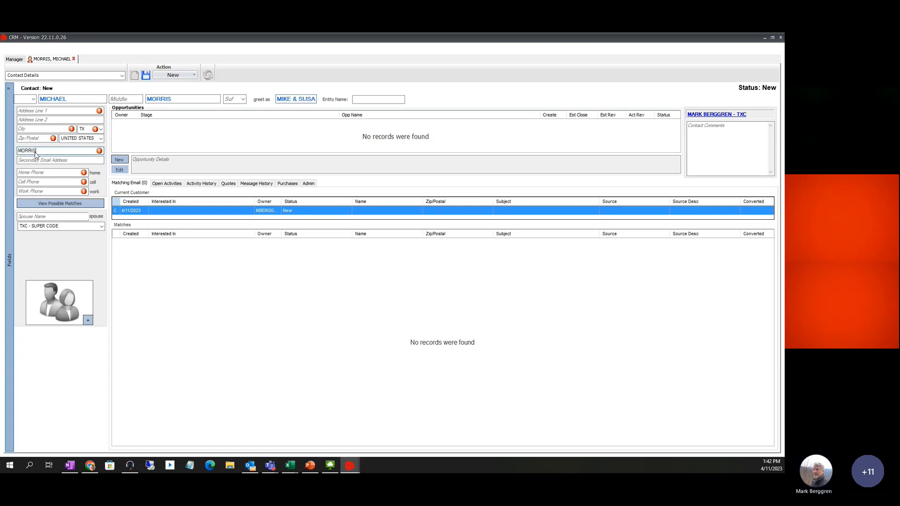
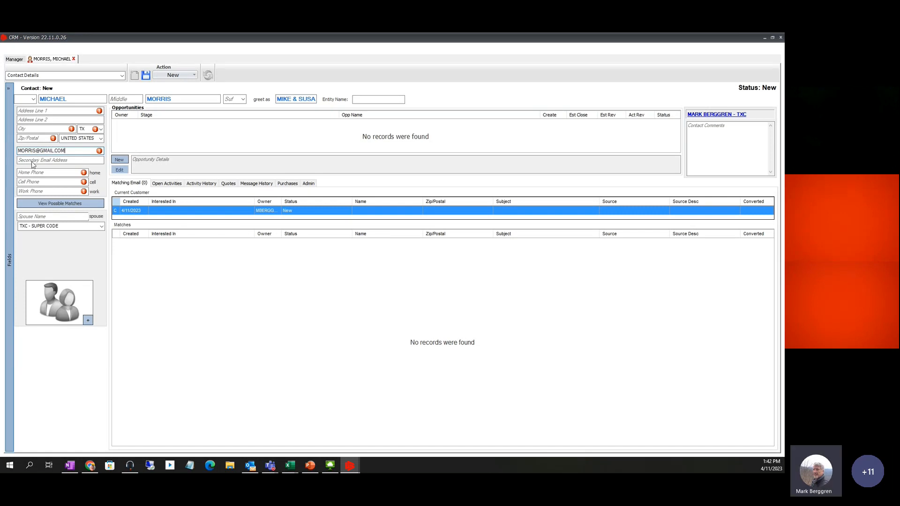
click(34, 181)
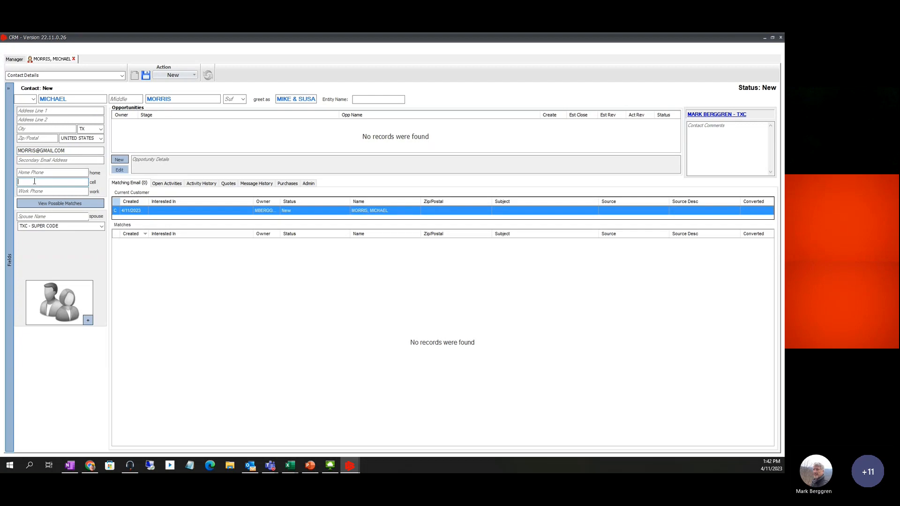
text(7)
Erase the partial cell number and clear the primary e-mail field
key(BackSpace)
key(BackSpace)
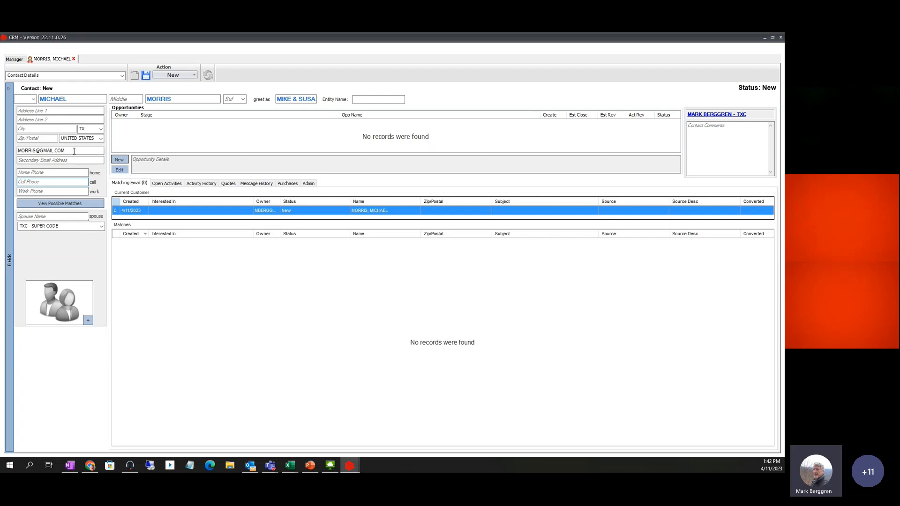
double_click(59, 151)
key(ctrl+a)
key(ctrl+c)
key(BackSpace)
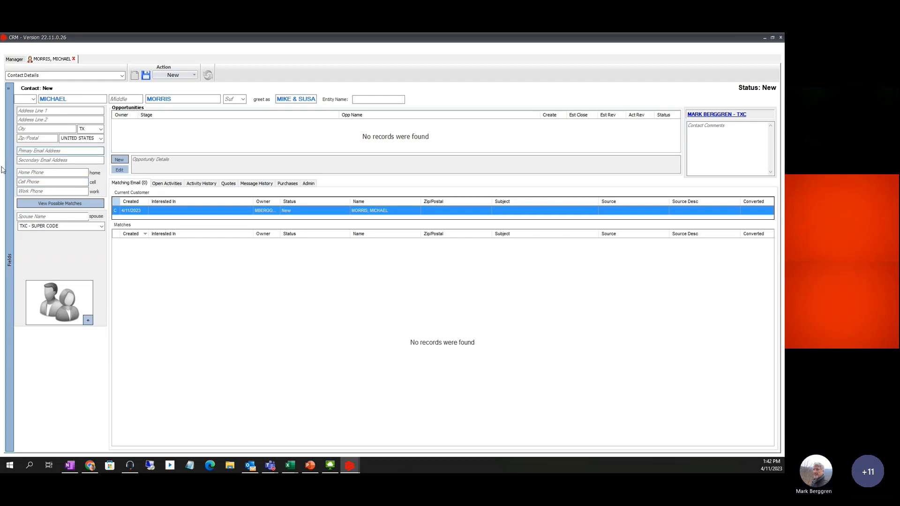
click(67, 160)
click(62, 173)
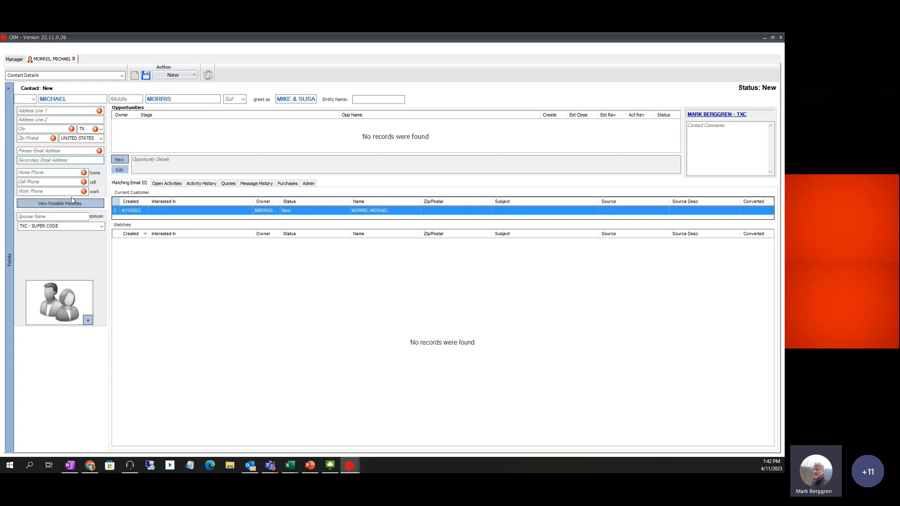
Paste the e-mail address back, then select and delete it again
click(30, 150)
key(ctrl+v)
key(Tab)
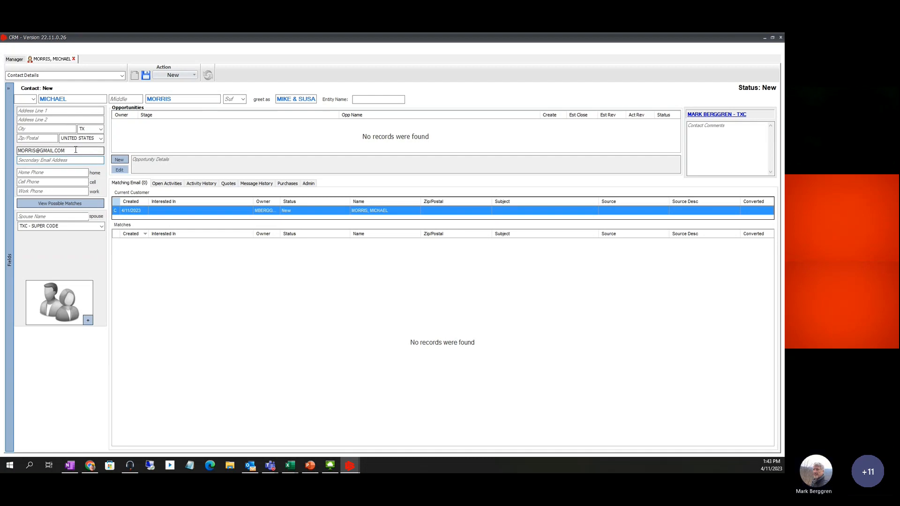
drag(75, 153, 2, 159)
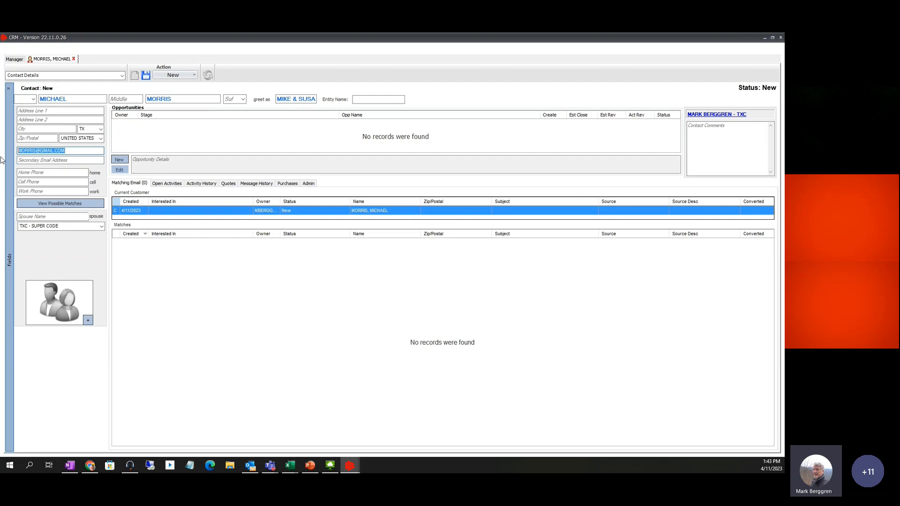
key(Delete)
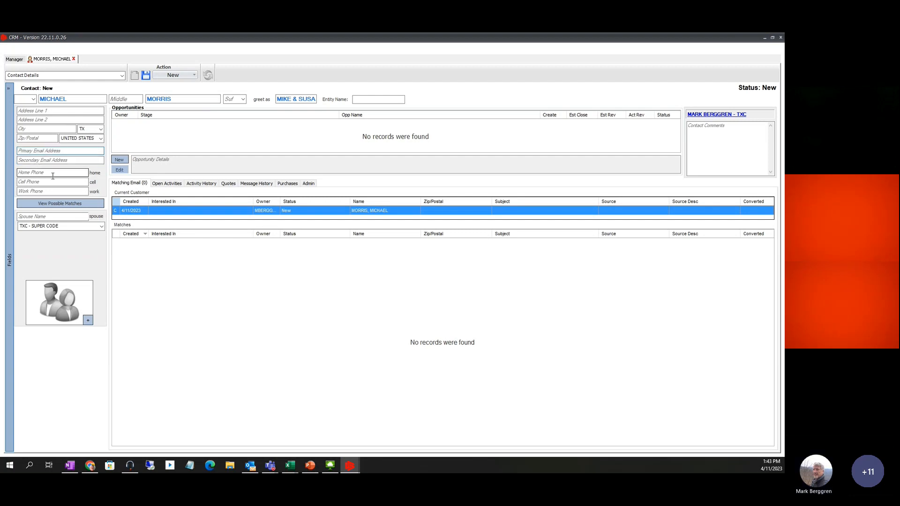
Enter the customer's 10-digit cell phone number so it gets formatted
click(30, 183)
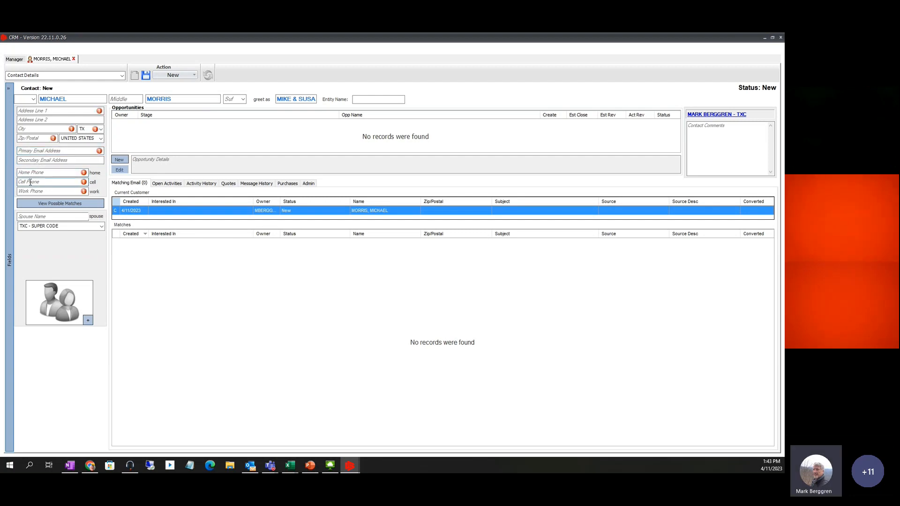
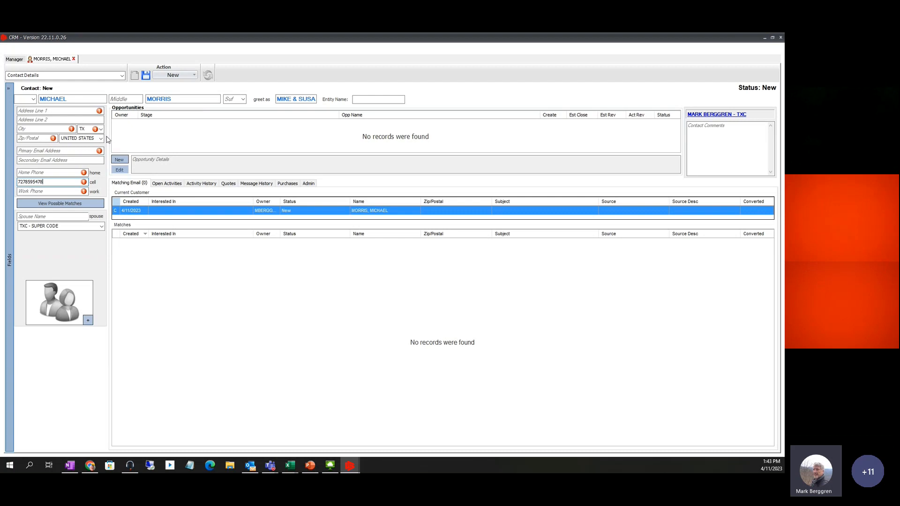
key(Tab)
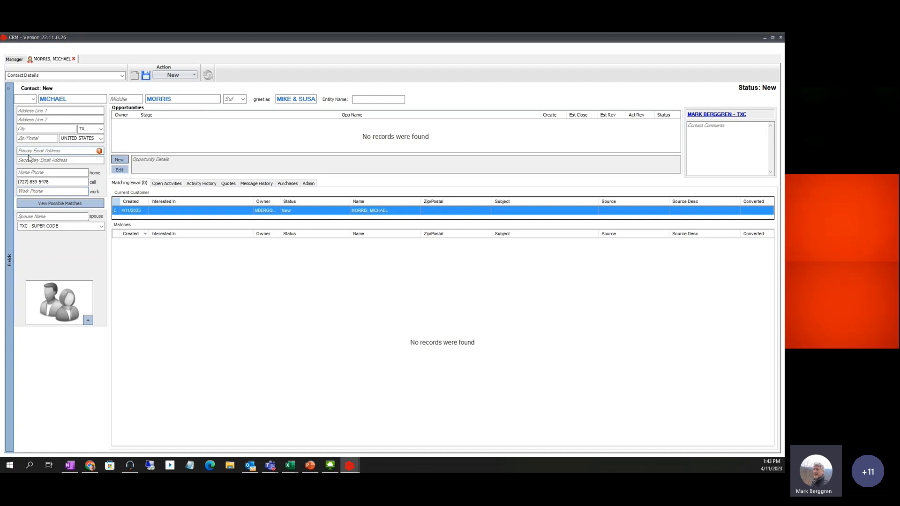
Type the customer's e-mail address, then replace it with NONE
click(25, 150)
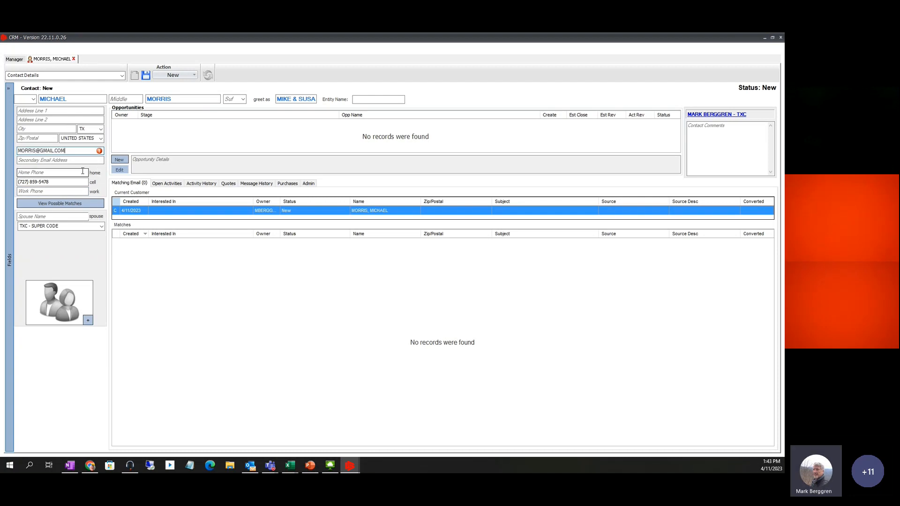
text(NONE)
key(Tab)
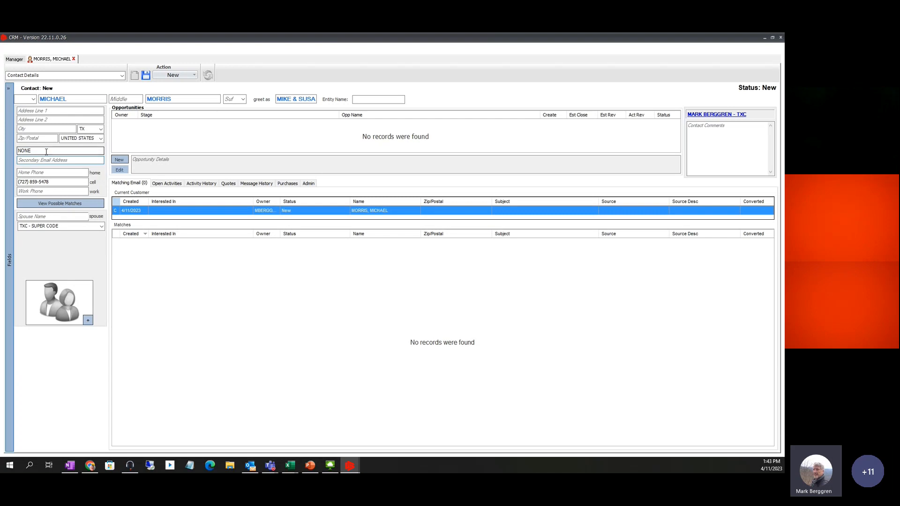
Paste the customer's complete e-mail address over NONE so the validation warning clears
drag(63, 149, 1, 152)
key(ctrl+v)
key(BackSpace)
key(BackSpace)
key(BackSpace)
key(BackSpace)
key(BackSpace)
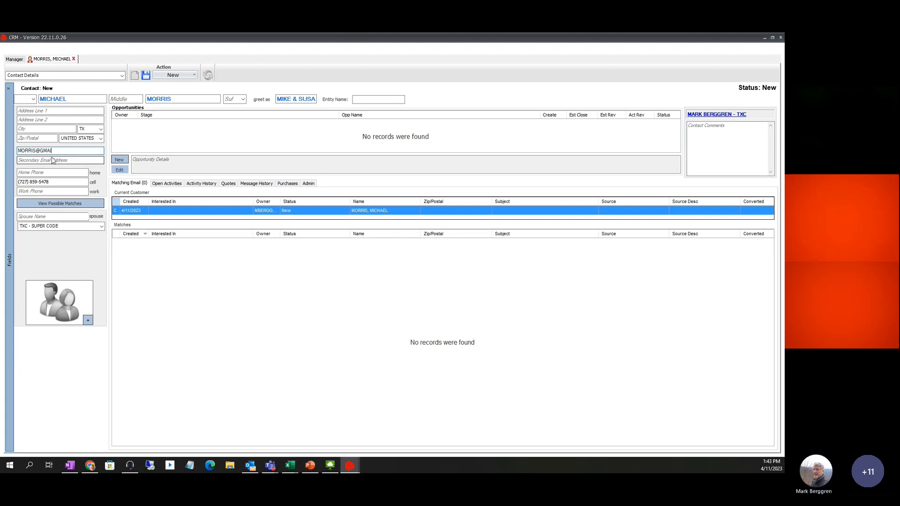
click(53, 160)
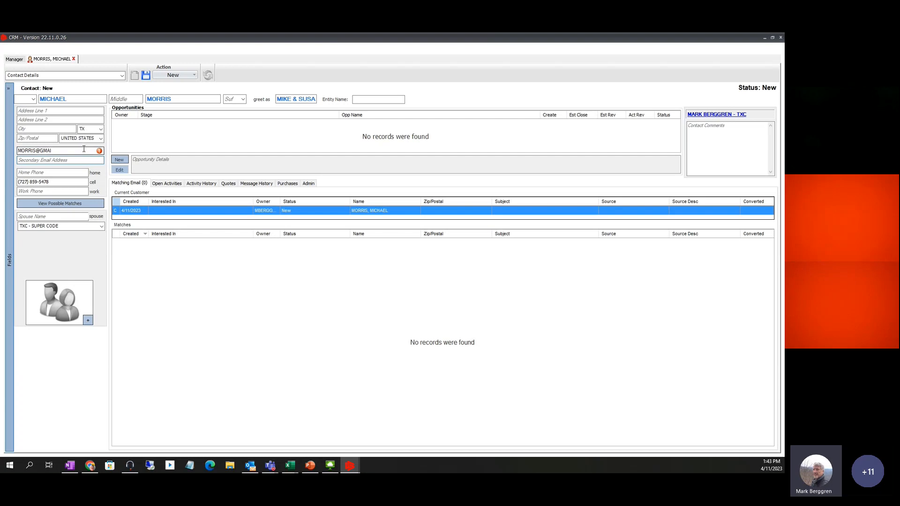
drag(84, 149, 1, 153)
key(ctrl+v)
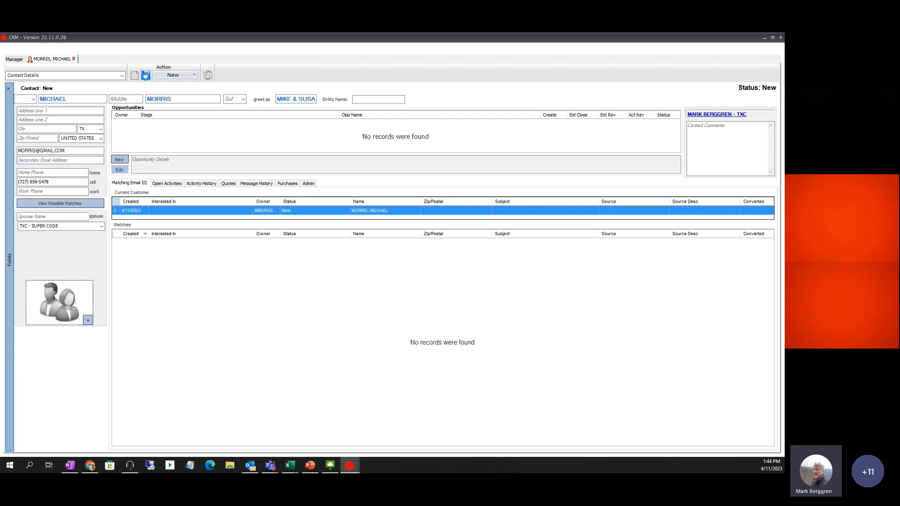
Save the contact, dismiss the Schedule Follow Up window with OK, and log a phone call to the mobile
click(145, 76)
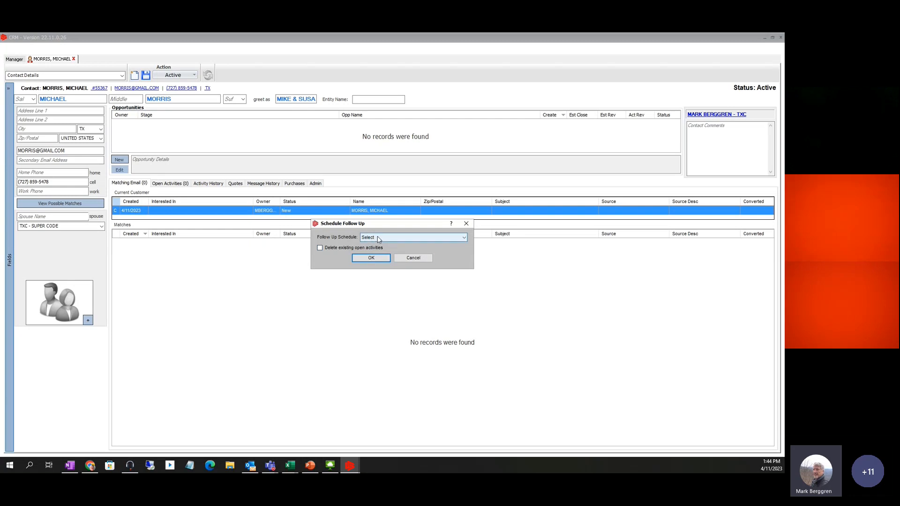
click(371, 261)
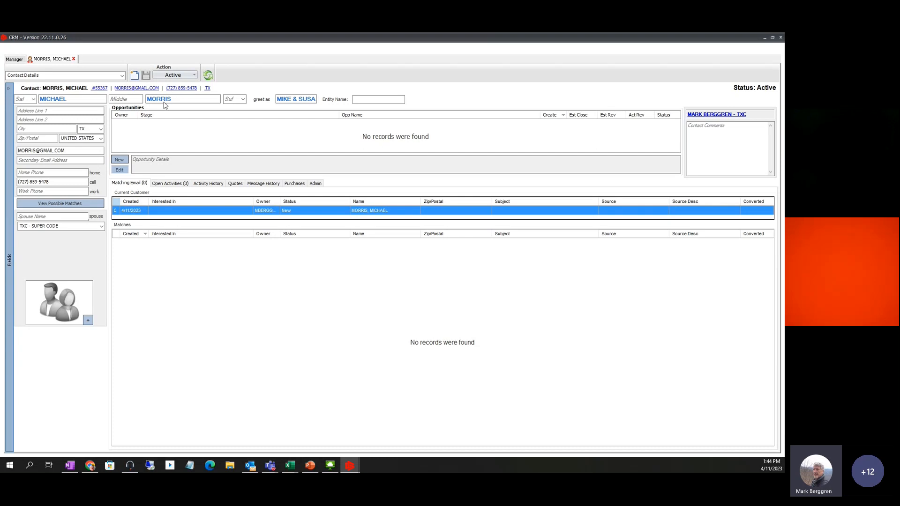
click(180, 91)
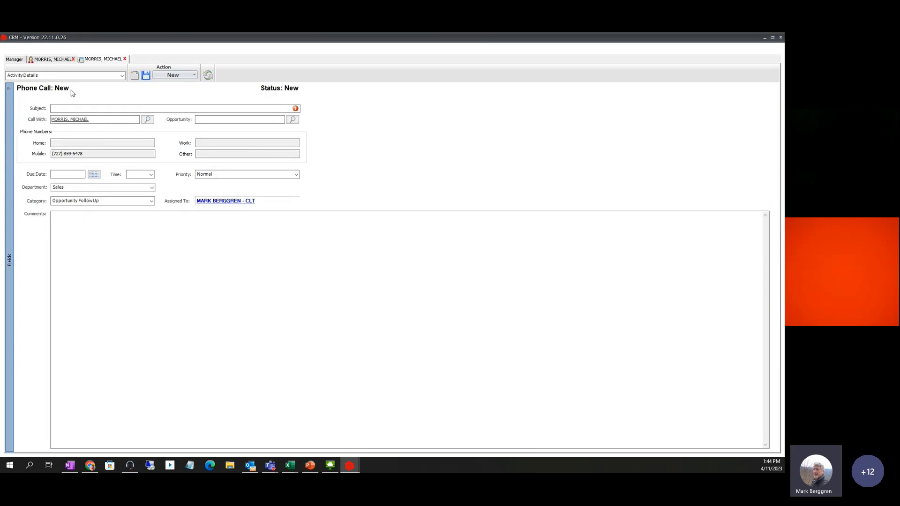
Close the Phone Call tab, discarding it without saving
click(125, 59)
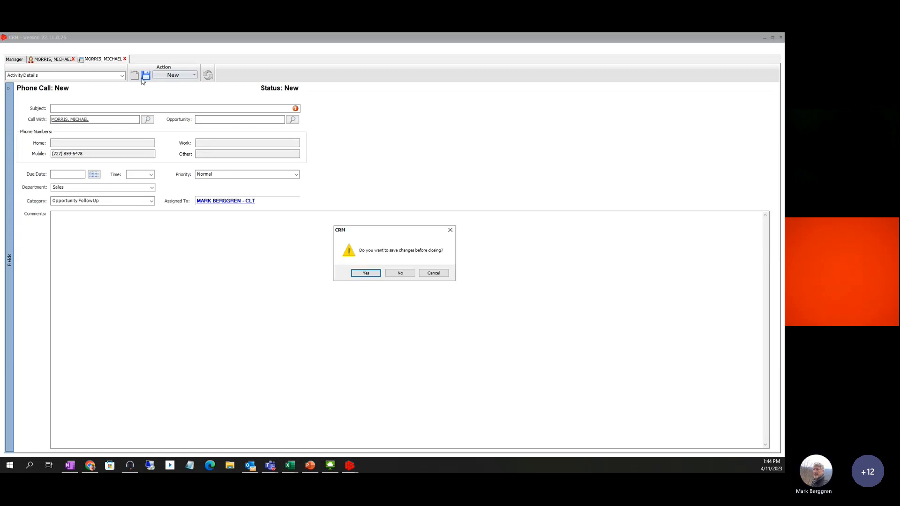
click(399, 273)
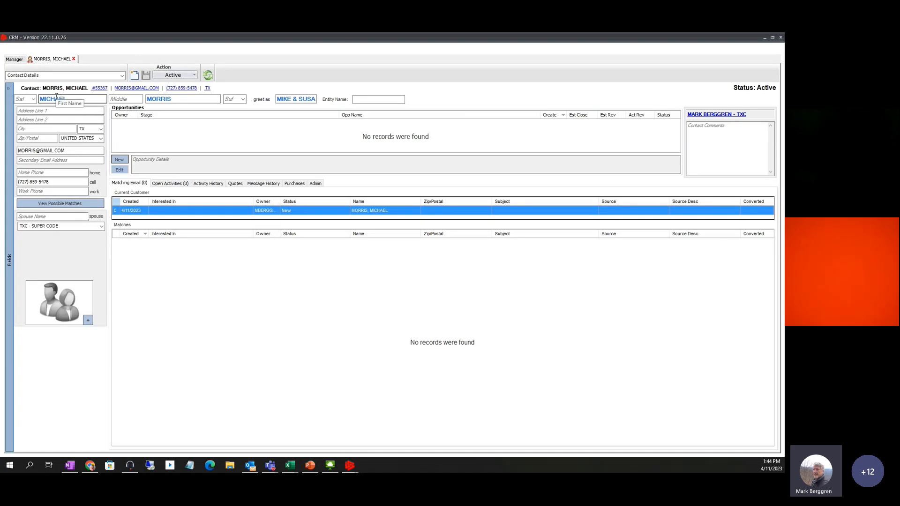
Add an opportunity for the contact named '2021 ROADTREK VERSATILE'
click(196, 76)
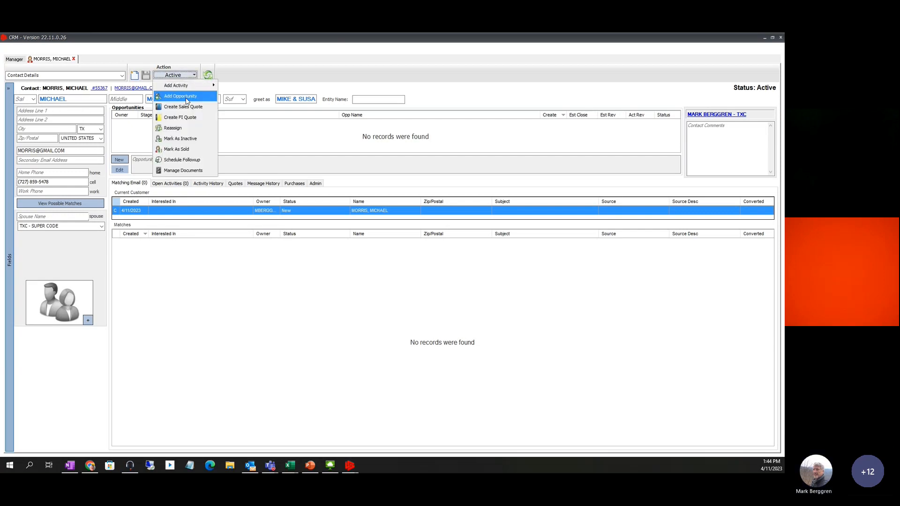
click(187, 97)
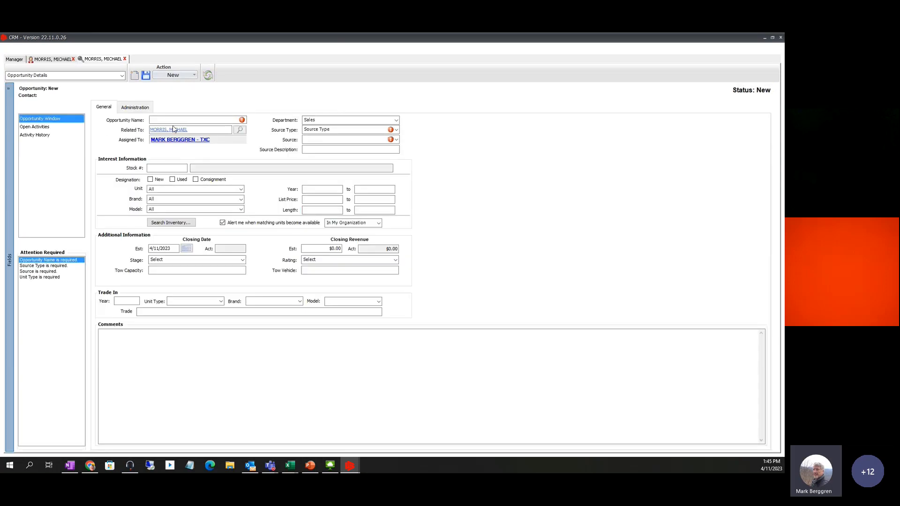
click(167, 120)
text(2021 ROADTREK)
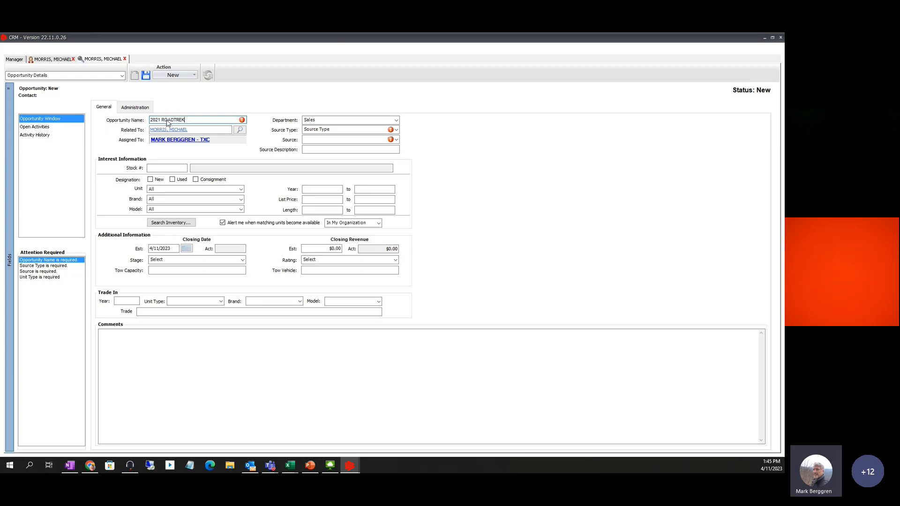
text( VERS)
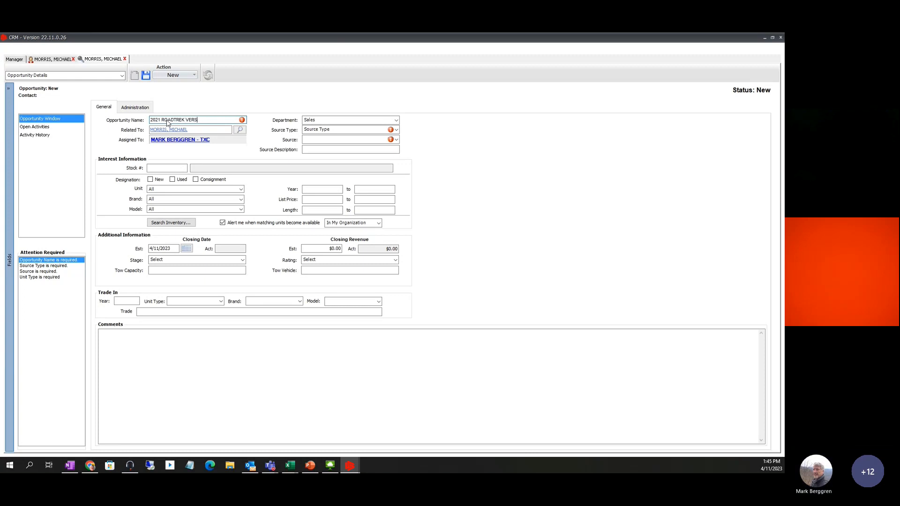
text(aati)
key(BackSpace)
key(BackSpace)
key(BackSpace)
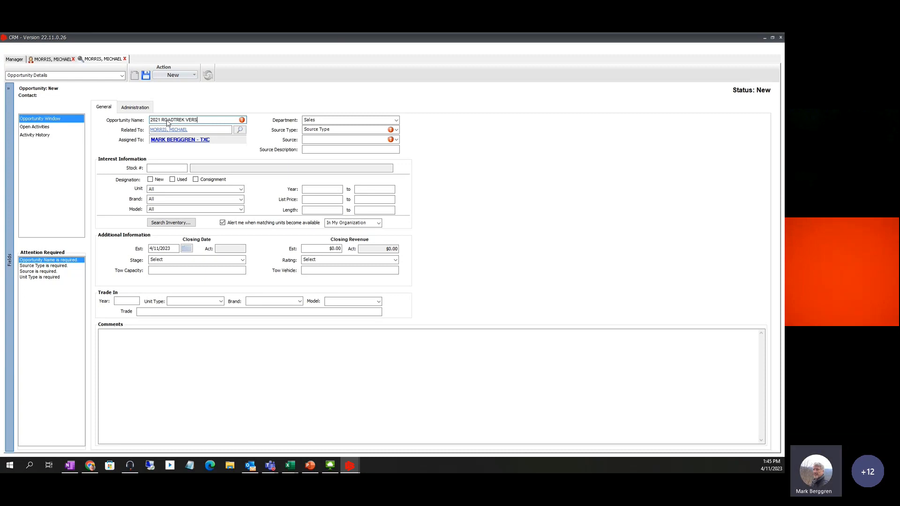
text(A)
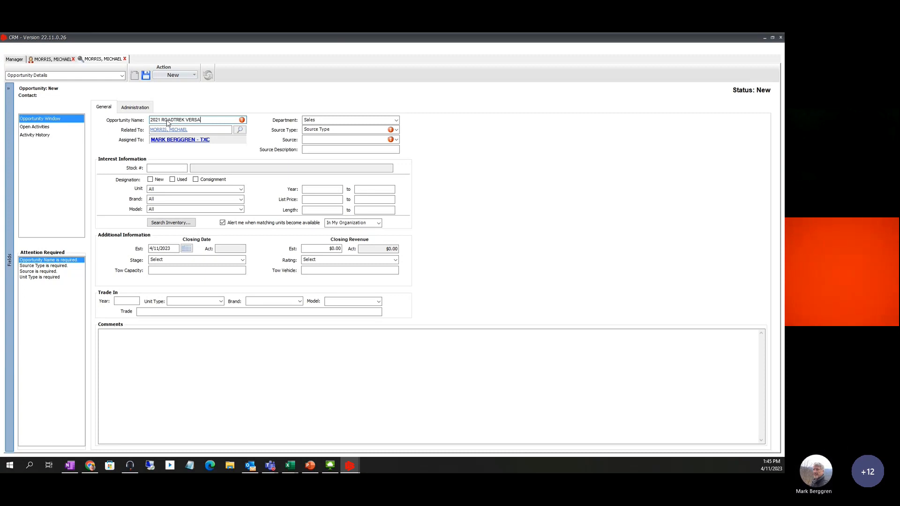
text(TILE)
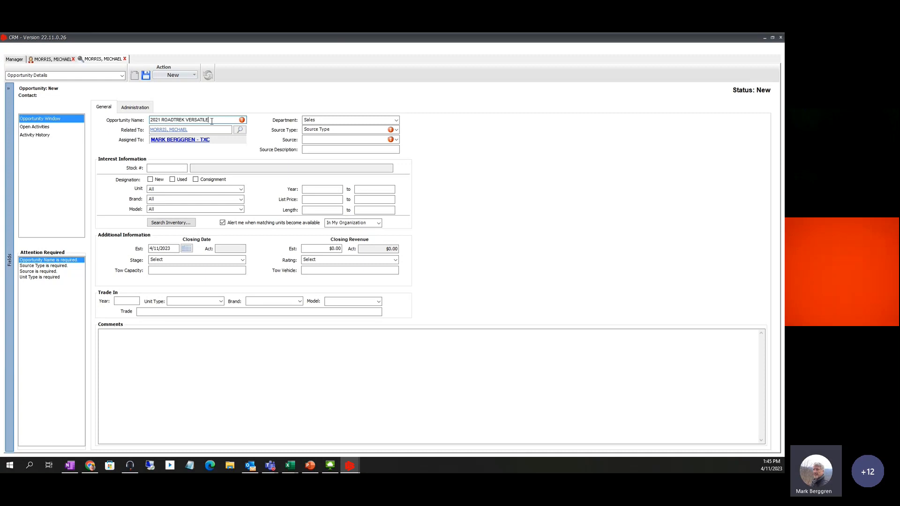
click(397, 129)
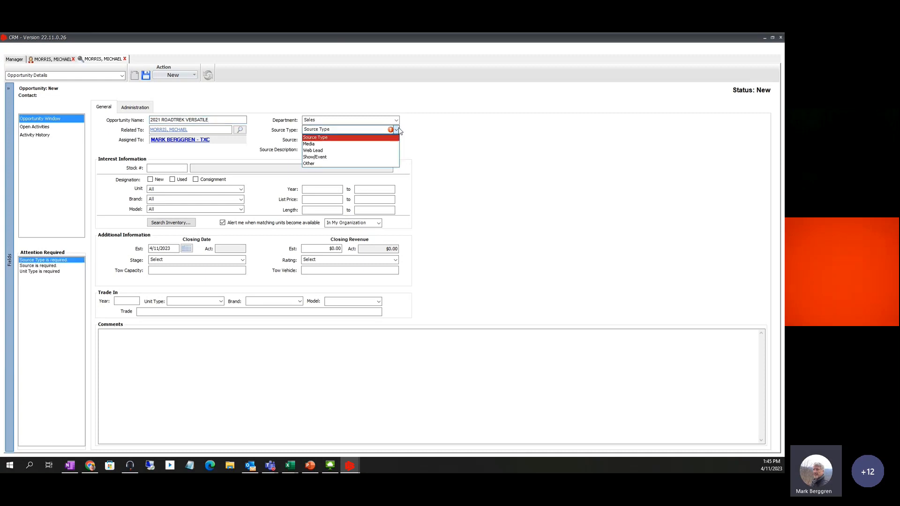
Set source type to Web Lead, source to RV Trader and unit to CLASS B MOTORHOME
click(322, 150)
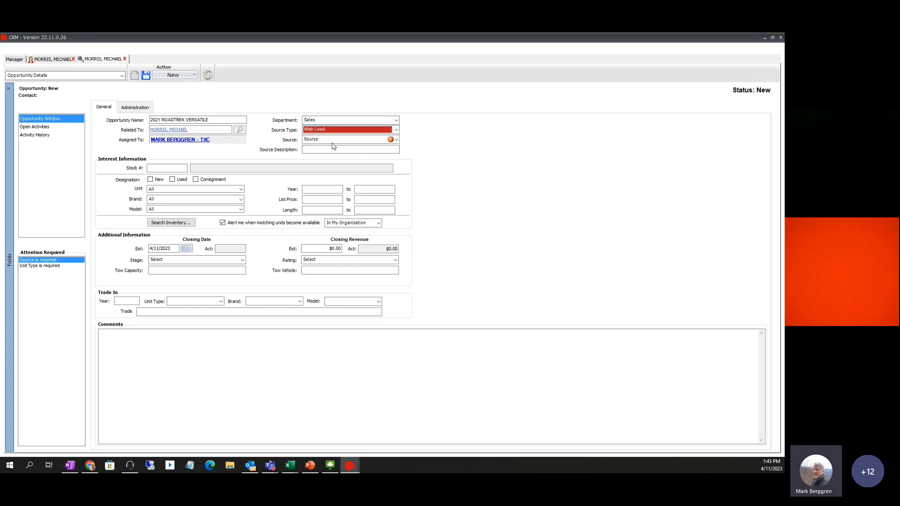
click(323, 140)
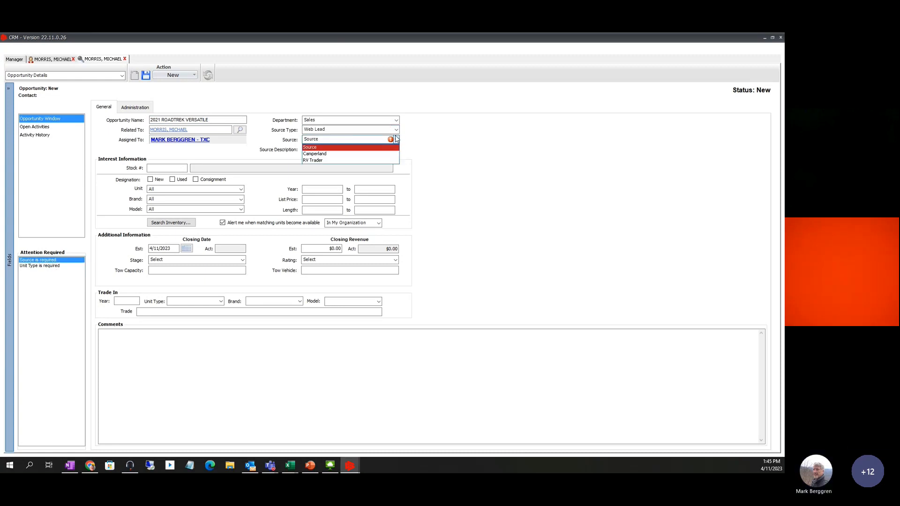
click(313, 161)
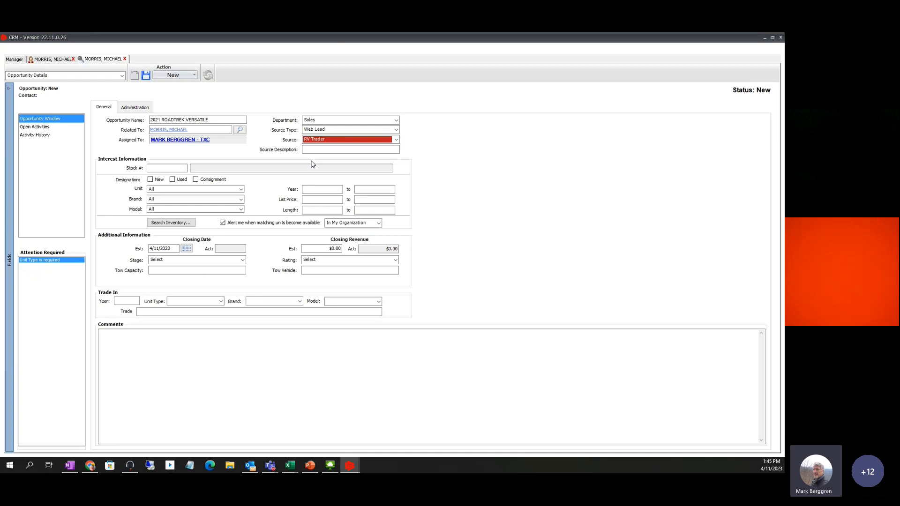
click(241, 189)
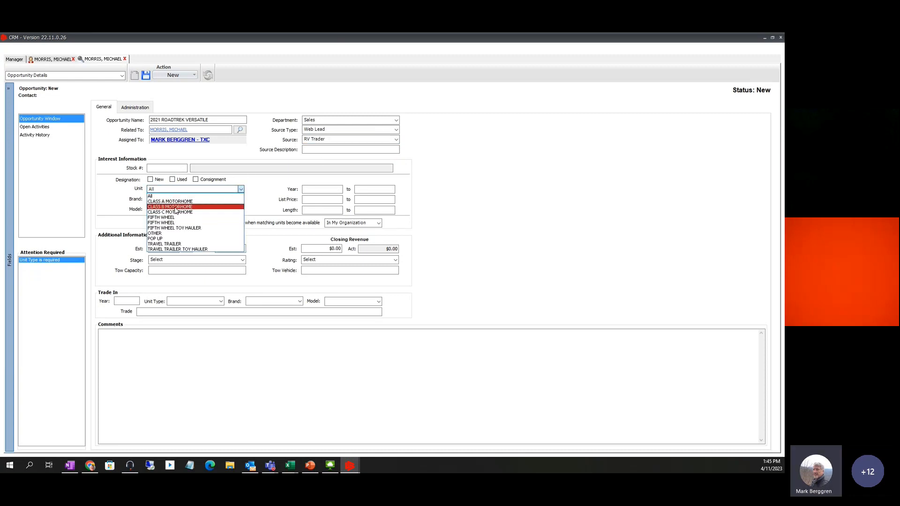
click(175, 207)
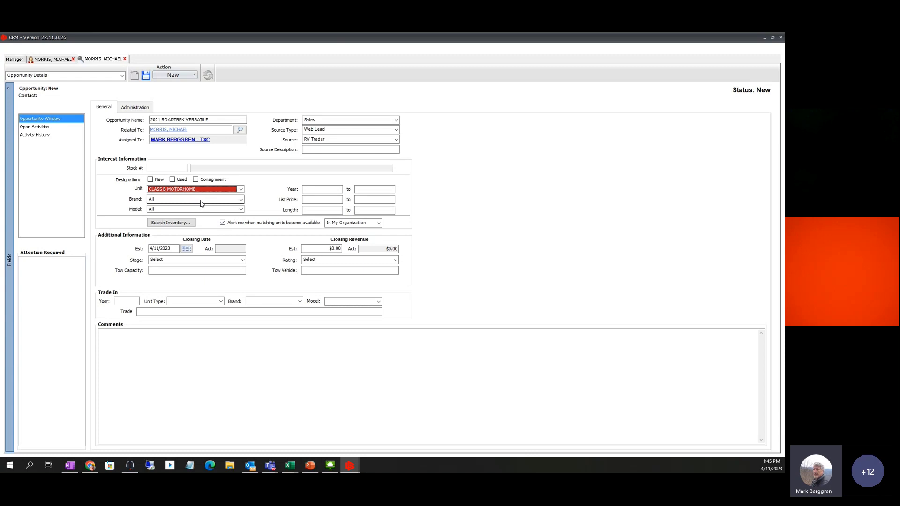
Browse the Brand list but leave the brand at All
click(241, 200)
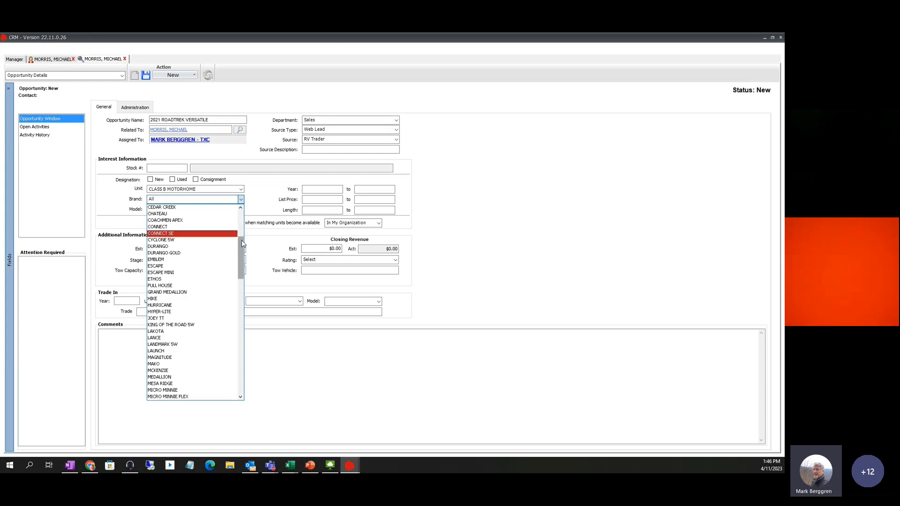
drag(240, 240, 240, 311)
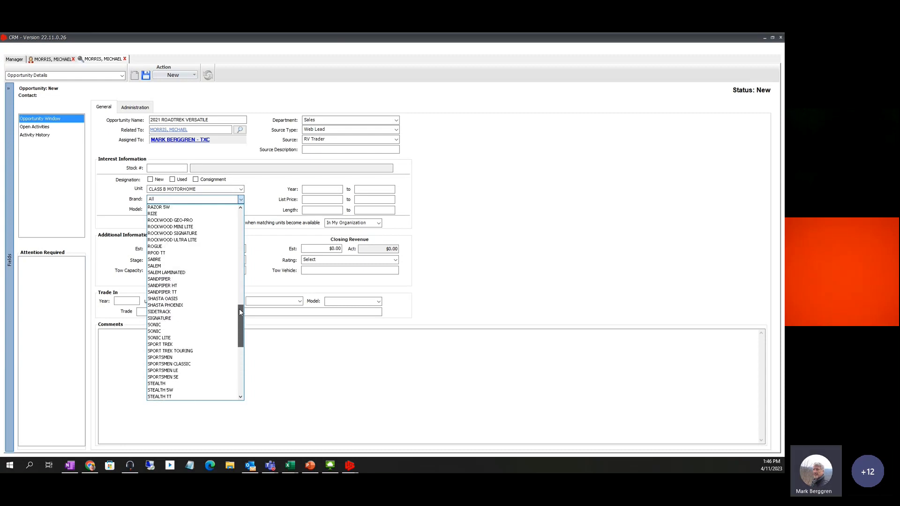
click(173, 202)
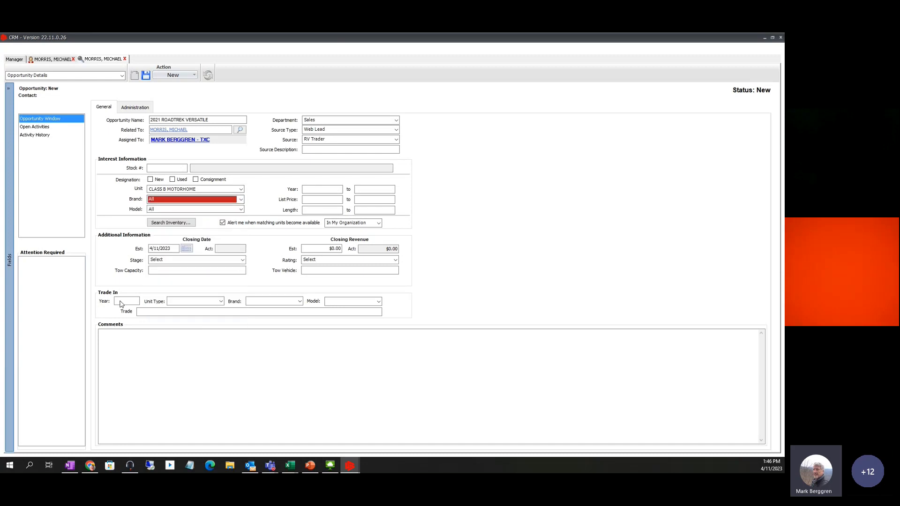
click(158, 209)
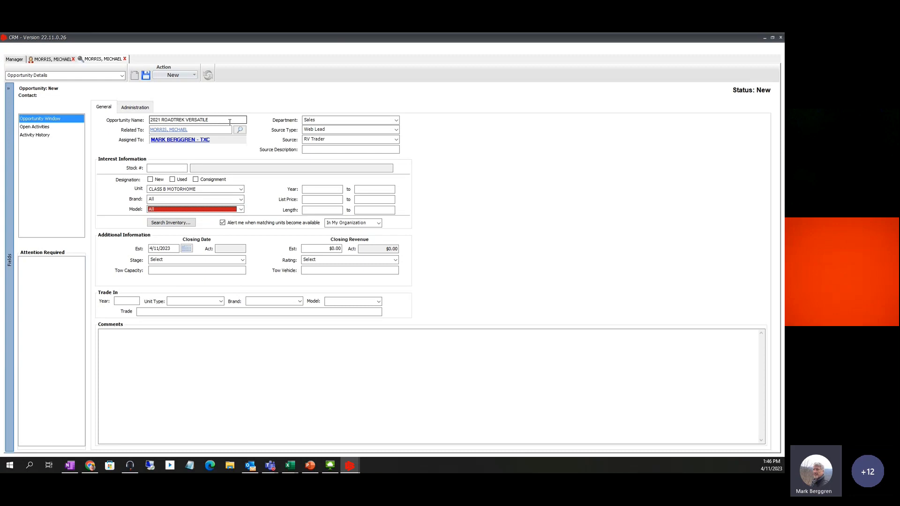
Enter the opportunity's year range as 2020 to 2022
click(326, 188)
text(20)
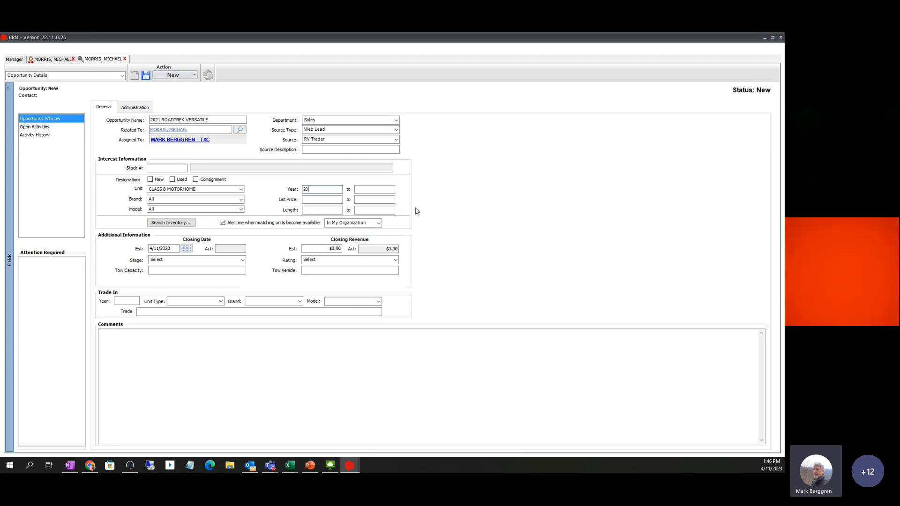
text(20)
key(Tab)
text(2022)
key(Tab)
Search inventory for matching units with the Location filter cleared
click(174, 224)
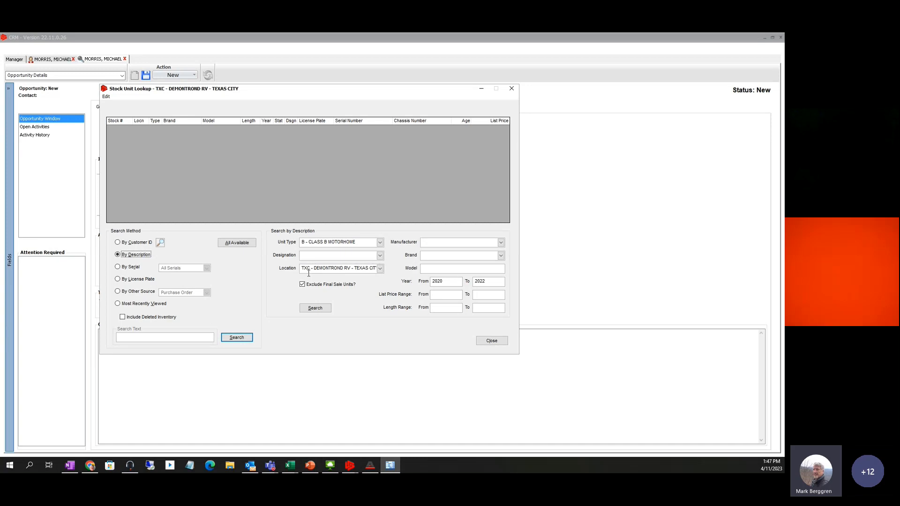
click(379, 269)
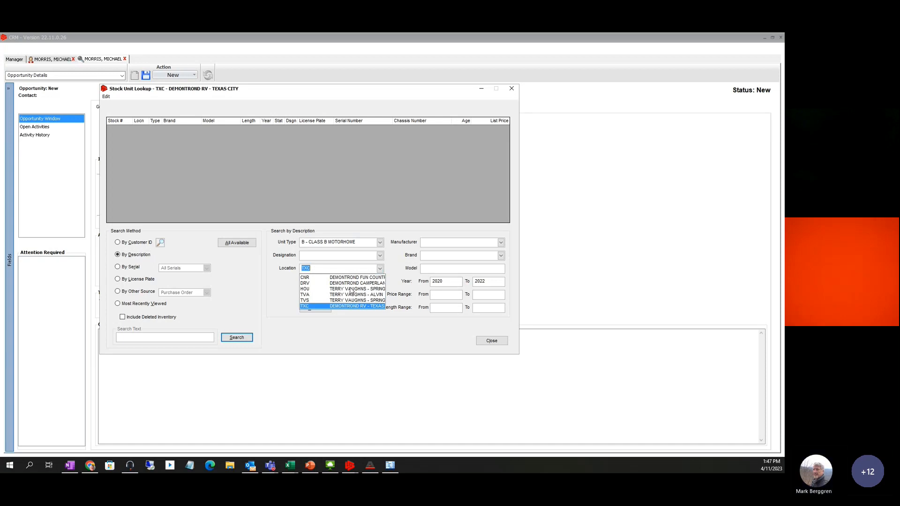
key(BackSpace)
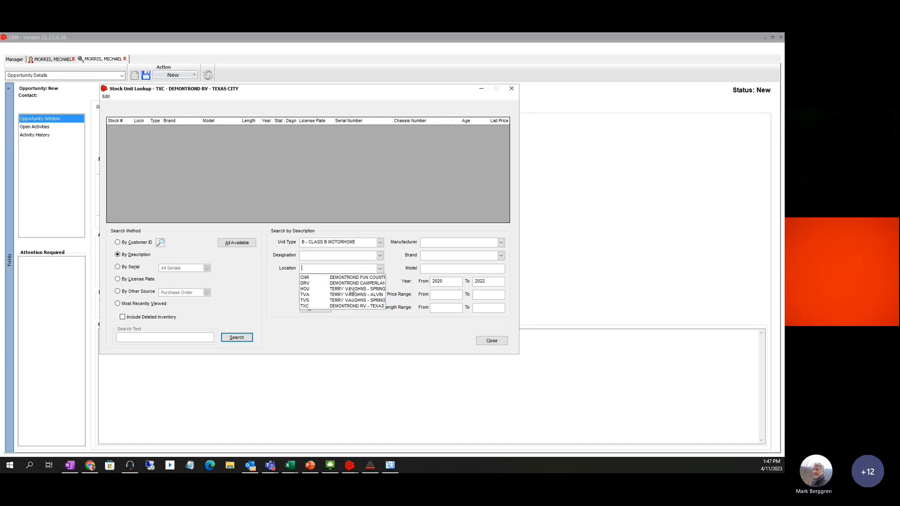
key(Tab)
click(314, 307)
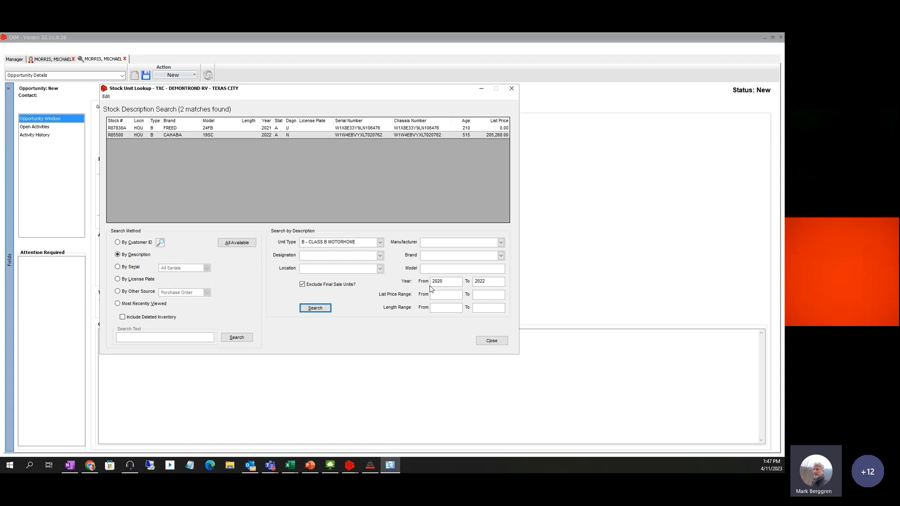
Widen the search years to 2015 through 2023, yielding 28 Class B motorhomes
click(446, 282)
double_click(447, 282)
text(20)
click(310, 309)
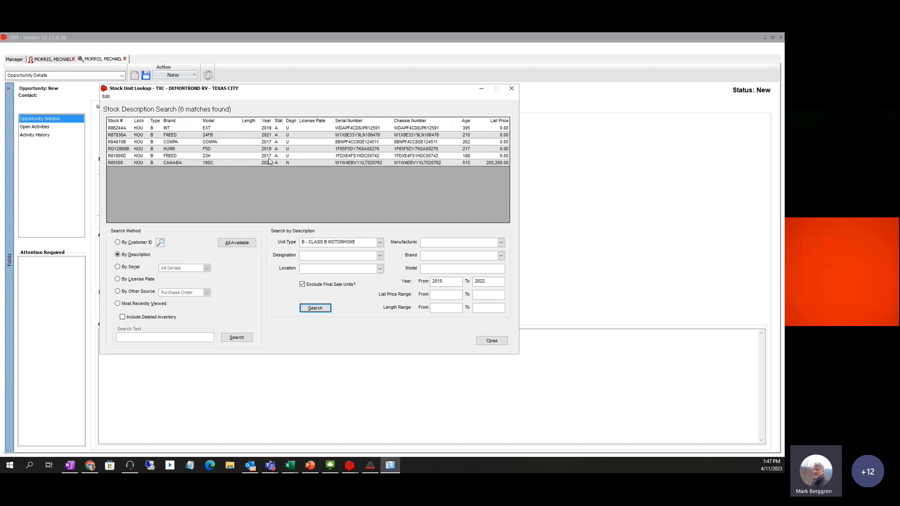
double_click(491, 280)
text(2023)
click(320, 312)
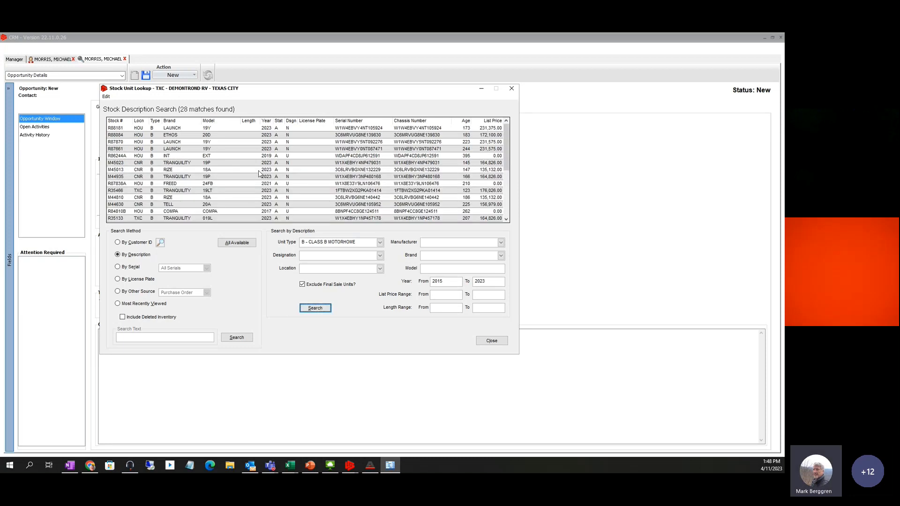
scroll(182, 178, down, 1)
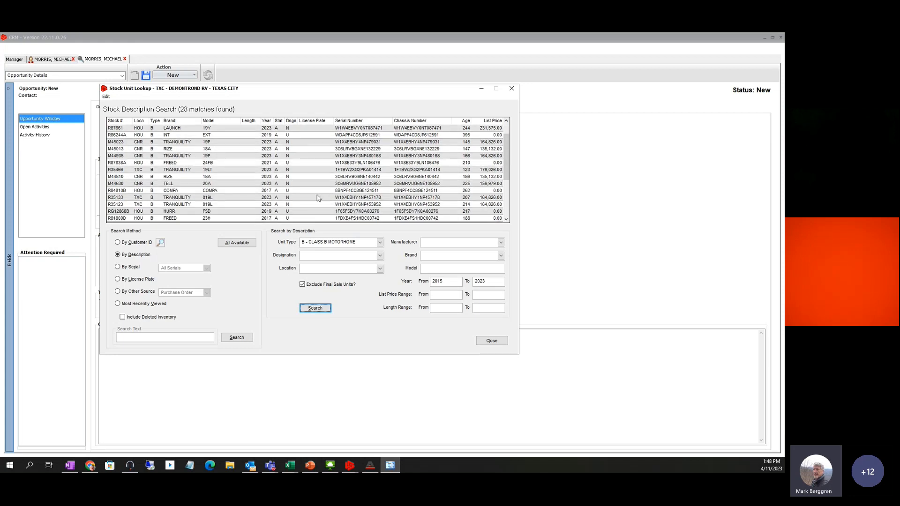
Search again with Designation U - USED, then close the Stock Unit Lookup
click(379, 256)
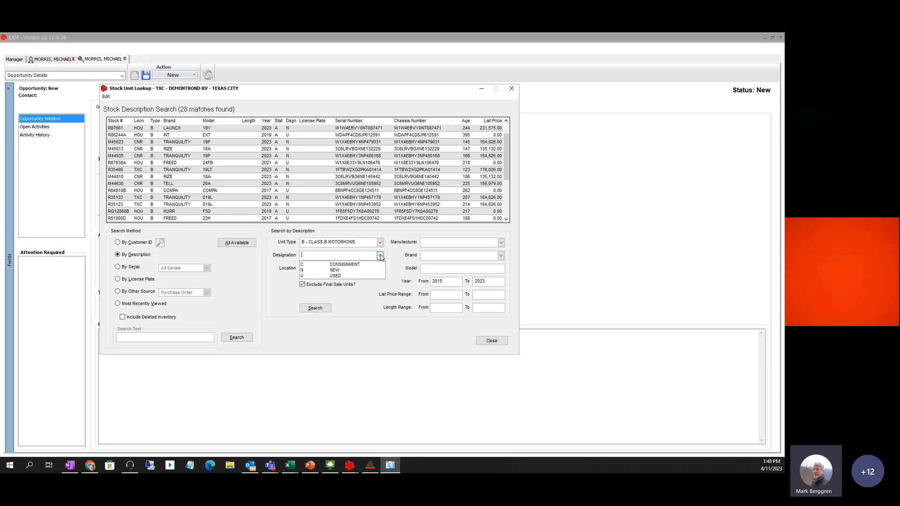
click(335, 276)
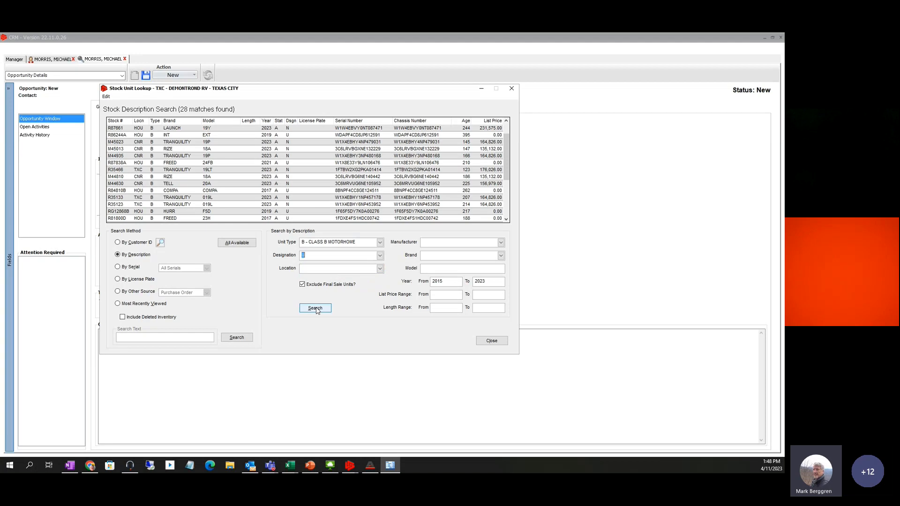
click(315, 308)
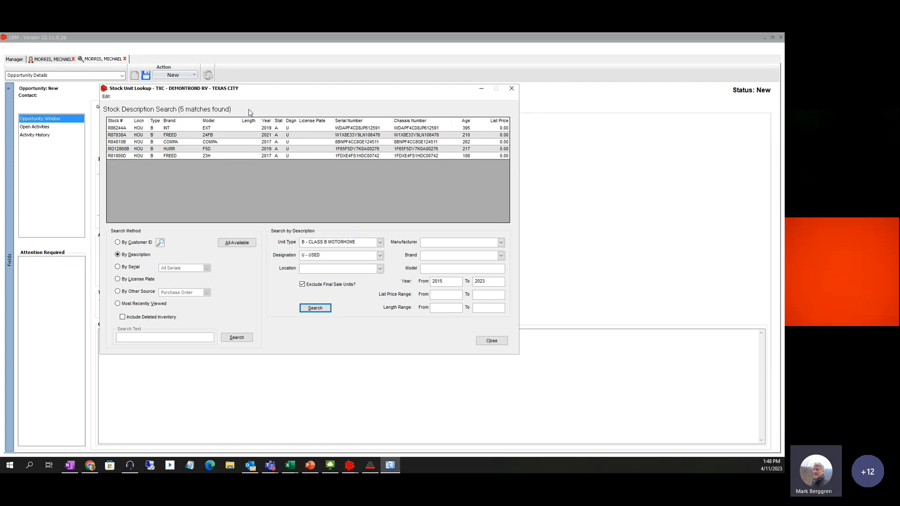
click(491, 342)
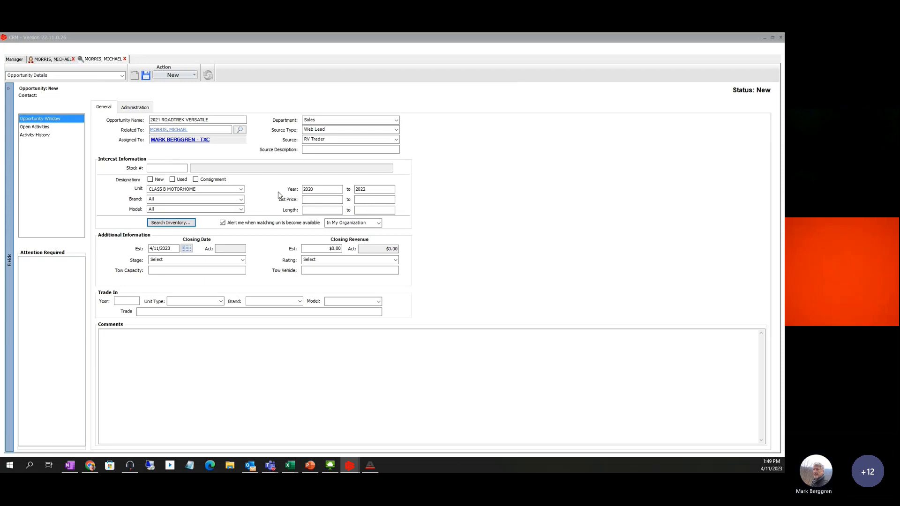
click(168, 225)
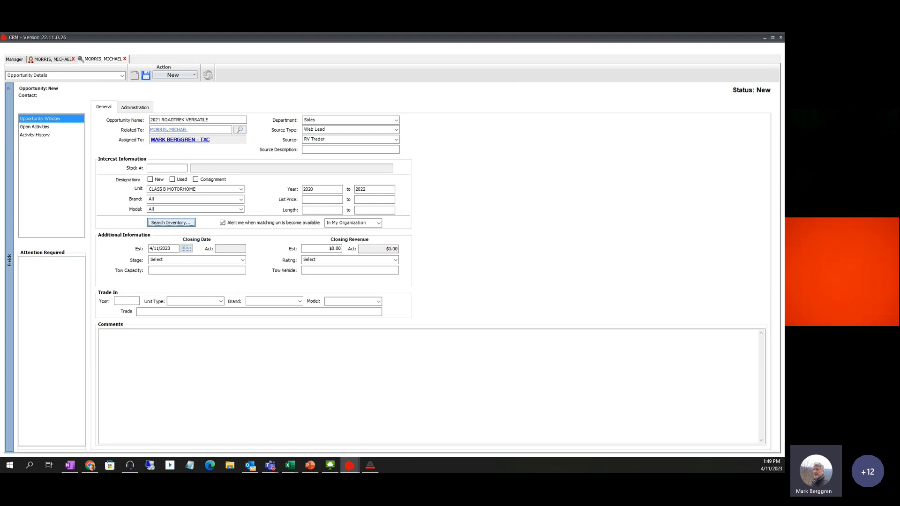
click(171, 222)
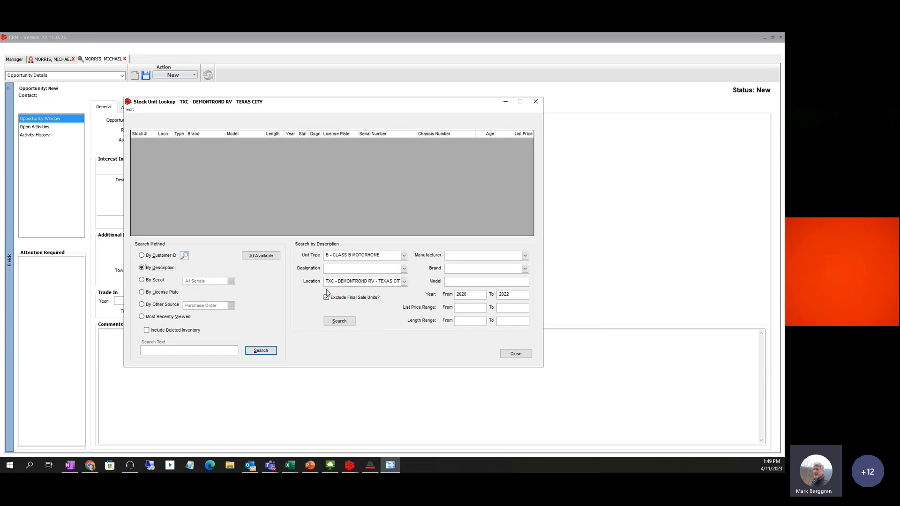
click(404, 281)
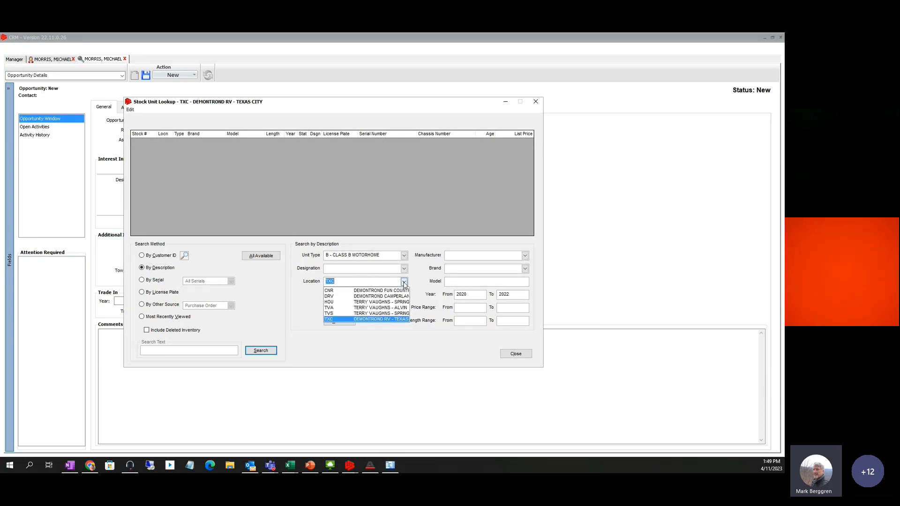
key(BackSpace)
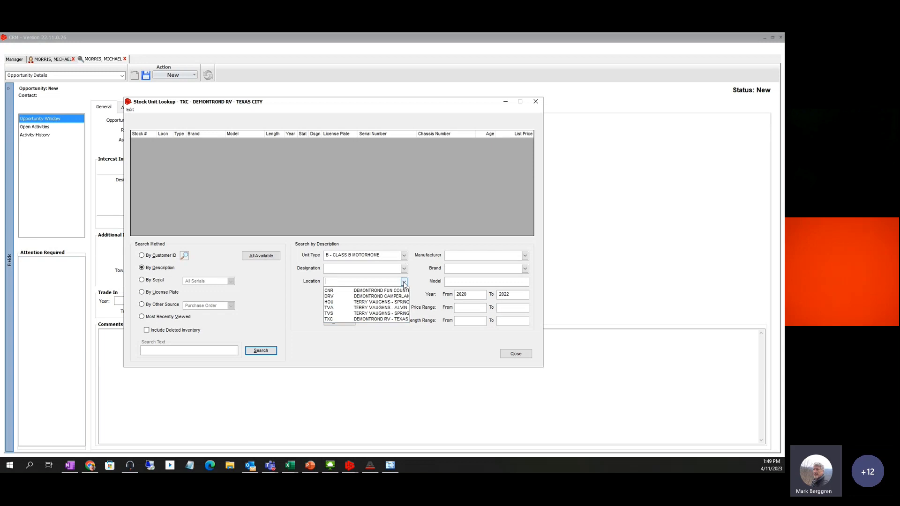
click(299, 309)
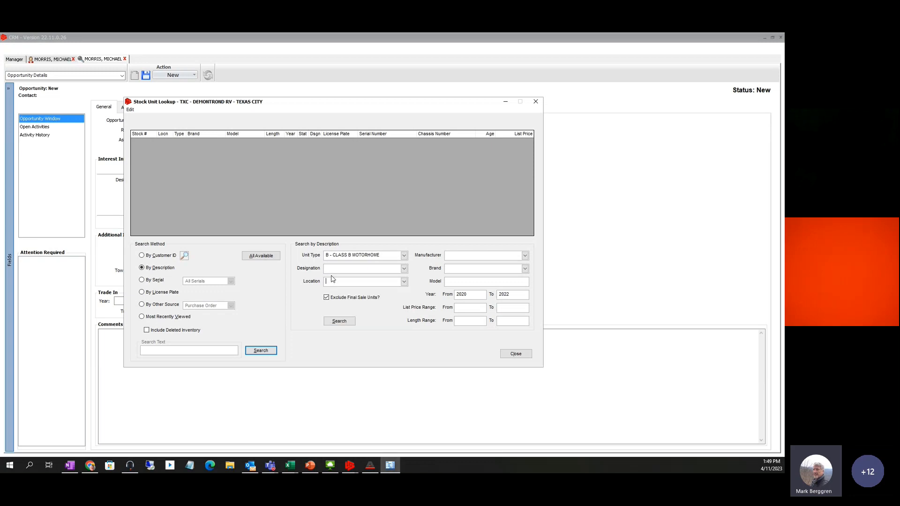
click(345, 323)
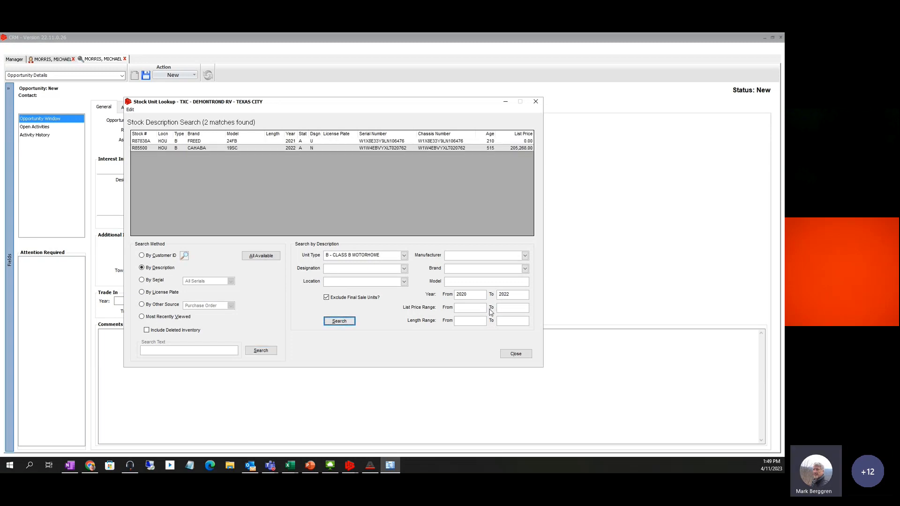
drag(481, 296, 434, 295)
text(2015)
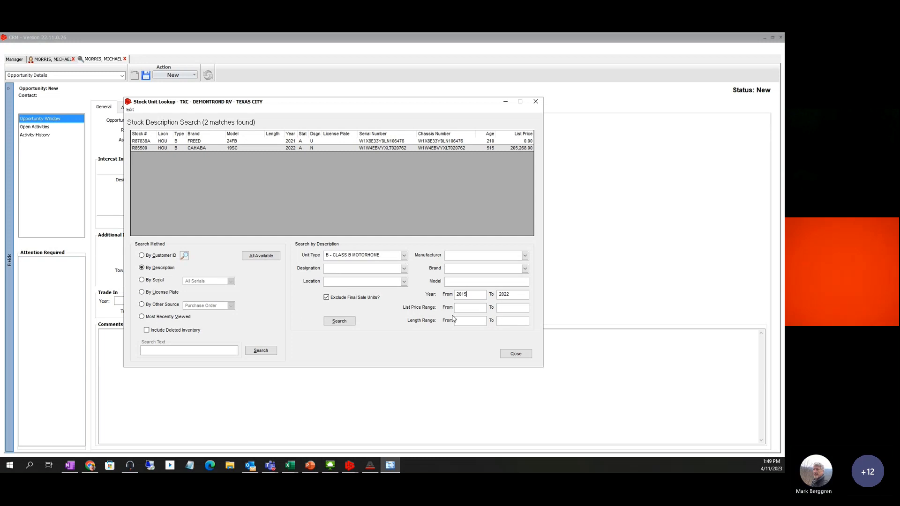
click(337, 320)
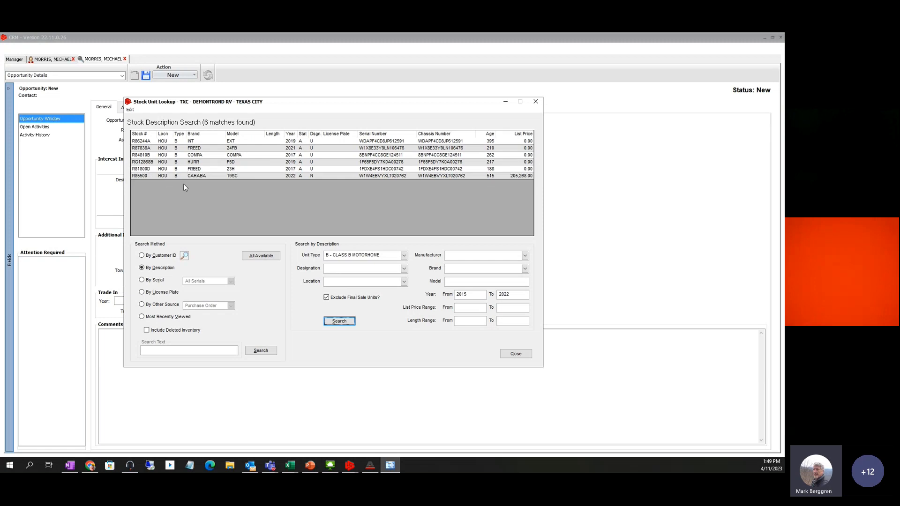
click(141, 176)
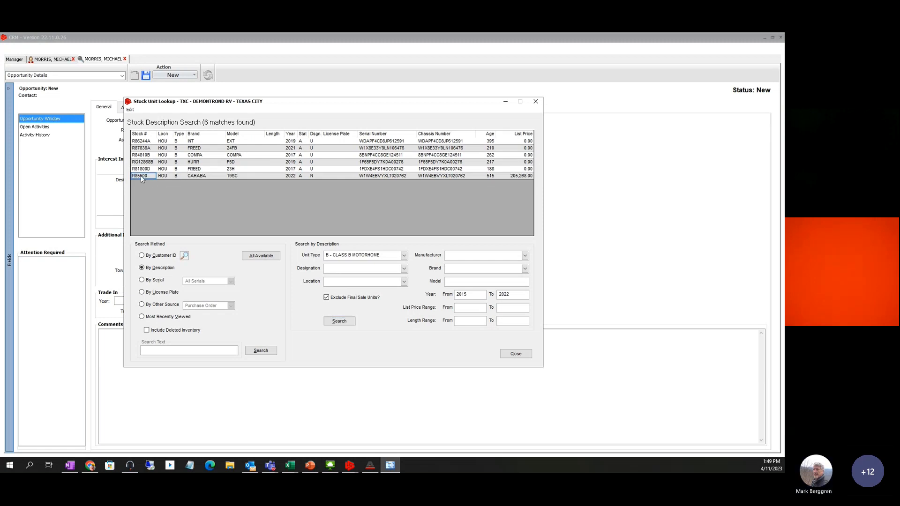
click(515, 354)
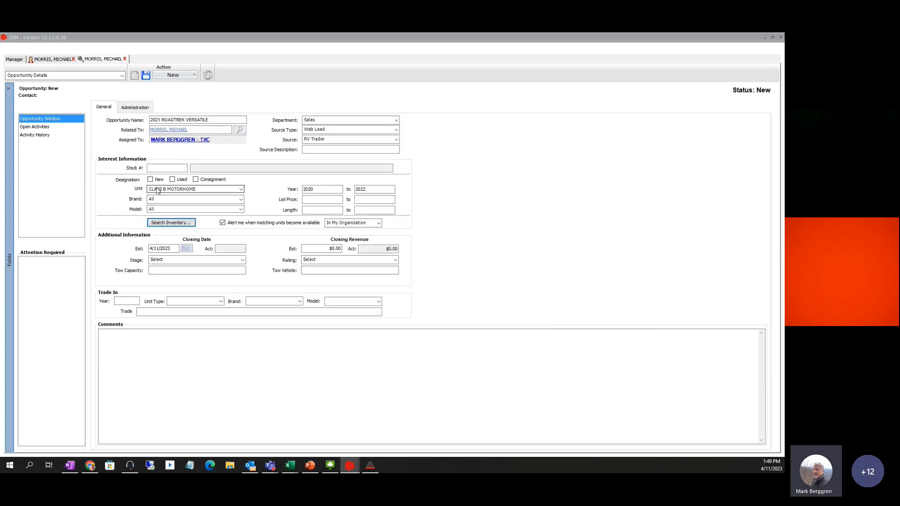
Enter stock R85500 (2022 Tiffin Cahaba 19SC) and append CAHABA to the opportunity name
click(155, 169)
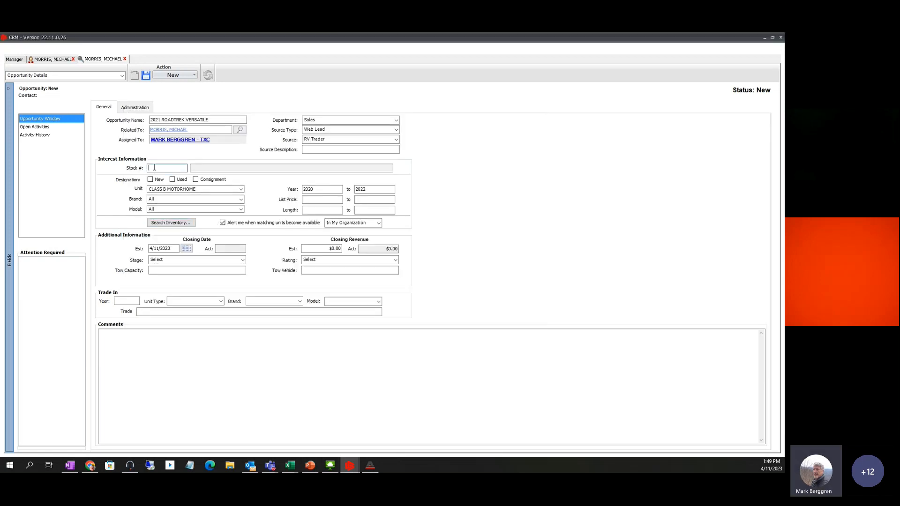
text(R85500)
key(Tab)
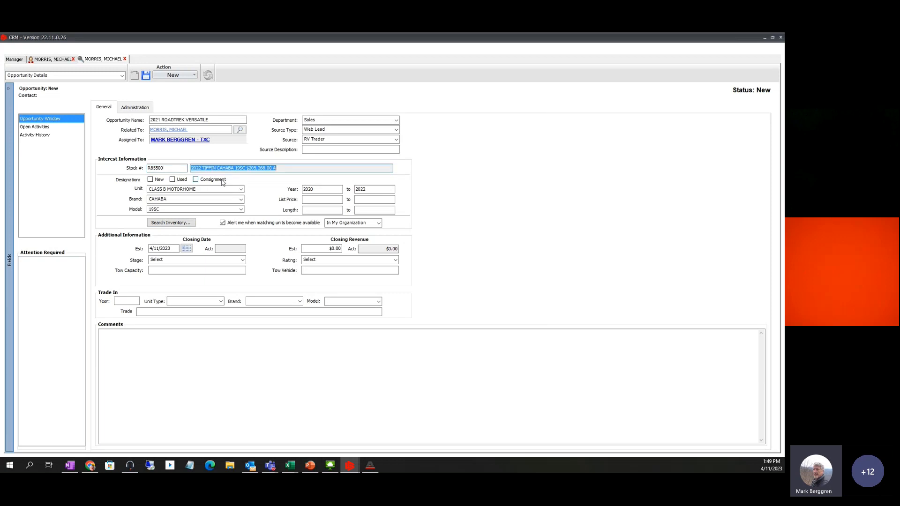
click(291, 169)
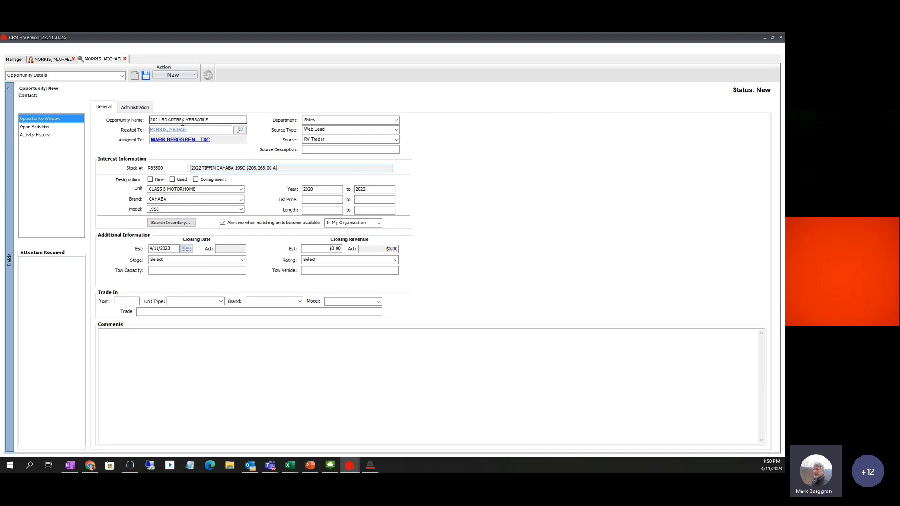
click(227, 120)
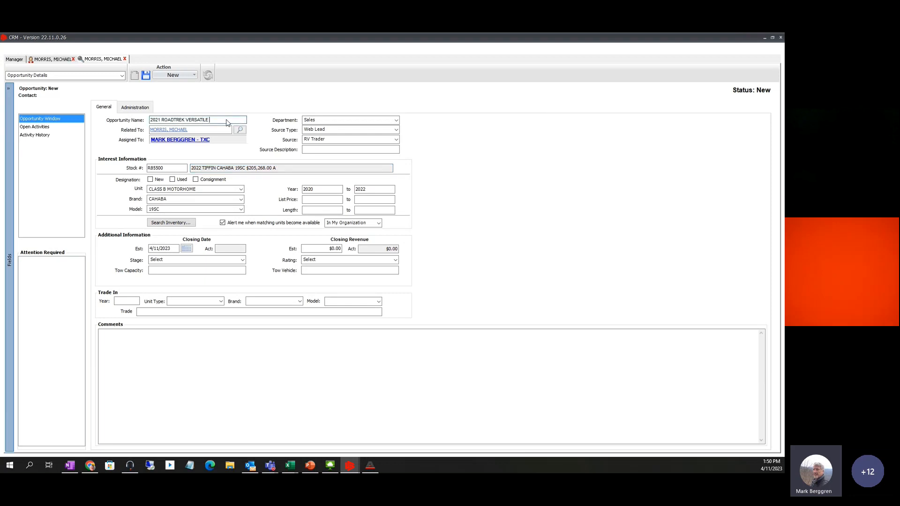
text(CAHA)
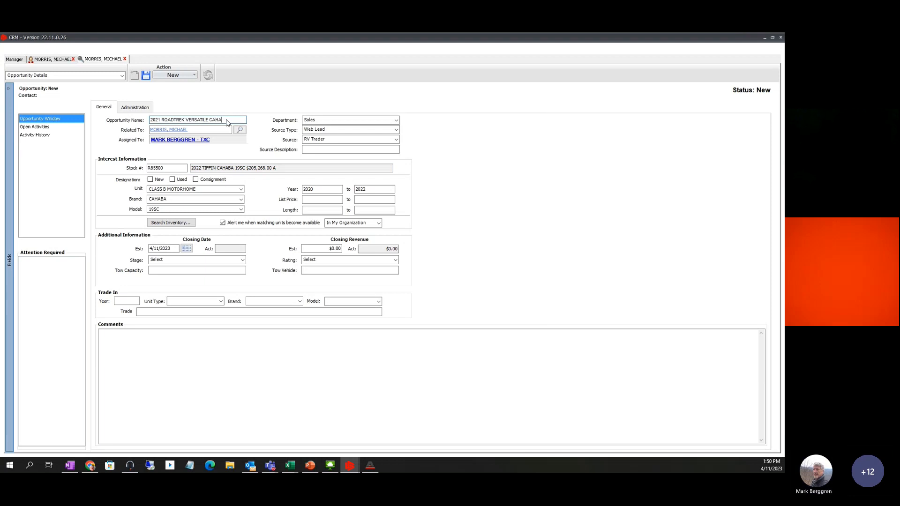
text(BA)
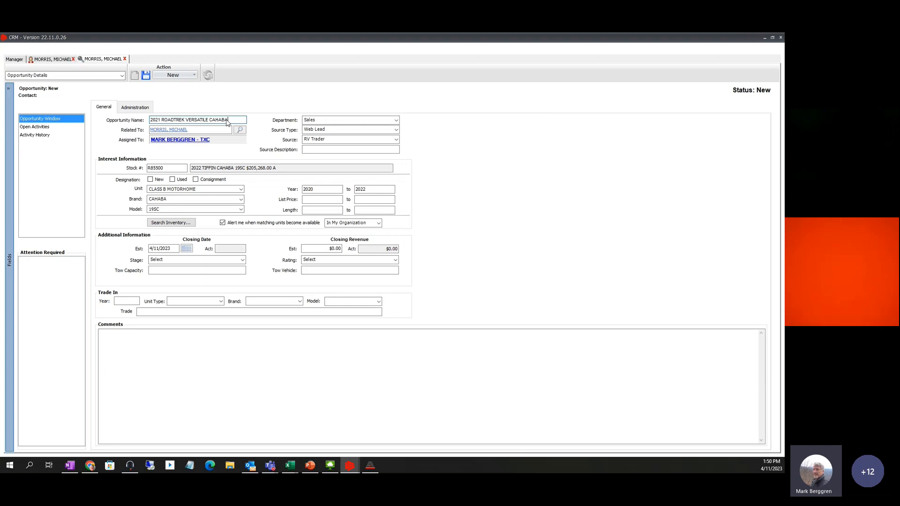
Set the stage to Quote Given and estimated closing revenue to $200,000.00
click(243, 261)
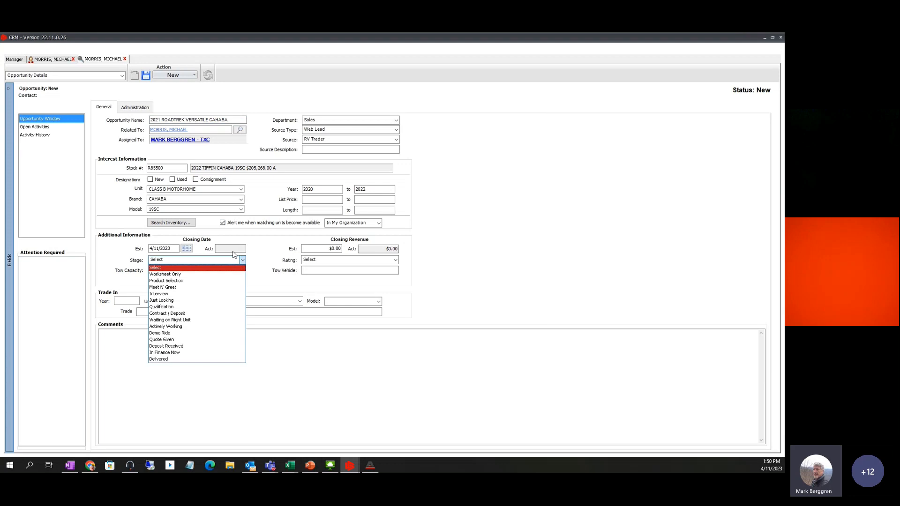
click(169, 340)
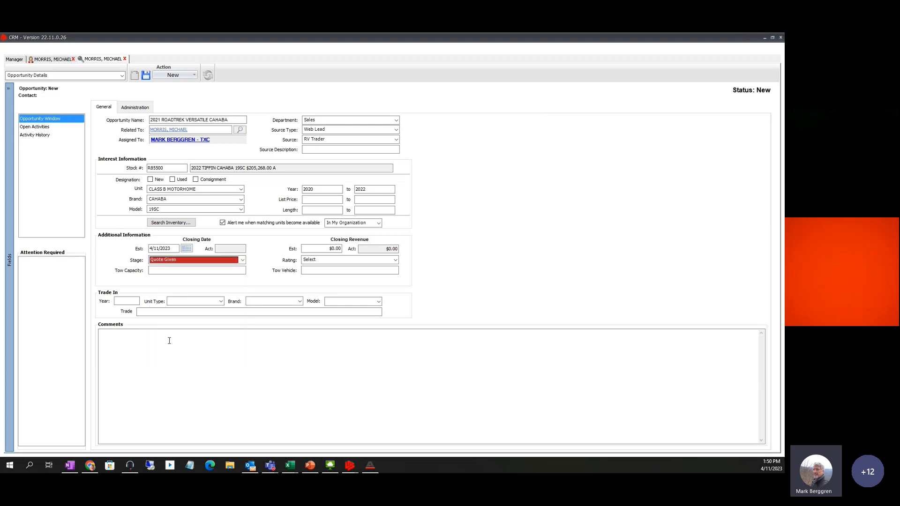
click(324, 249)
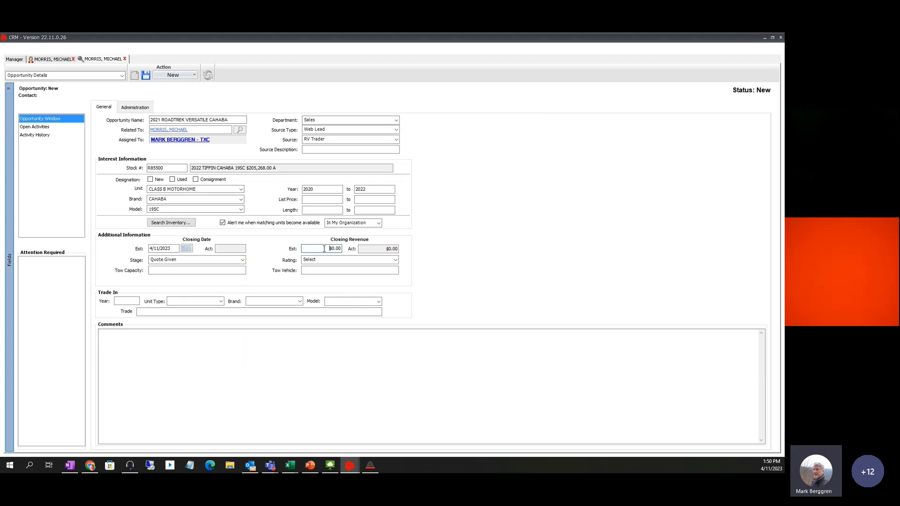
drag(323, 249, 349, 250)
text(200000)
click(332, 258)
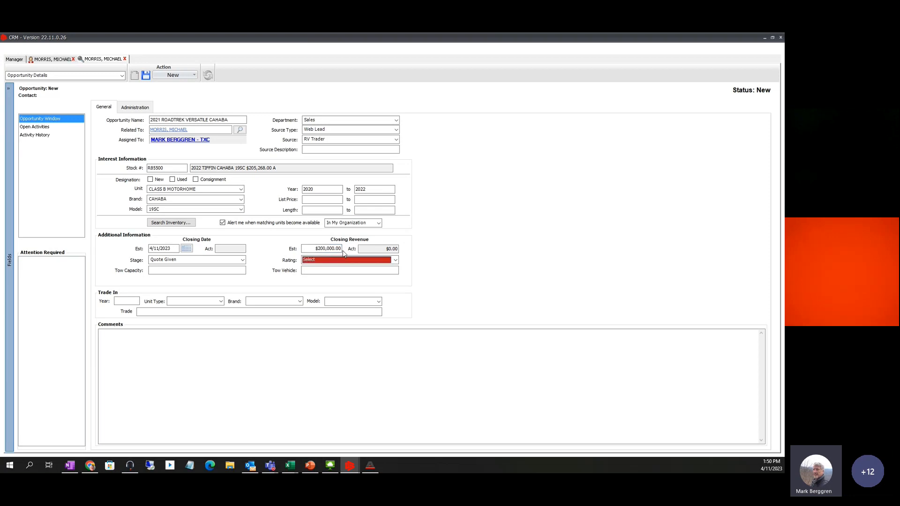
Rate the opportunity Hot and move into the Comments box
click(396, 260)
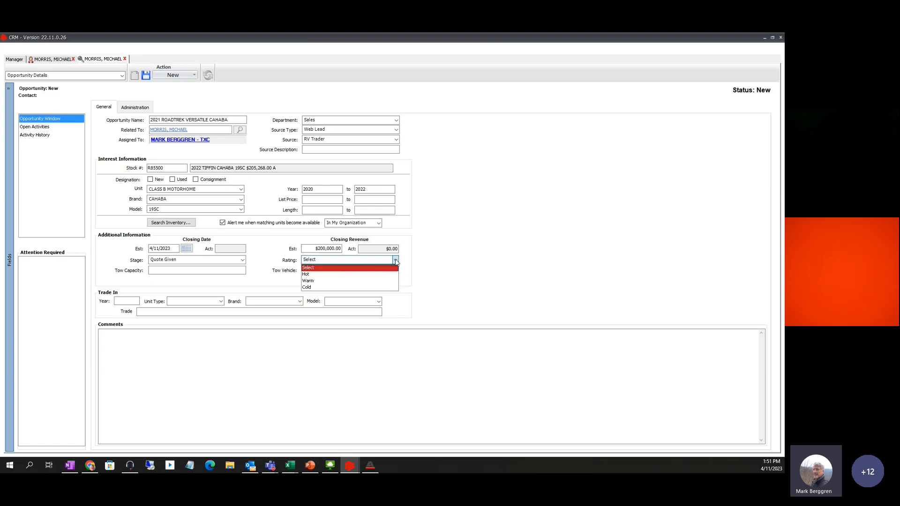
click(302, 275)
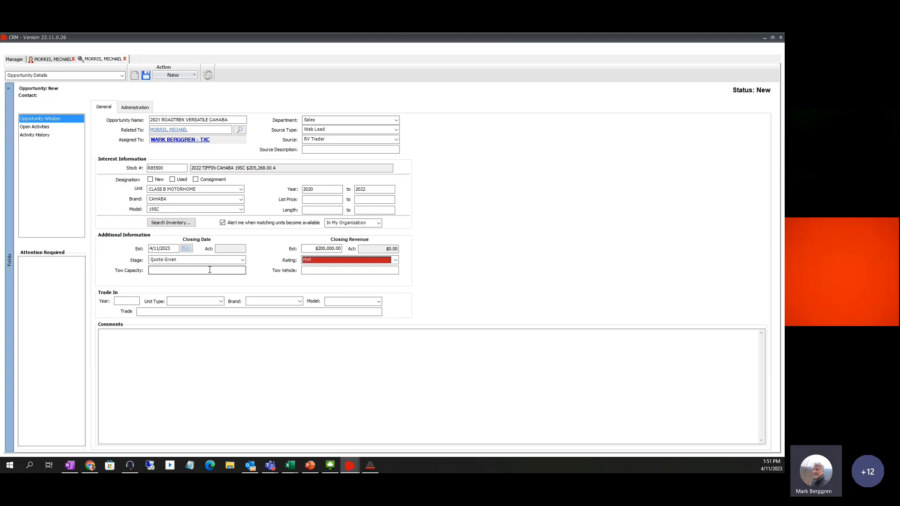
click(113, 342)
click(112, 340)
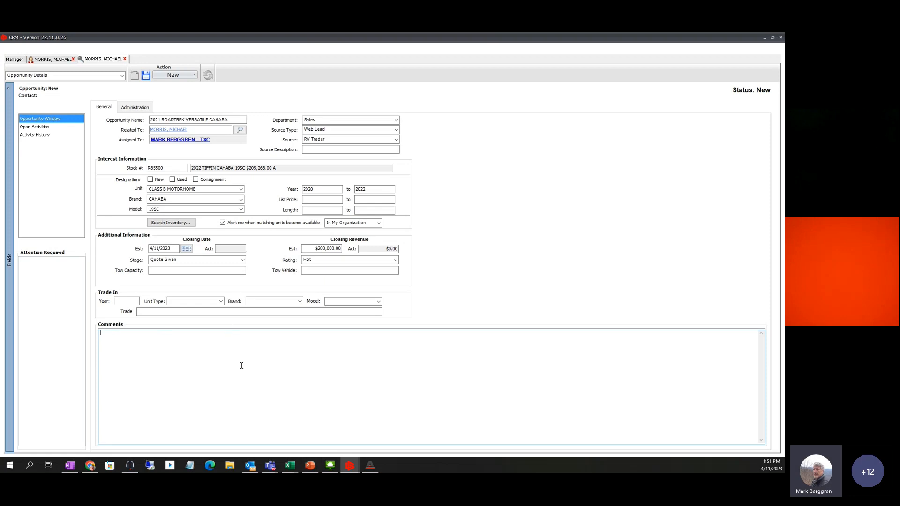
Save the 2021 ROADTREK VERSATILE CAHABA opportunity so its status shows Open
click(146, 76)
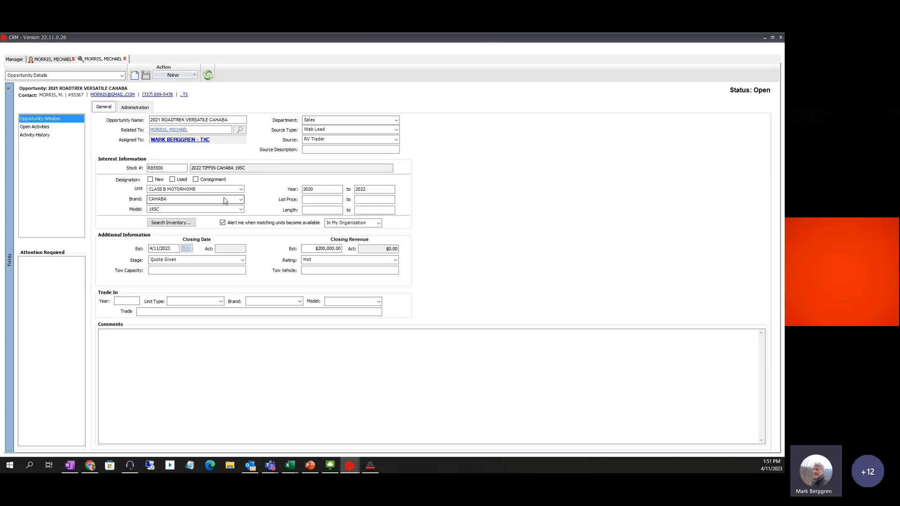
click(195, 75)
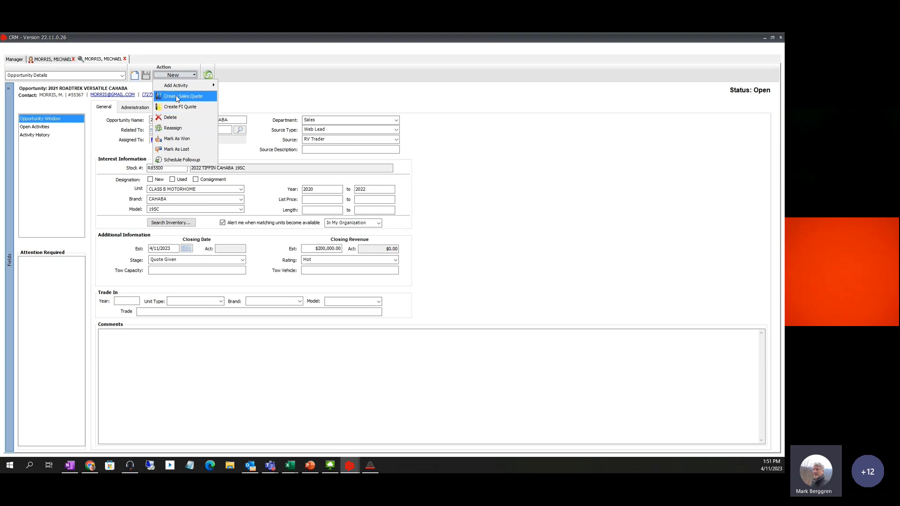
Create a Sales Quote for the opportunity and accept the HOU stock-transfer warning
click(177, 97)
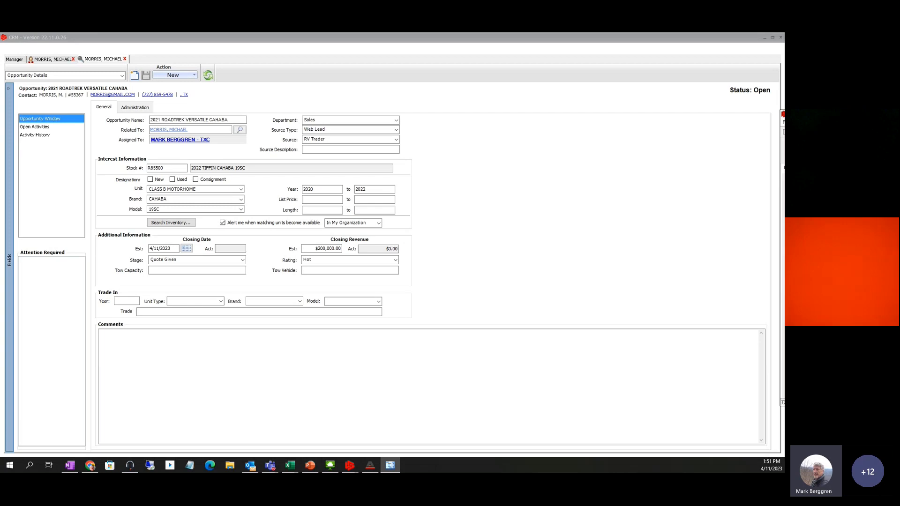
drag(783, 114, 233, 73)
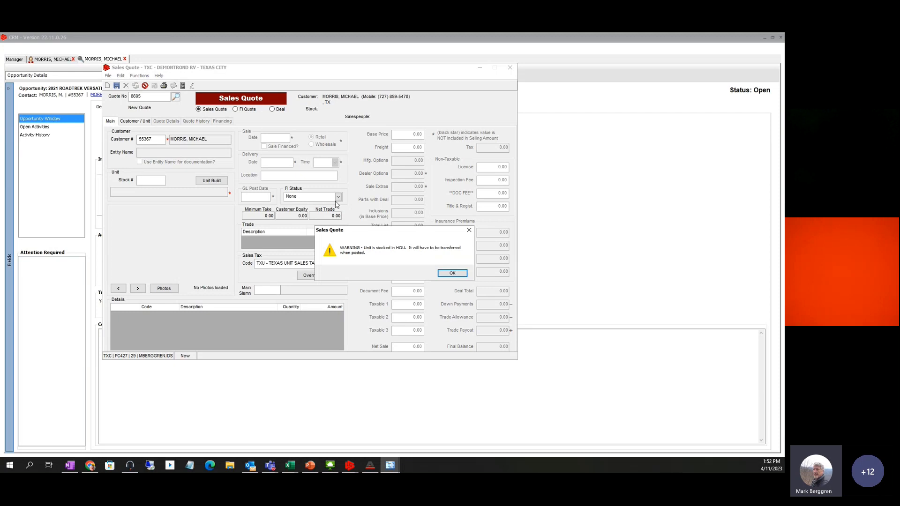
click(453, 274)
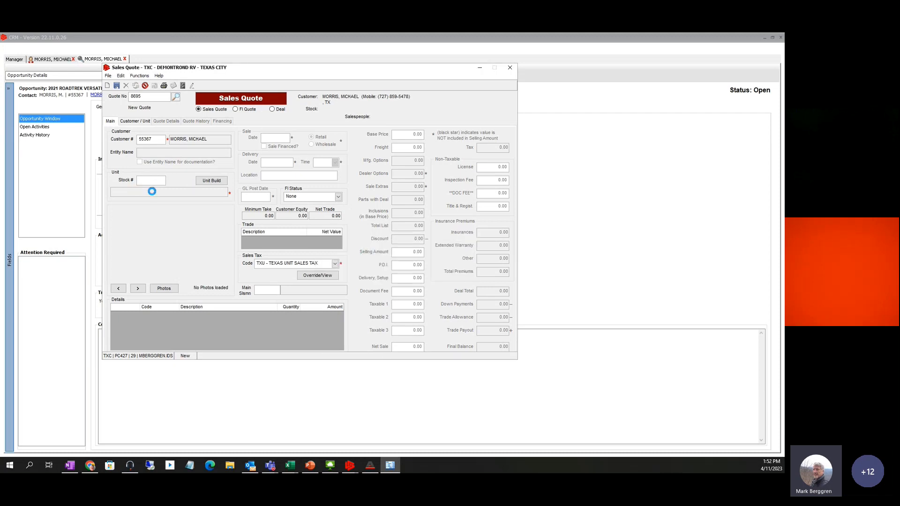
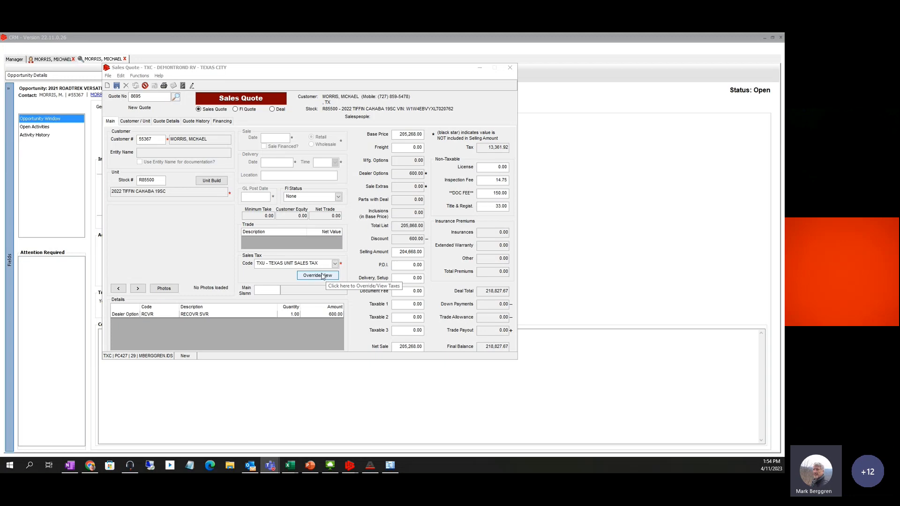
Override the Texas unit tax and inventory tax amounts to 0 so the tax reads 0.00
click(323, 275)
click(323, 275)
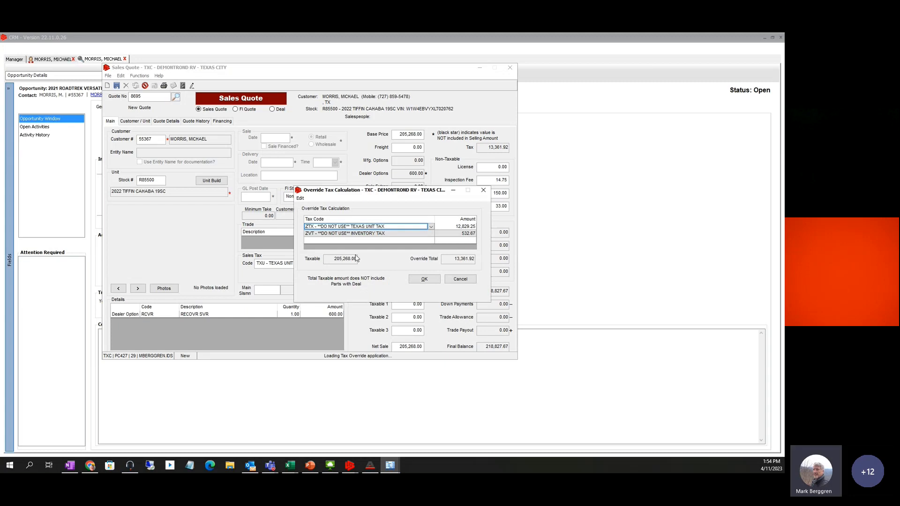
click(469, 228)
text(0)
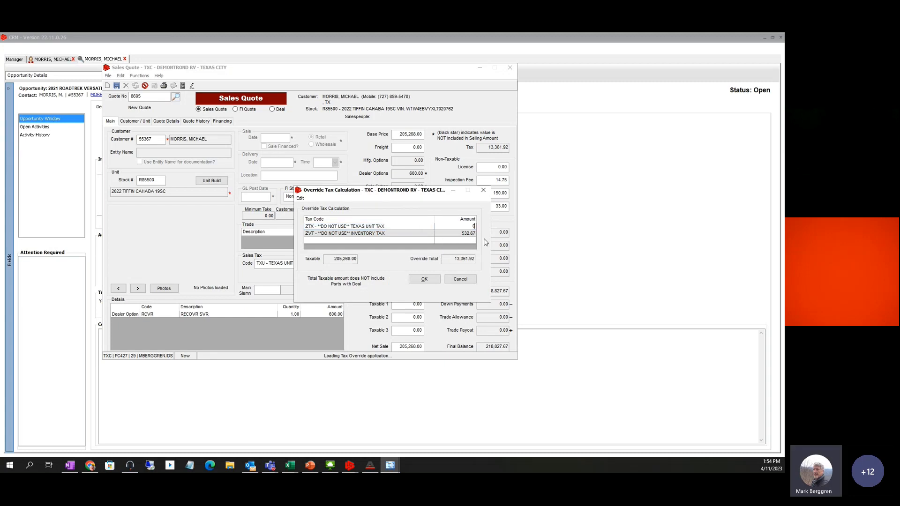
click(465, 233)
text(0)
click(431, 279)
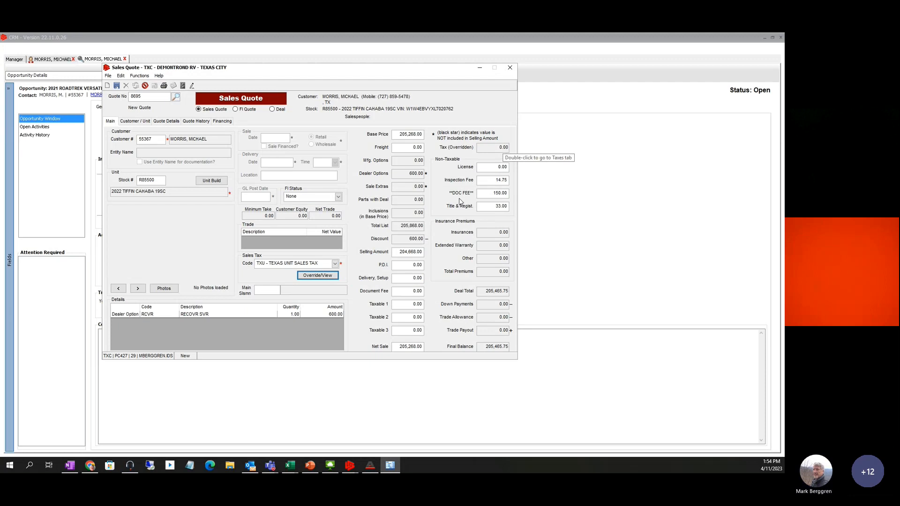
Switch the sales tax code to EXE and confirm the exemption number prompt
click(335, 263)
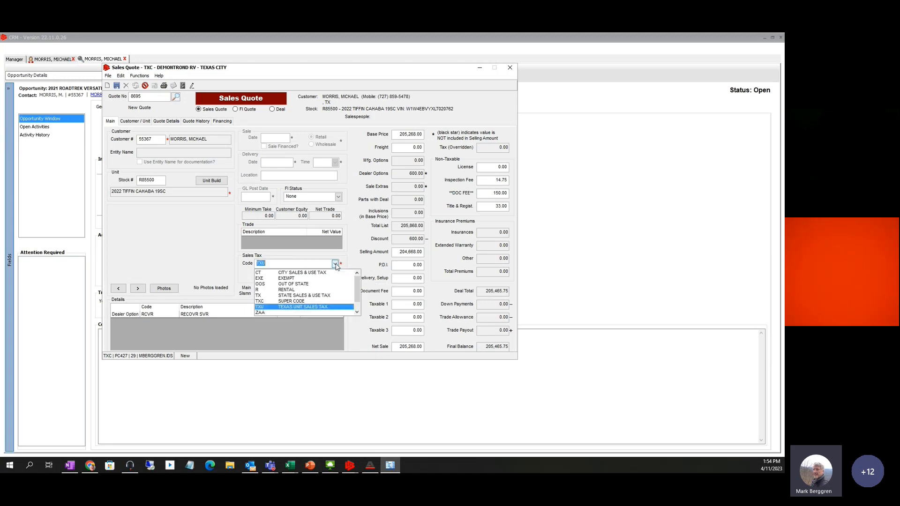
click(284, 280)
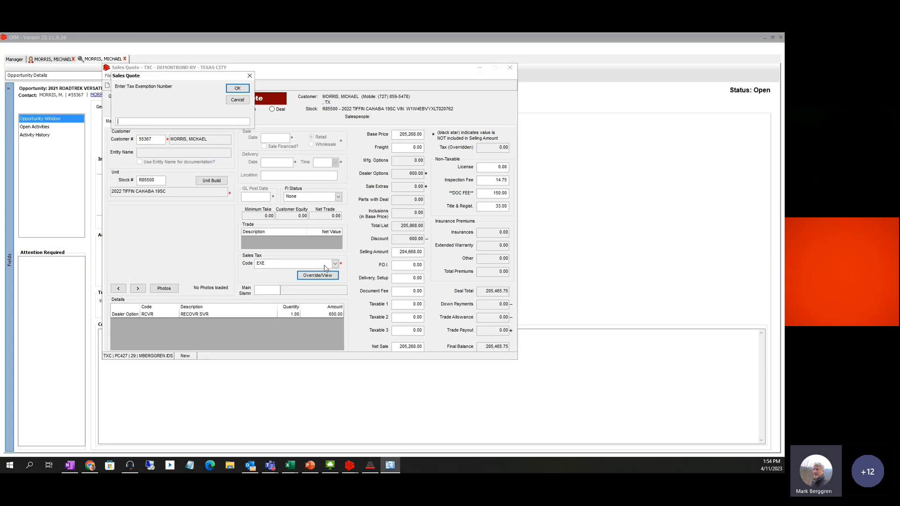
drag(169, 81, 265, 202)
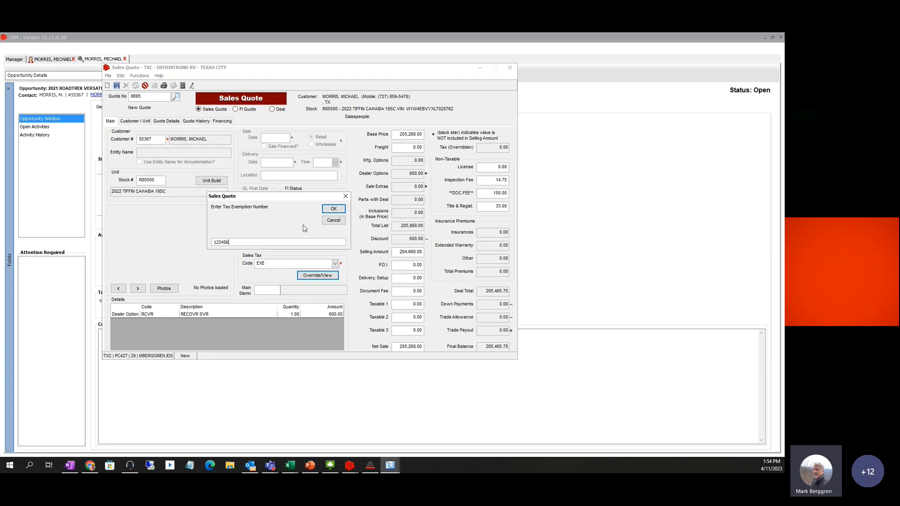
click(331, 209)
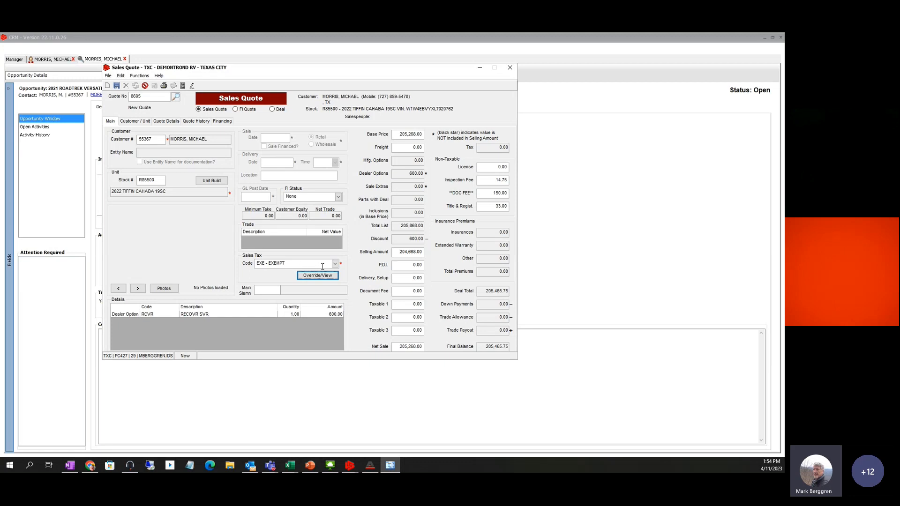
Try the OOS out-of-state code, then settle on TXU Texas Unit Sales Tax
click(335, 263)
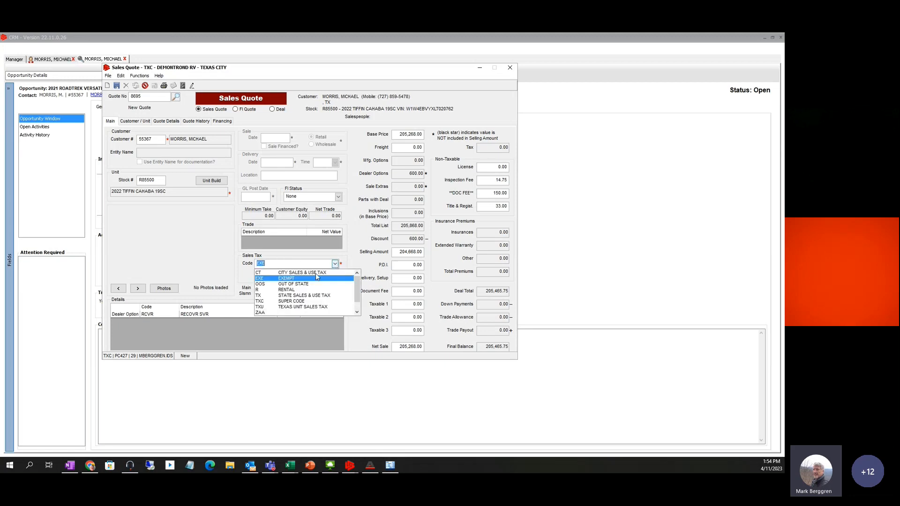
click(263, 284)
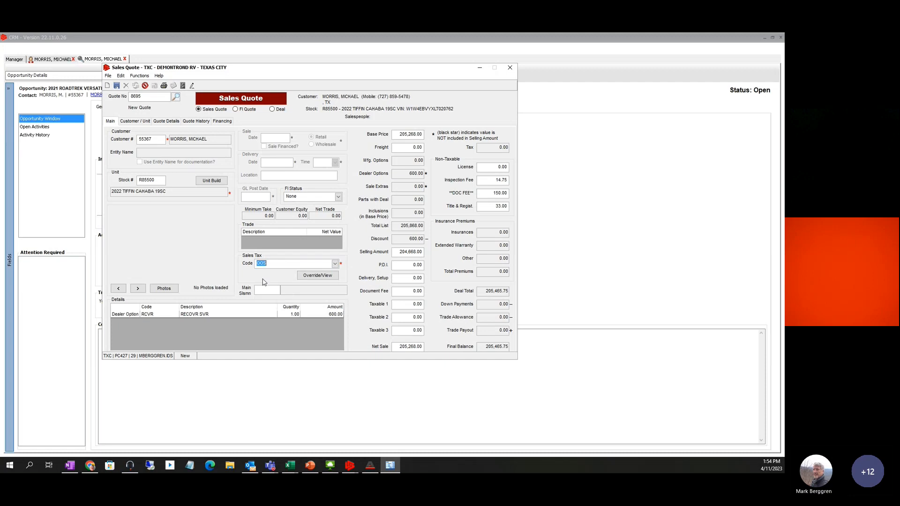
key(Tab)
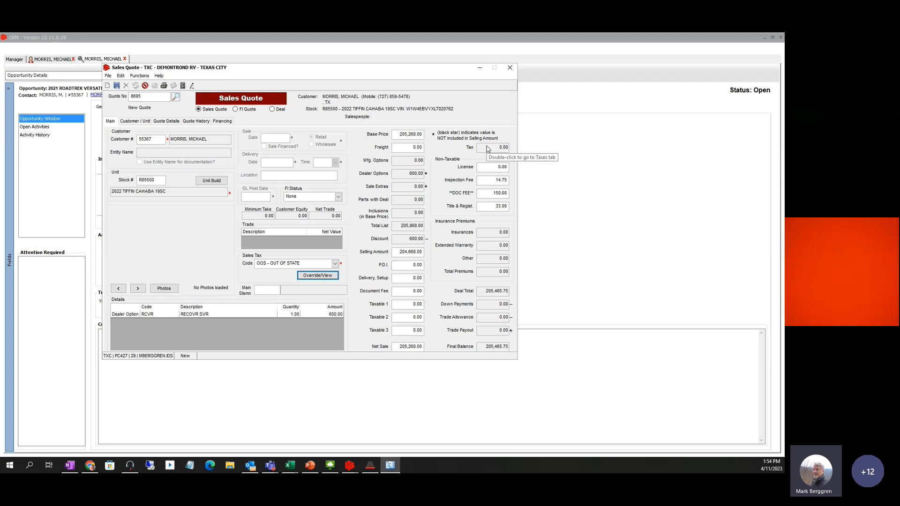
click(335, 263)
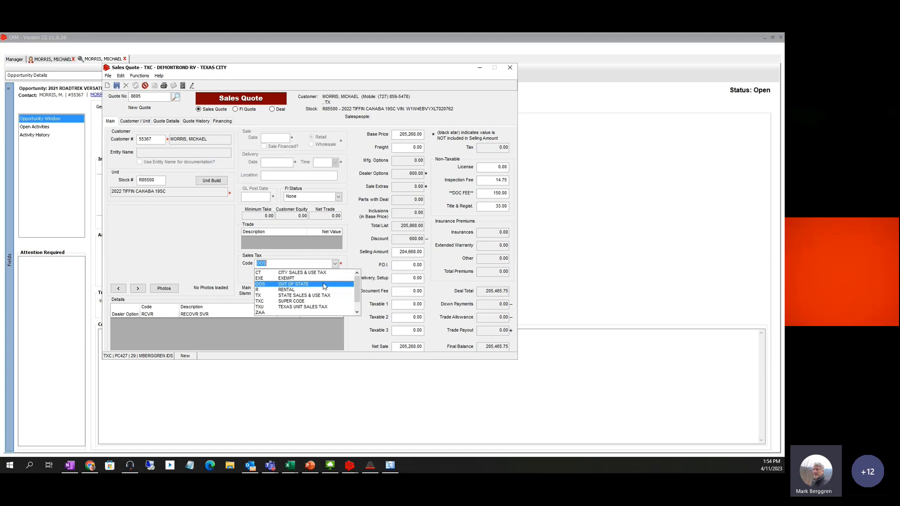
click(295, 308)
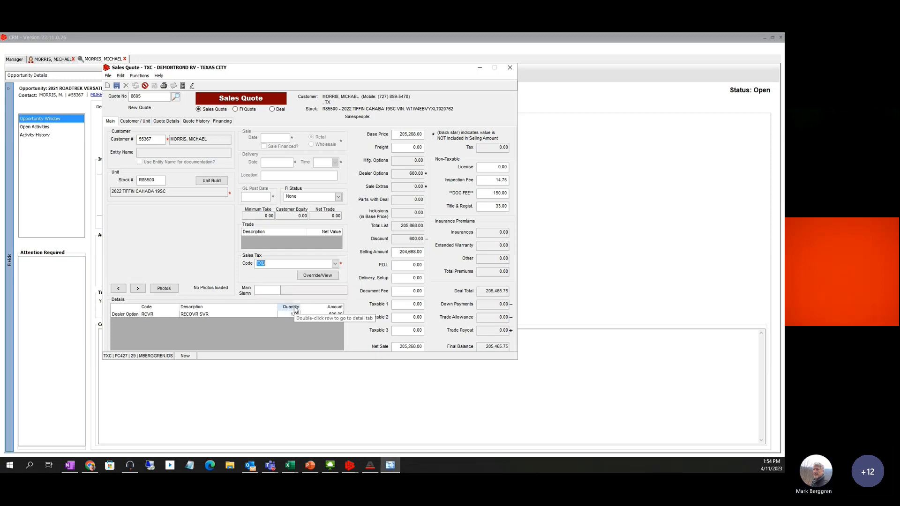
key(Tab)
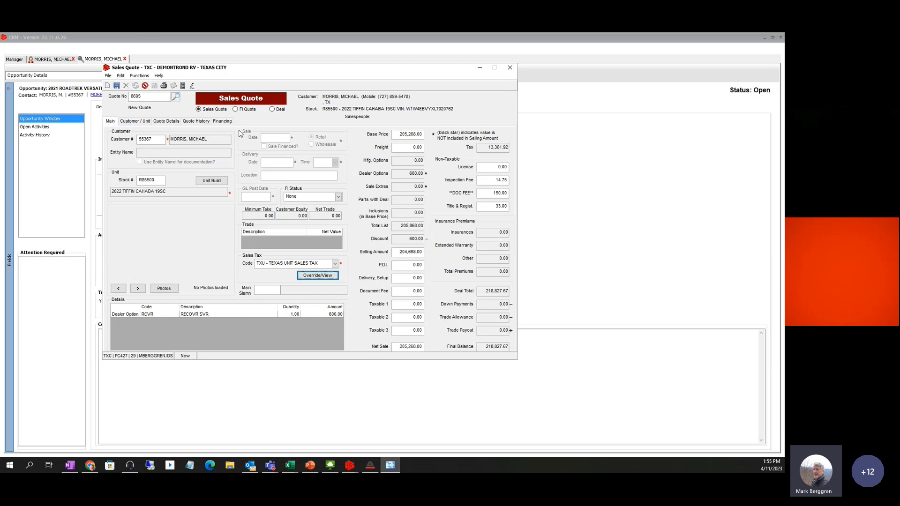
On Customer / Unit, create a co-buyer from the customer's key data and enter the co-buyer's first name
click(130, 121)
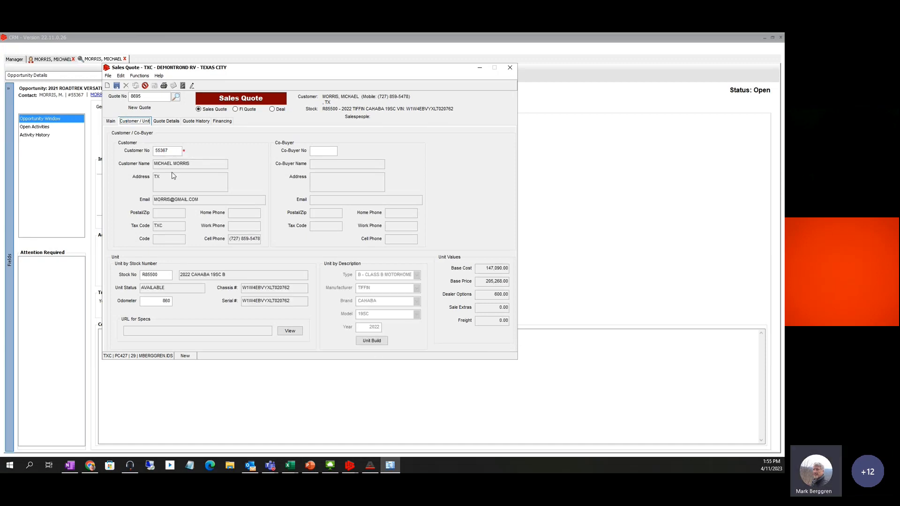
double_click(327, 150)
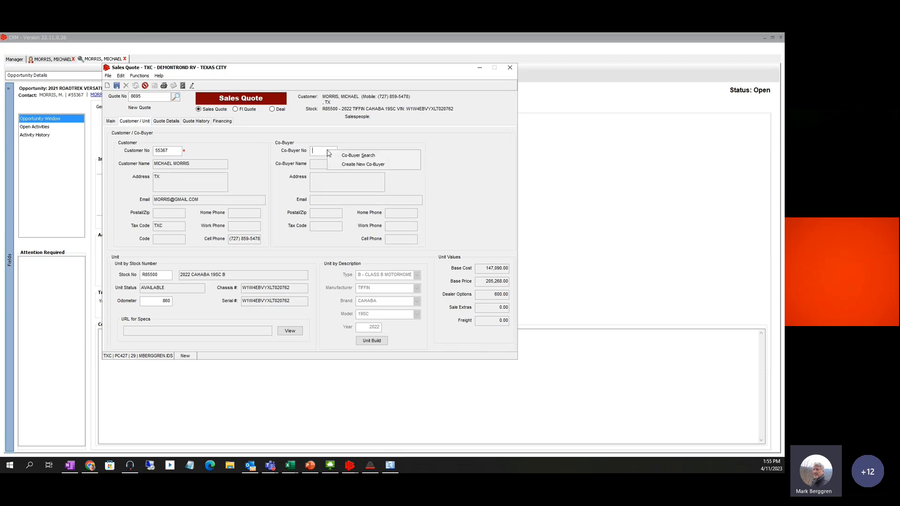
click(354, 164)
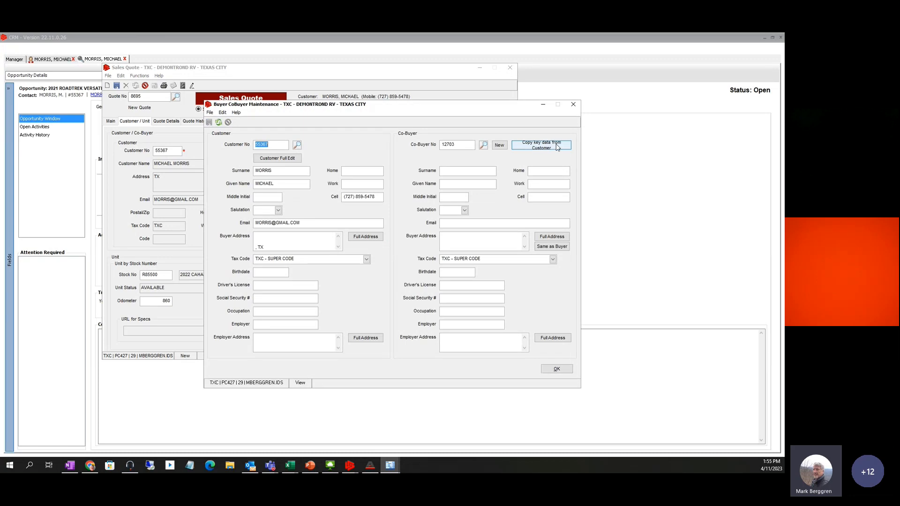
click(544, 147)
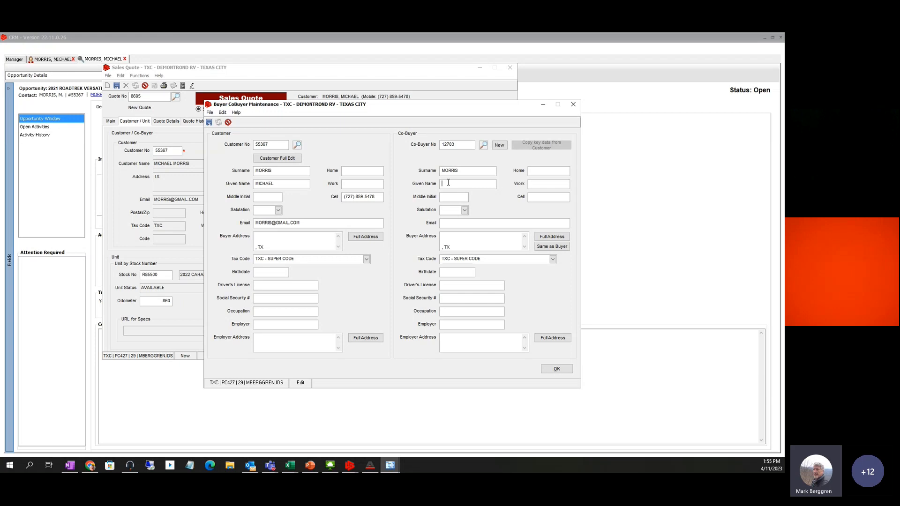
text(DONNA)
click(557, 368)
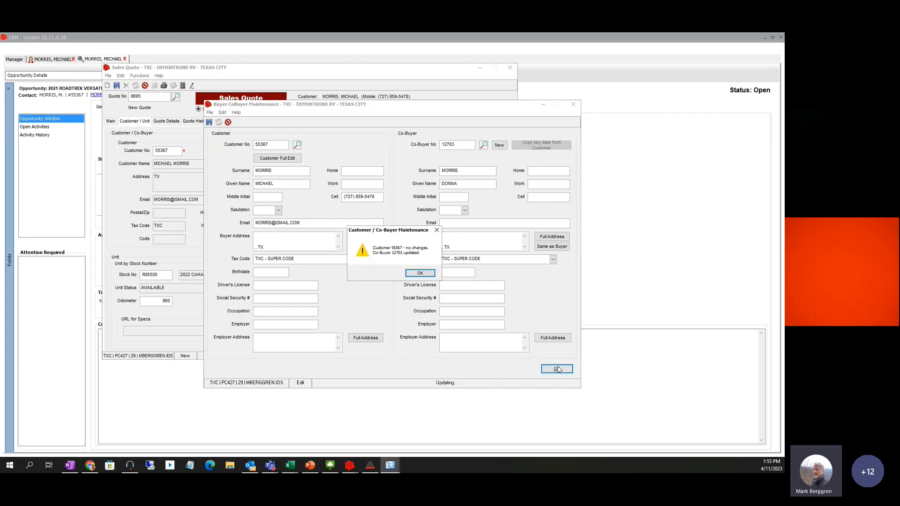
click(416, 273)
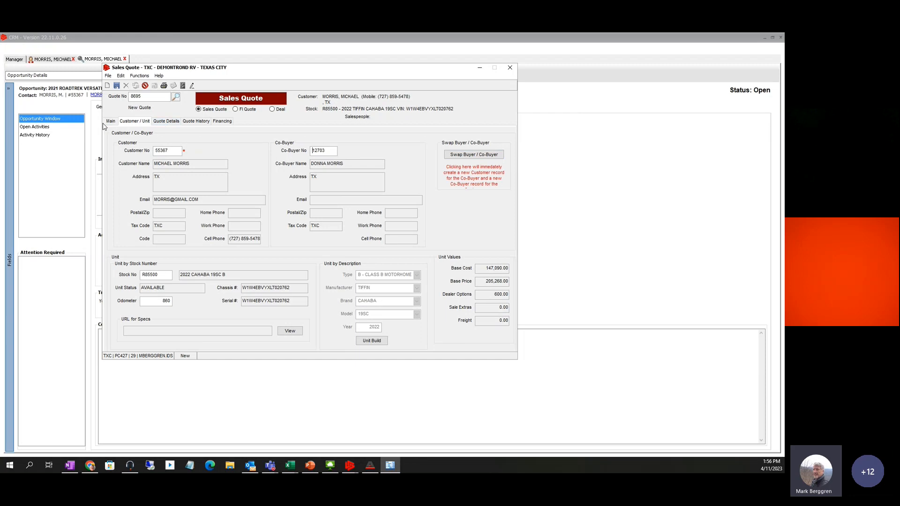
Enter the trade-in as a 2021 Forest River Vibe travel trailer
click(173, 123)
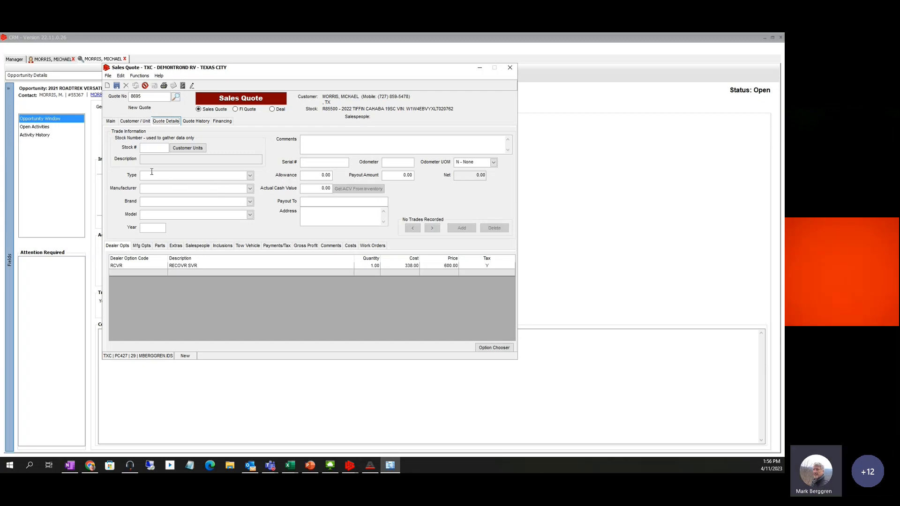
click(250, 176)
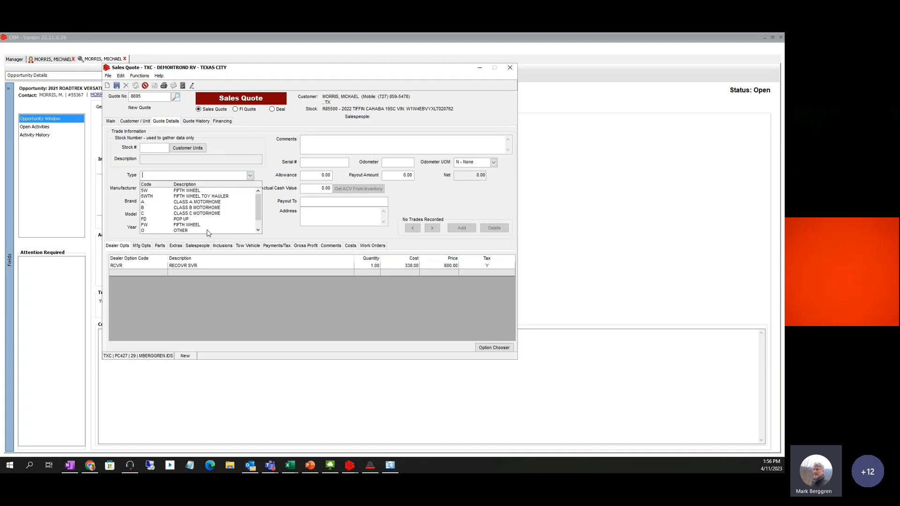
scroll(237, 217, down, 1)
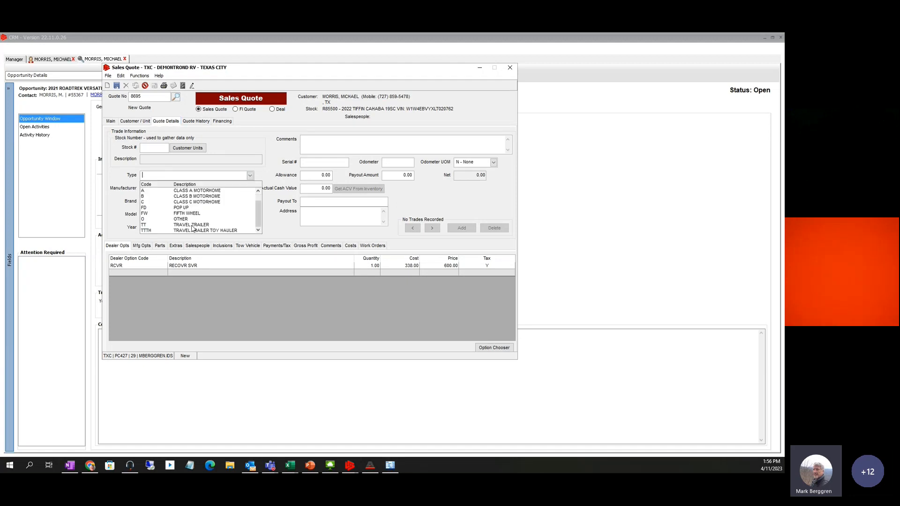
click(193, 224)
click(161, 188)
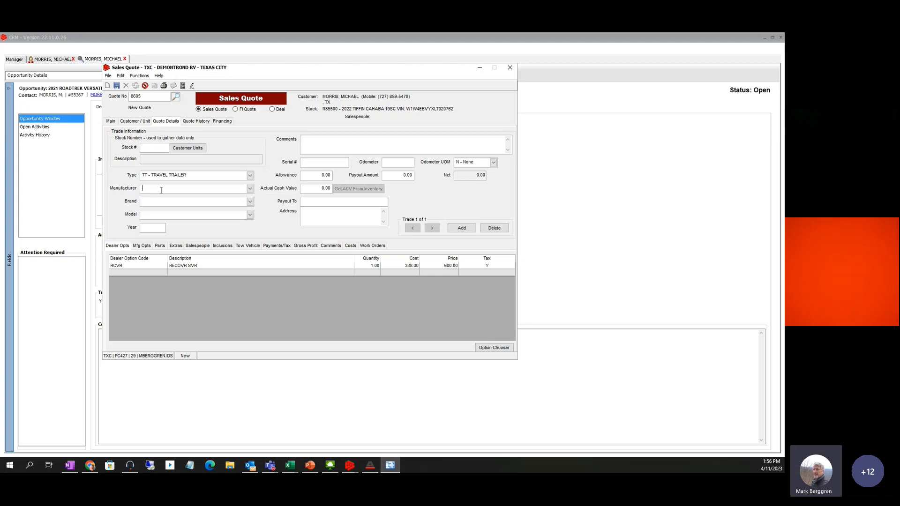
text(FOREST RIVER)
key(Tab)
text(V)
key(Tab)
text(2021)
Set the trade allowance to 25,000, payout to 15,000 and actual cash value to 24,000
click(316, 174)
text(25)
key(Tab)
drag(403, 175, 429, 175)
text(15000)
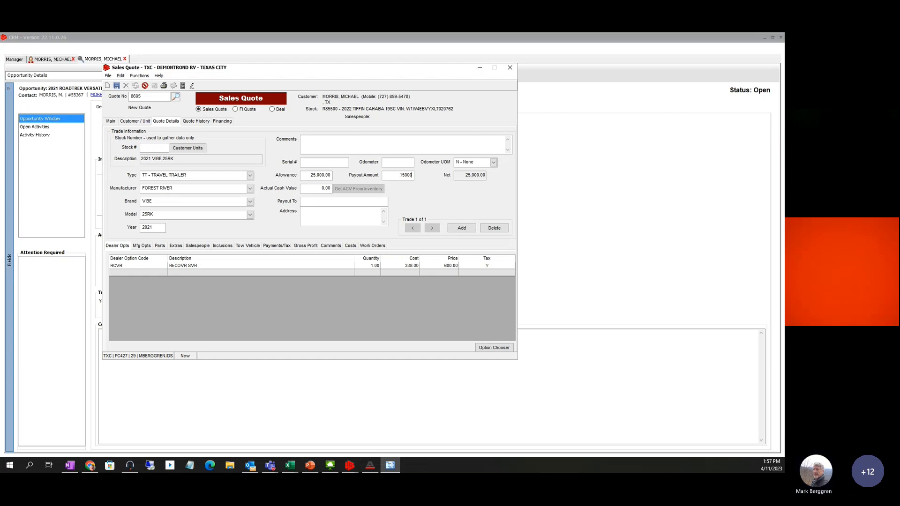
click(326, 188)
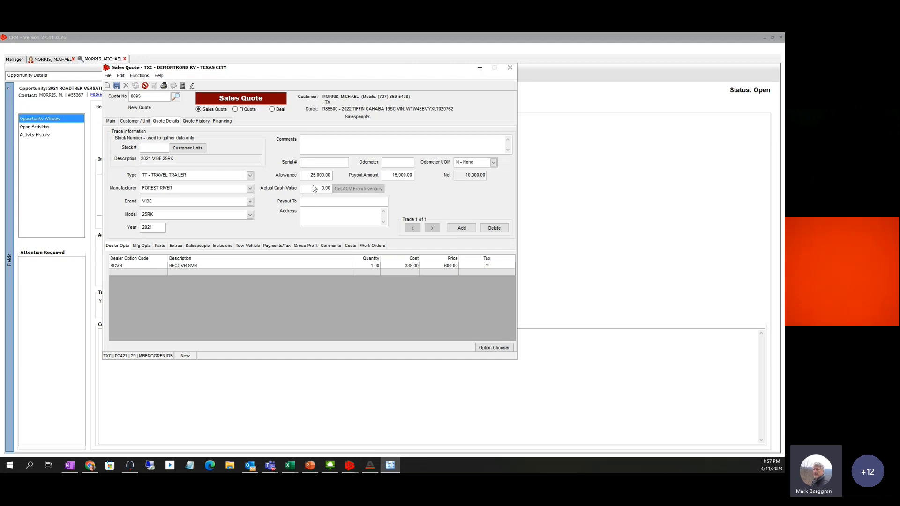
double_click(334, 188)
text(24000)
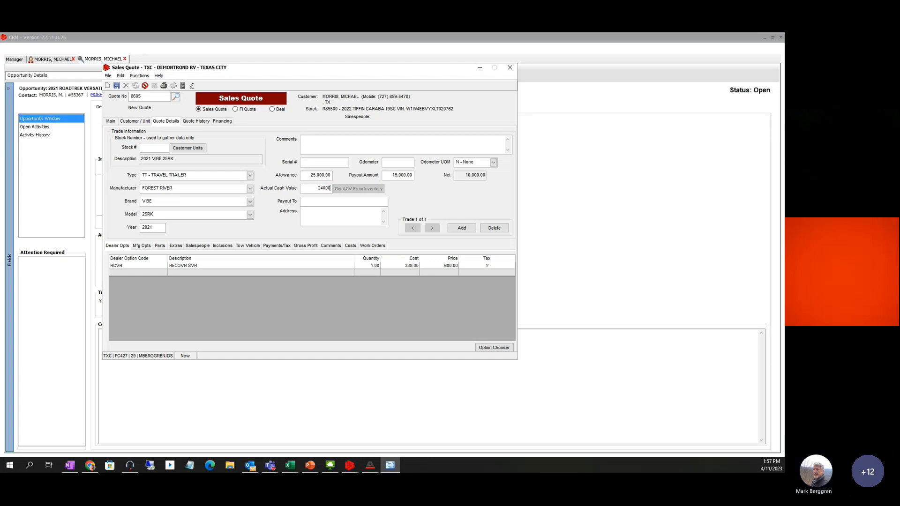
key(Tab)
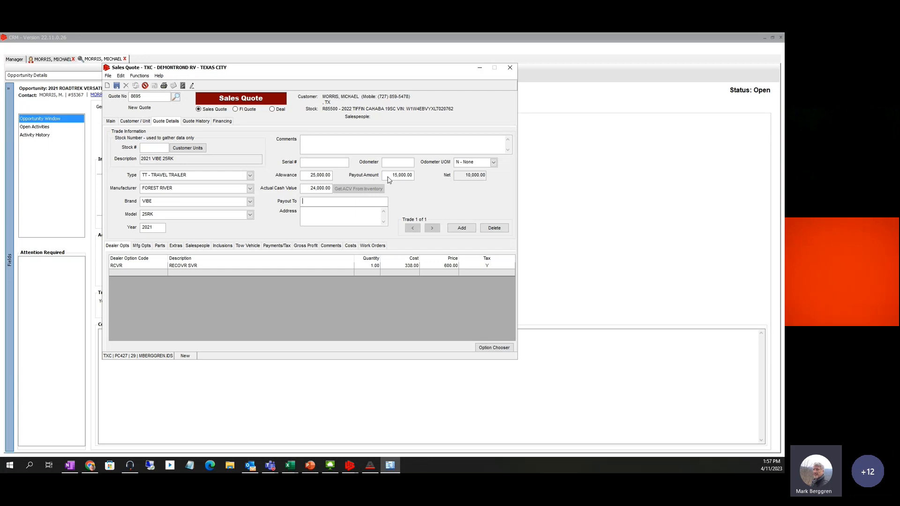
click(110, 122)
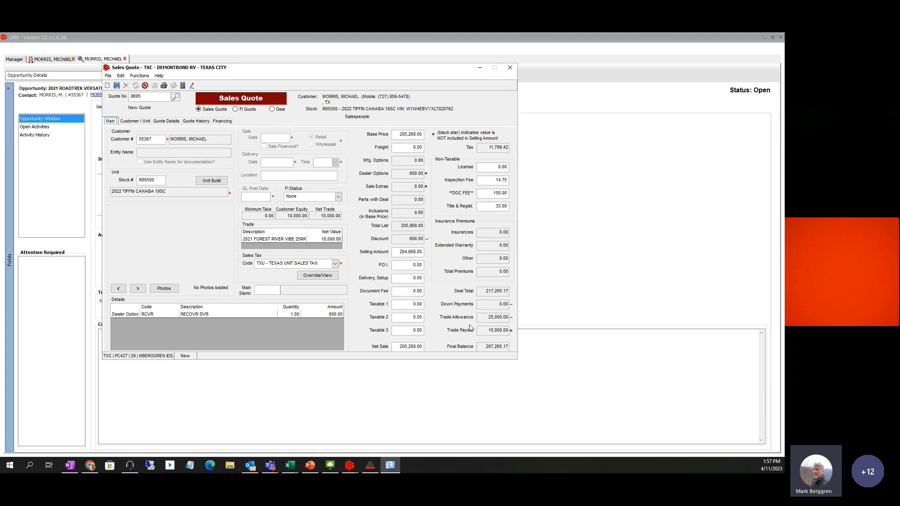
click(161, 123)
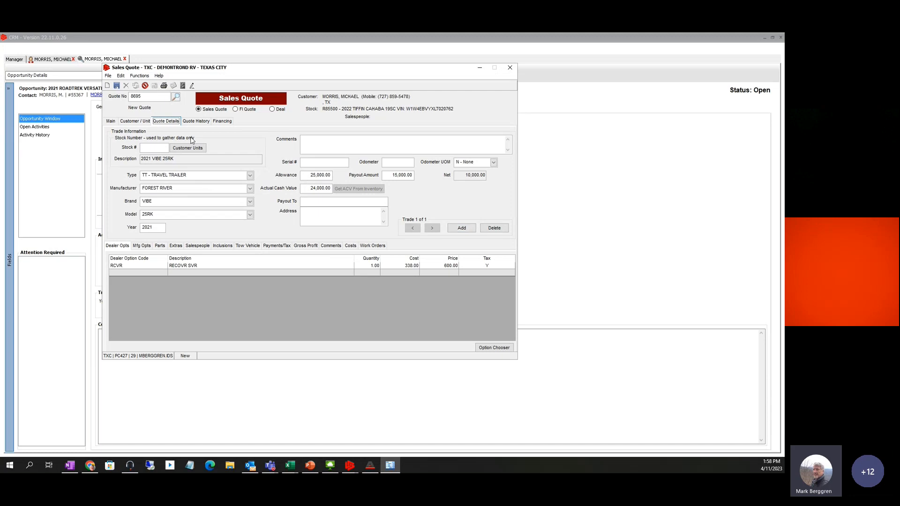
click(462, 229)
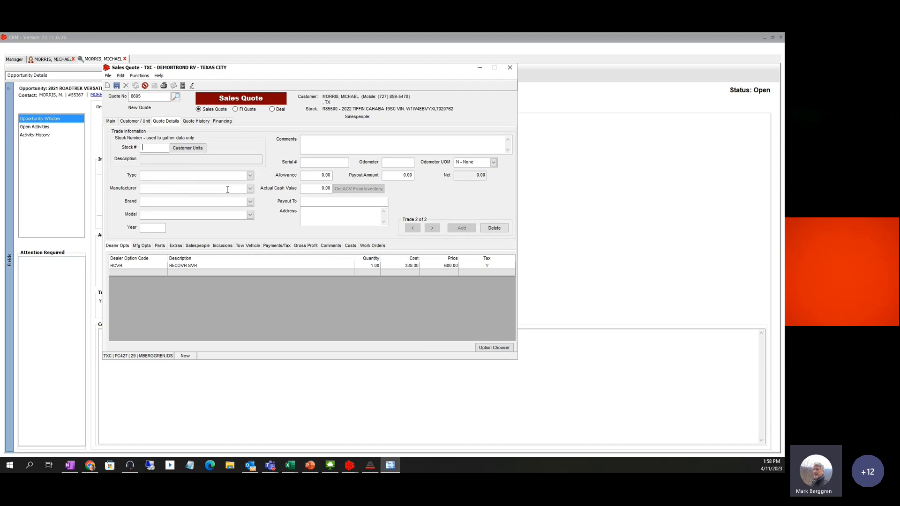
click(497, 226)
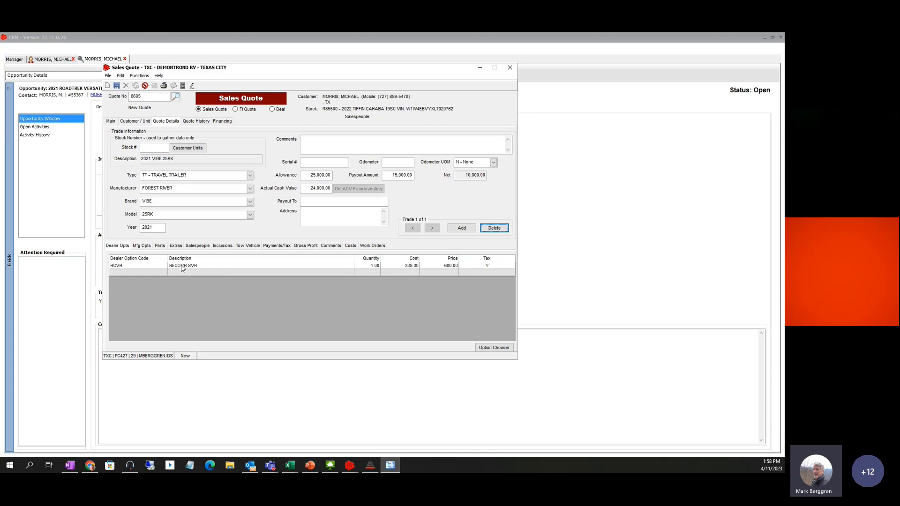
From All Options, tick PDITT2B advanced package and W/DSTACK stackable washer and dryer and add them
click(496, 348)
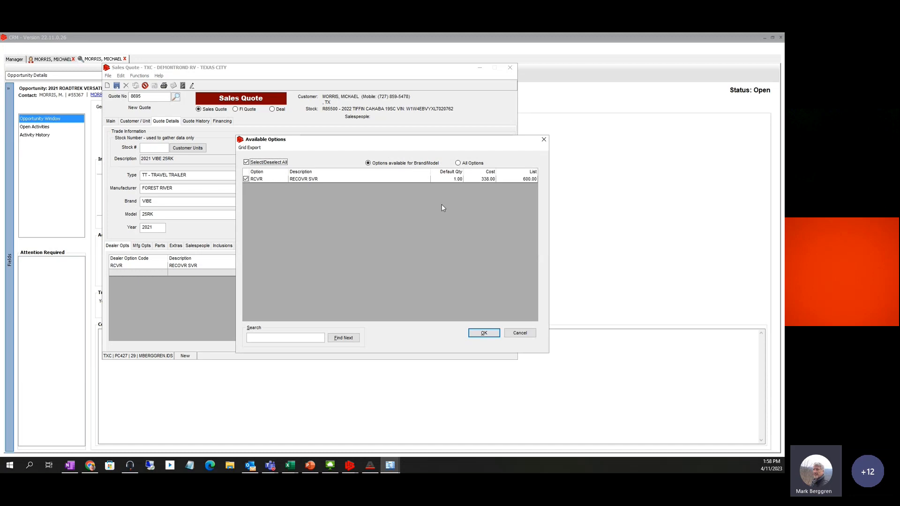
click(458, 164)
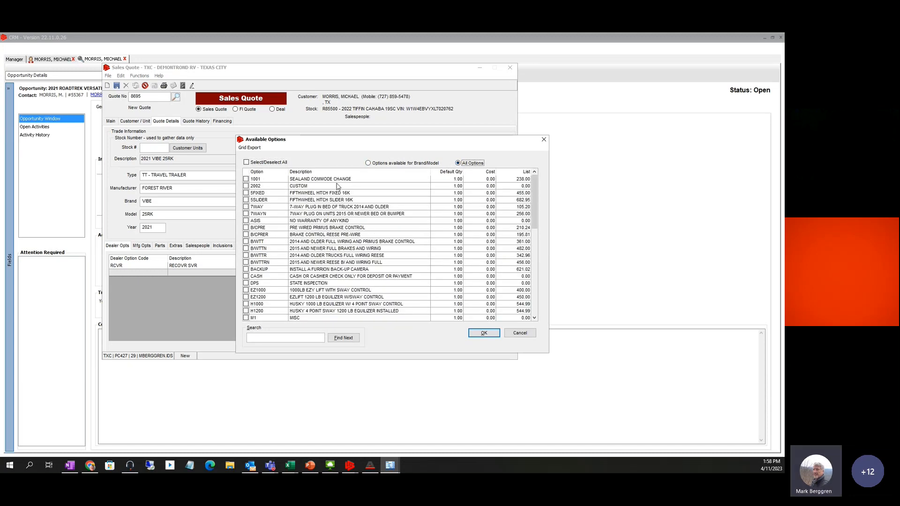
drag(533, 211, 535, 281)
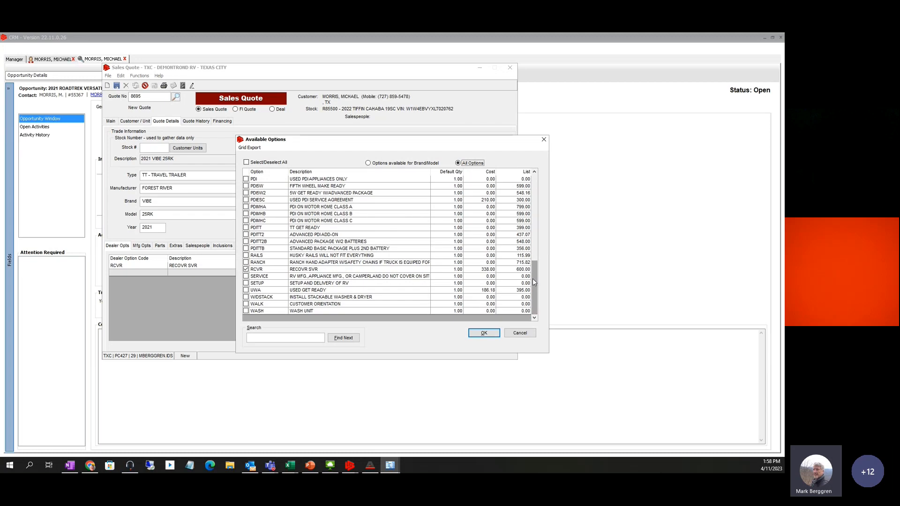
click(246, 297)
click(246, 242)
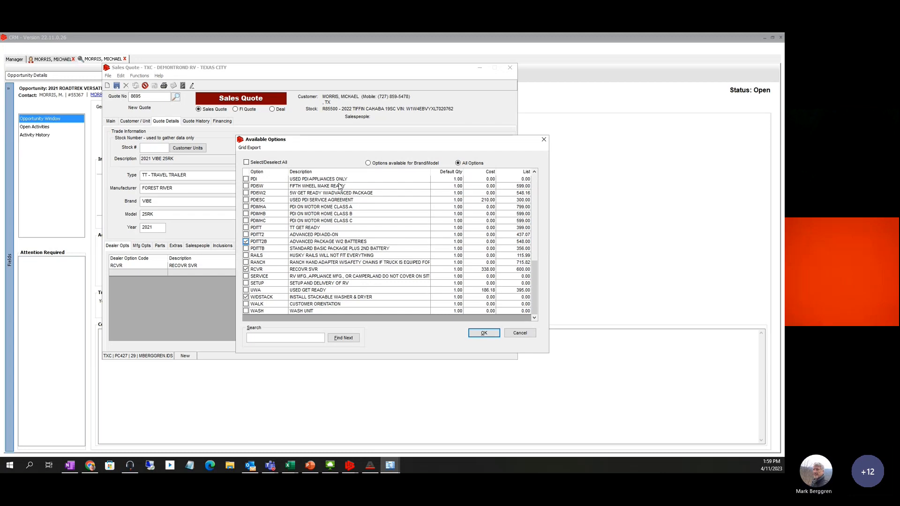
scroll(360, 257, up, 4)
scroll(360, 256, up, 7)
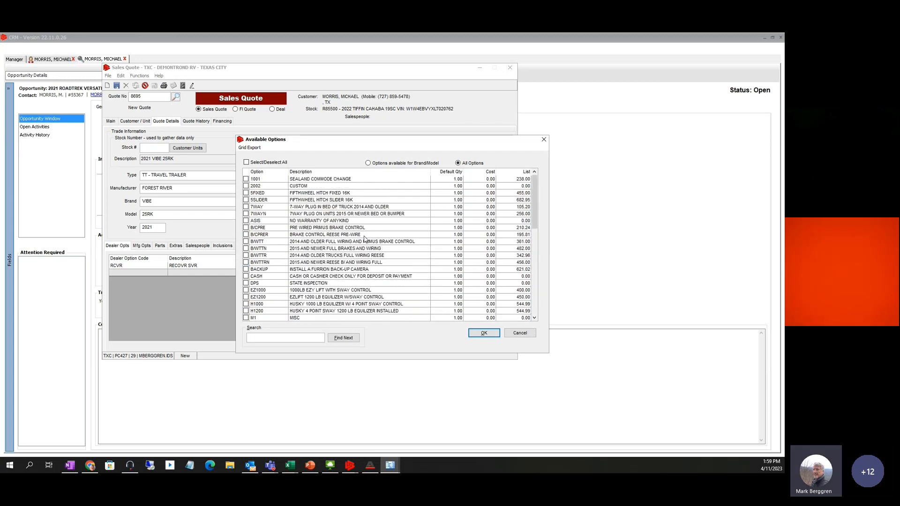
scroll(363, 239, down, 2)
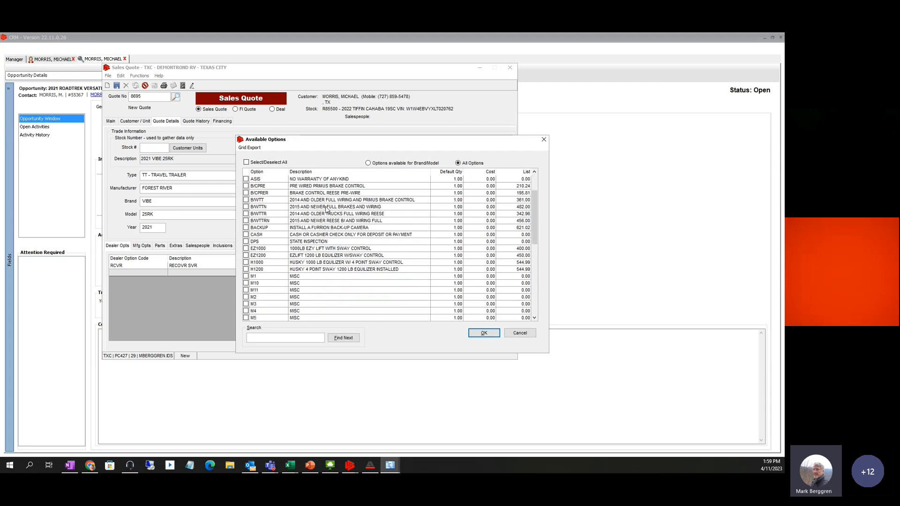
scroll(325, 209, up, 2)
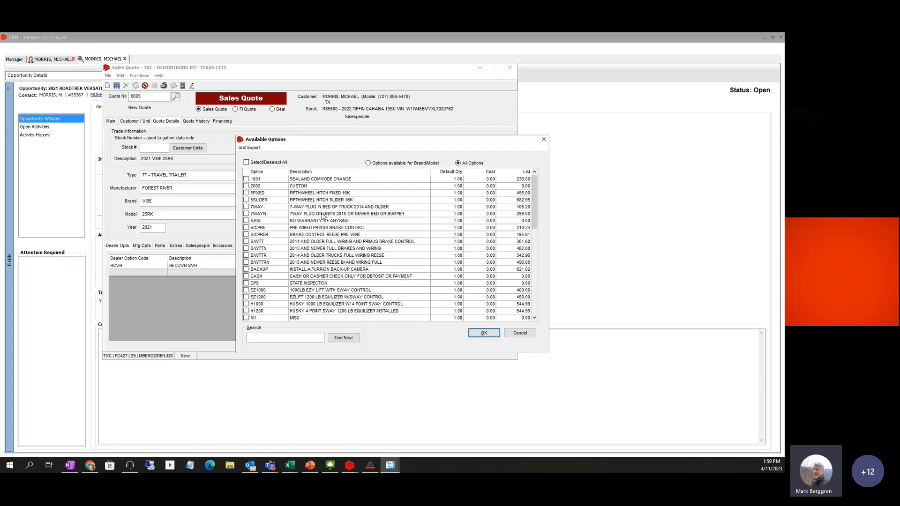
scroll(340, 243, down, 3)
scroll(340, 244, down, 7)
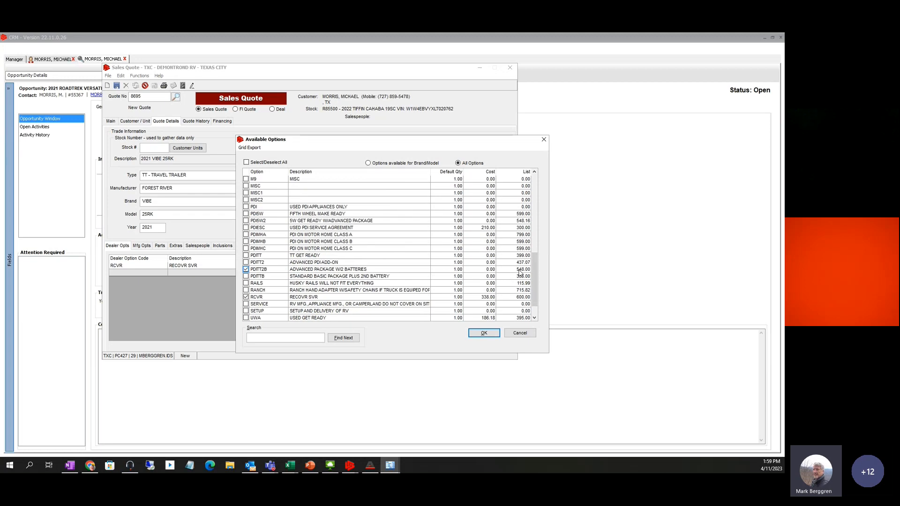
click(483, 333)
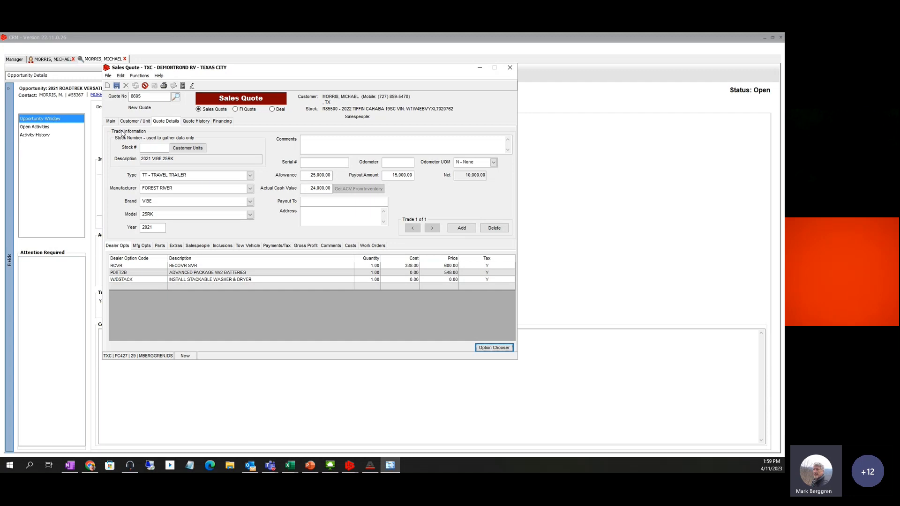
Try a 0 price on PDITT2B, compare the quote totals, then enter 548
click(110, 121)
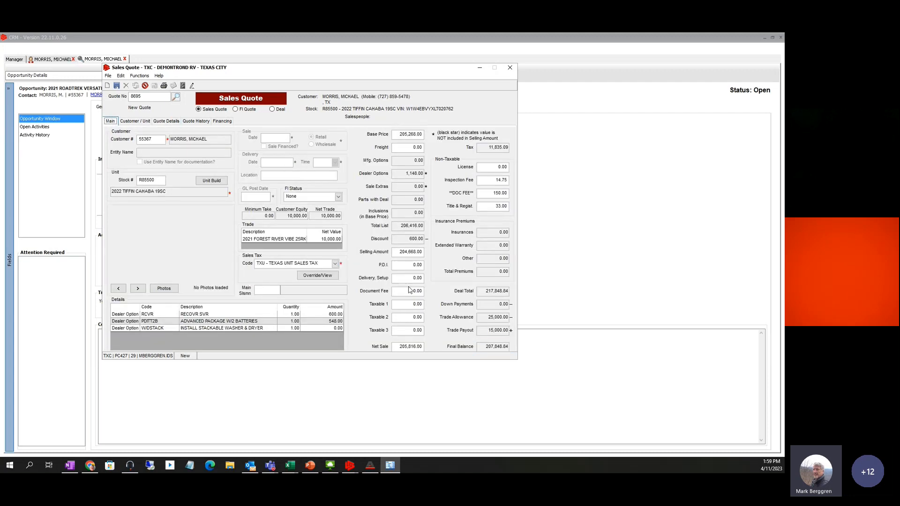
click(166, 121)
click(453, 273)
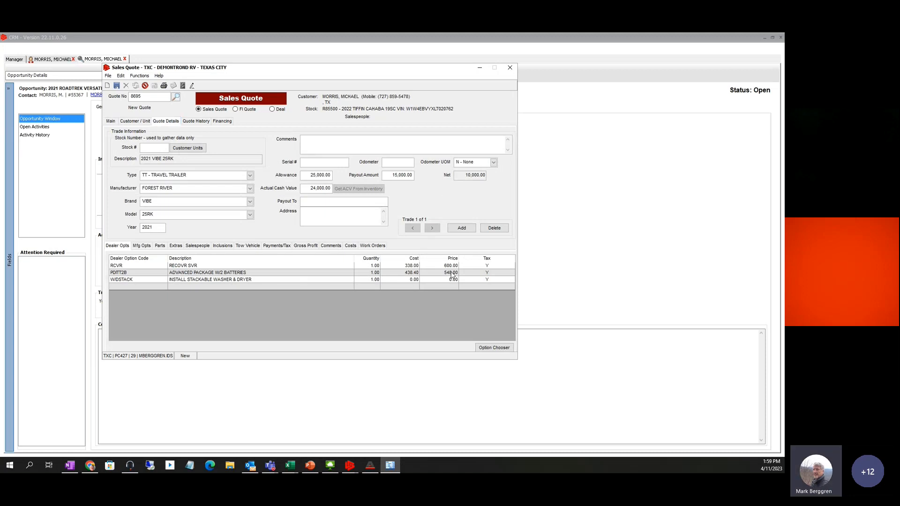
text(0)
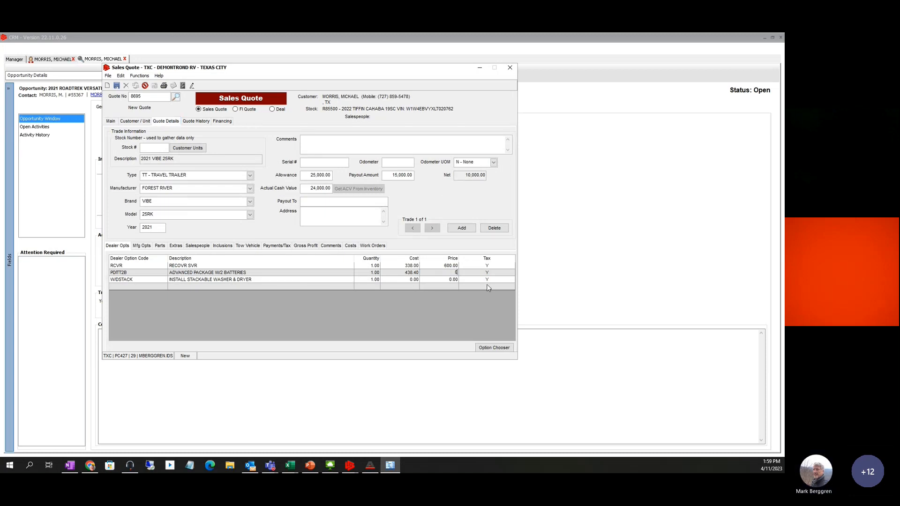
key(Tab)
click(111, 121)
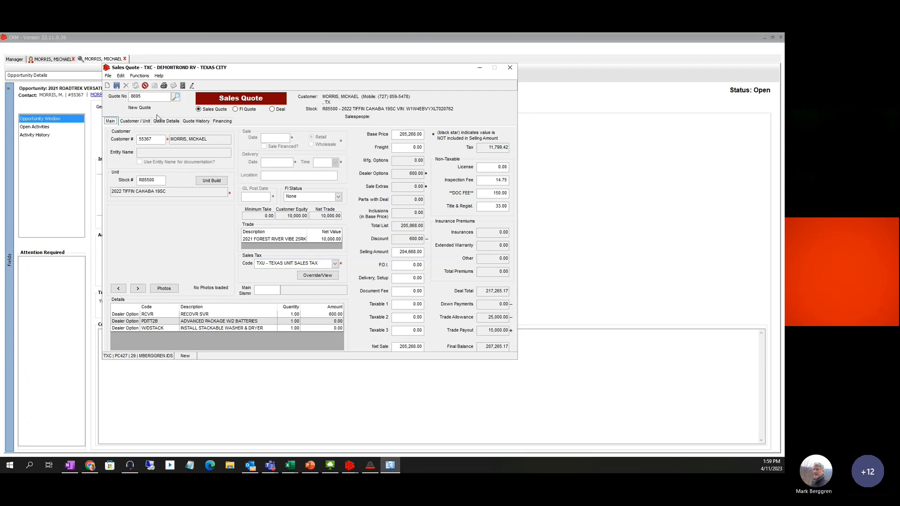
click(158, 121)
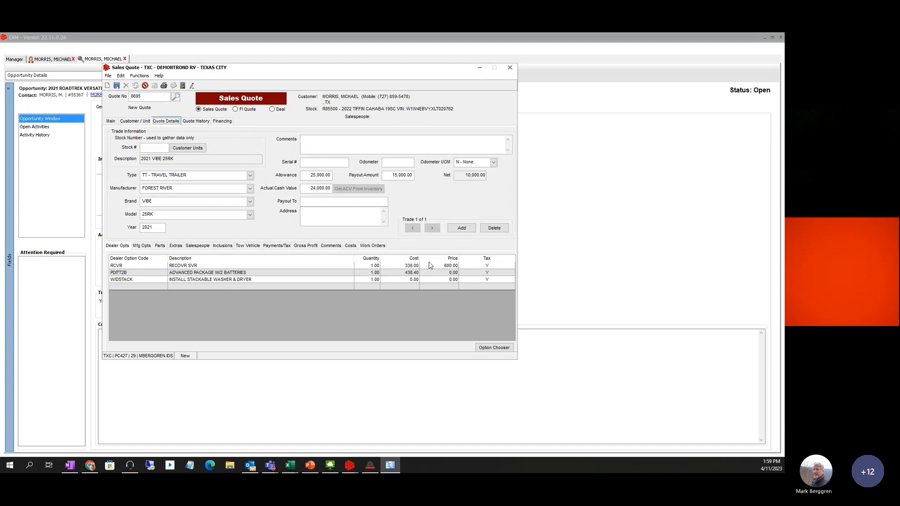
click(453, 275)
key(Tab)
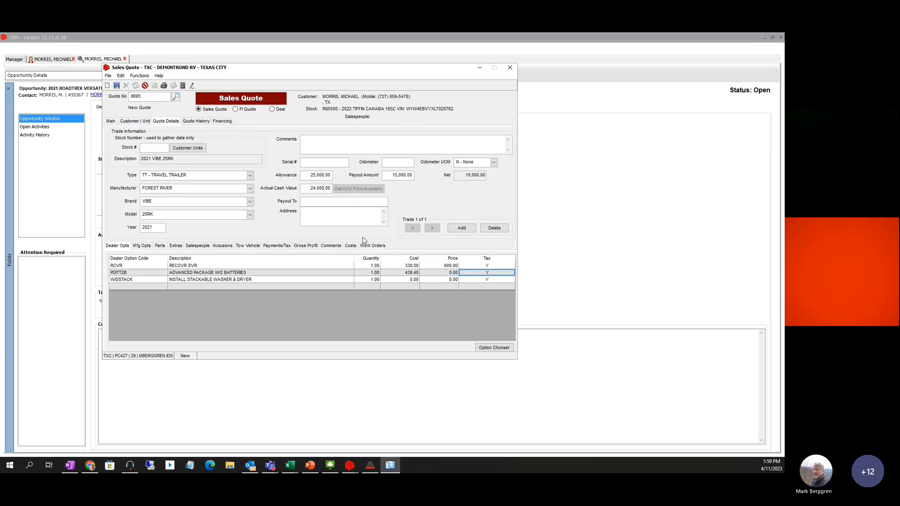
click(447, 275)
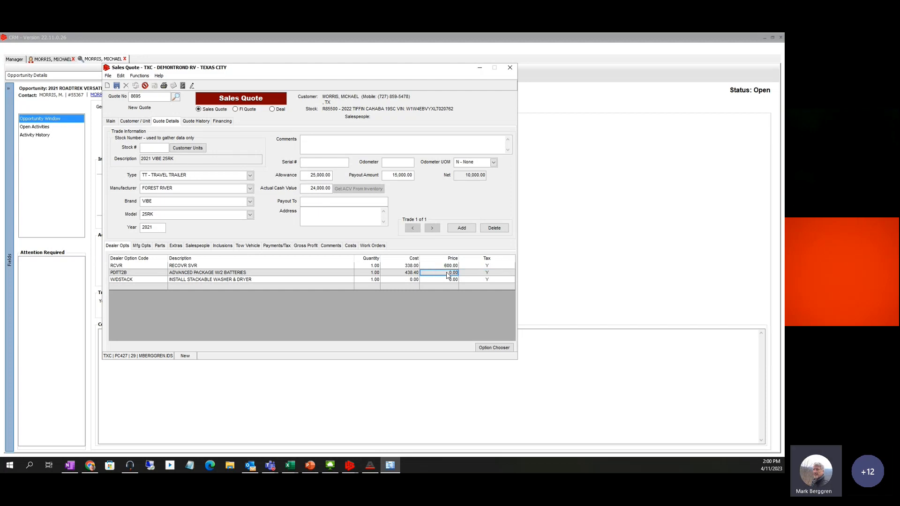
text(548)
key(Tab)
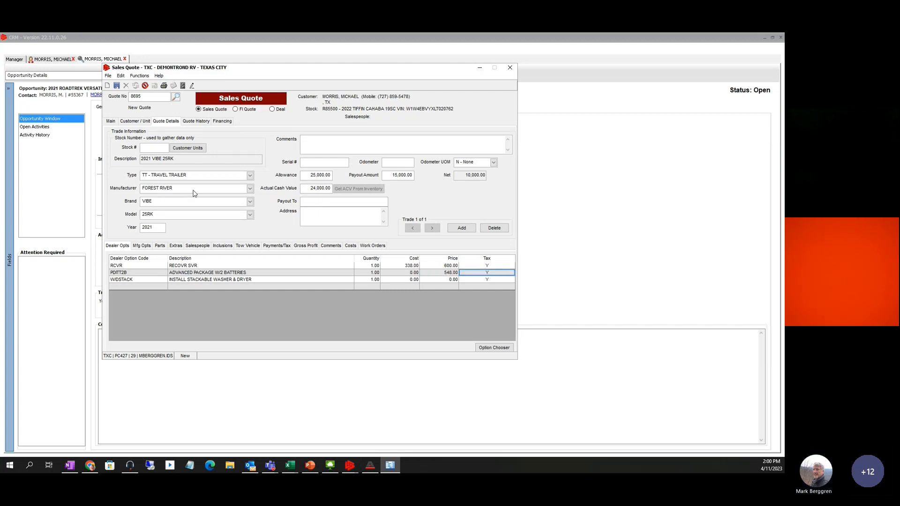
Zero the PDITT2B price once more, review the totals, and restore it to 548.00
click(111, 121)
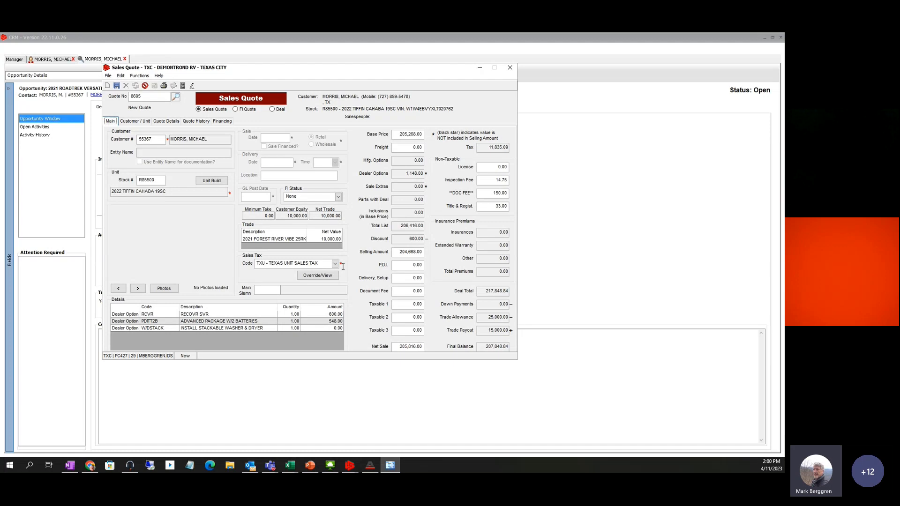
click(165, 122)
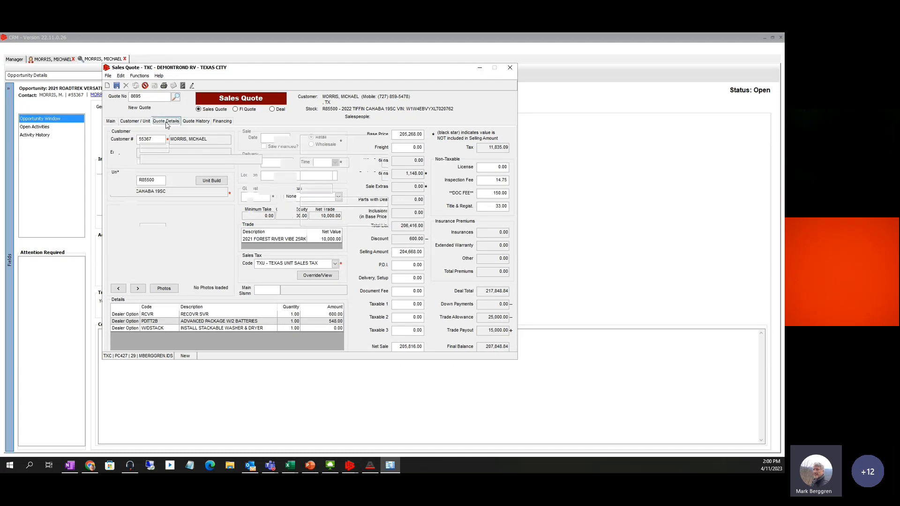
click(448, 273)
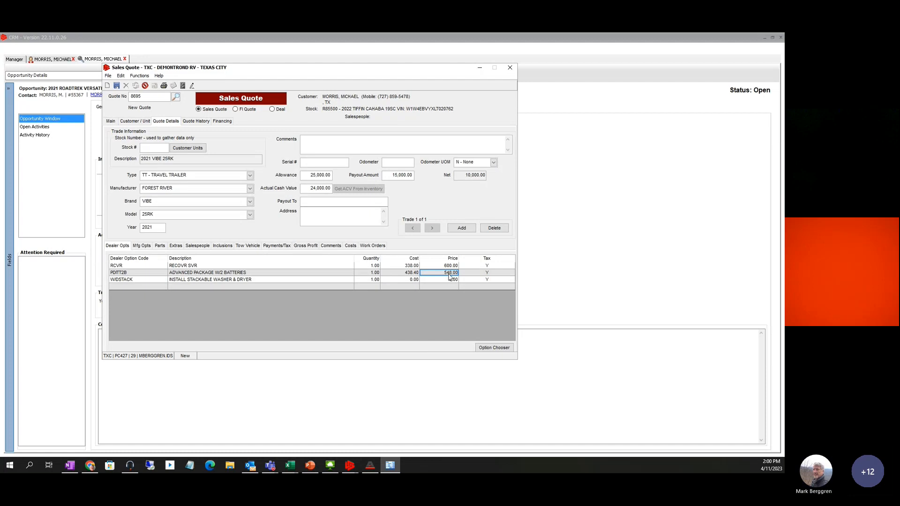
text(0)
key(Tab)
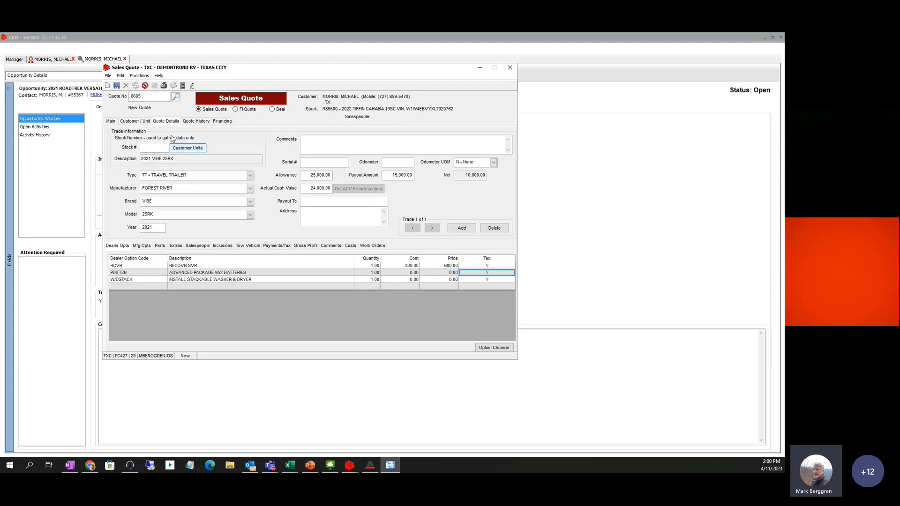
click(112, 122)
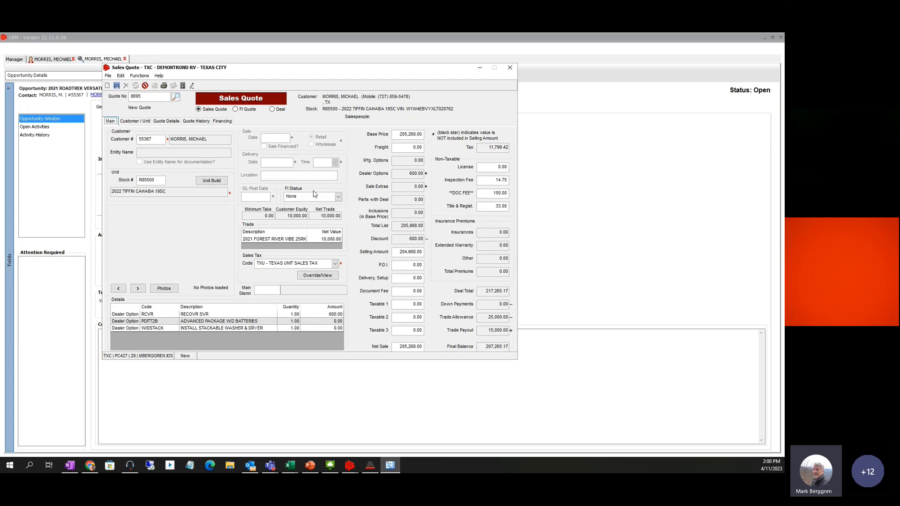
click(165, 123)
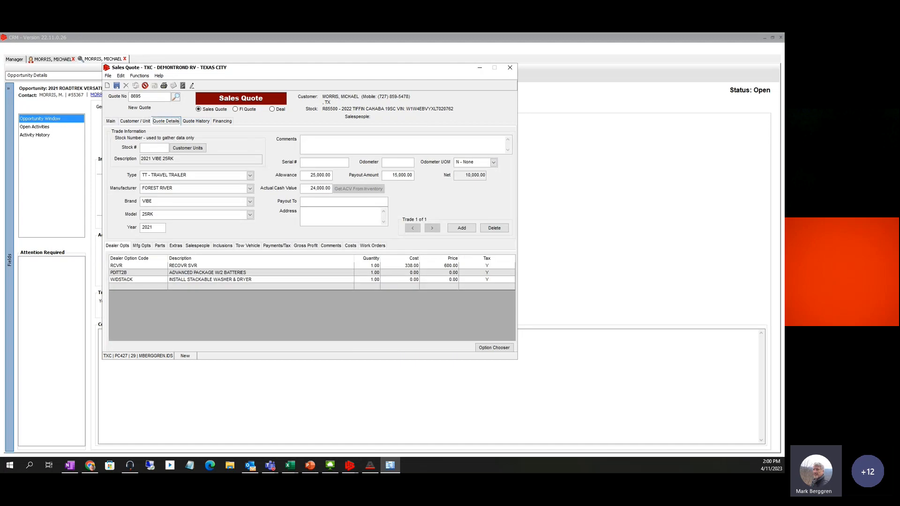
click(453, 275)
text(548)
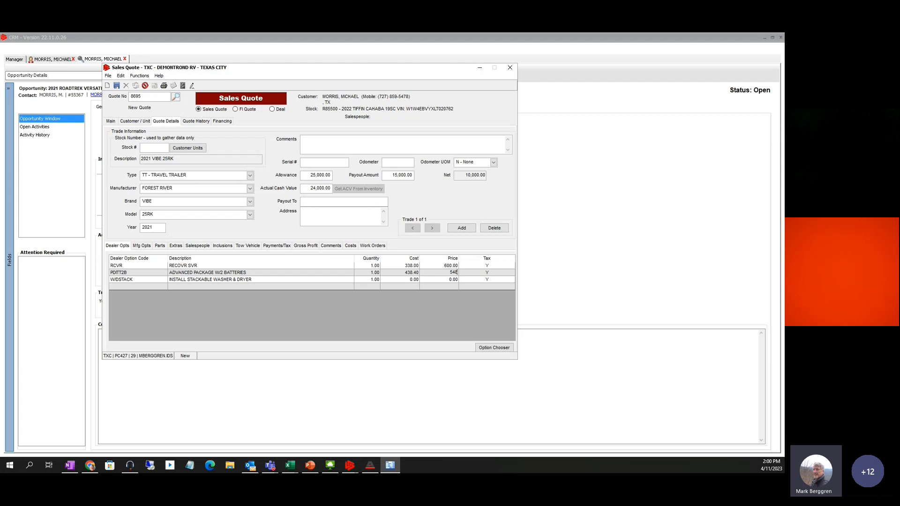
key(Tab)
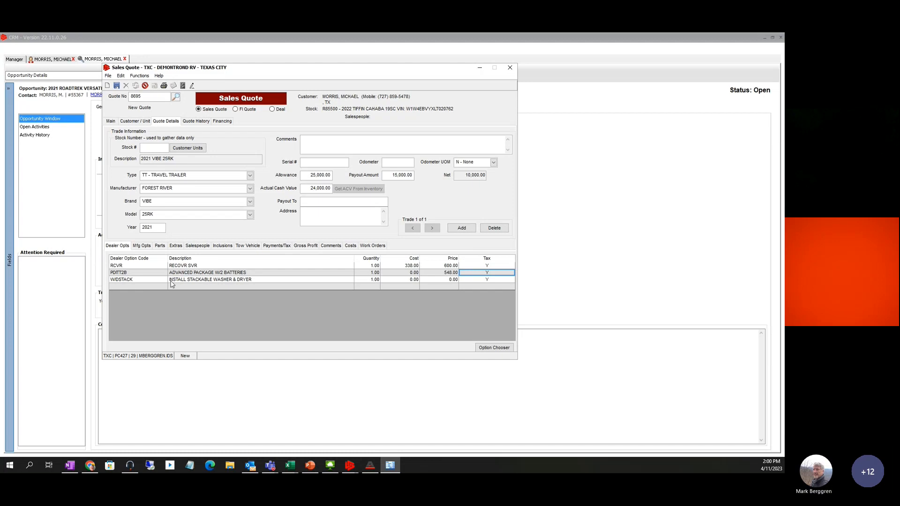
Give the W/DSTACK washer and dryer line a cost of 1,500 and a price of 2,000
click(408, 280)
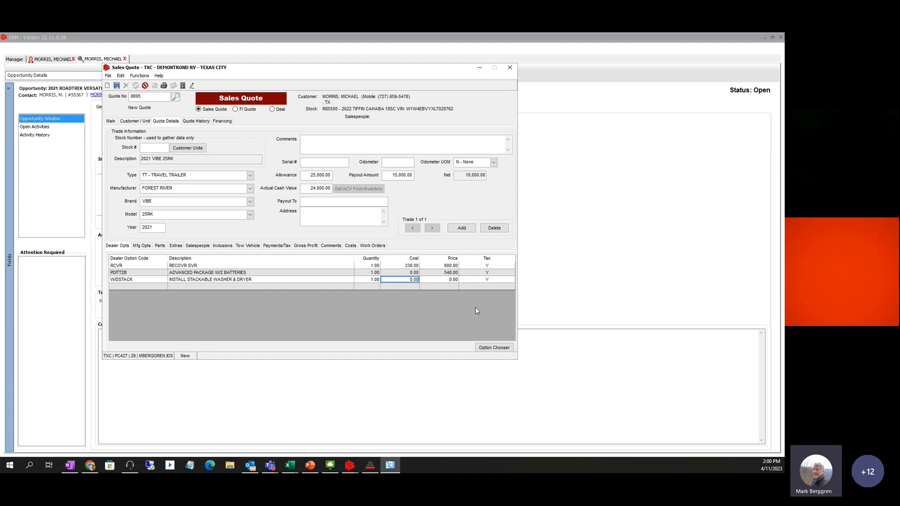
text(150)
key(Tab)
text(2,00)
text(0)
key(Tab)
Change the W/DSTACK price to 500, then settle it at 0.00
click(410, 280)
click(445, 280)
text(500)
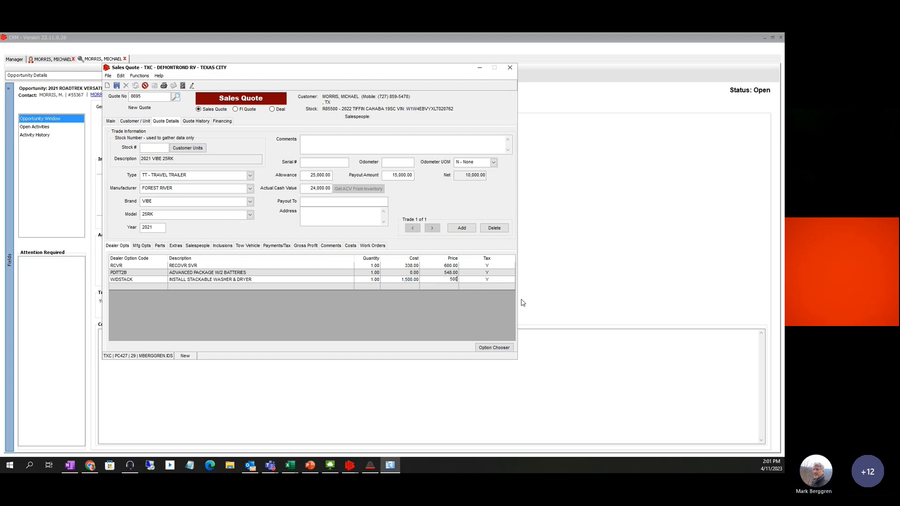
key(Tab)
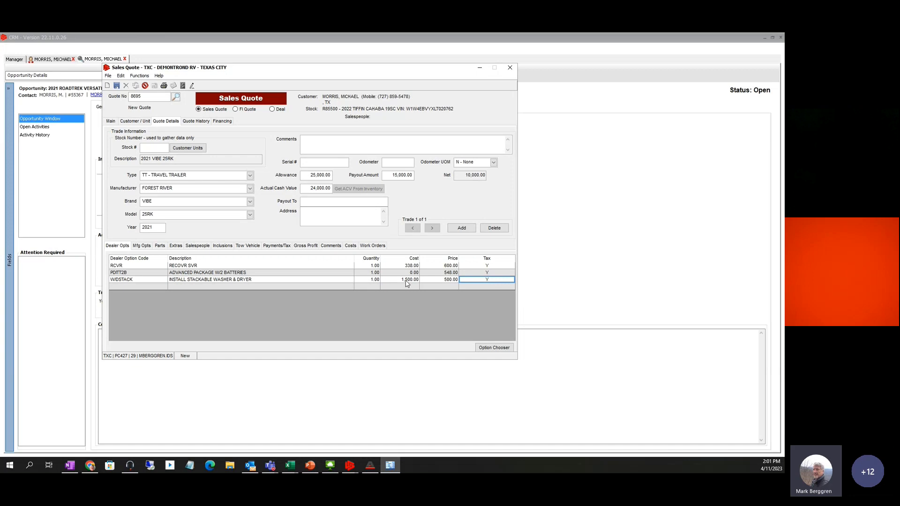
click(449, 281)
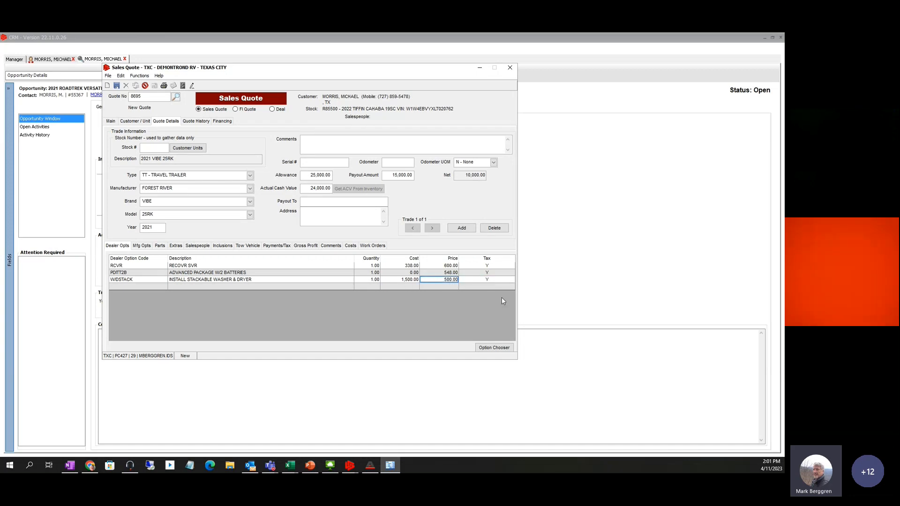
text(0)
key(Tab)
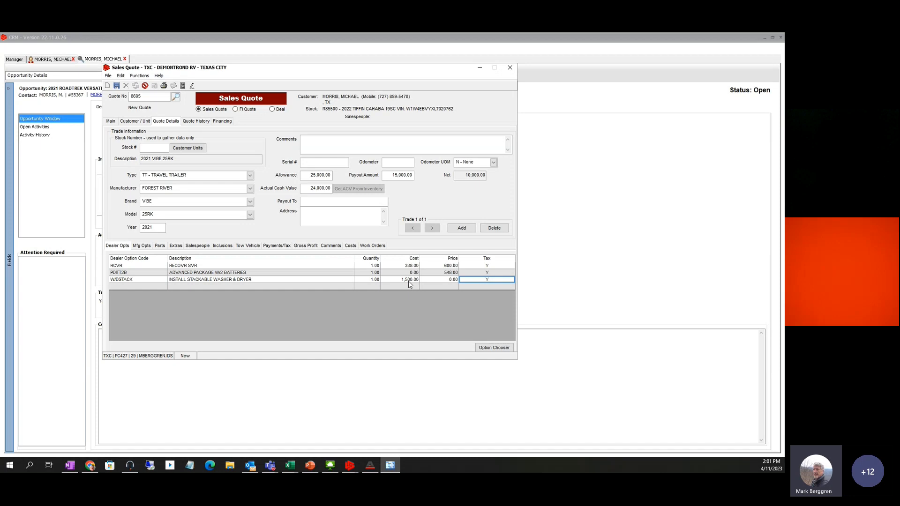
click(442, 280)
From All Options, tick miscellaneous options M1, M10 and M11 and add them to the quote
click(488, 349)
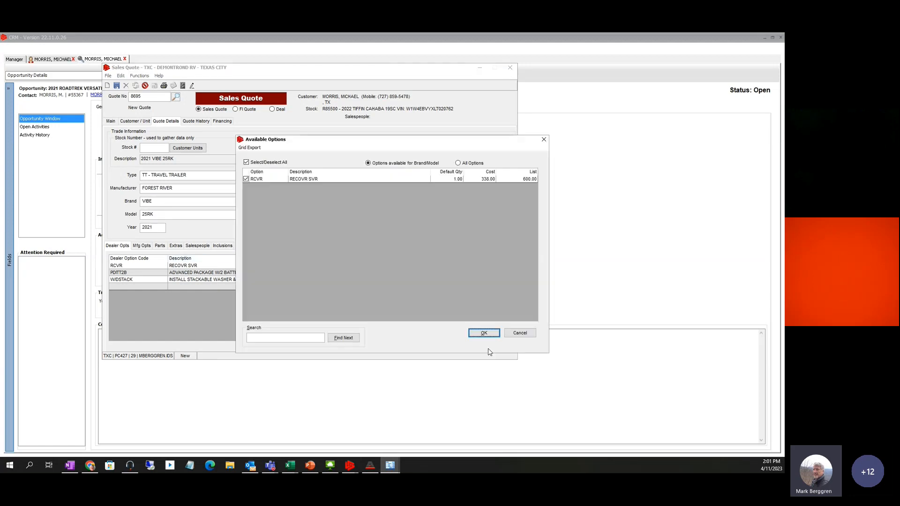
click(458, 163)
scroll(354, 262, down, 3)
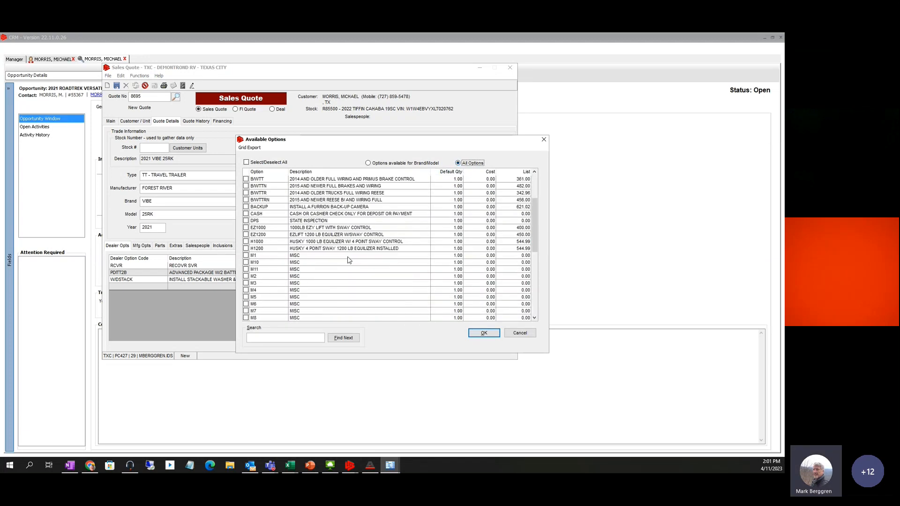
scroll(349, 260, down, 2)
click(245, 213)
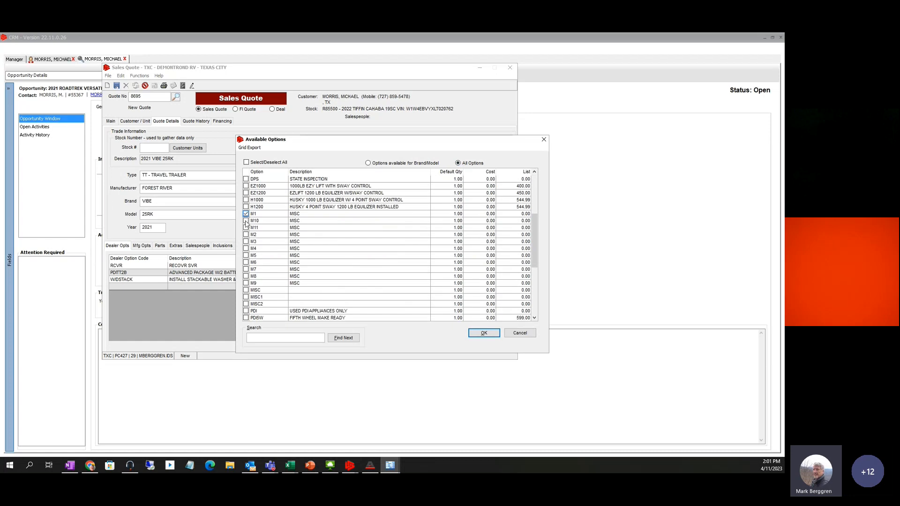
click(246, 220)
click(246, 227)
click(482, 333)
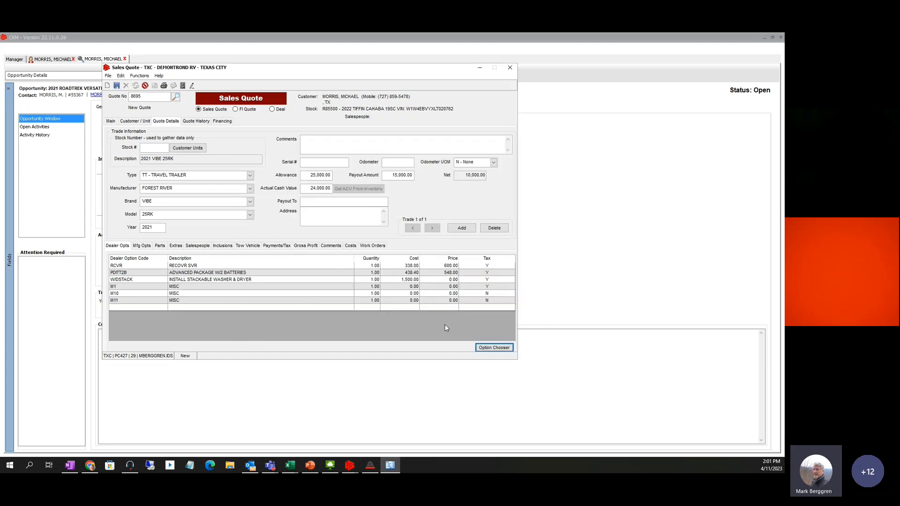
Describe the M1 line as 'REMOVE SCRATCH FROM DRIVER DOOR'
click(177, 286)
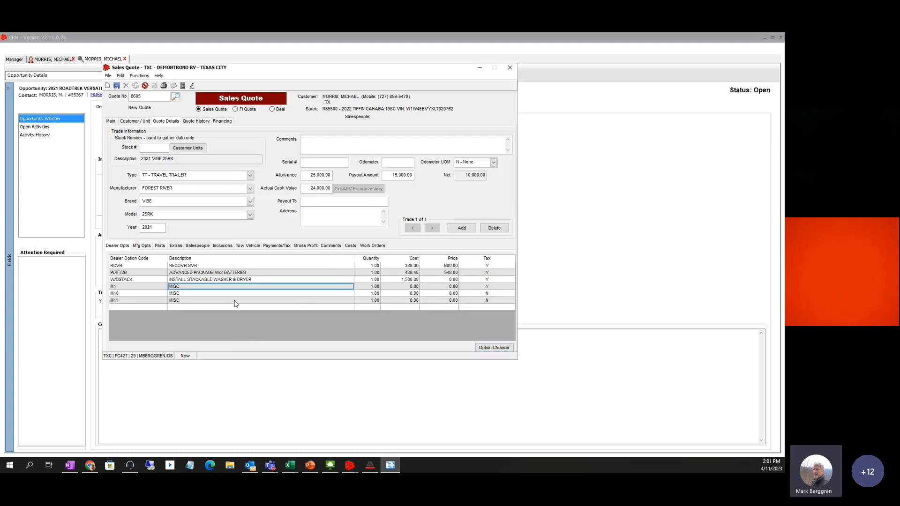
text(REMOVE)
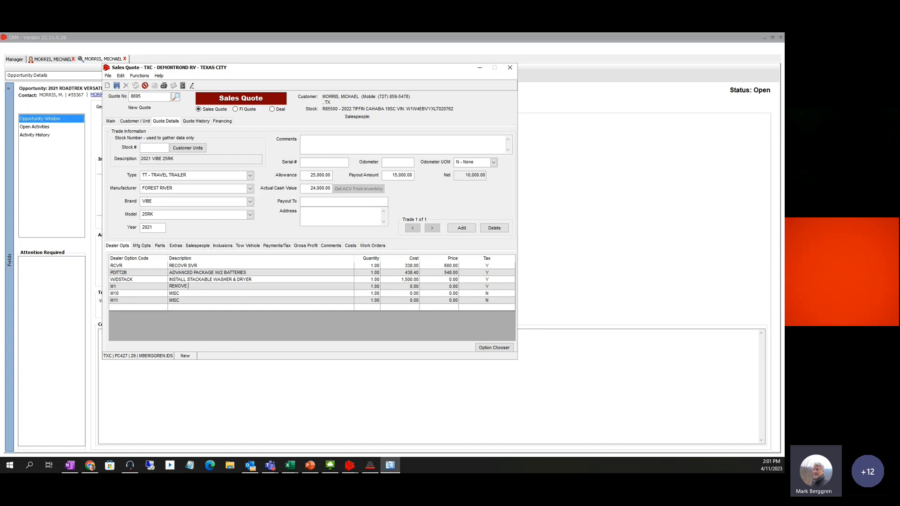
text( SCRATCH FROM)
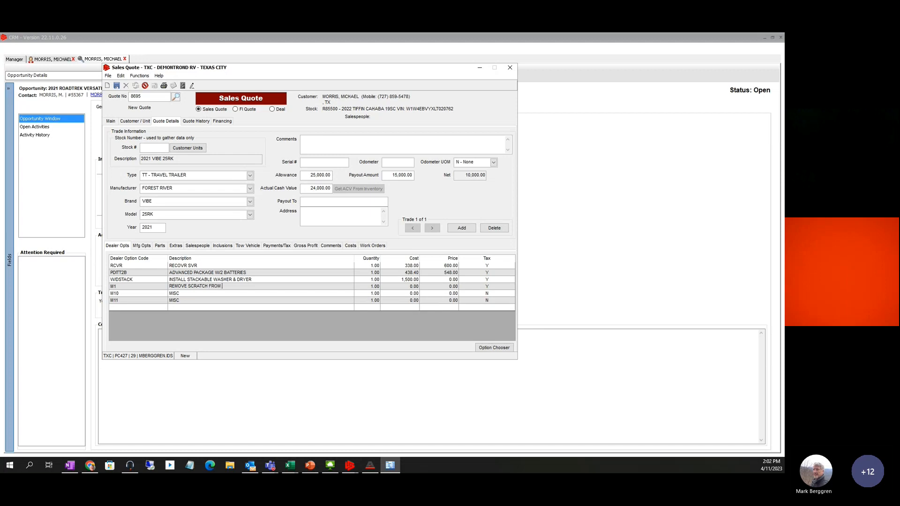
text( DRIVER )
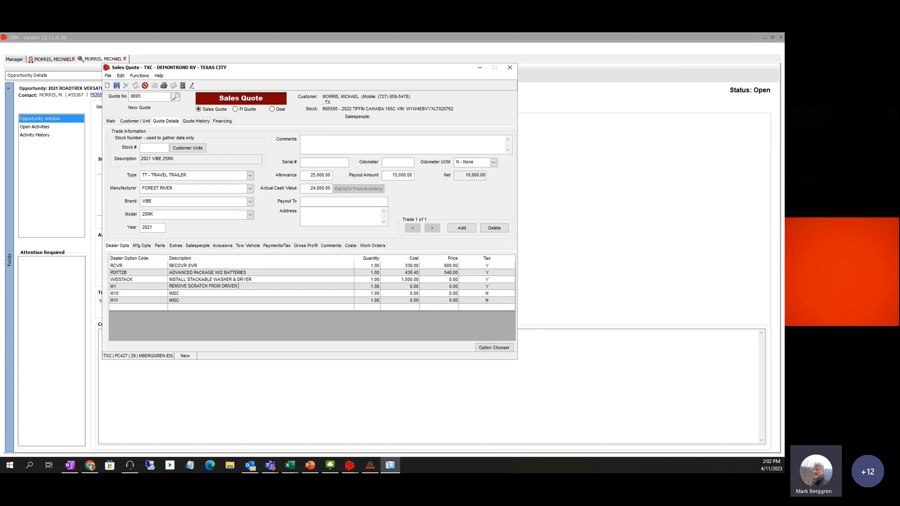
text(DOOR)
click(407, 286)
key(Tab)
Describe the M10 line as delivery to the campground with a 250 cost
click(180, 296)
text(DELIVER TO CAMP)
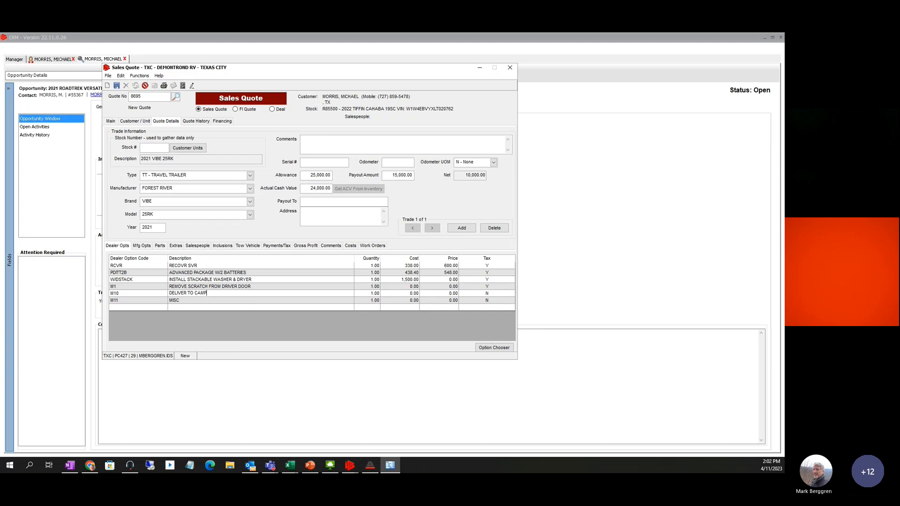
text(GOUND)
click(410, 294)
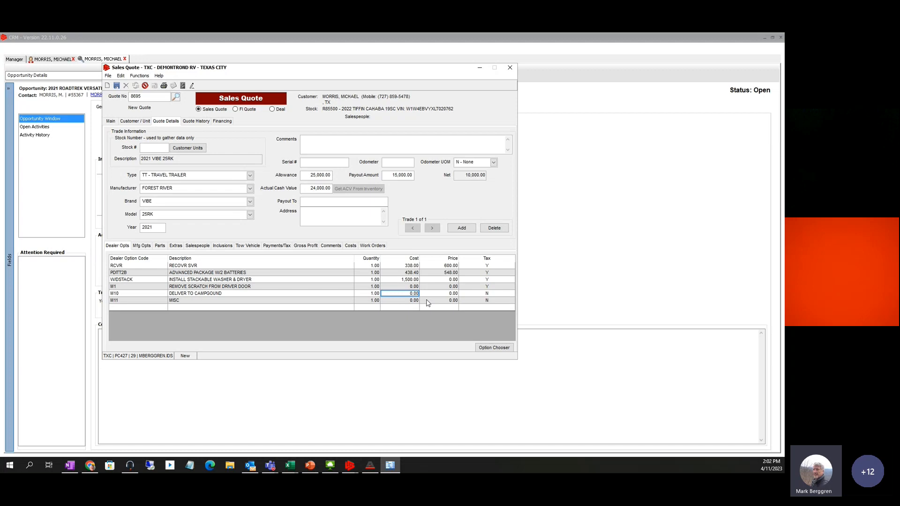
text(250)
key(Tab)
Describe the M11 line as 'ADD 12FT AWNING' with cost 125 and price 150
click(187, 302)
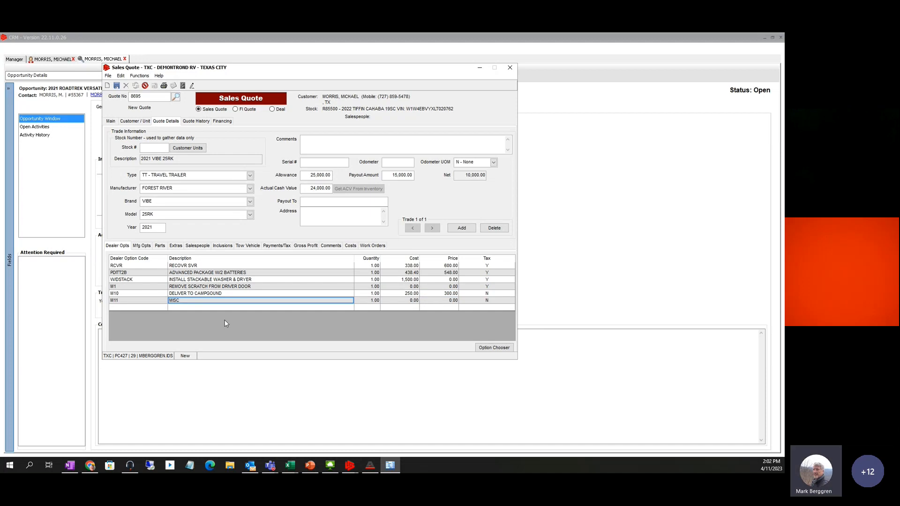
text(WILL)
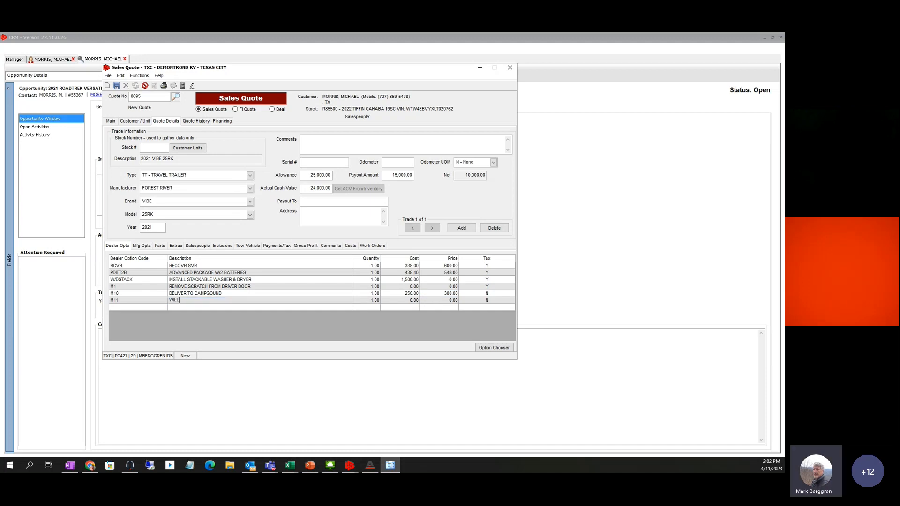
key(BackSpace)
key(BackSpace)
key(BackSpace)
key(BackSpace)
text(ADD)
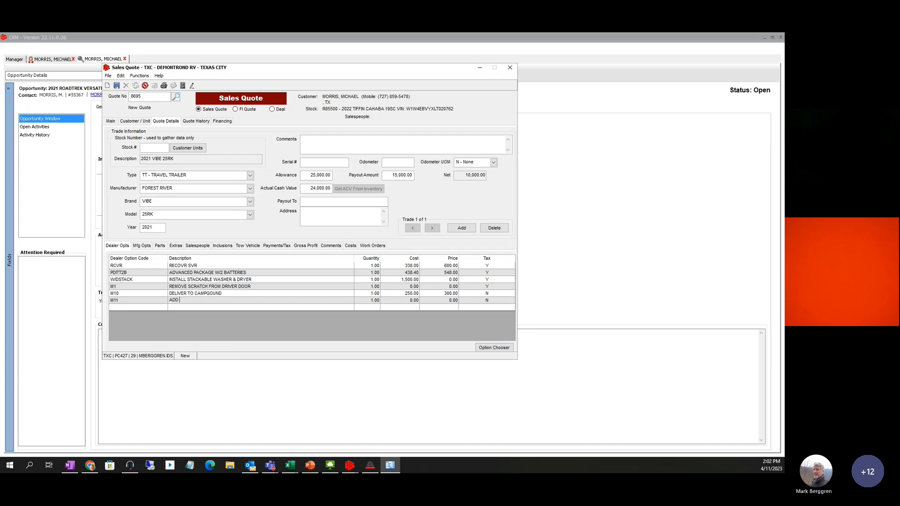
text( 12FT AWNING)
click(120, 287)
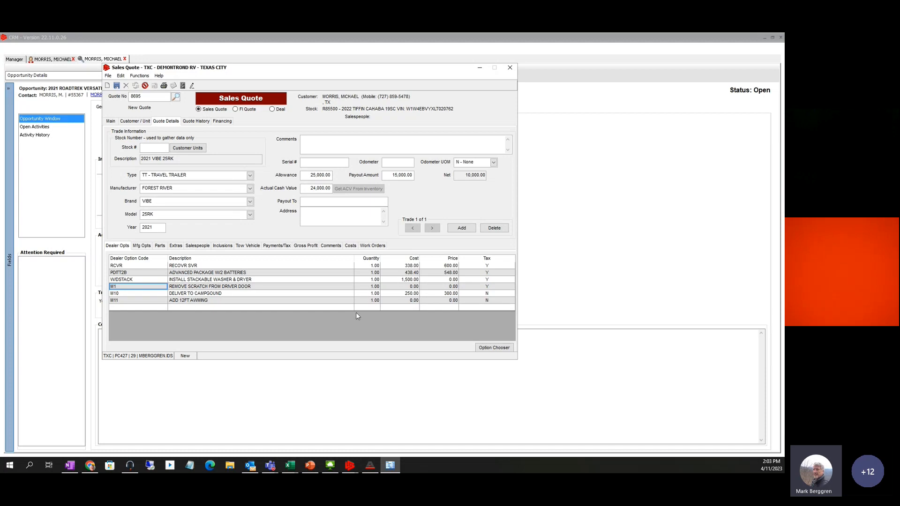
click(407, 301)
text(125)
key(Tab)
text(150)
click(494, 348)
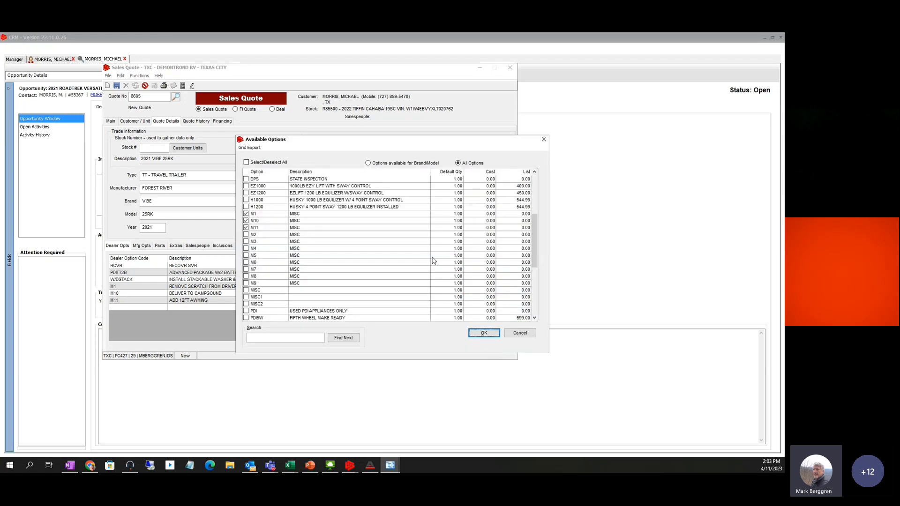
drag(535, 219, 532, 287)
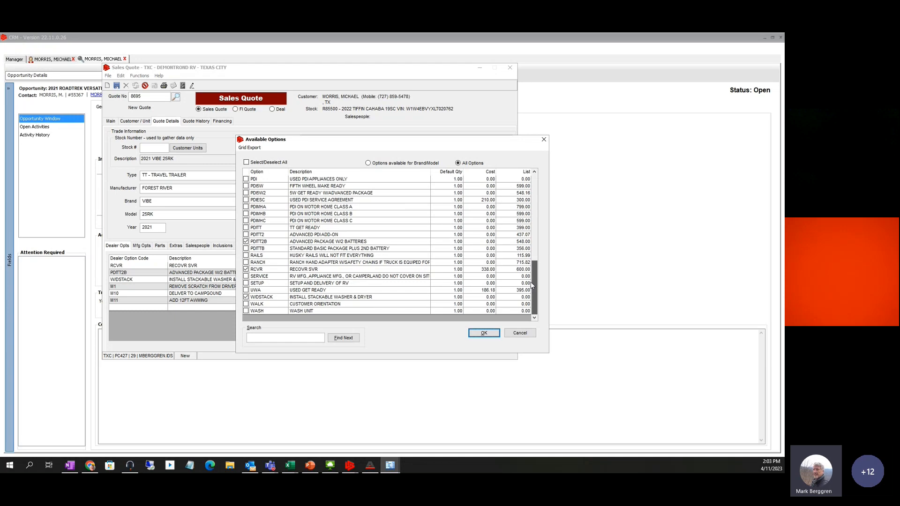
drag(532, 285, 527, 191)
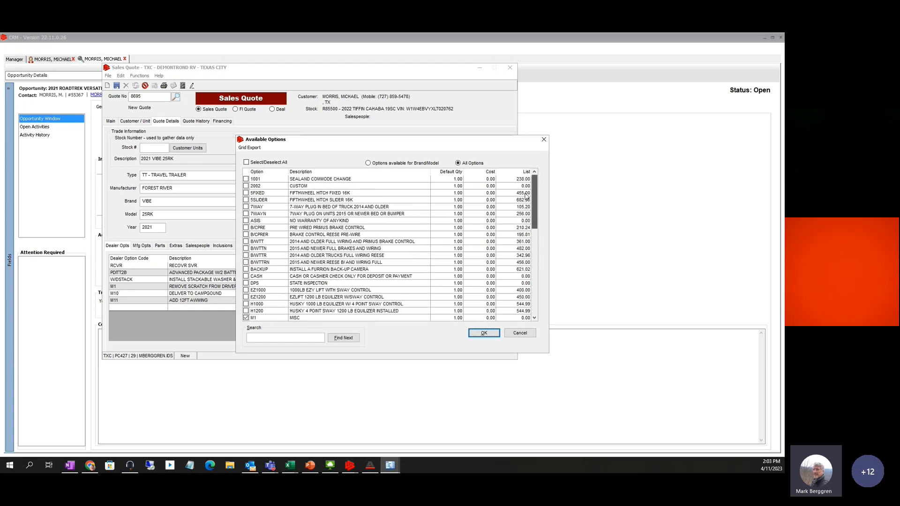
scroll(527, 184, down, 10)
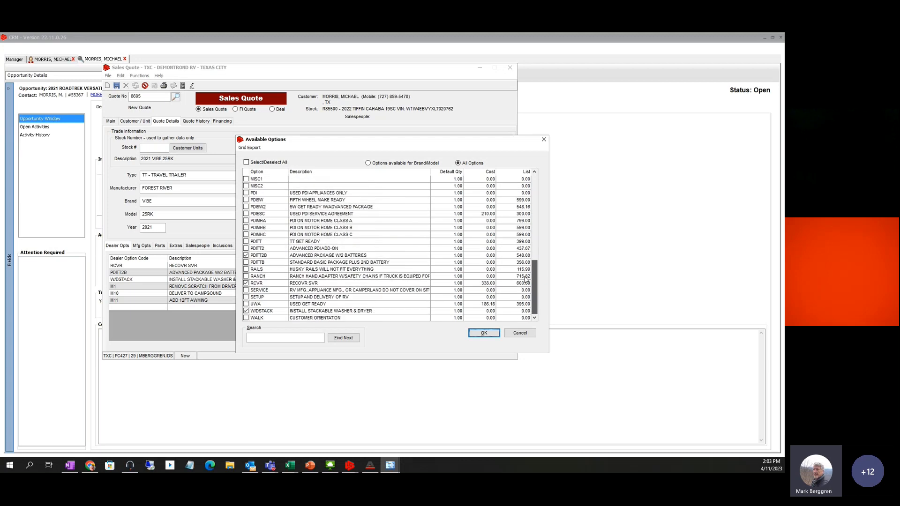
scroll(526, 280, down, 1)
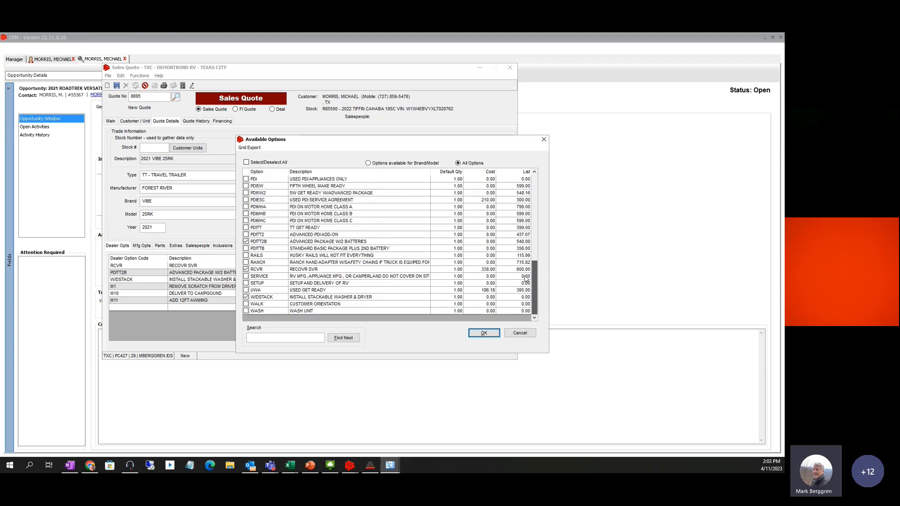
scroll(524, 258, up, 10)
scroll(522, 228, down, 1)
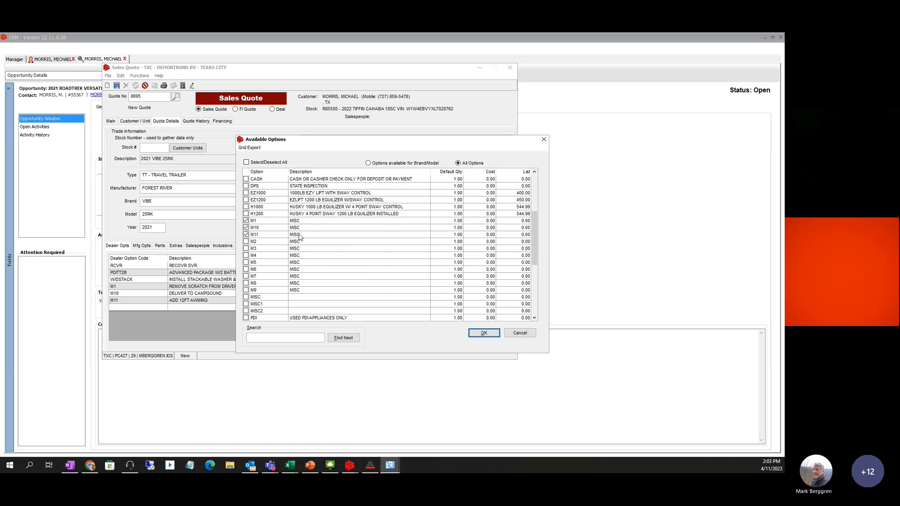
click(484, 334)
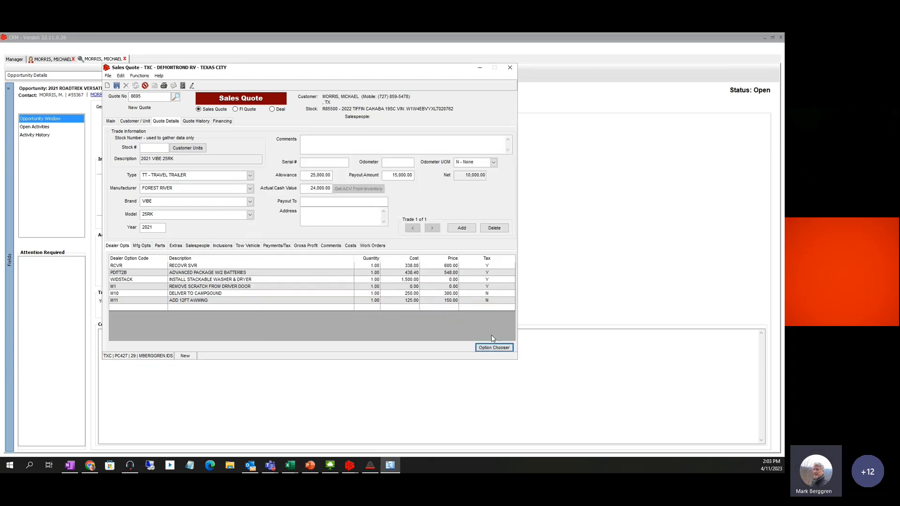
Save the sales quote, acknowledge the update message, and bring the Chrome countdown page forward
click(116, 84)
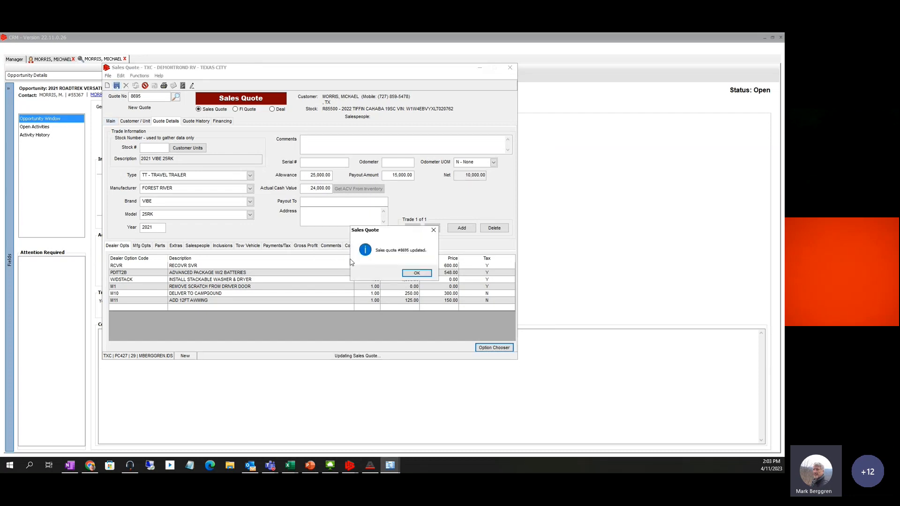
click(417, 275)
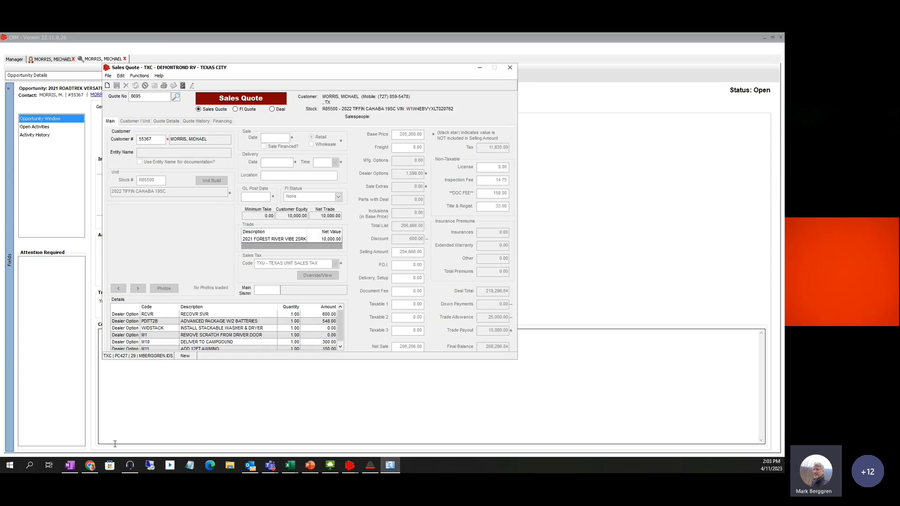
click(91, 465)
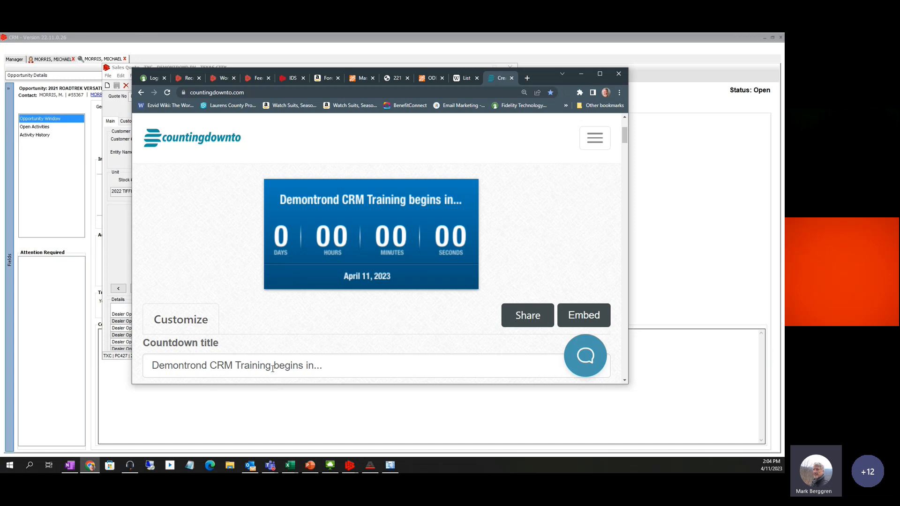
Change 'begins' in the countdown title to 'will resume'
drag(273, 369, 306, 360)
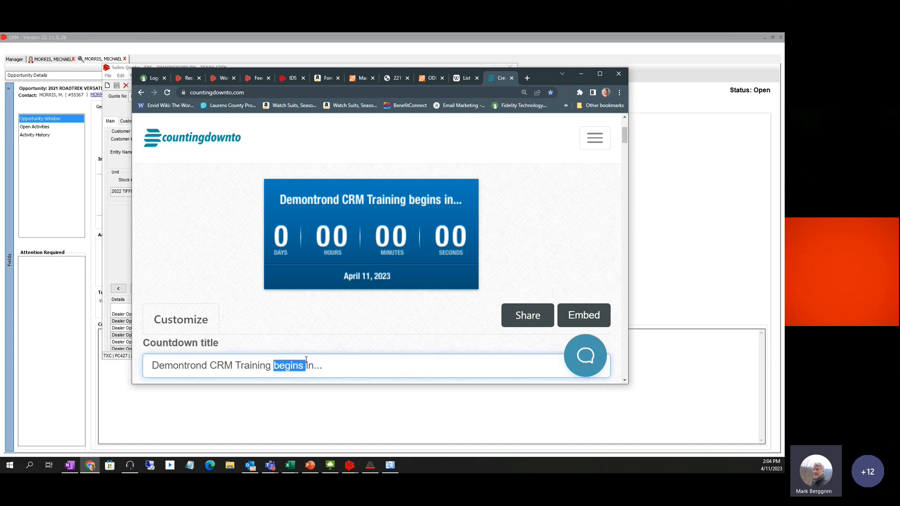
text(WILL)
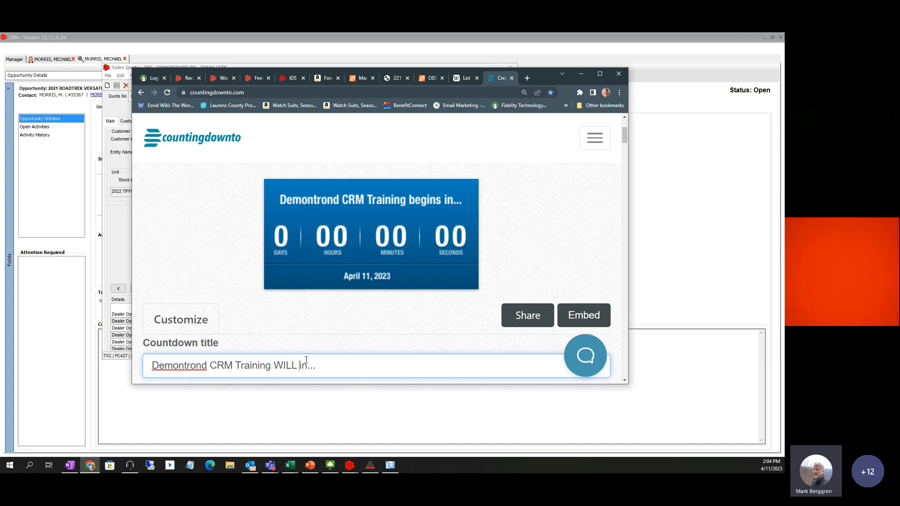
key(BackSpace)
key(BackSpace)
key(BackSpace)
key(BackSpace)
key(BackSpace)
text(wil)
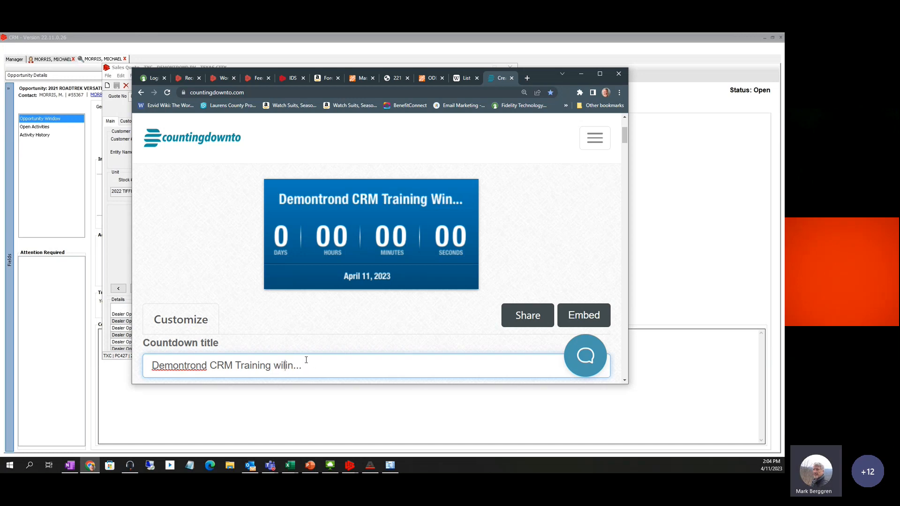
text(l rsume i)
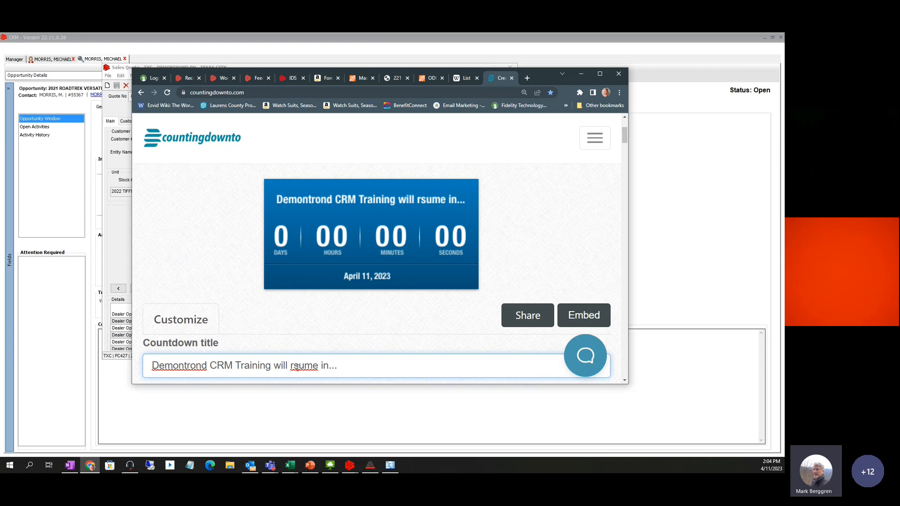
text( e)
click(366, 365)
Set the countdown's event time to 02:15 PM
scroll(412, 274, down, 4)
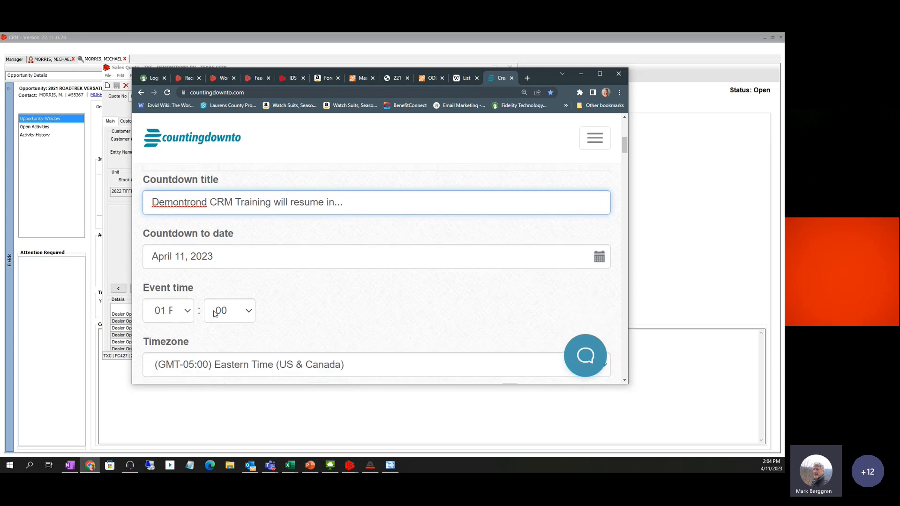
click(187, 311)
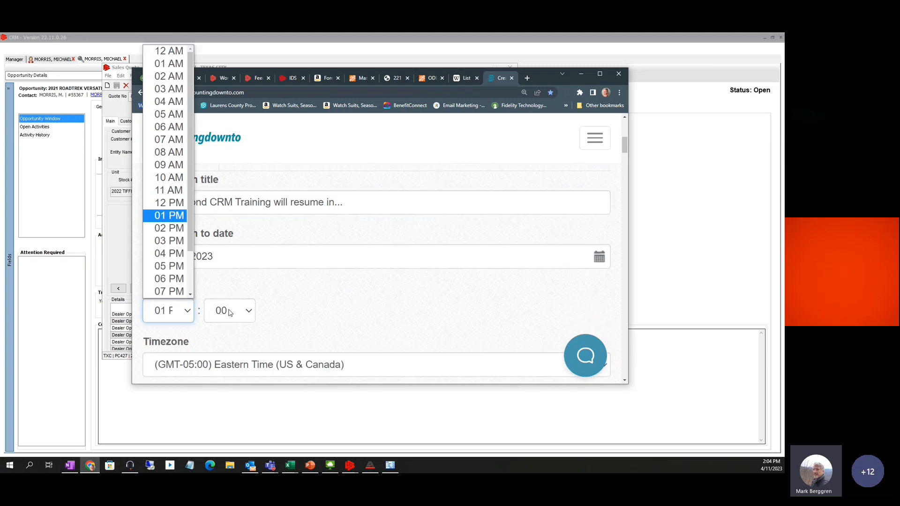
click(181, 229)
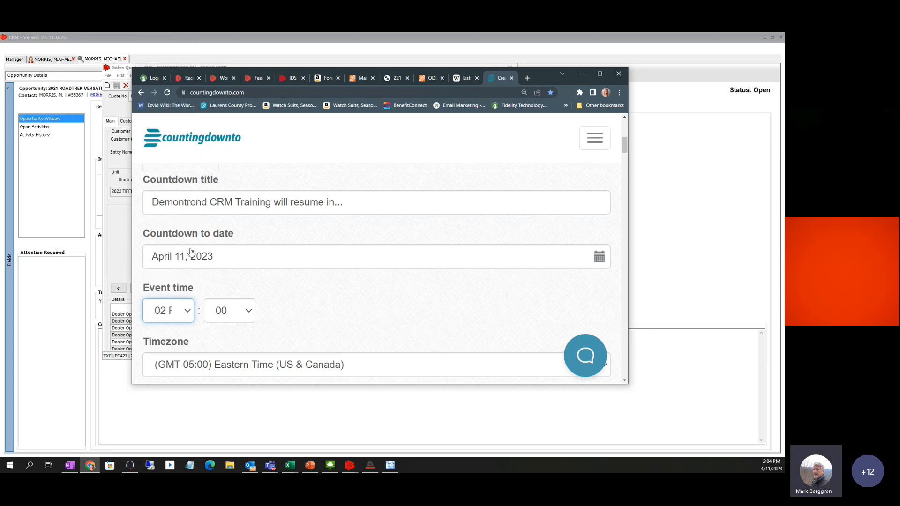
click(246, 311)
click(236, 241)
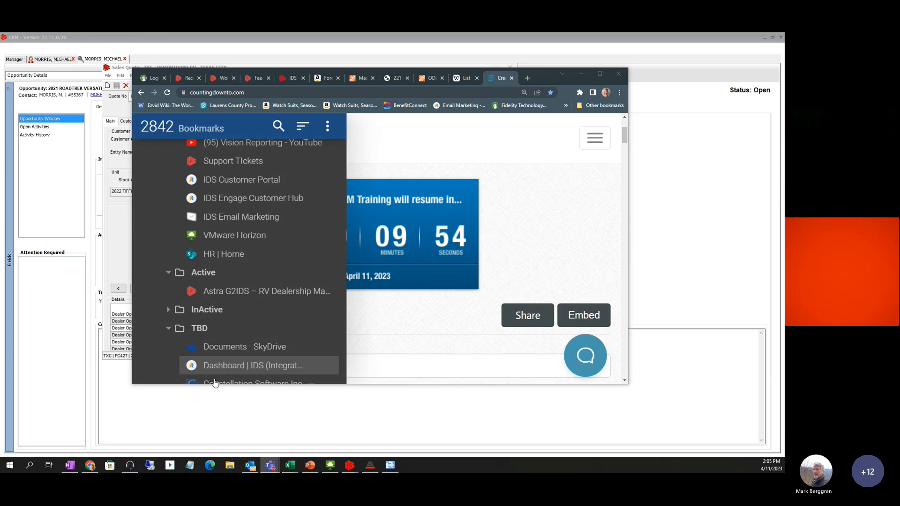
Replace 'Demontrond' in the countdown title with "Short Break"
click(392, 363)
double_click(192, 365)
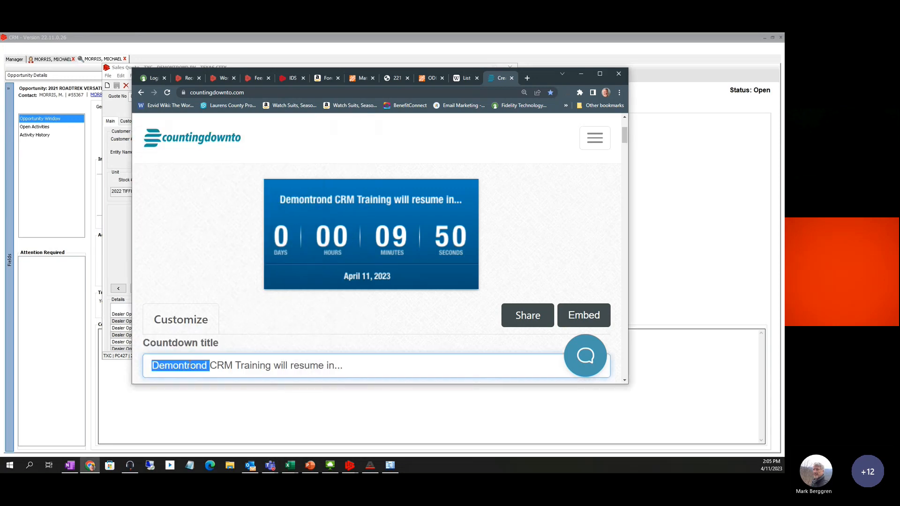
text("Short)
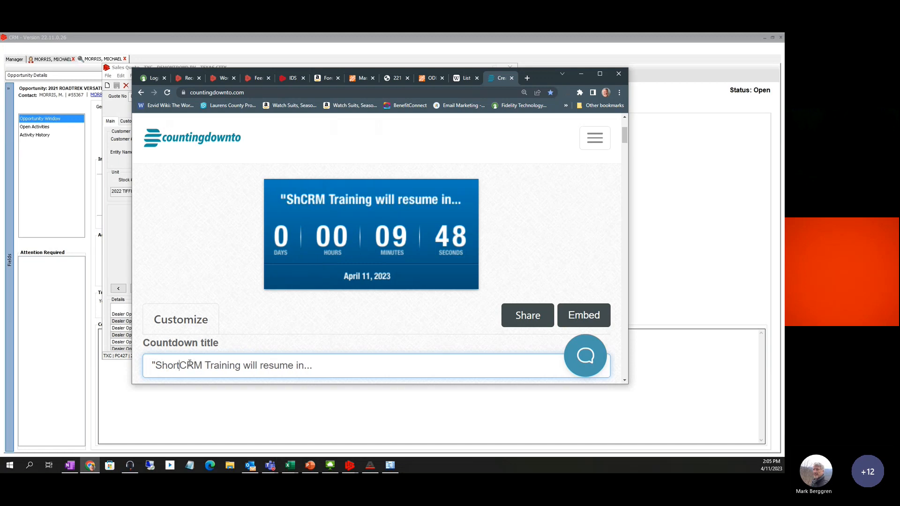
text( Break)
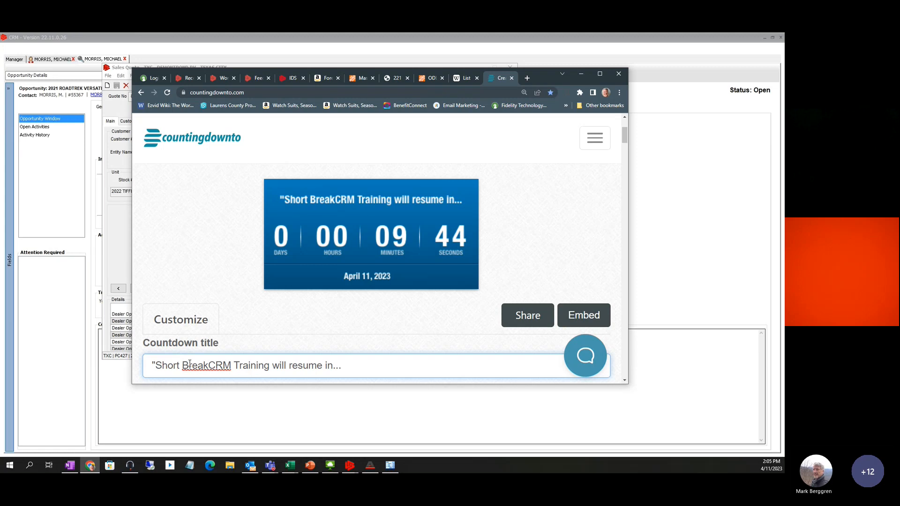
text(")
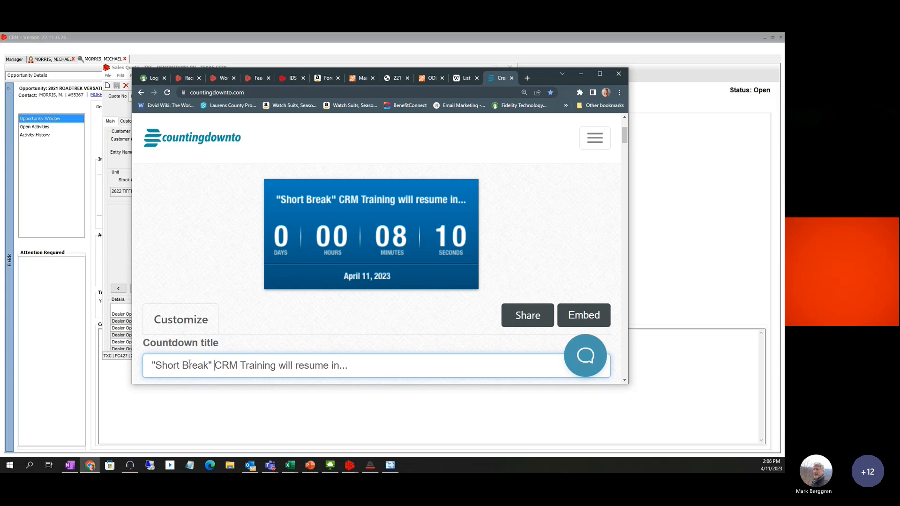
Minimize the countdown page and bring the Sales Quote window back into focus
click(91, 467)
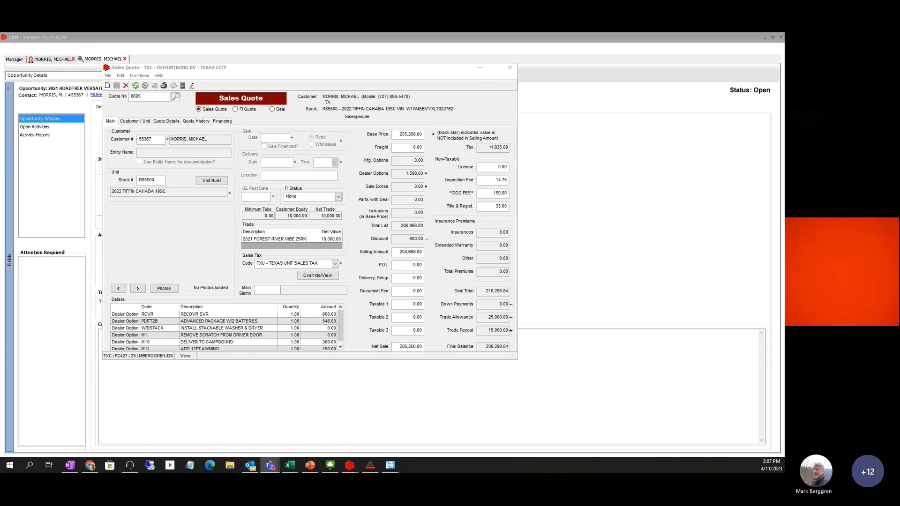
key(alt+Tab)
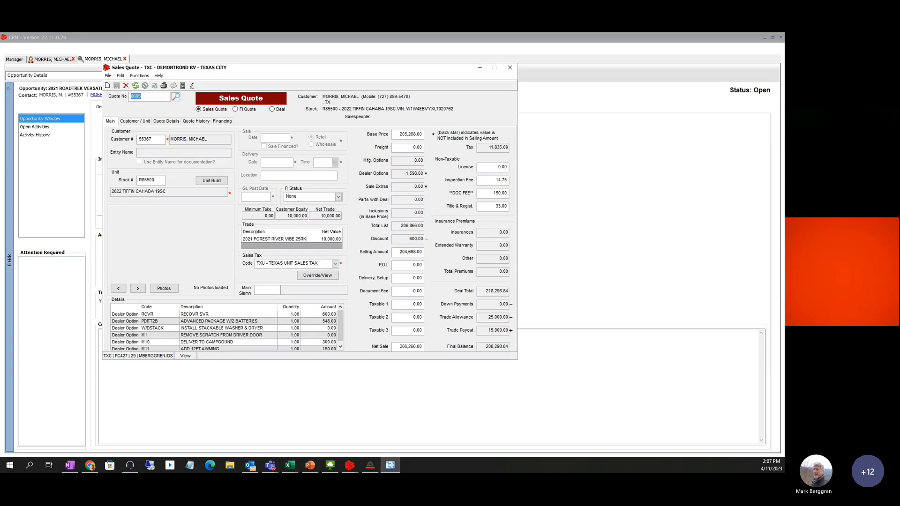
key(alt+Tab)
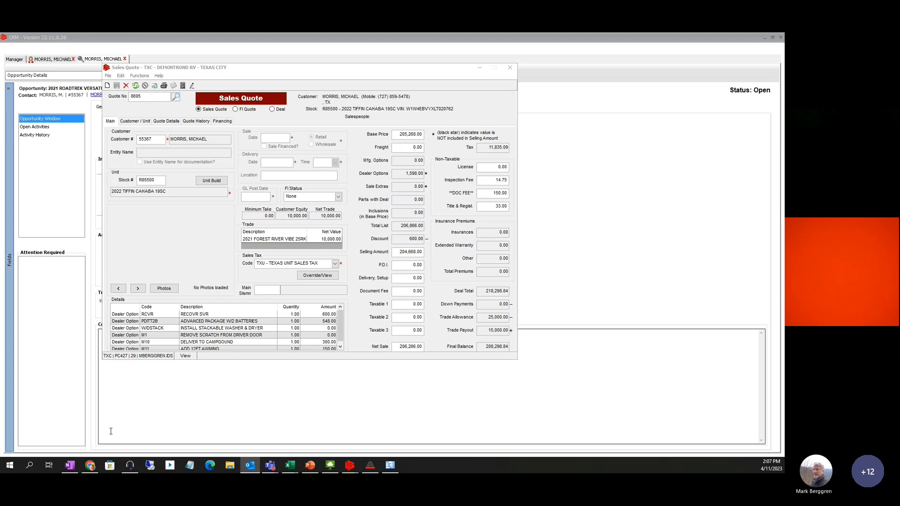
Show the Short Break countdown in front of the quote, then open the BenefitConnect bookmark
click(99, 468)
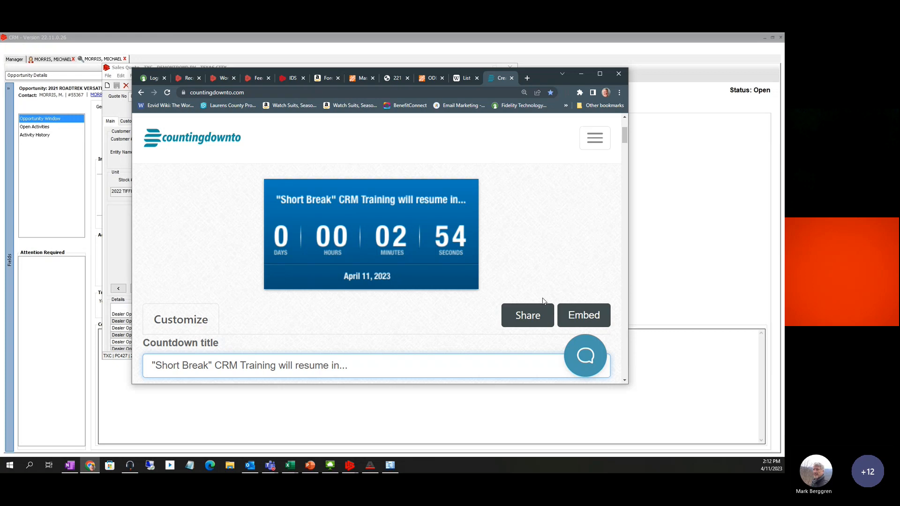
click(404, 106)
Close the BenefitConnect.url Outlook message without saving it
drag(403, 105, 692, 167)
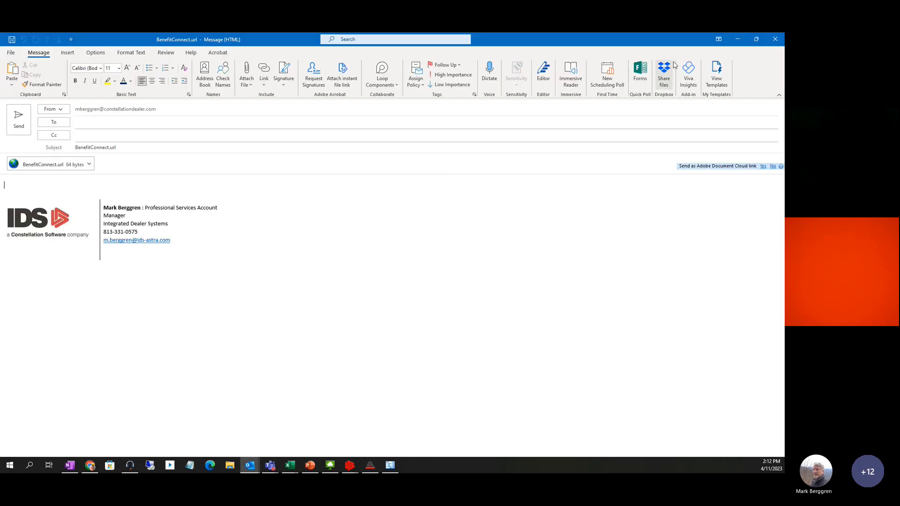
click(775, 39)
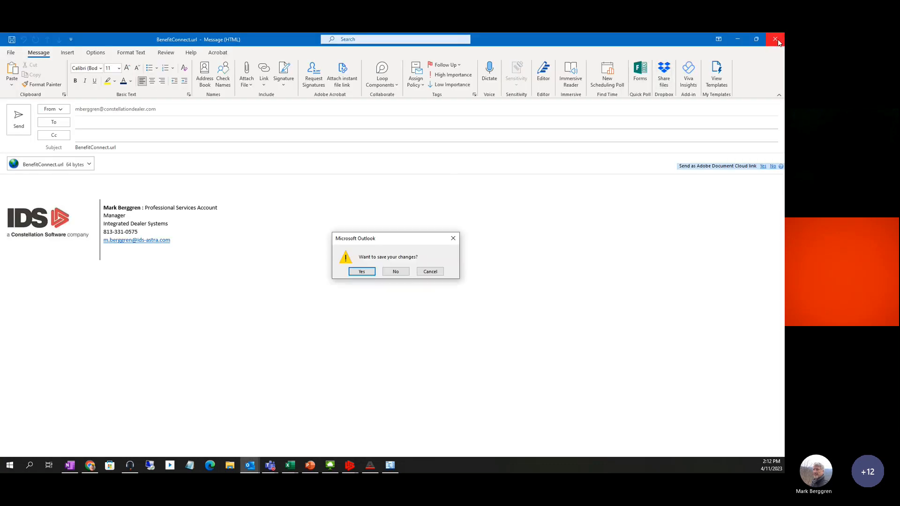
click(396, 272)
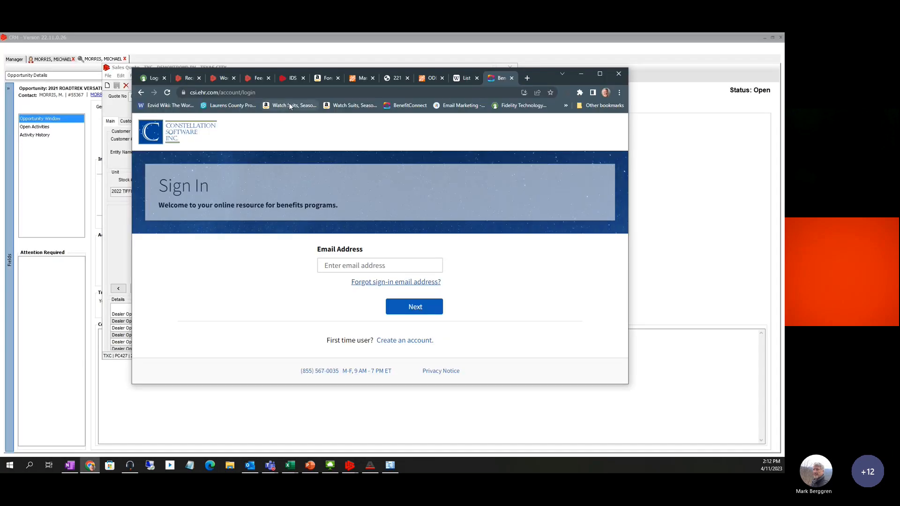
Close the BenefitConnect sign-in tab and look through the other open browser tabs
click(511, 77)
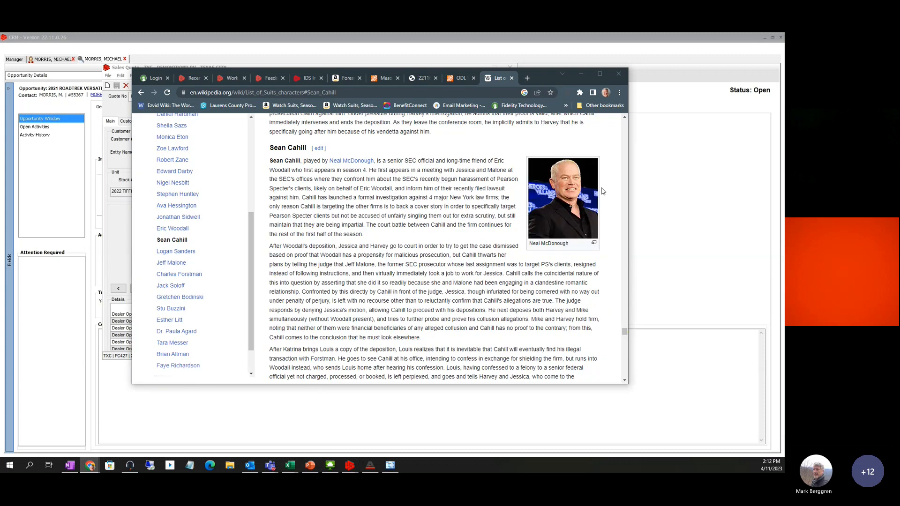
click(419, 81)
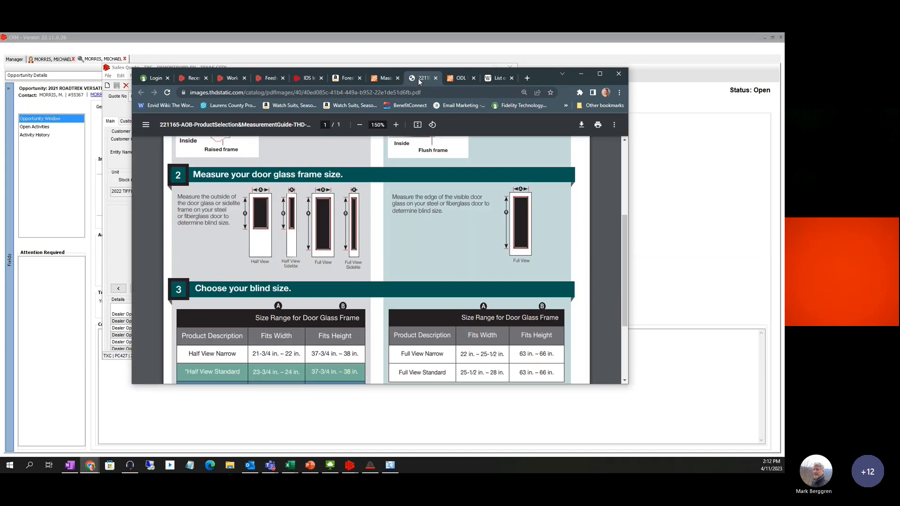
click(462, 78)
click(490, 80)
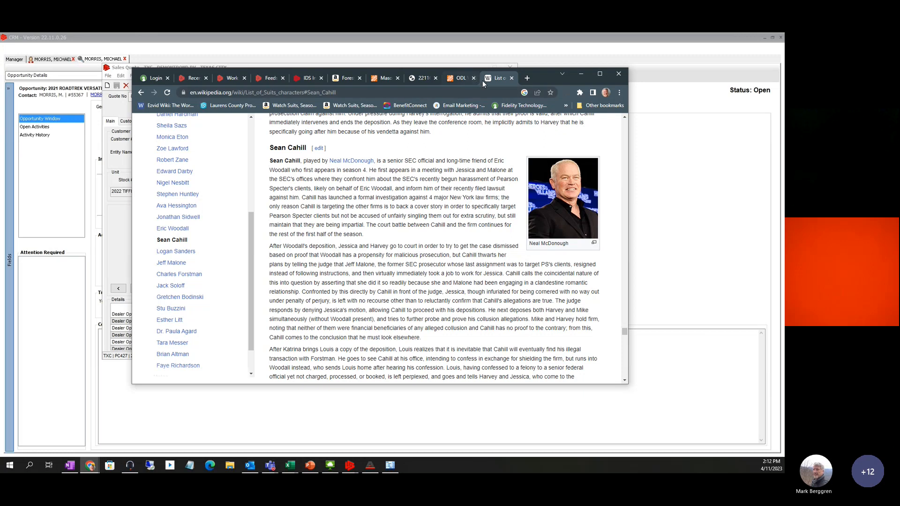
click(455, 80)
click(419, 80)
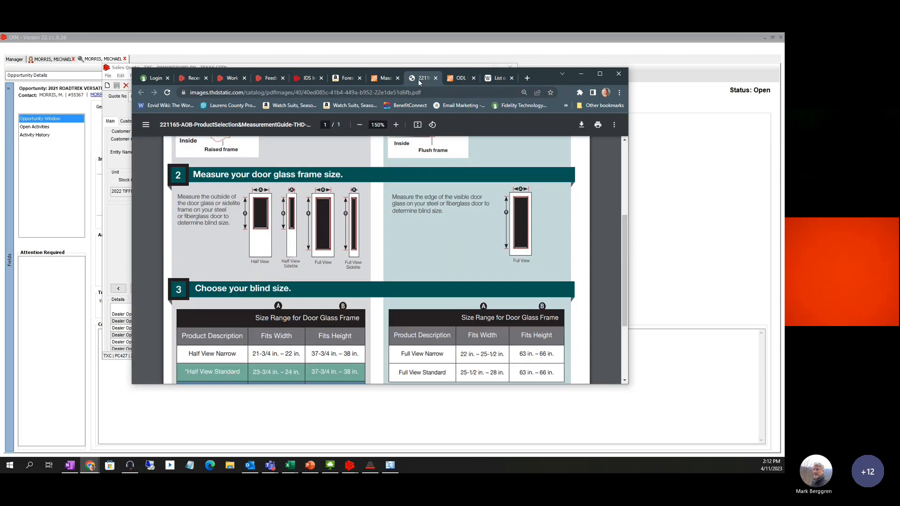
click(383, 80)
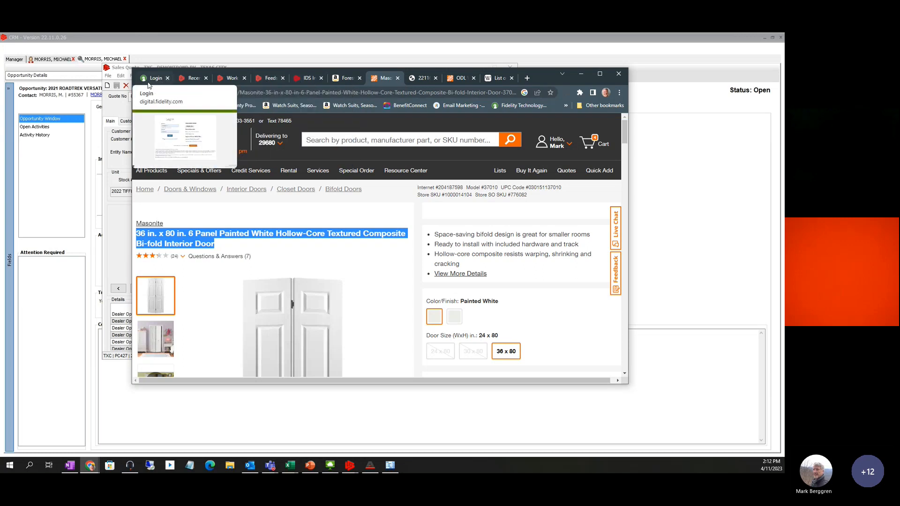
Go to countingdownto.com in a new Chrome tab
click(528, 78)
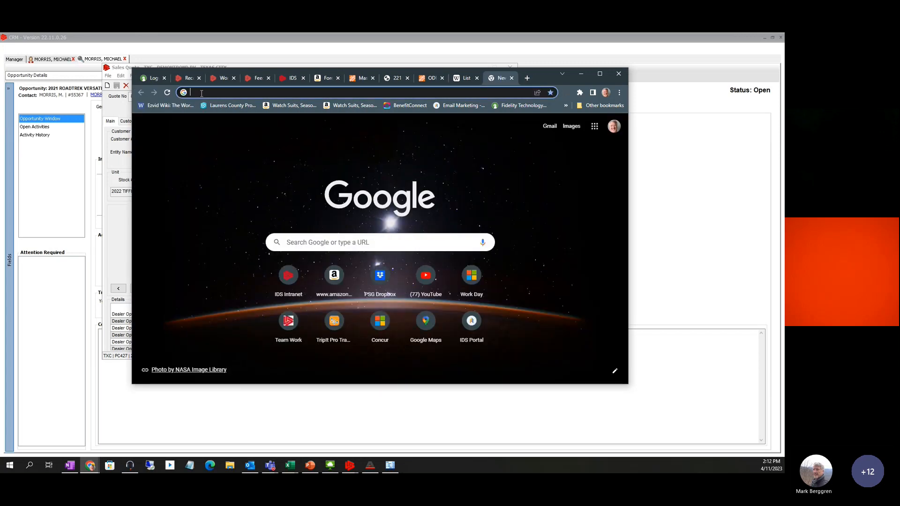
text(coun)
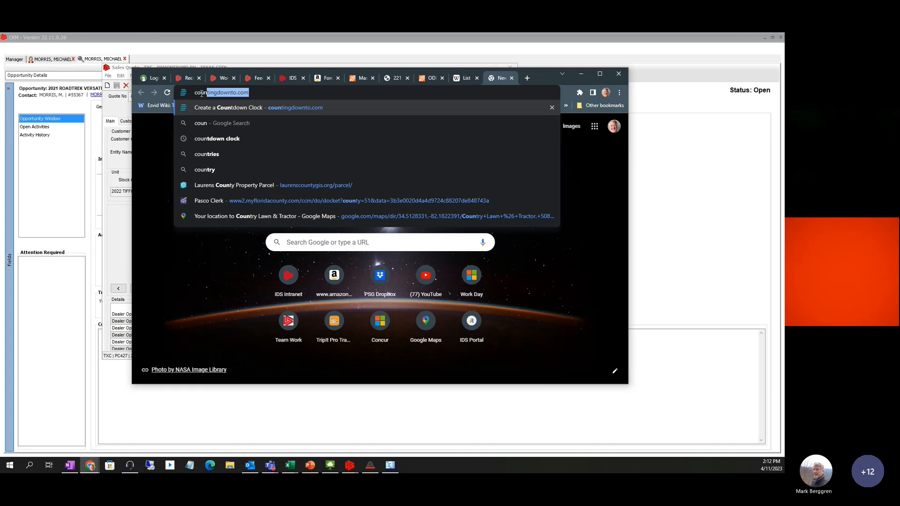
key(Return)
Set the countdown date to April 11, 2023
scroll(341, 266, down, 2)
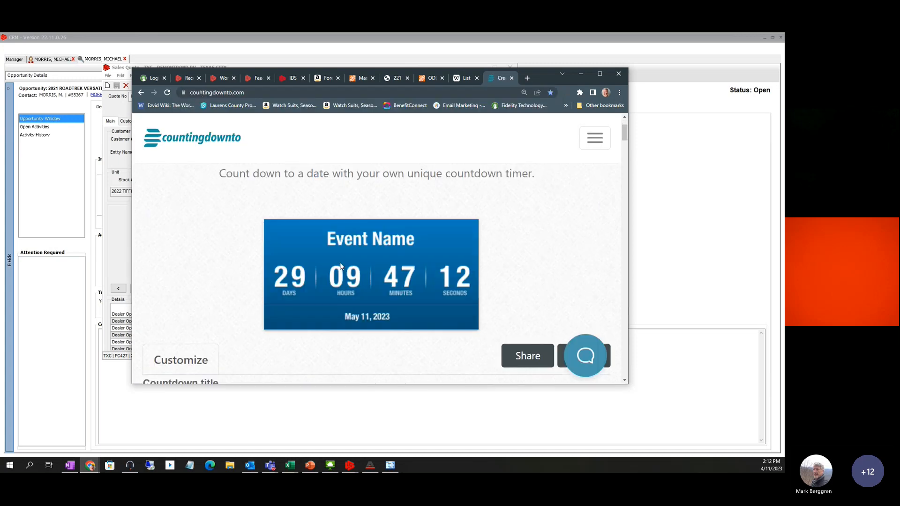
scroll(340, 265, down, 3)
click(229, 297)
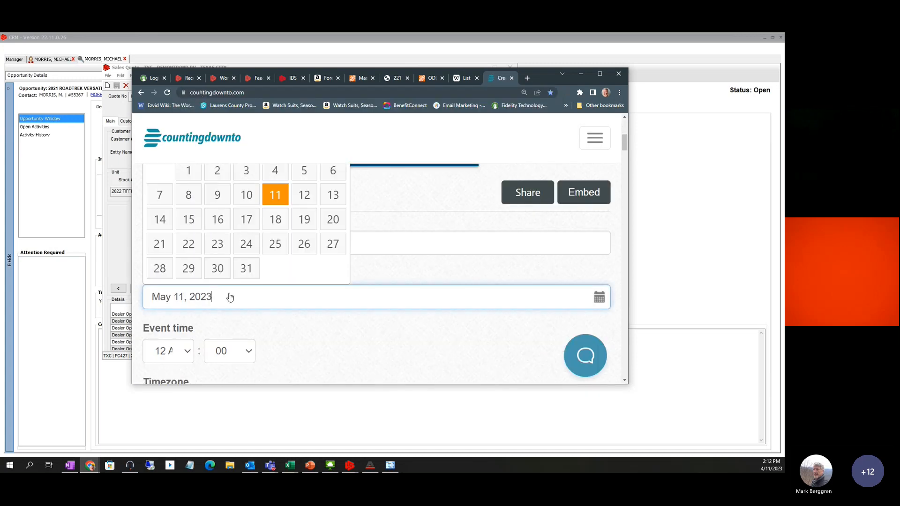
scroll(187, 171, up, 2)
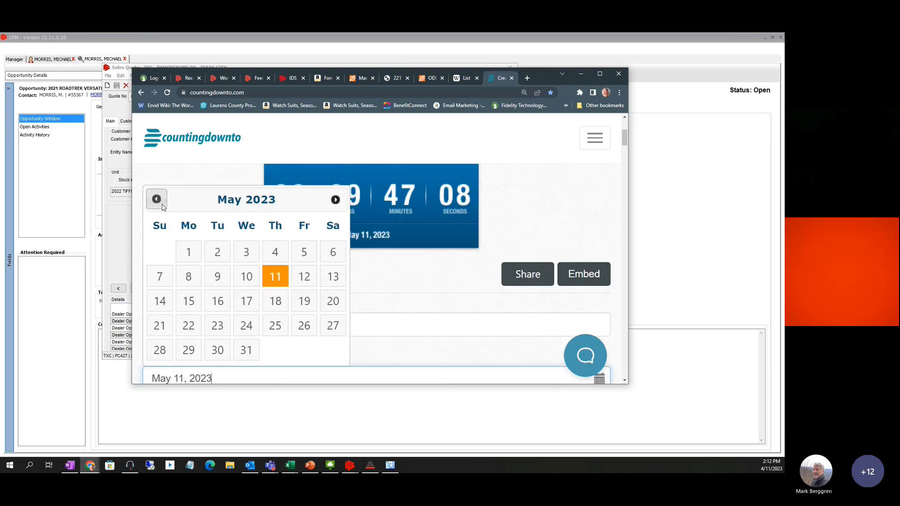
click(158, 200)
click(219, 288)
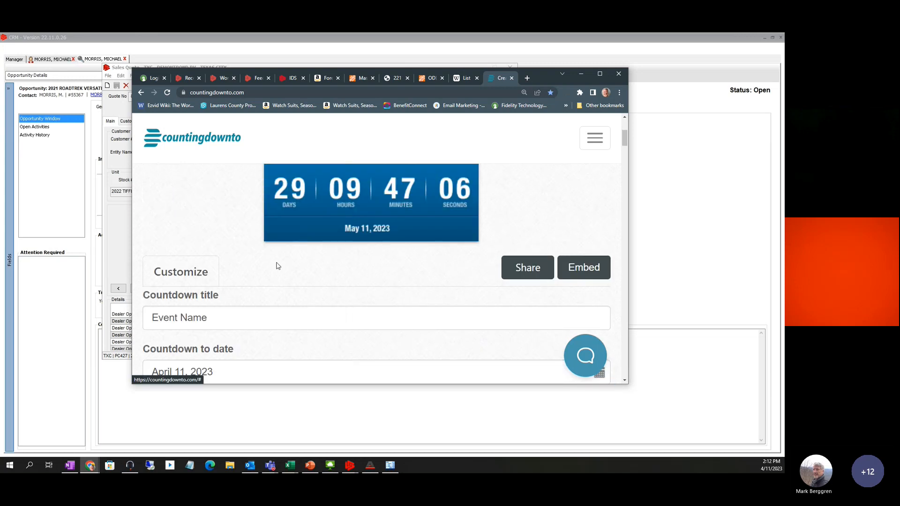
Set the event time to 02:15 PM
scroll(277, 265, down, 3)
click(188, 301)
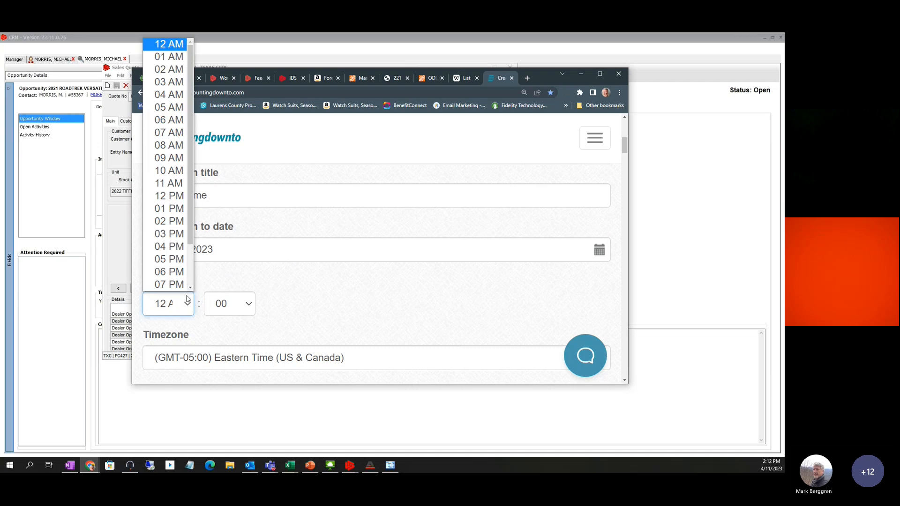
click(171, 221)
click(242, 304)
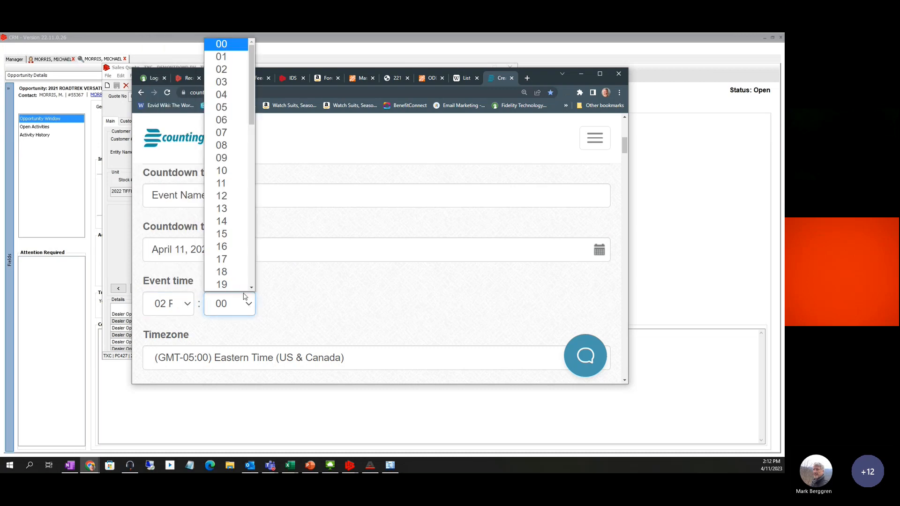
click(226, 233)
Replace the 'Event Name' title with '"Short Break" CRM Training will resume in...'
scroll(227, 234, up, 1)
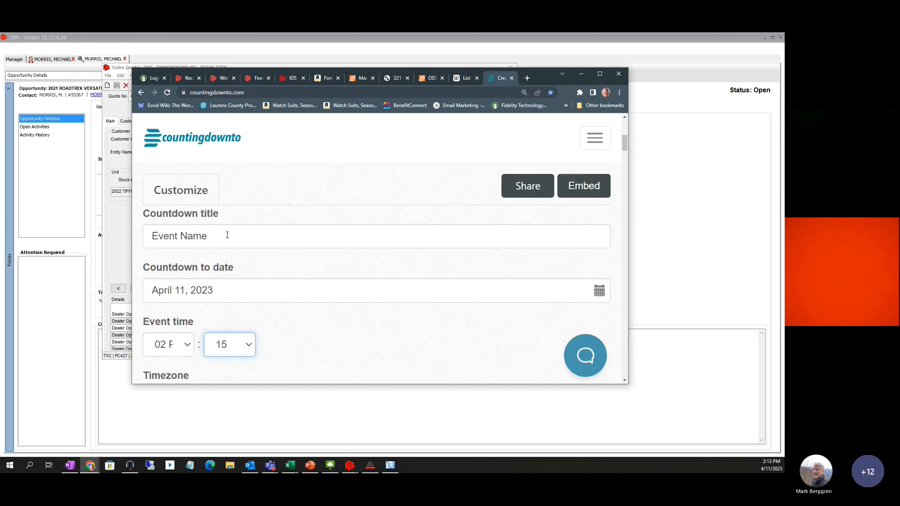
drag(227, 235, 148, 236)
text("shore)
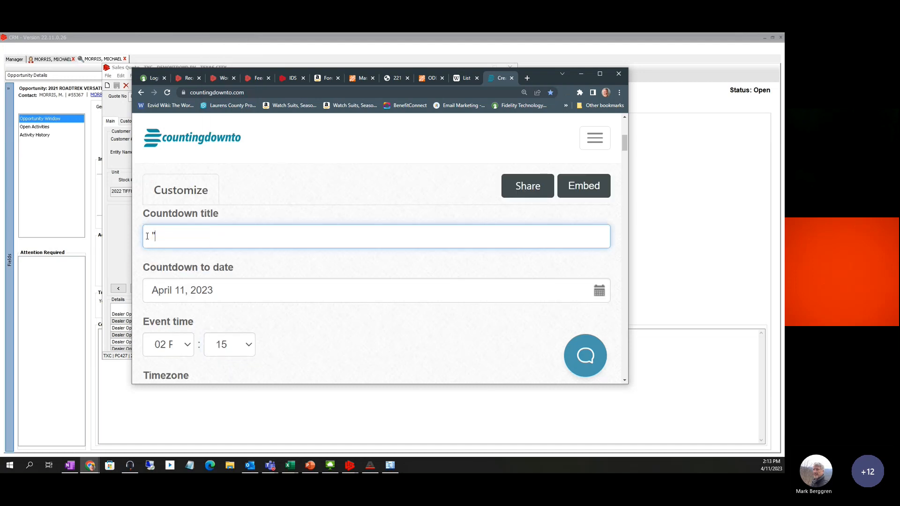
key(BackSpace)
key(BackSpace)
key(BackSpace)
key(BackSpace)
key(BackSpace)
text(S)
text(hort )
text(Brake)
key(BackSpace)
key(BackSpace)
key(BackSpace)
text(ea)
key(BackSpace)
text(ake)
key(BackSpace)
text(" CRM Tr)
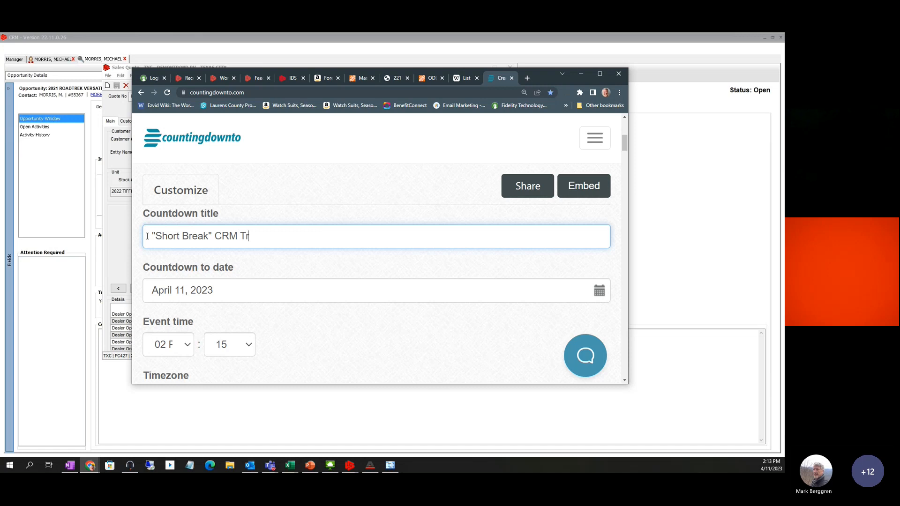
text(aining will resum)
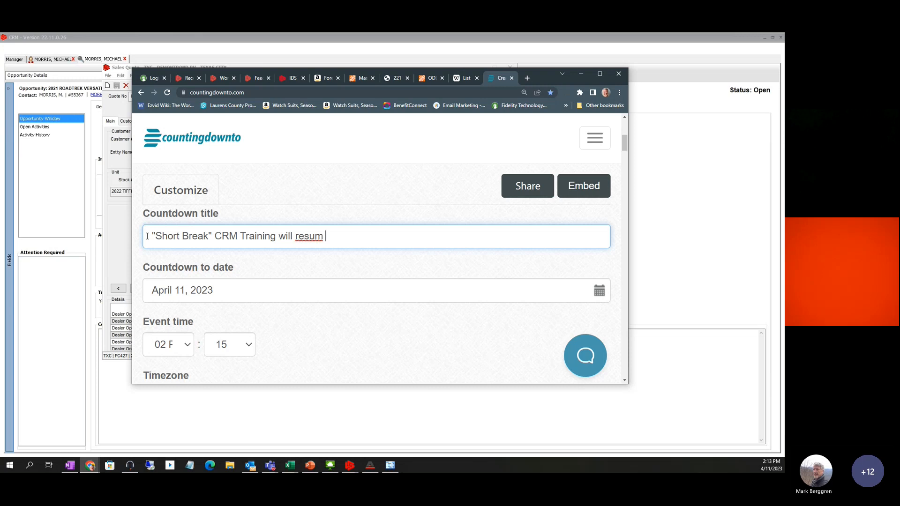
text(e in...)
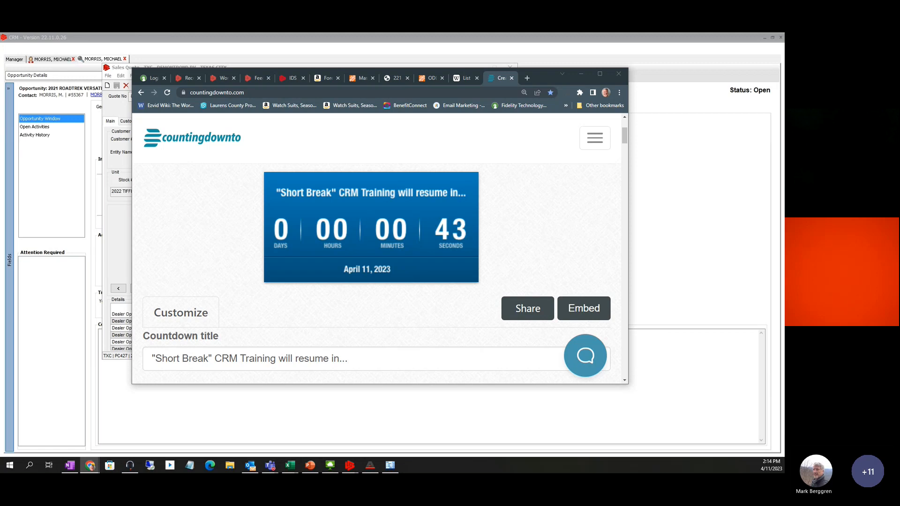
Switch between the countdown page and Teams while the break timer runs down to zero
click(347, 358)
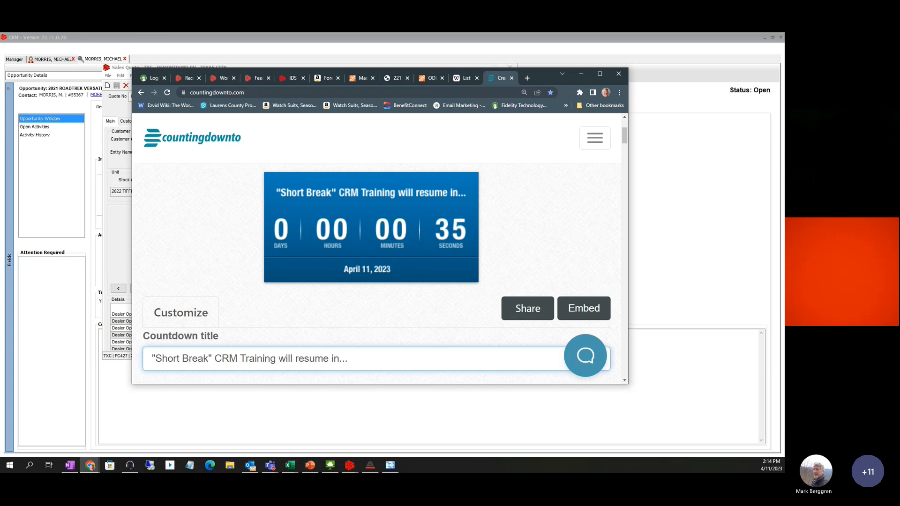
click(130, 465)
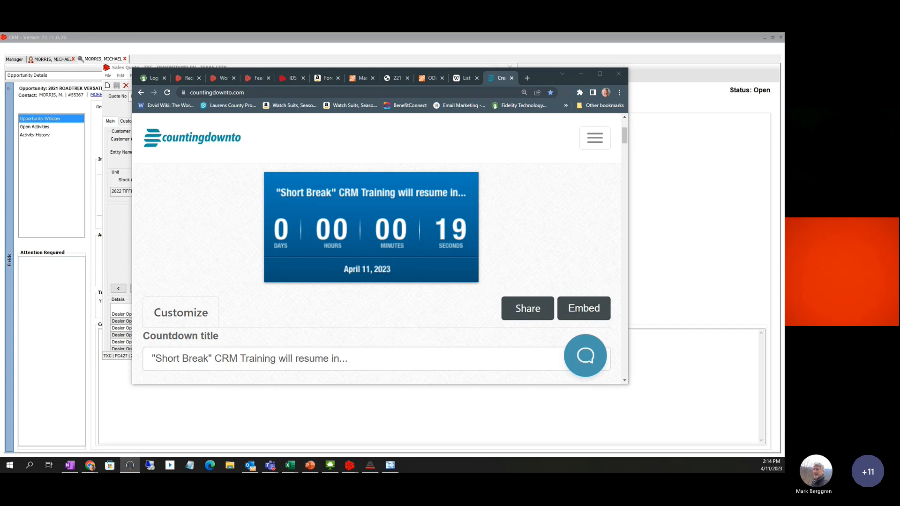
key(alt+Tab)
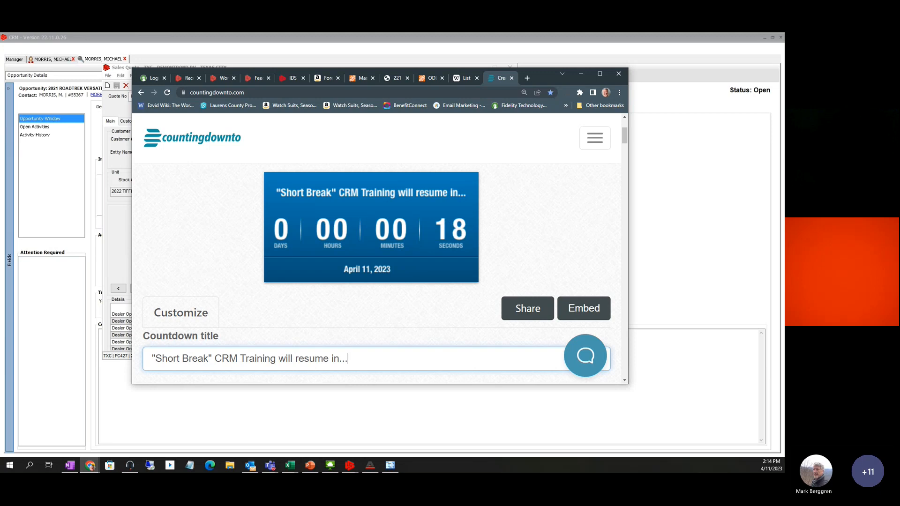
key(alt+Tab)
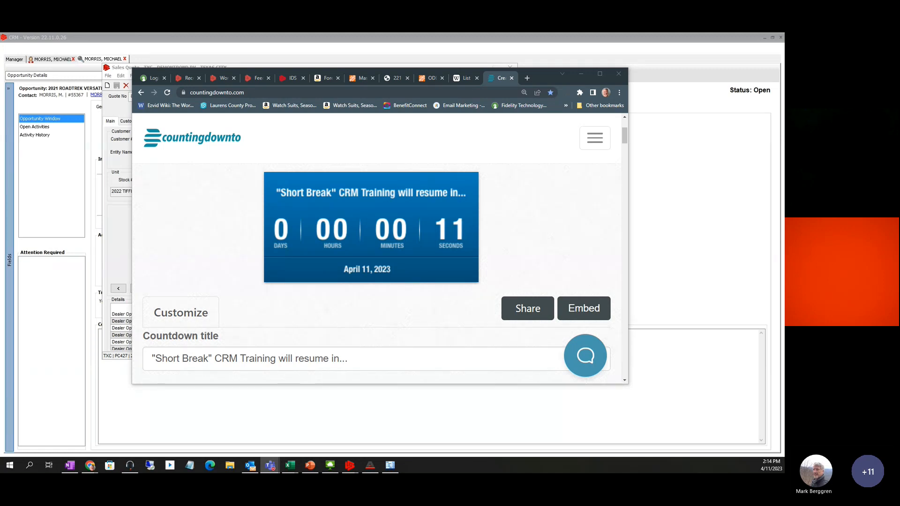
key(alt+Tab)
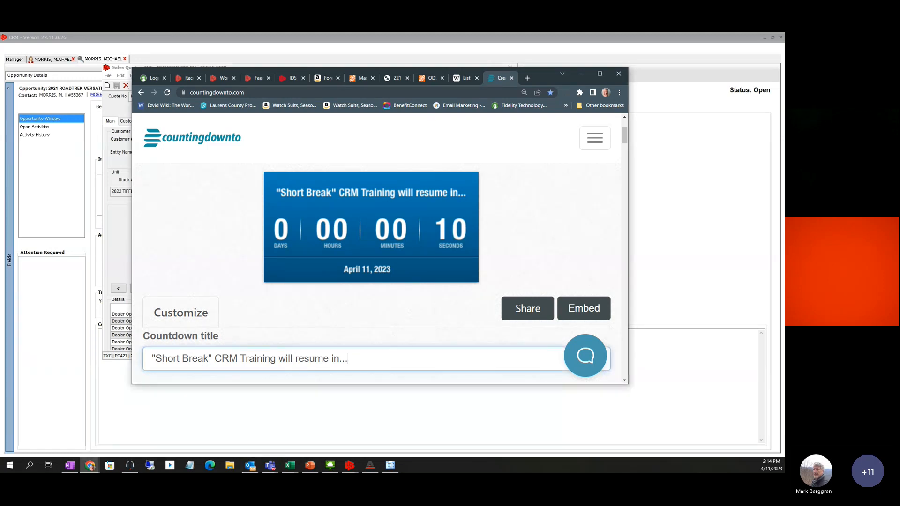
key(alt+Tab)
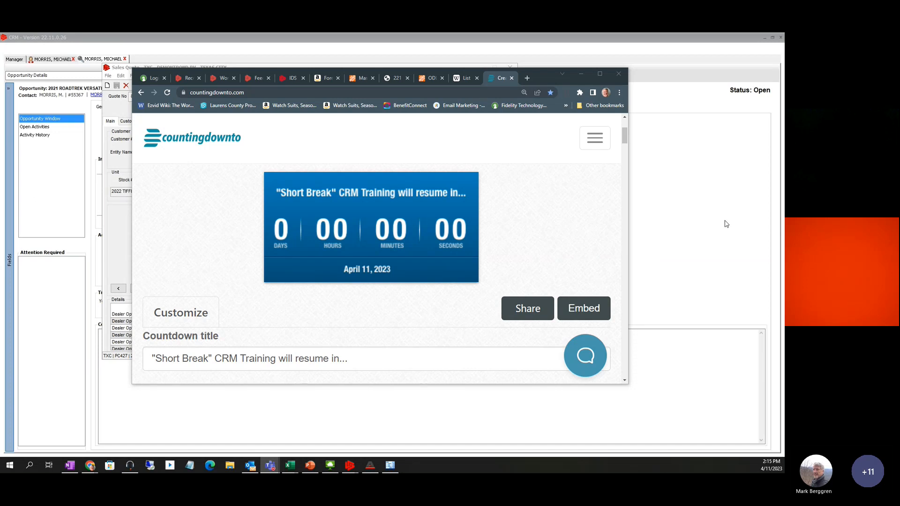
Minimize the countdown browser and reposition the Sales Quote window
click(580, 75)
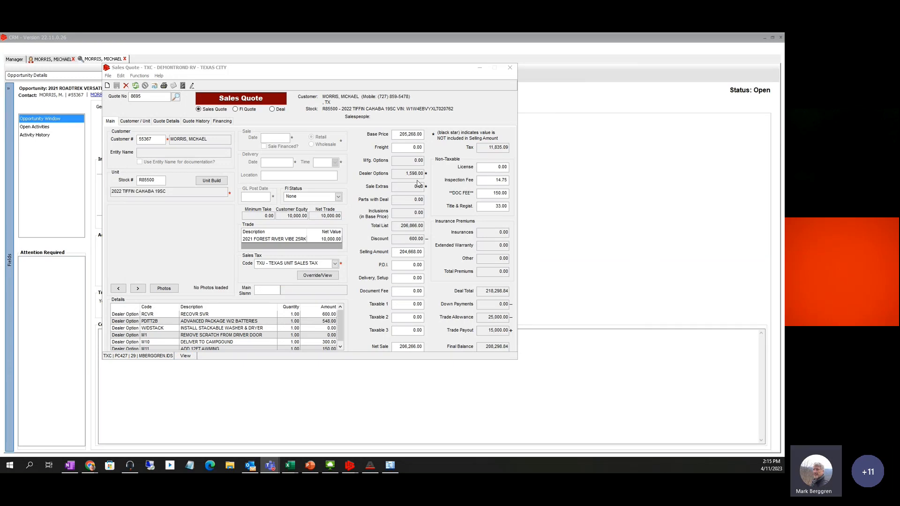
drag(300, 69, 338, 85)
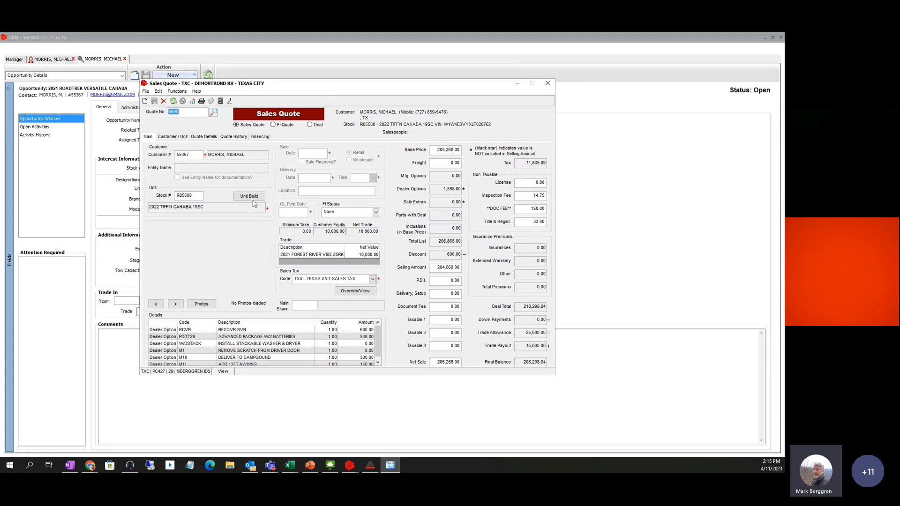
click(204, 136)
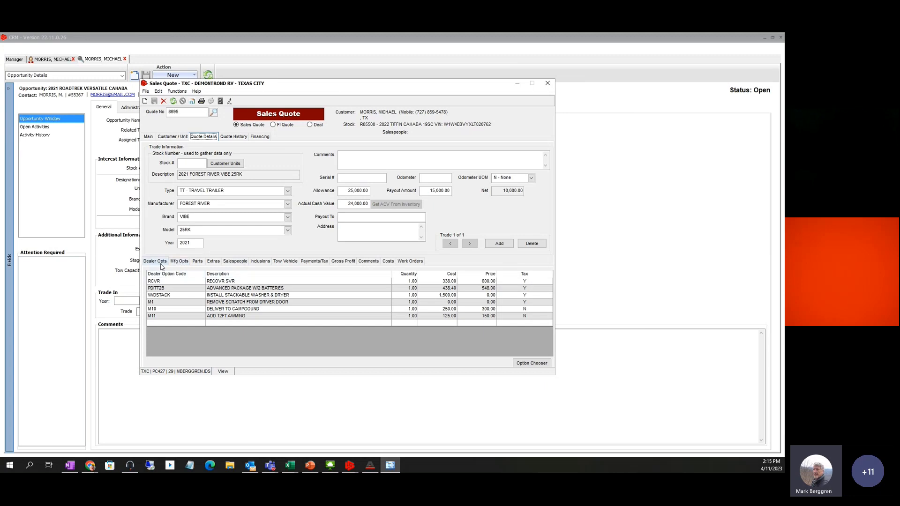
click(148, 137)
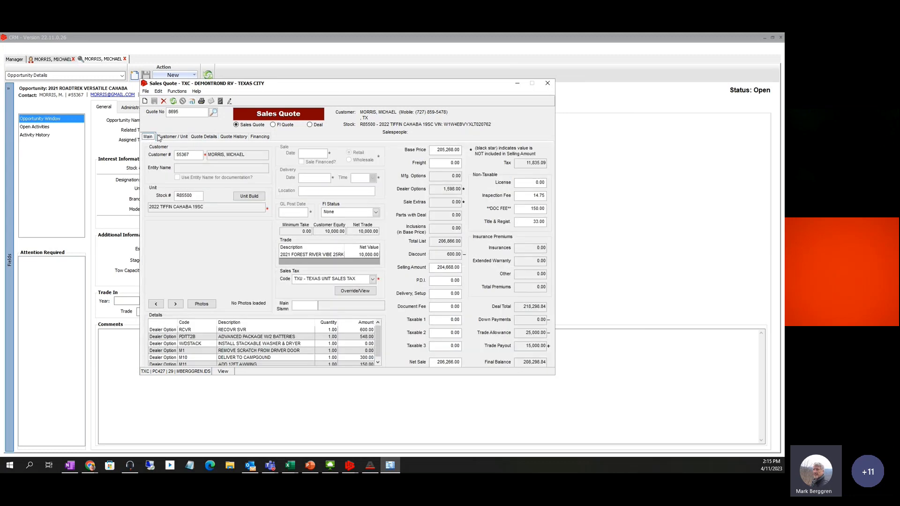
Review the quote's customer, trade, history and financing tabs, ending on the empty Mfg Opts list
click(172, 137)
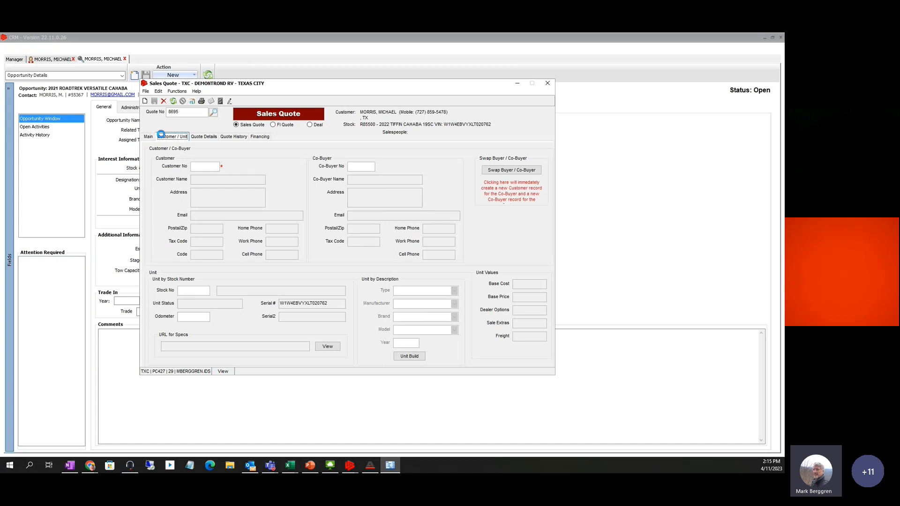
click(204, 137)
click(232, 137)
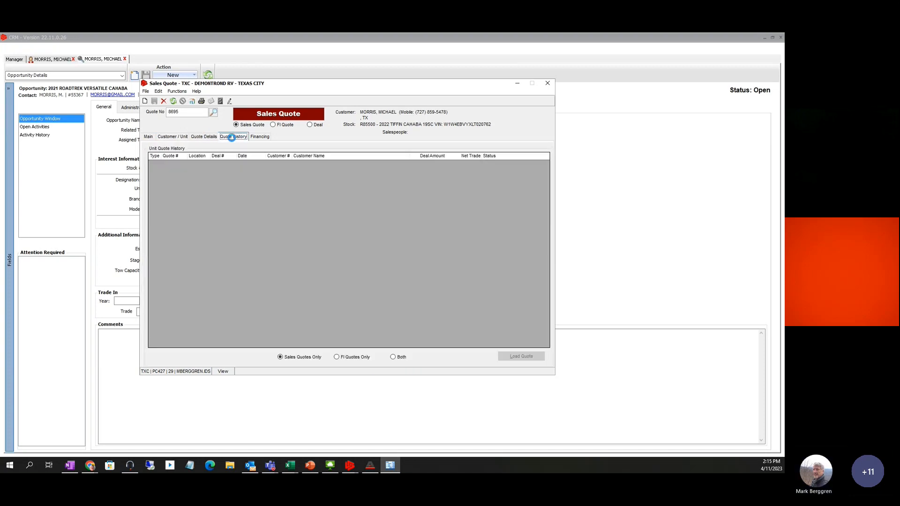
click(260, 136)
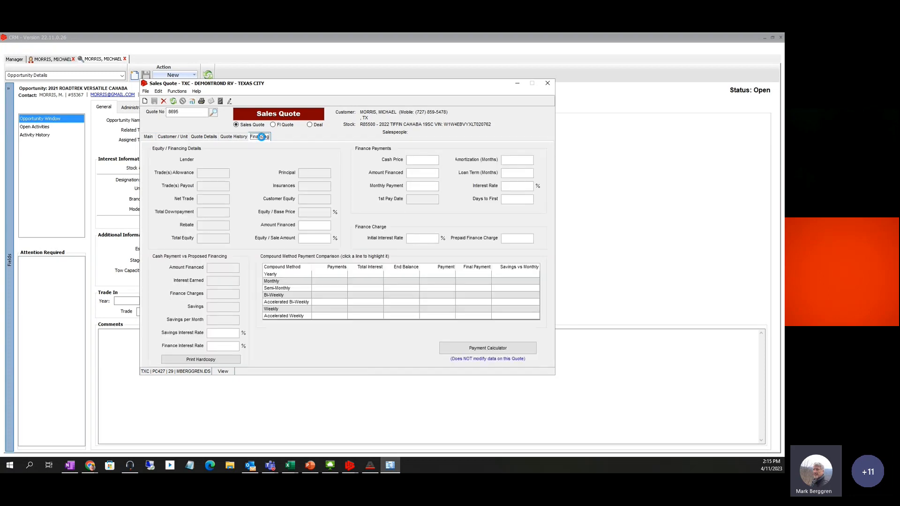
click(204, 136)
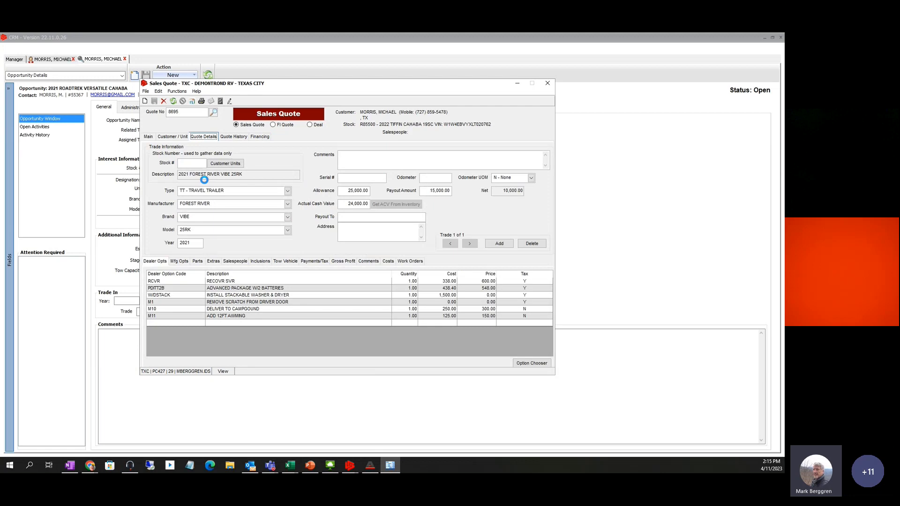
click(178, 262)
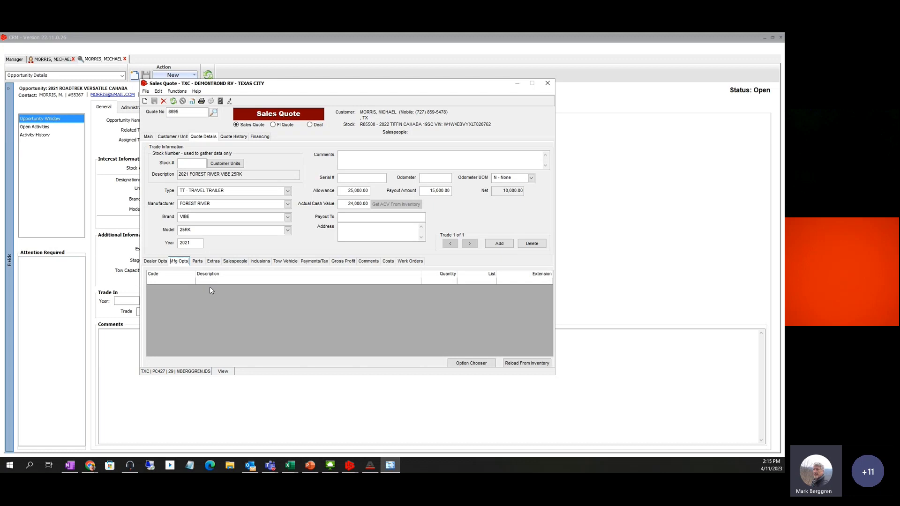
Add one 68191349AC OIL FILTER at 34.84 to the quote's parts via a search for 'oil'
click(198, 261)
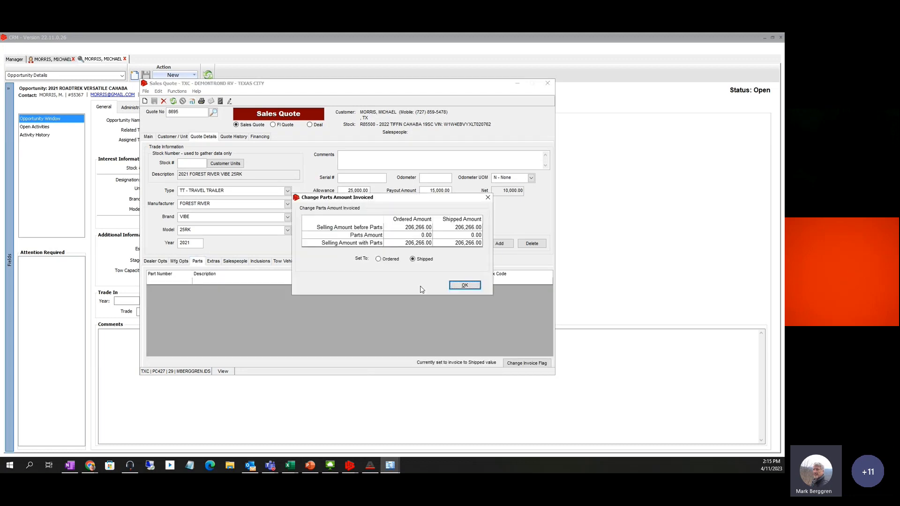
click(464, 285)
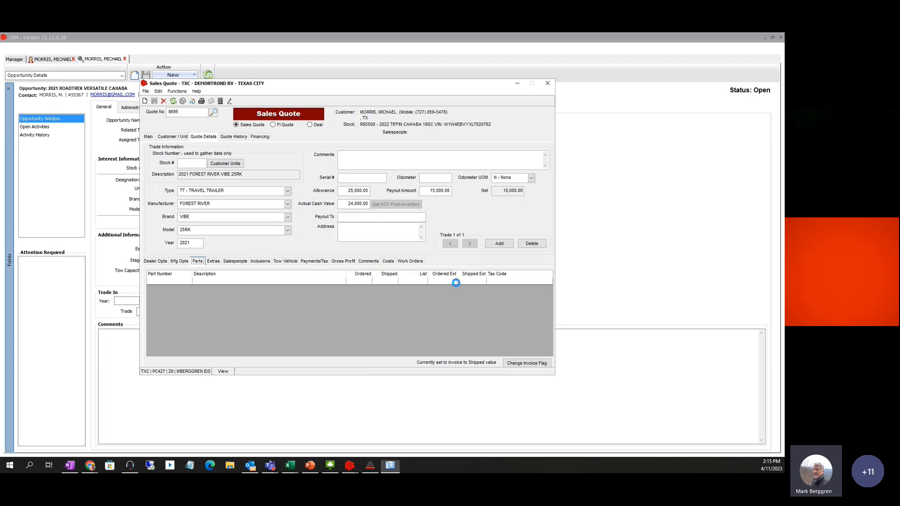
click(173, 283)
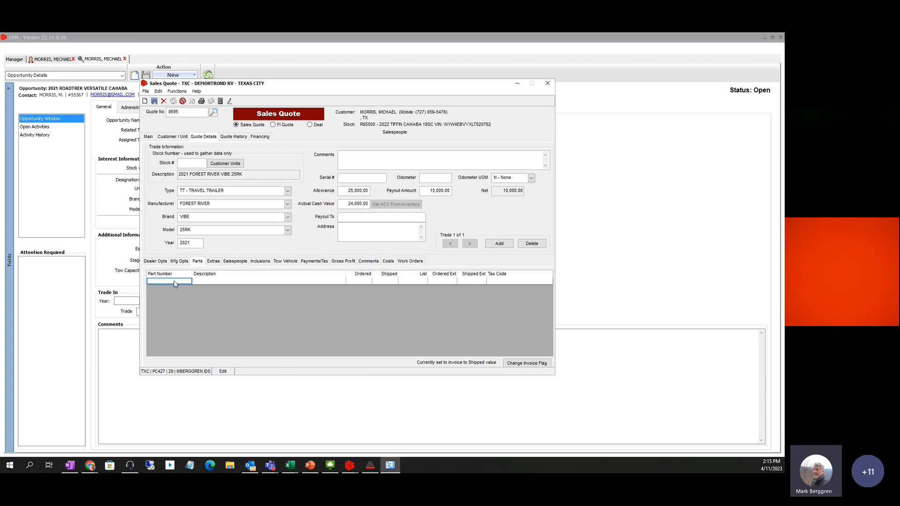
right_click(175, 283)
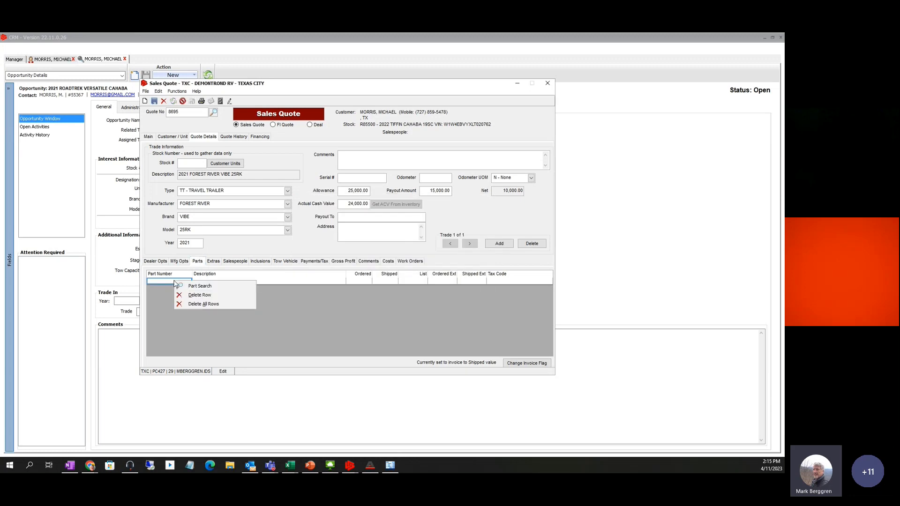
click(209, 287)
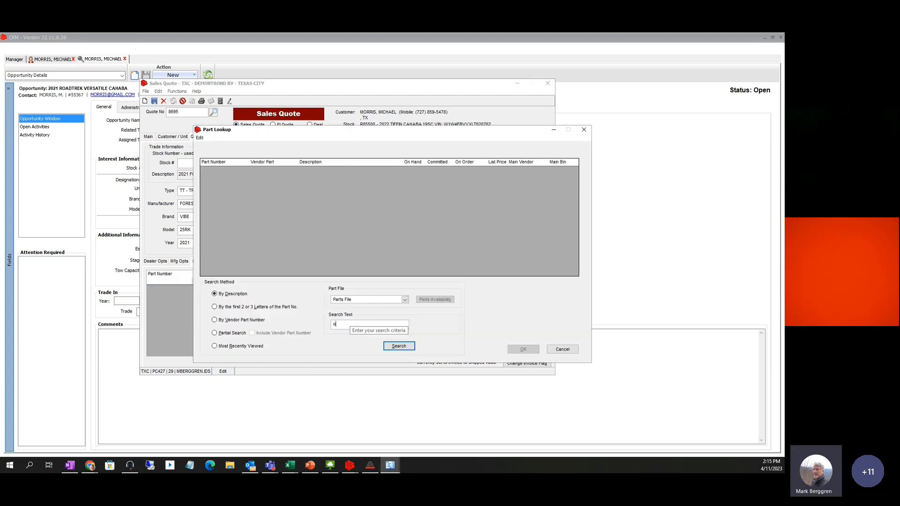
text(oil)
key(Return)
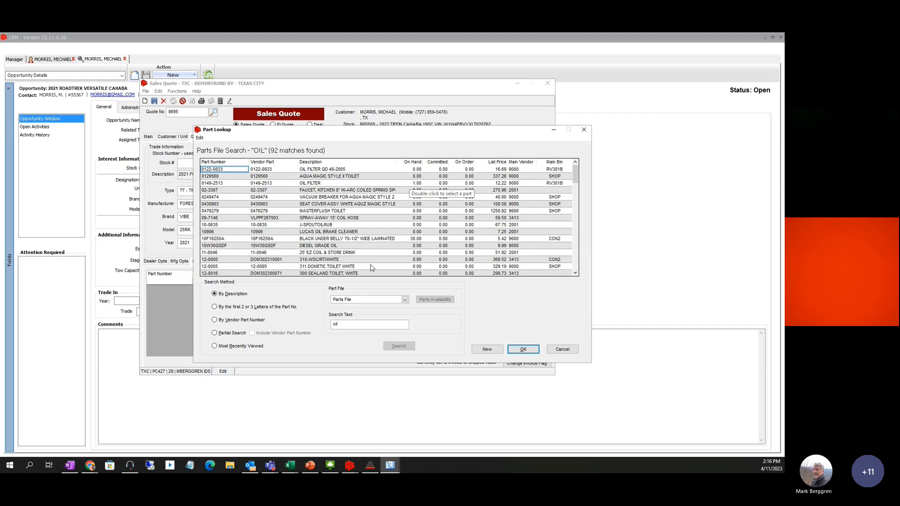
scroll(385, 266, down, 2)
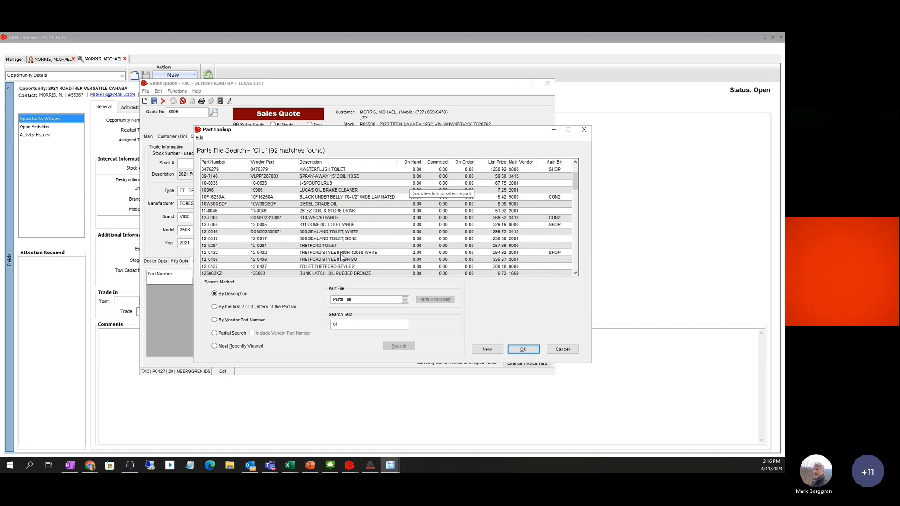
scroll(345, 256, down, 10)
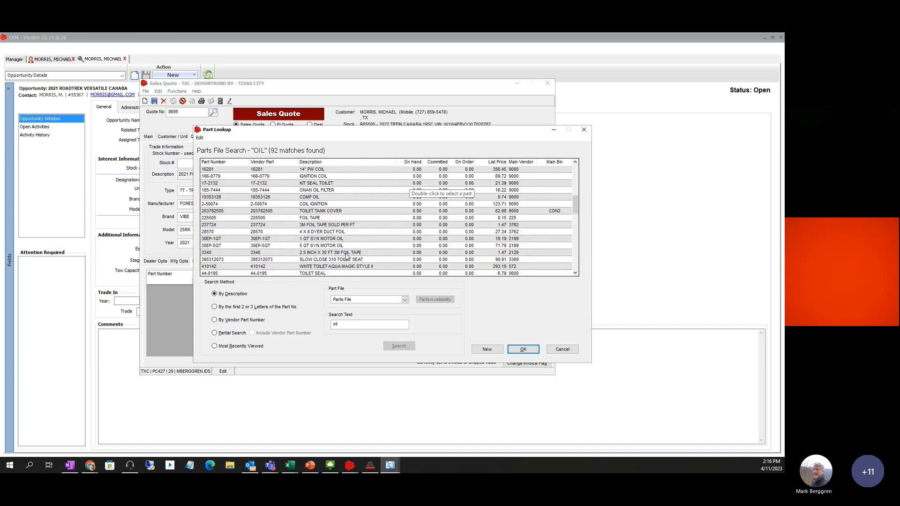
scroll(346, 255, down, 3)
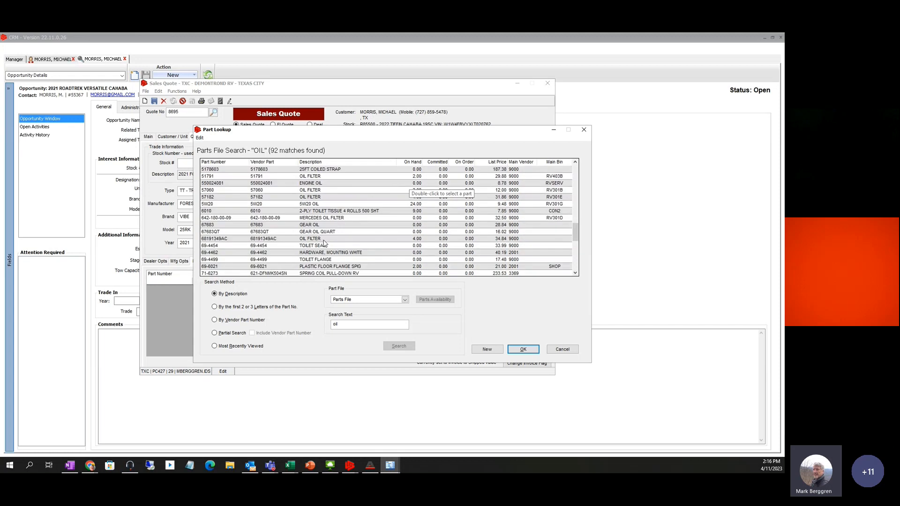
click(523, 349)
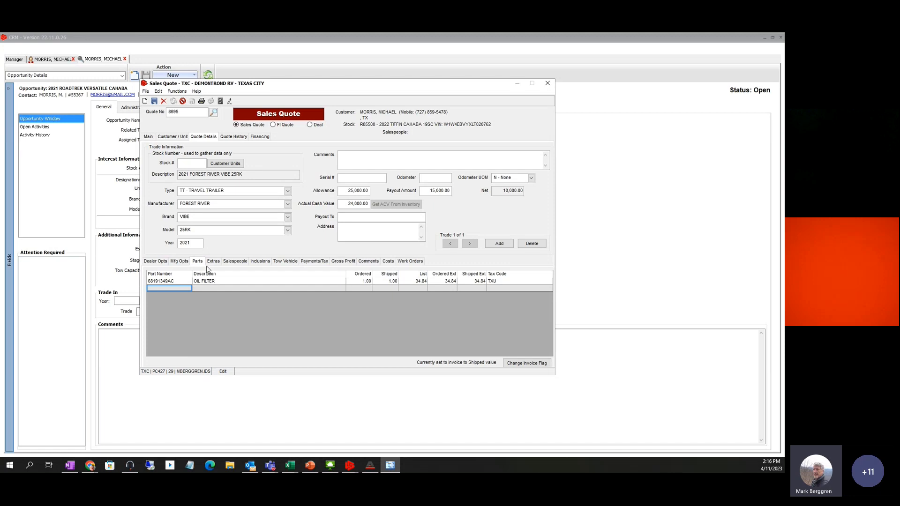
click(154, 261)
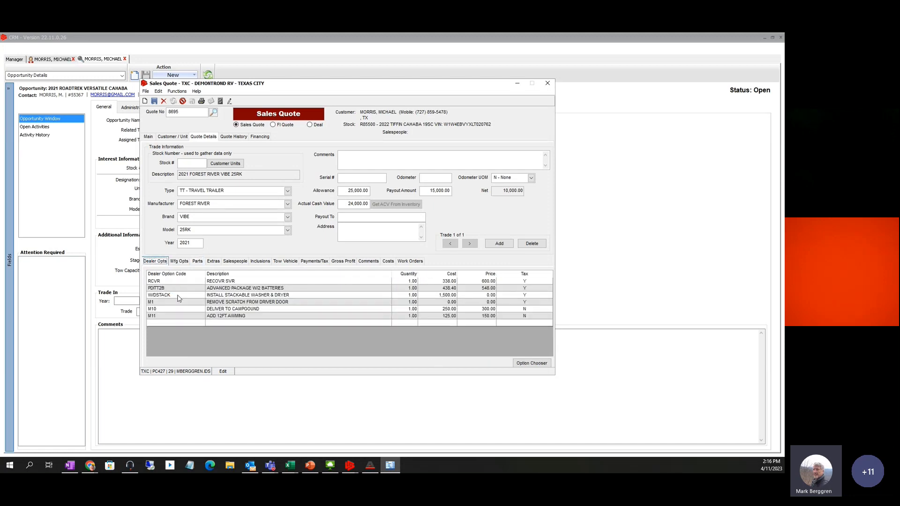
click(198, 262)
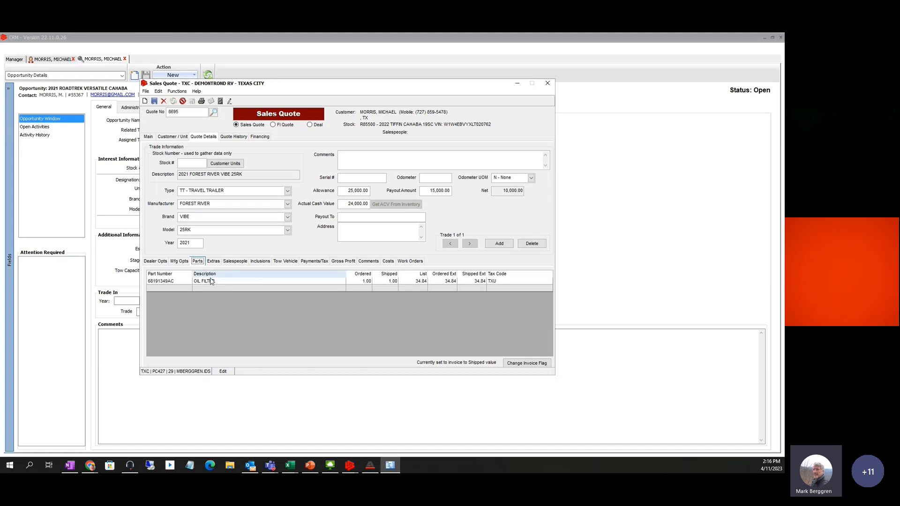
click(178, 282)
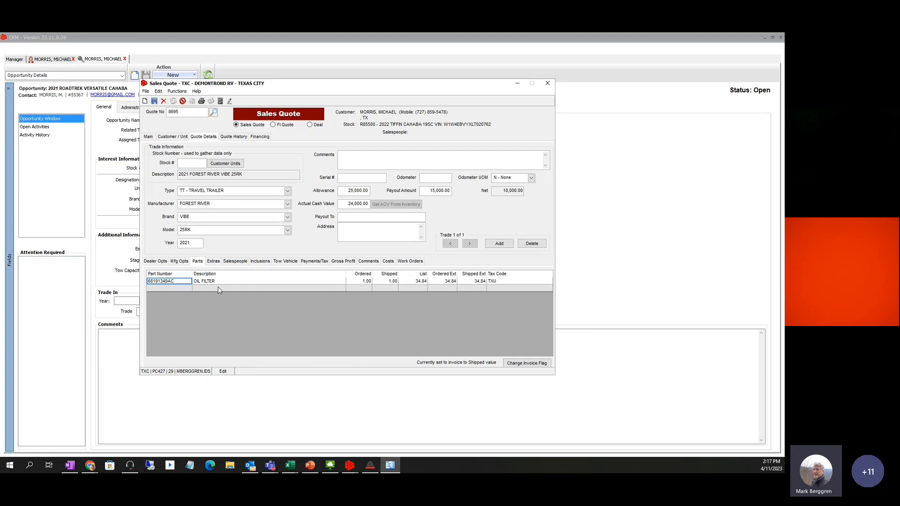
click(155, 261)
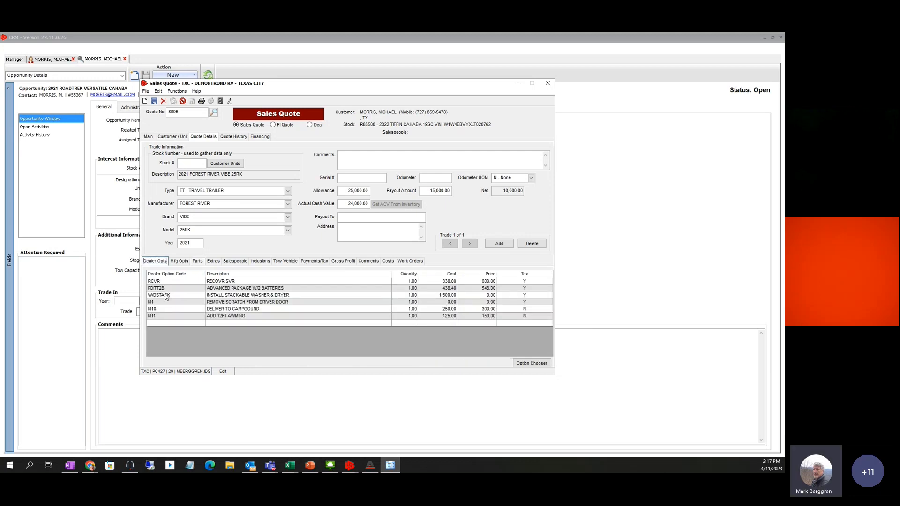
click(196, 261)
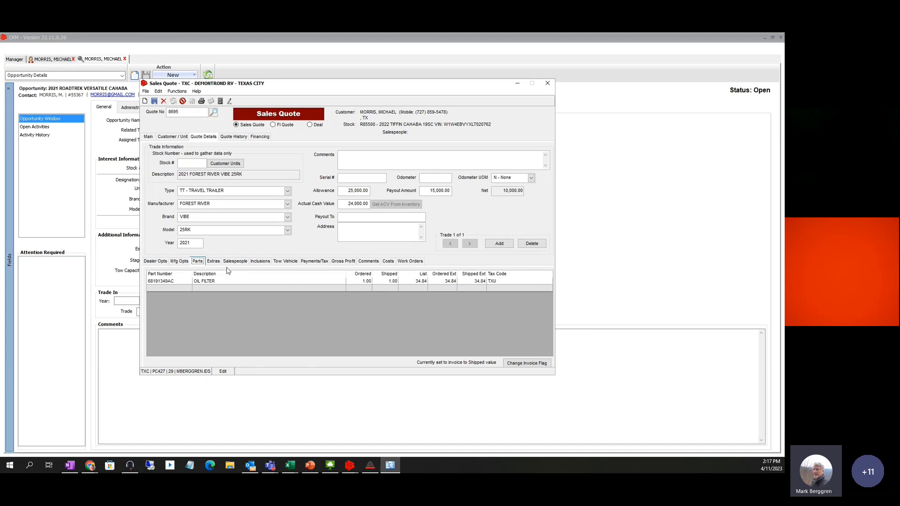
Add the BIRD – BIRD DOG FEE extra to the quote, non-taxable at 0.00 cost and price
click(209, 263)
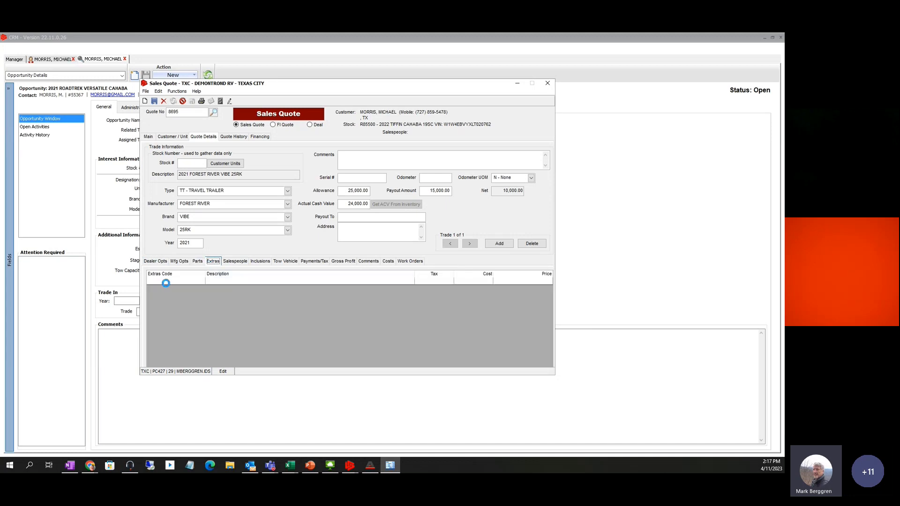
click(170, 282)
right_click(170, 281)
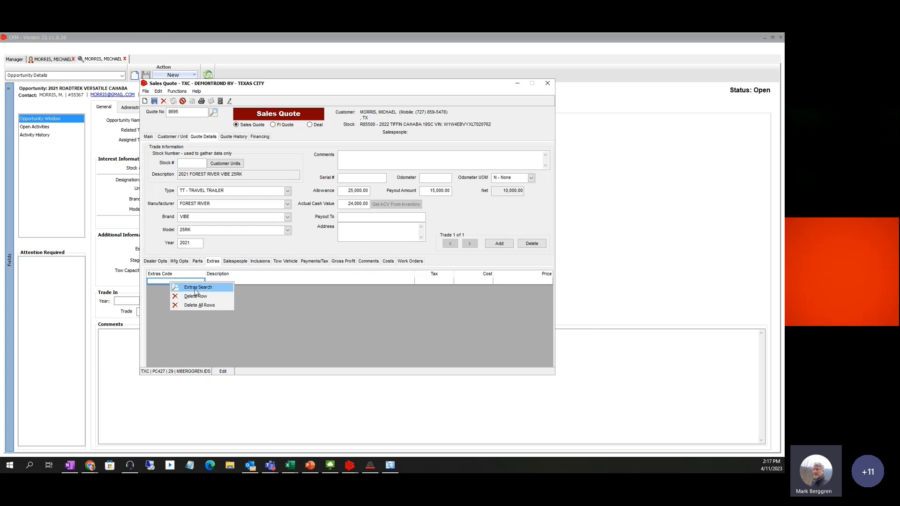
click(194, 287)
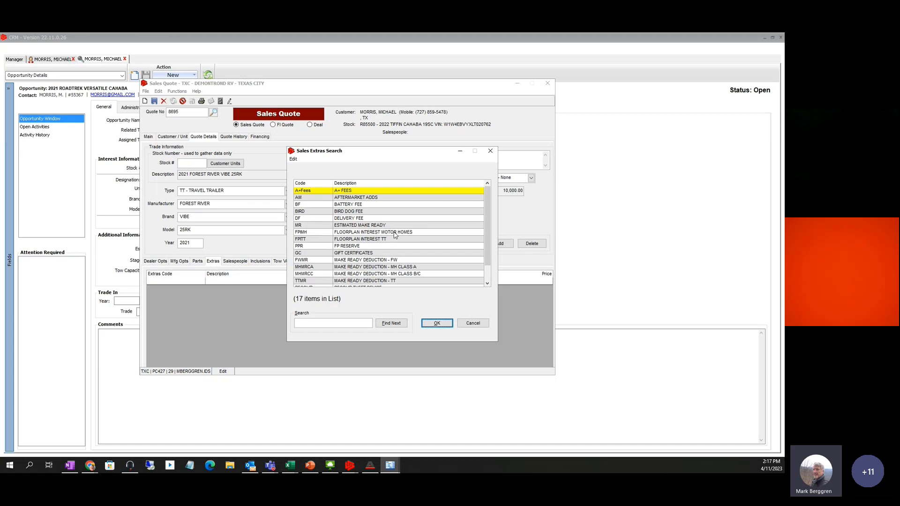
click(351, 212)
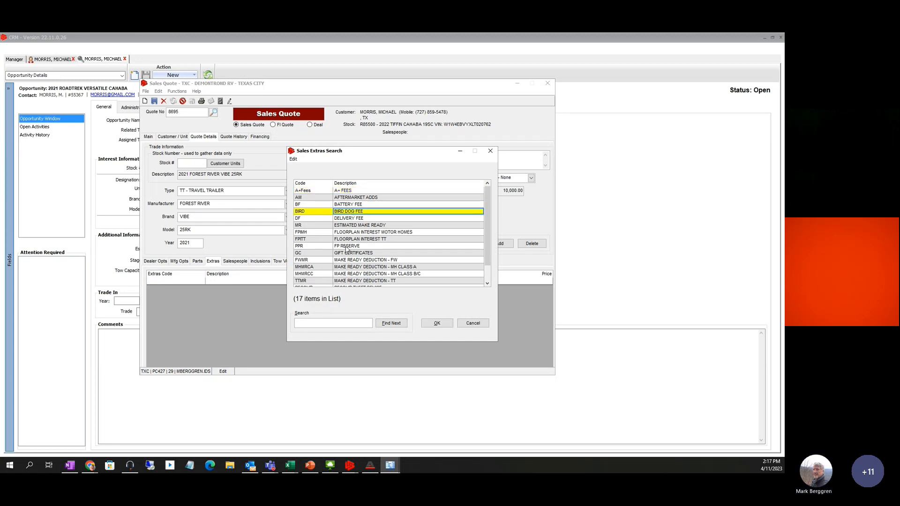
click(436, 324)
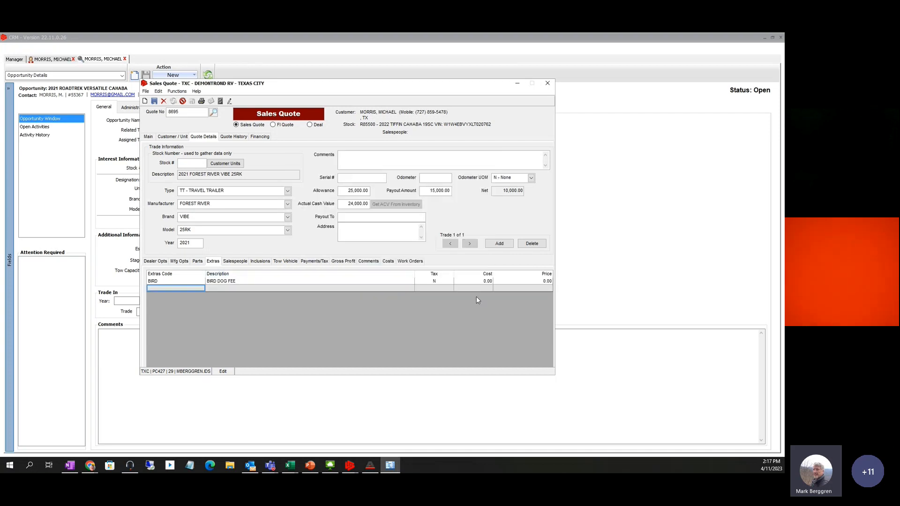
Set the BIRD DOG FEE cost to 100.00, then review the extras search without changes
click(488, 281)
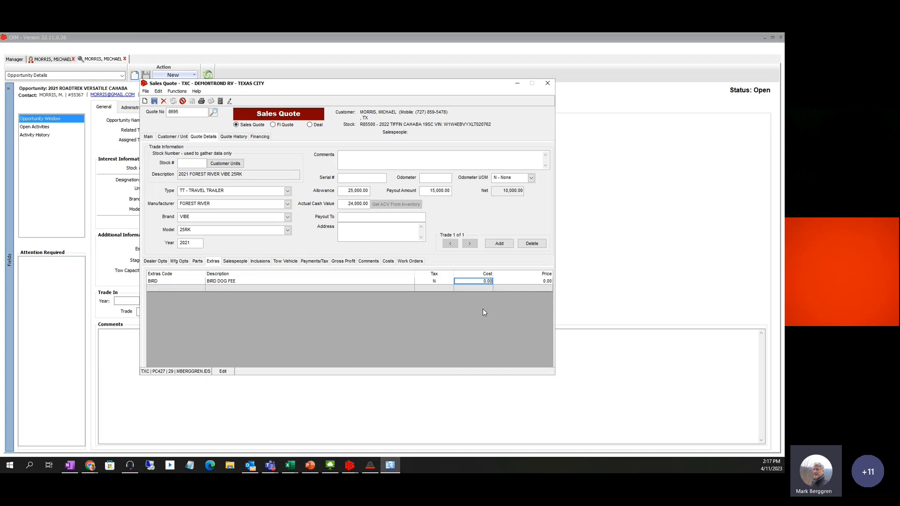
text(100)
key(Tab)
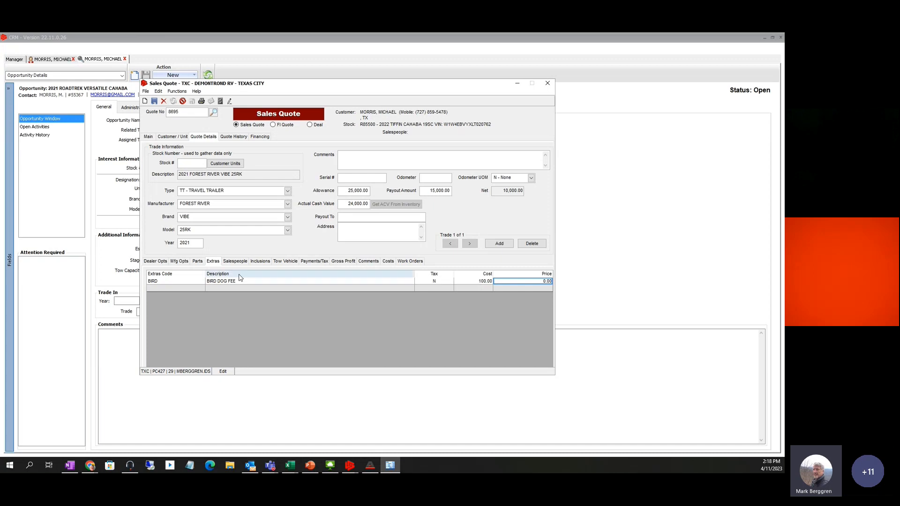
right_click(170, 282)
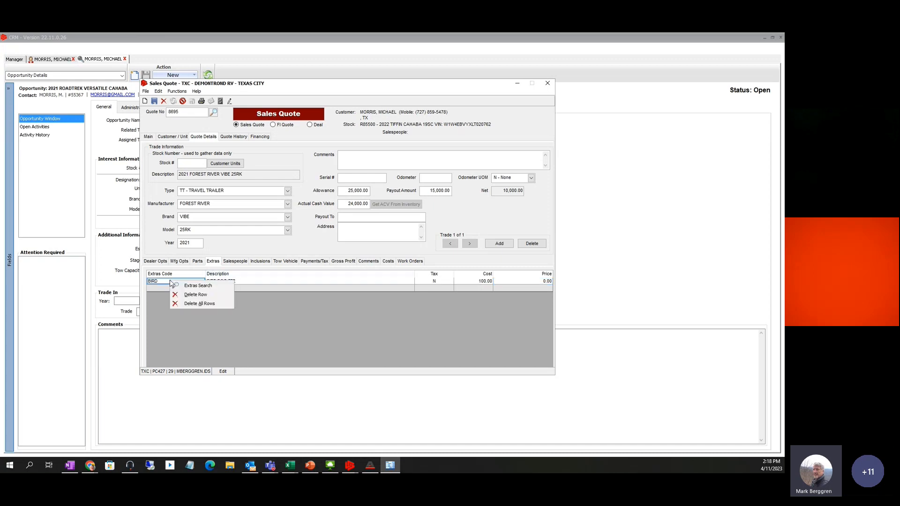
click(187, 283)
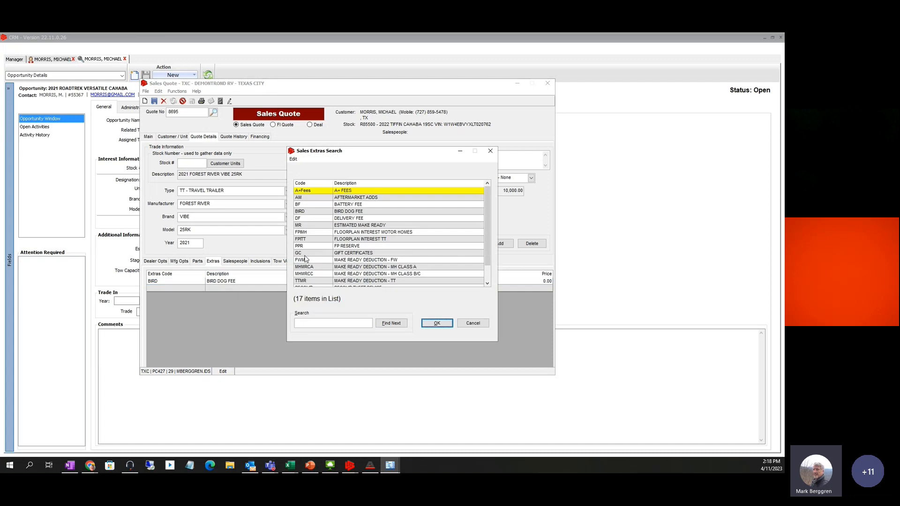
drag(486, 216, 485, 248)
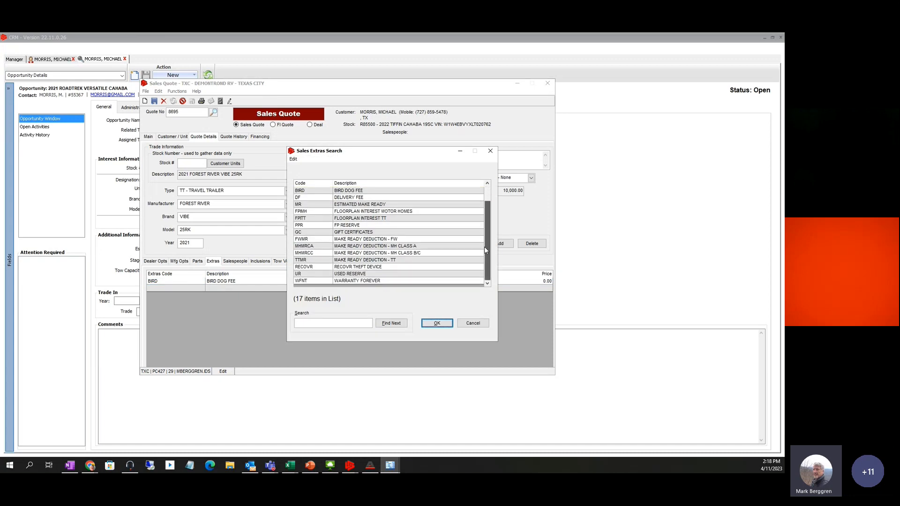
scroll(485, 247, up, 1)
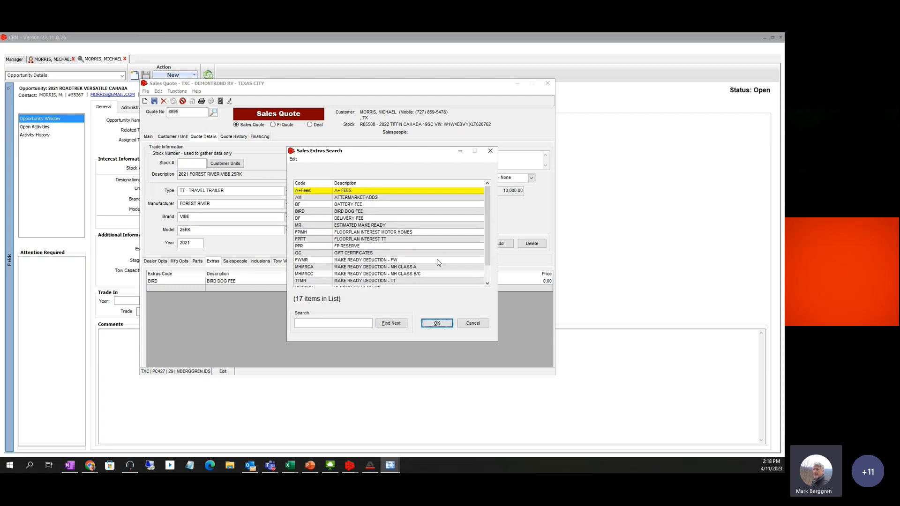
click(472, 323)
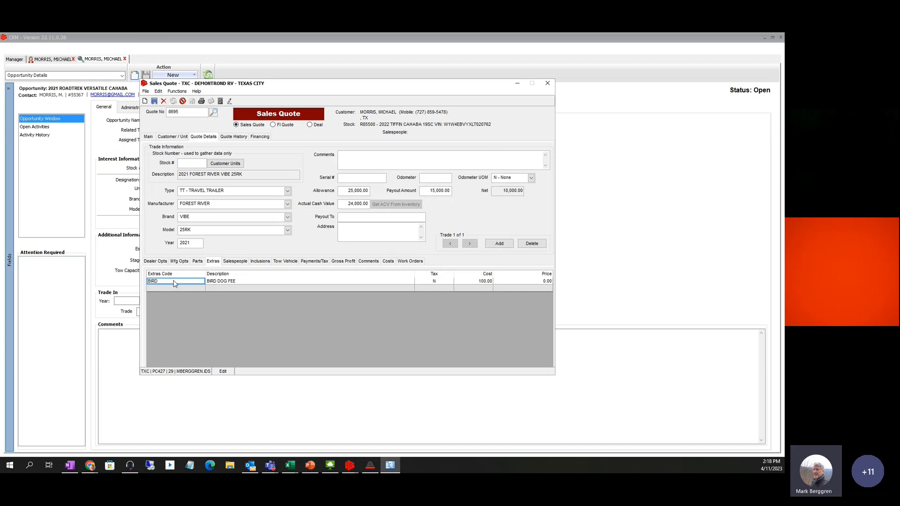
Delete the BIRD extra row and confirm, leaving the extras list empty
right_click(173, 283)
click(197, 295)
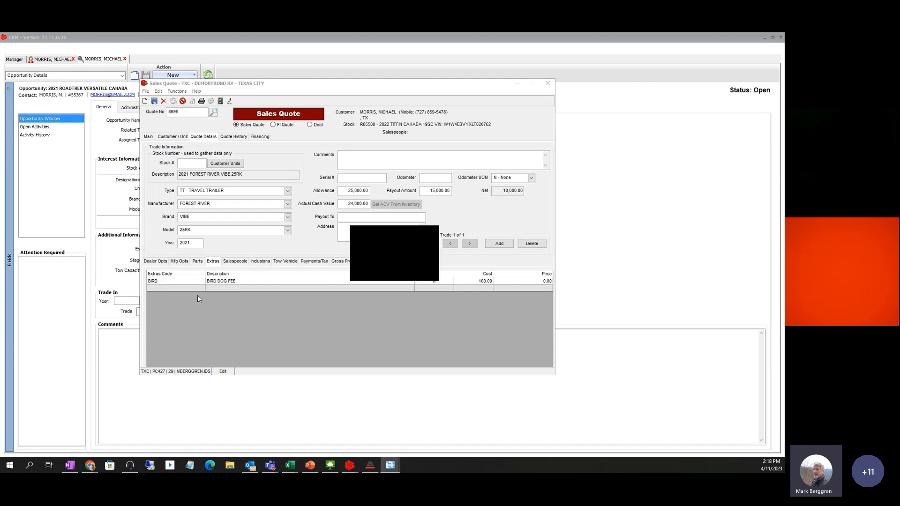
click(383, 273)
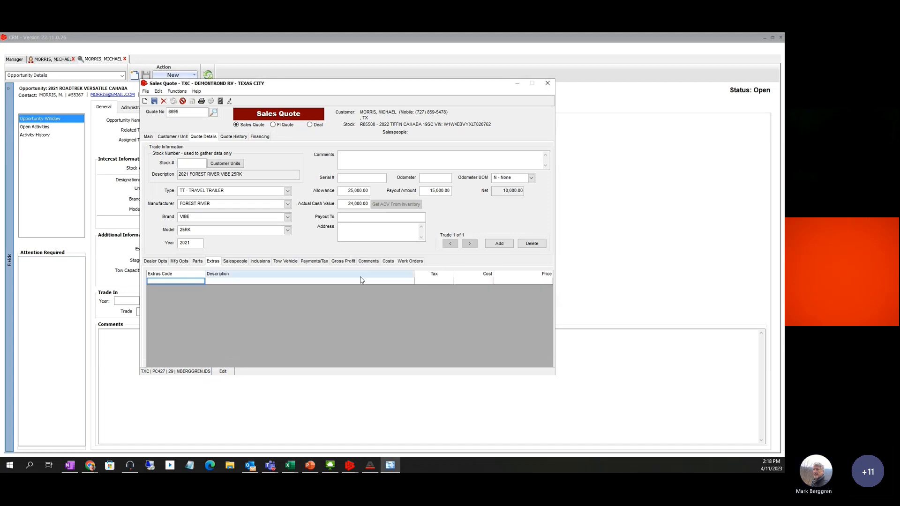
Assign Salesperson 1 on the Salespeople tab from the full salesperson list
click(234, 260)
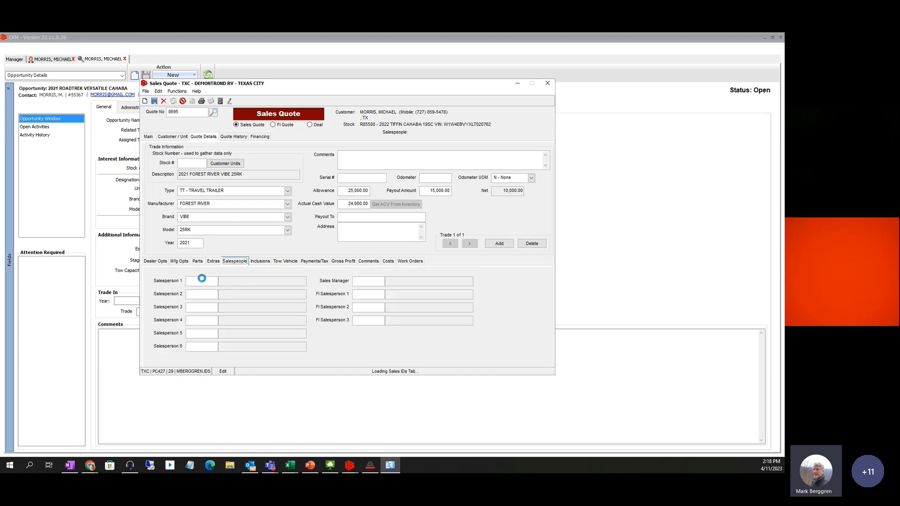
right_click(198, 280)
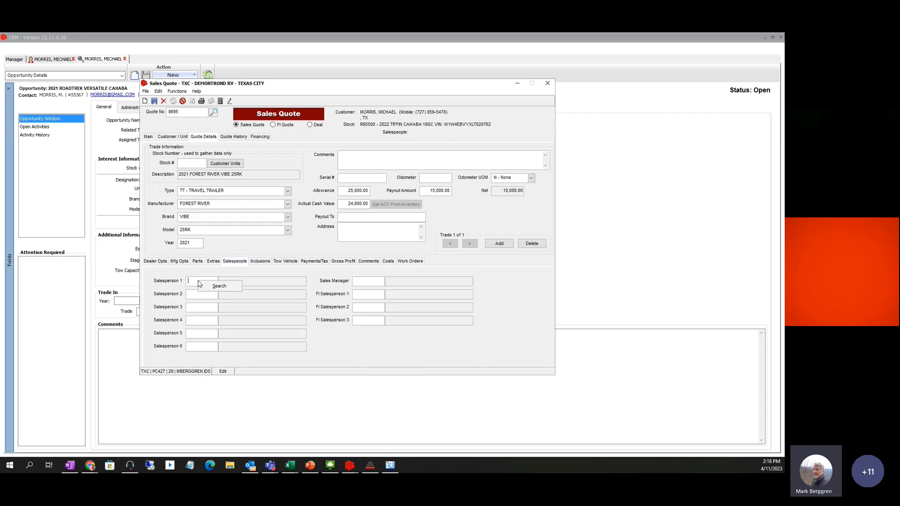
click(223, 287)
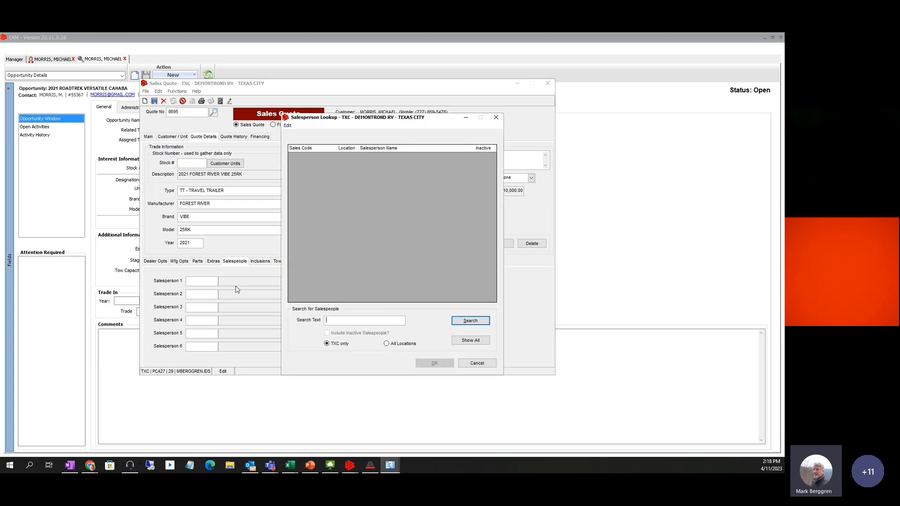
click(466, 341)
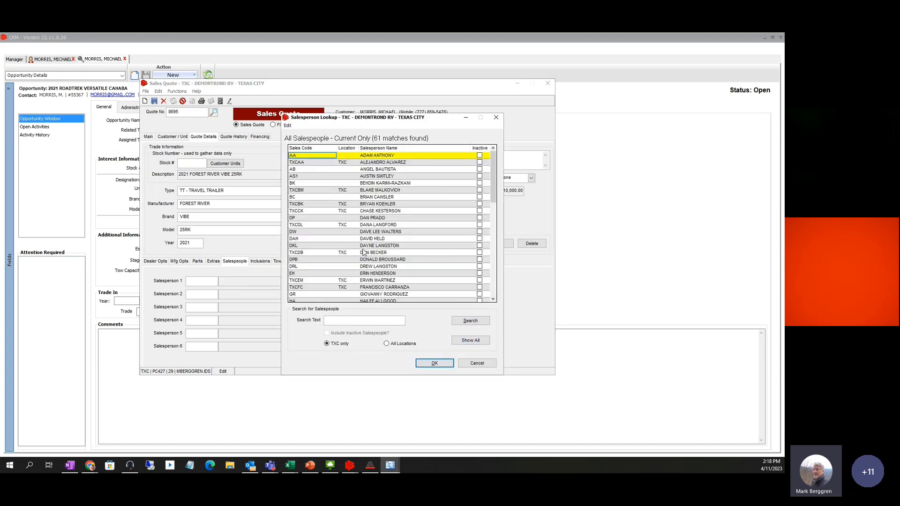
click(305, 239)
click(427, 361)
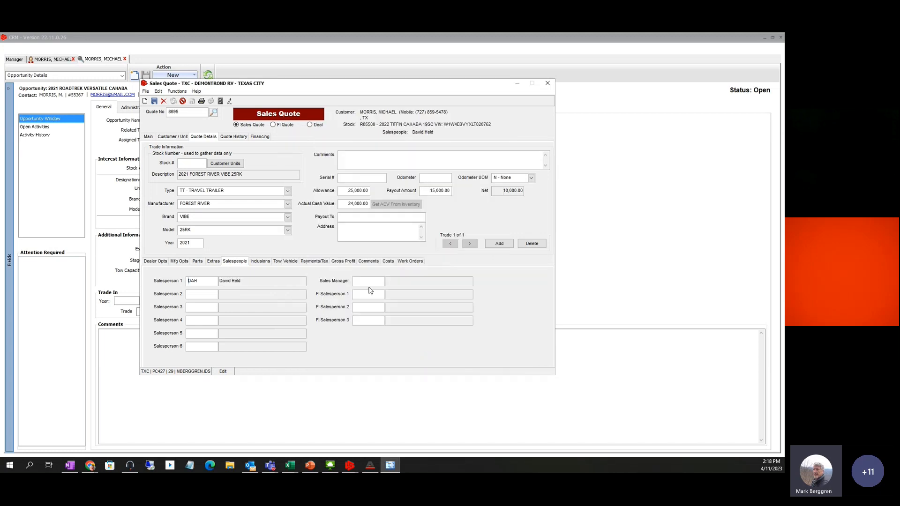
Assign the quote's Sales Manager from the full salesperson list
right_click(362, 280)
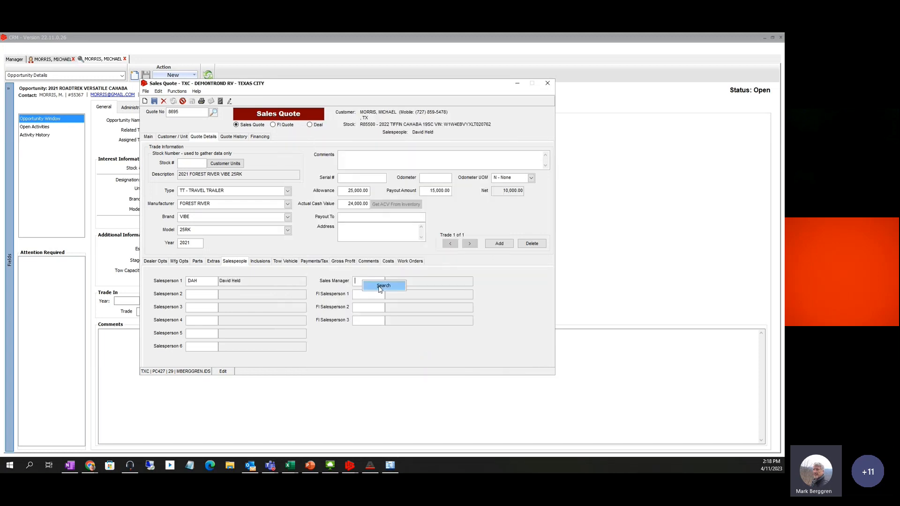
click(378, 286)
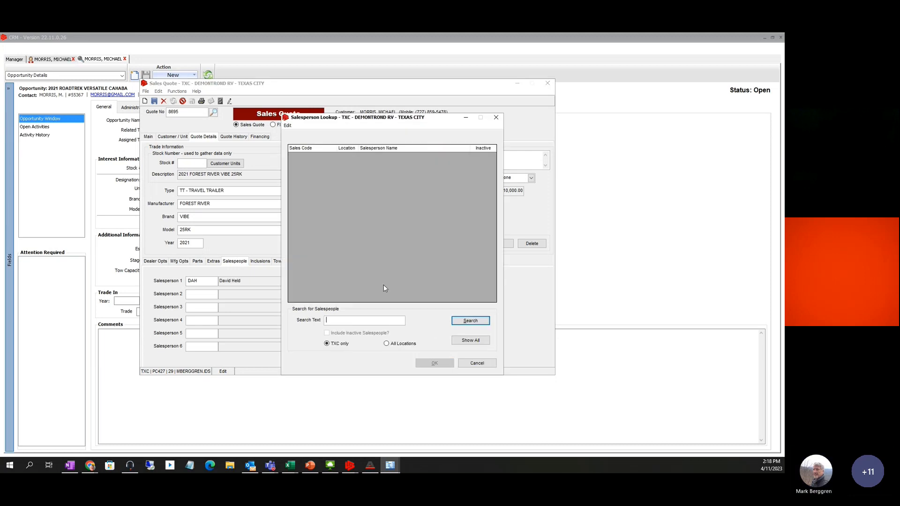
click(458, 338)
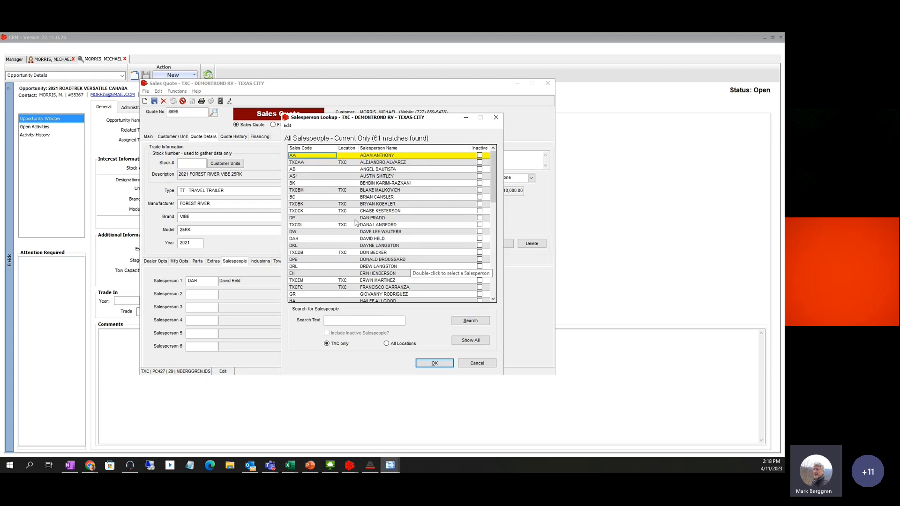
click(294, 217)
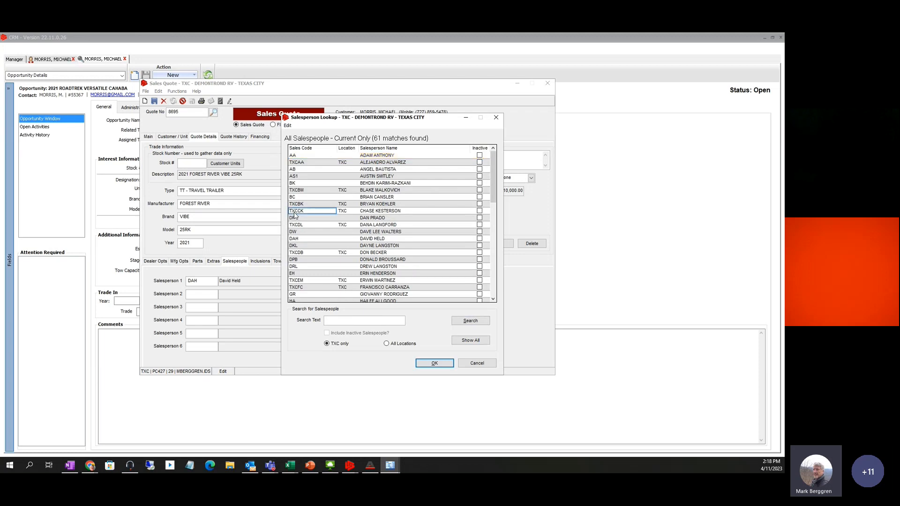
click(434, 363)
Assign FI Salesperson 1 from the full salesperson list
right_click(358, 296)
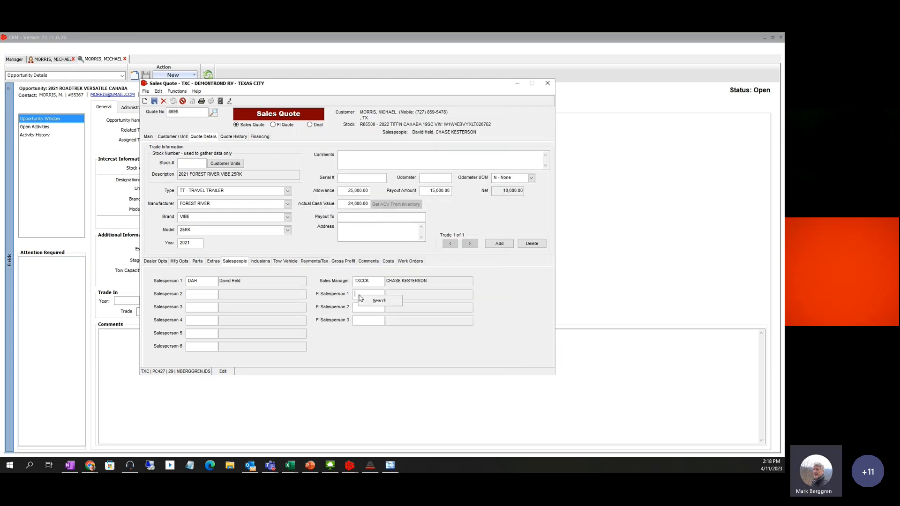
click(379, 300)
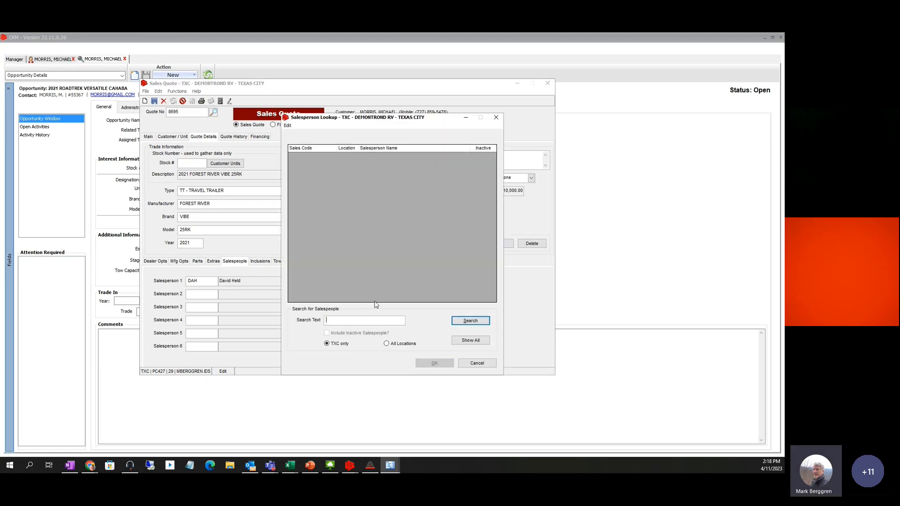
click(470, 340)
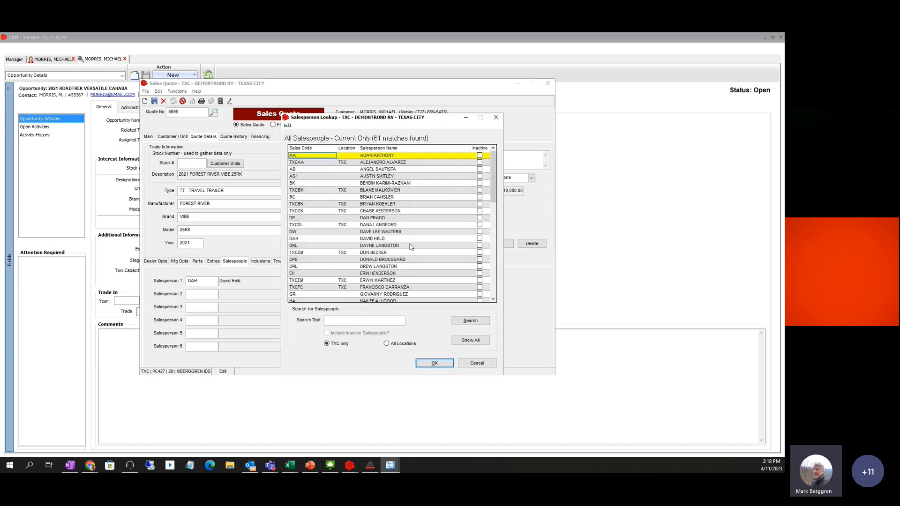
click(377, 281)
click(434, 363)
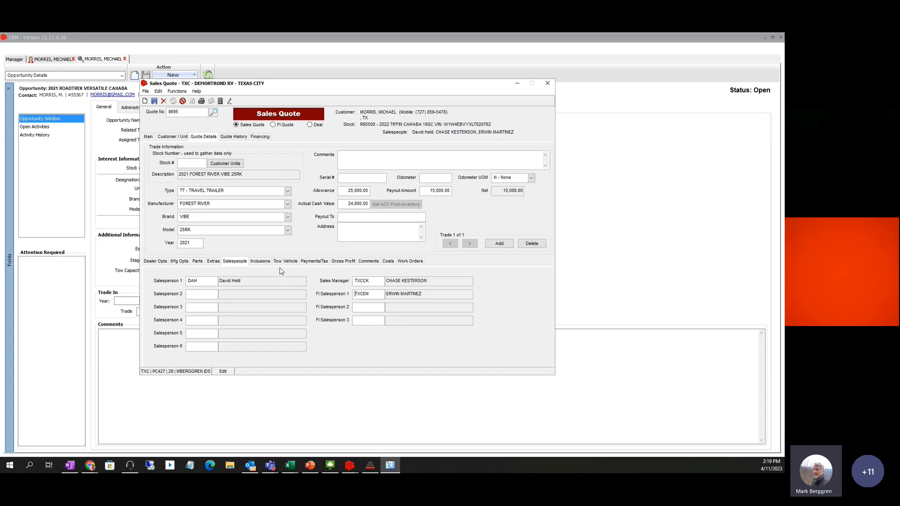
On the Inclusions tab, add a new inclusion row with M/T/O set to Trailer
click(260, 261)
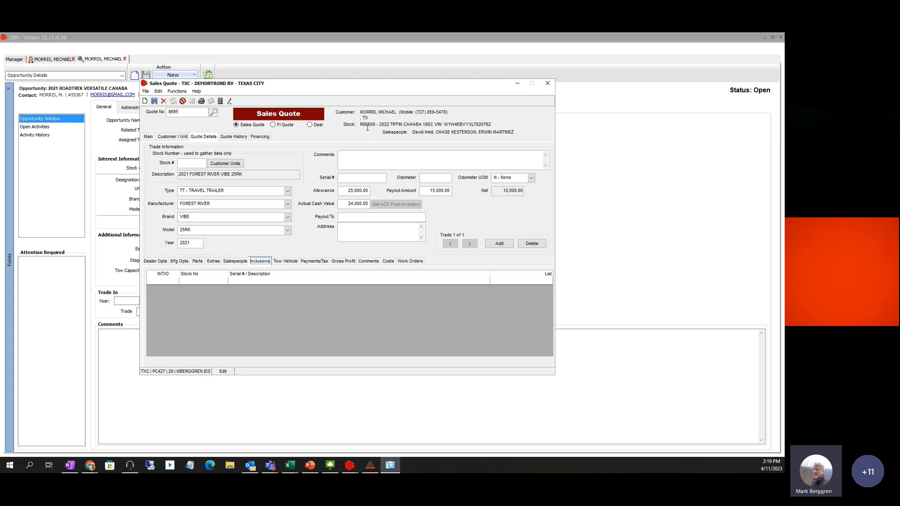
mouse_move(398, 126)
click(197, 283)
click(178, 282)
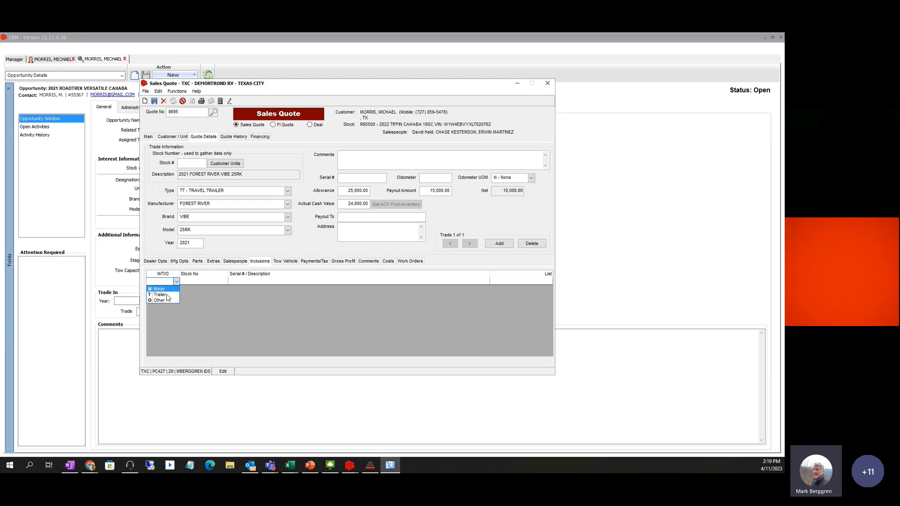
click(161, 294)
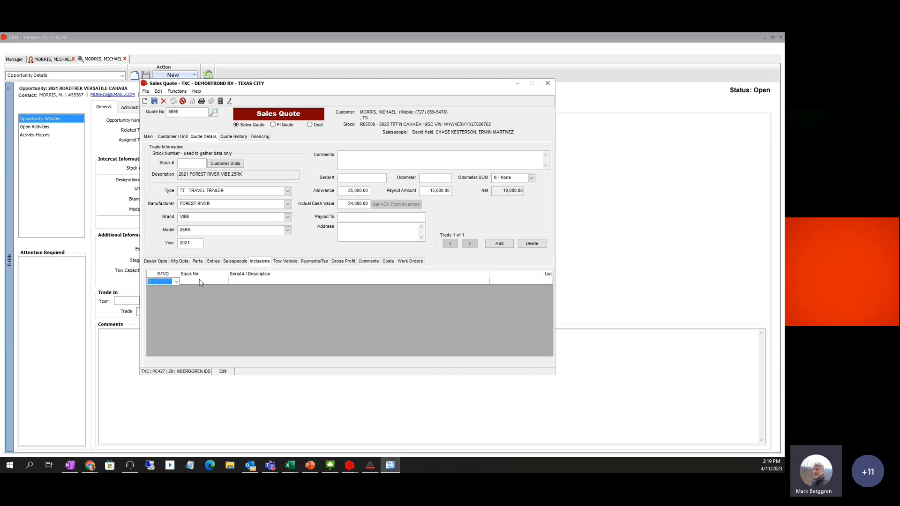
click(201, 282)
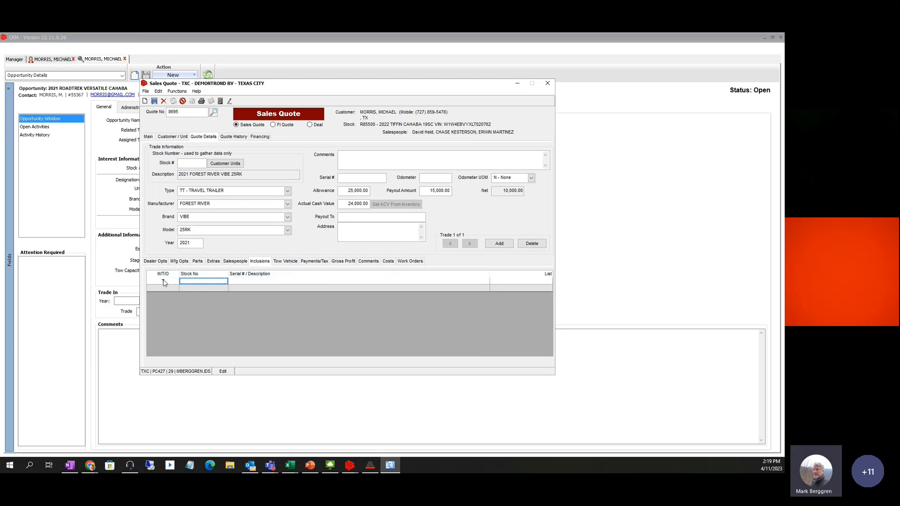
Delete the trial Trailer inclusion row and confirm, leaving inclusions empty
right_click(205, 286)
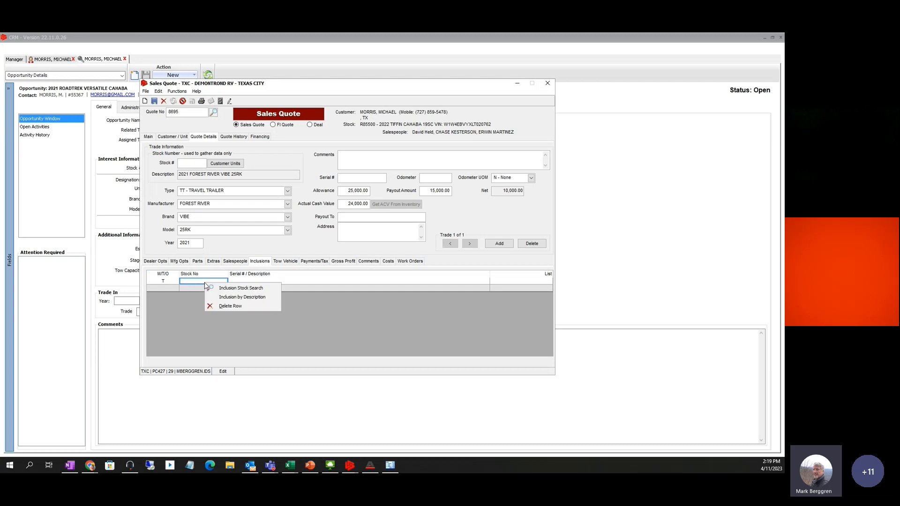
click(226, 305)
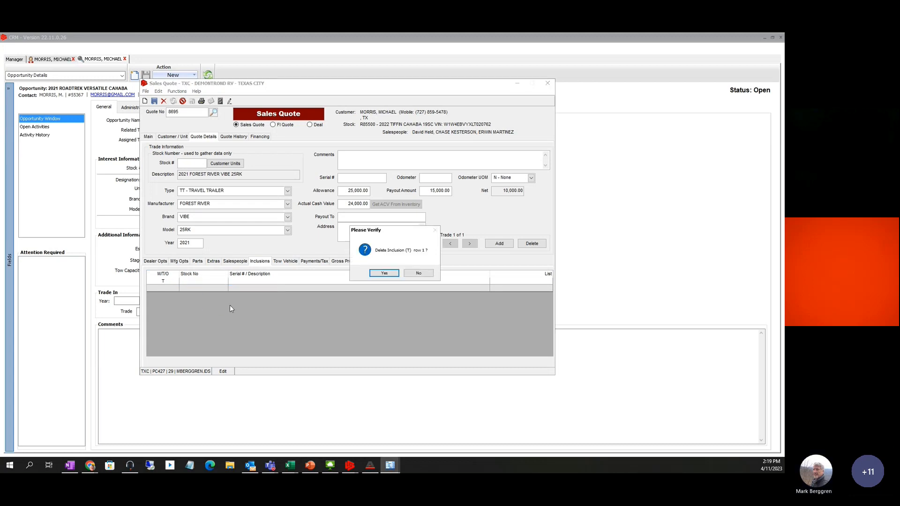
click(381, 275)
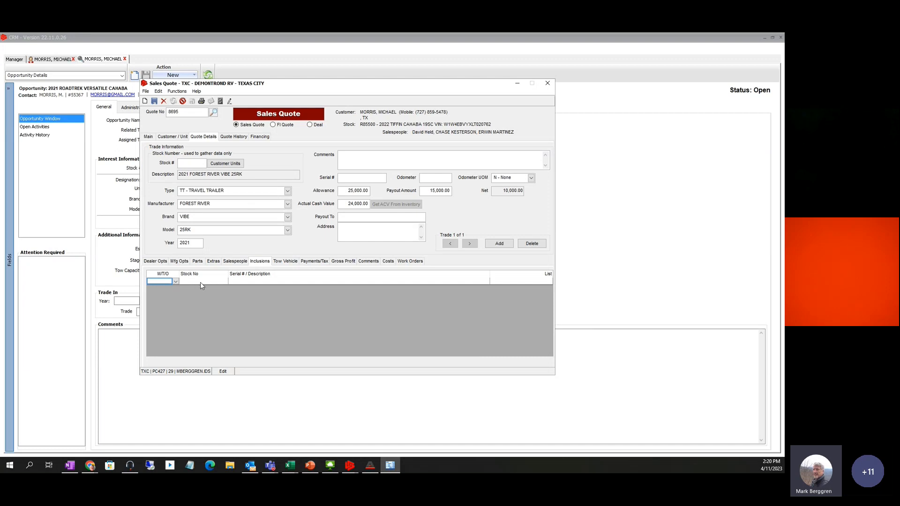
Show the sales quote's Tow Vehicle section, which is still blank
click(287, 261)
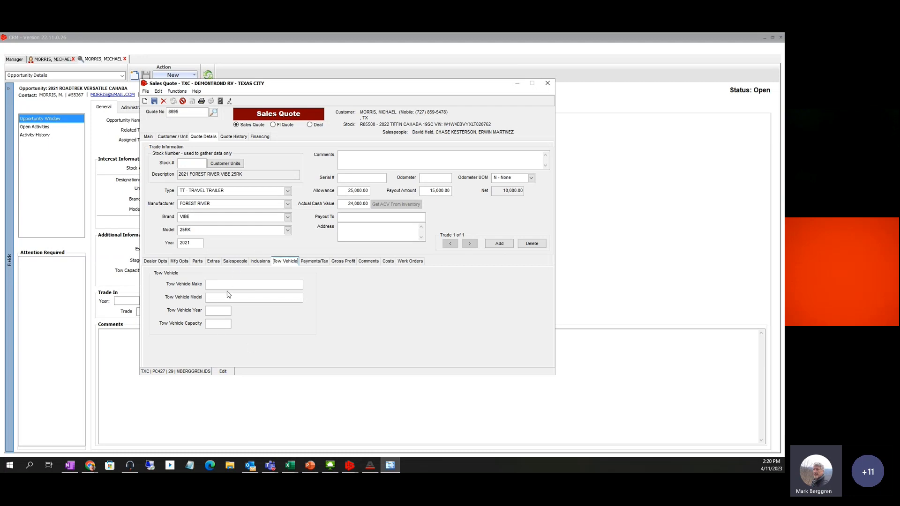
Enter a 1,000.00 down payment on Payments/Tax and change its date from 11 to 19 APR 2023
click(313, 261)
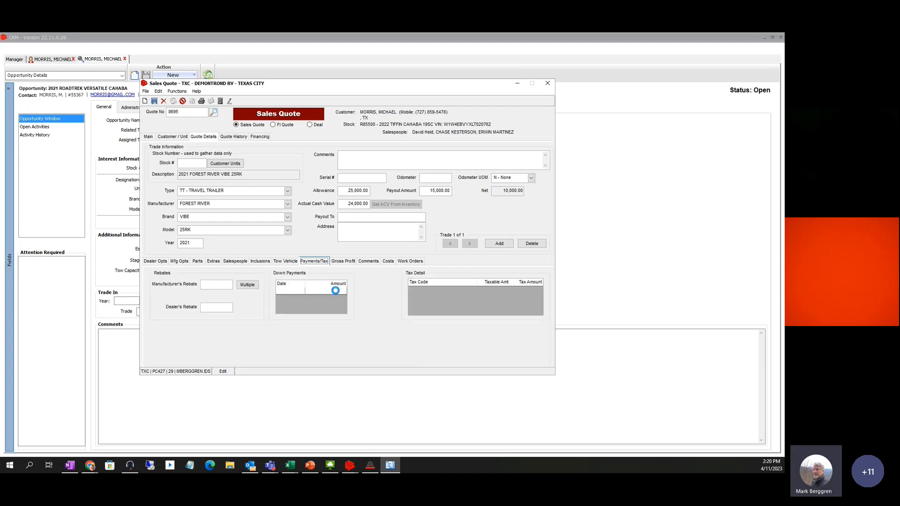
click(285, 291)
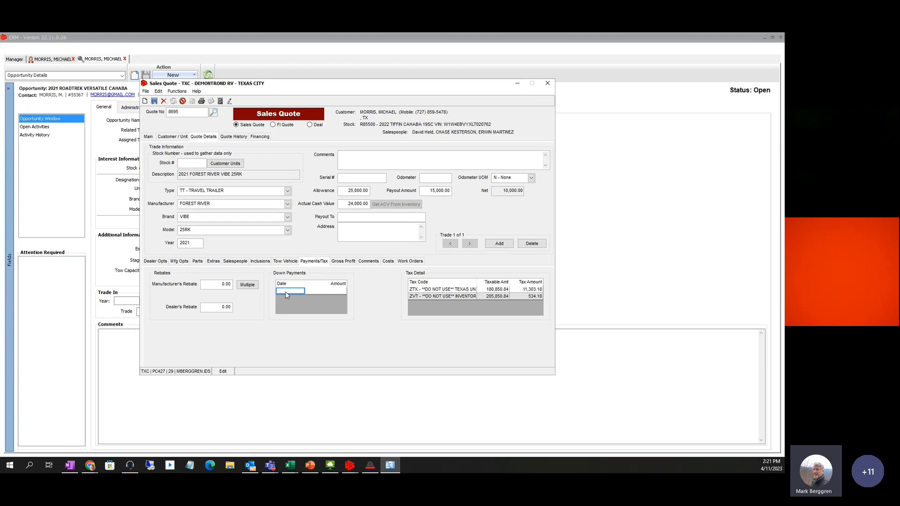
text(t)
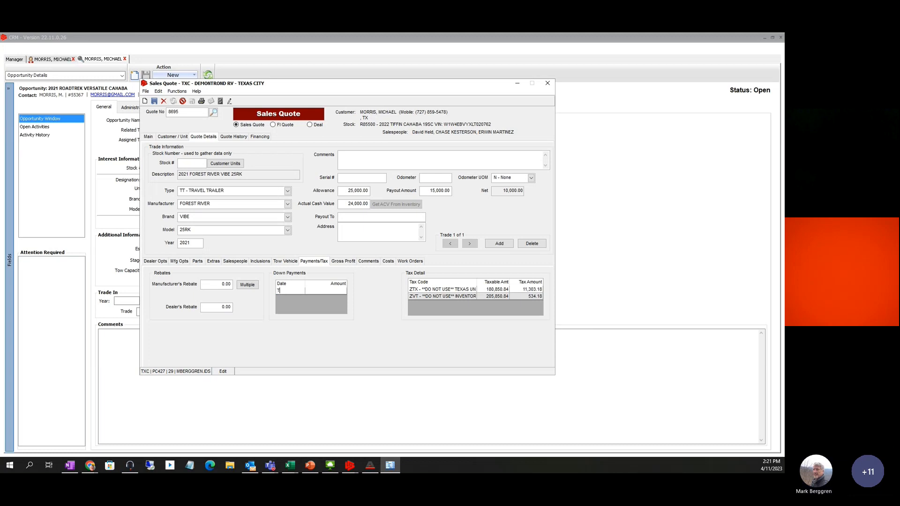
key(Tab)
text(100)
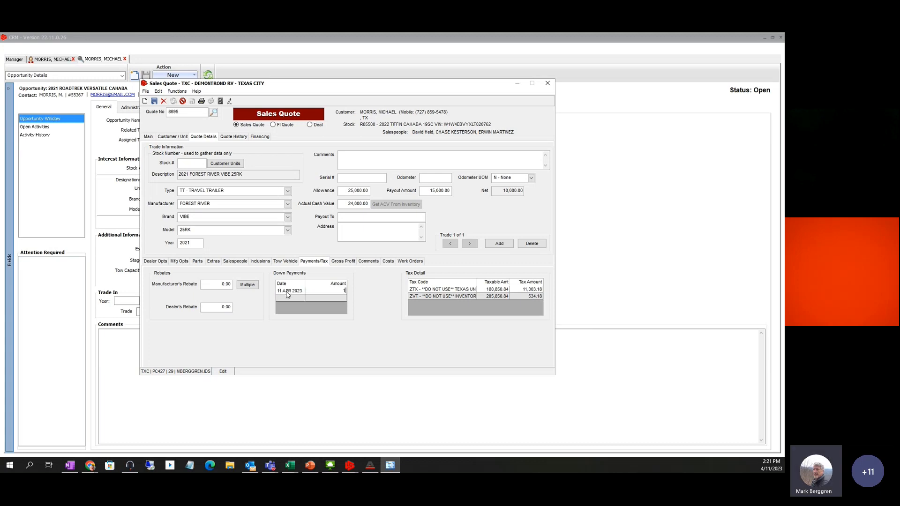
key(Tab)
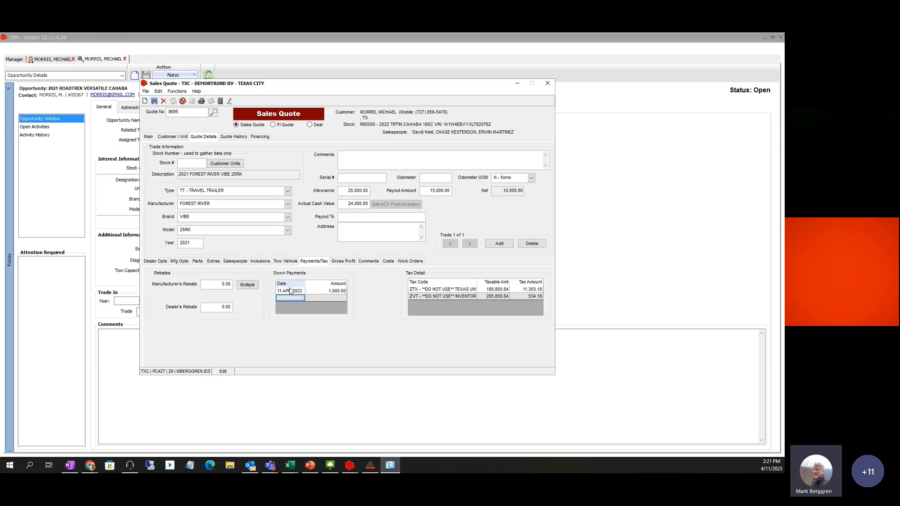
click(292, 291)
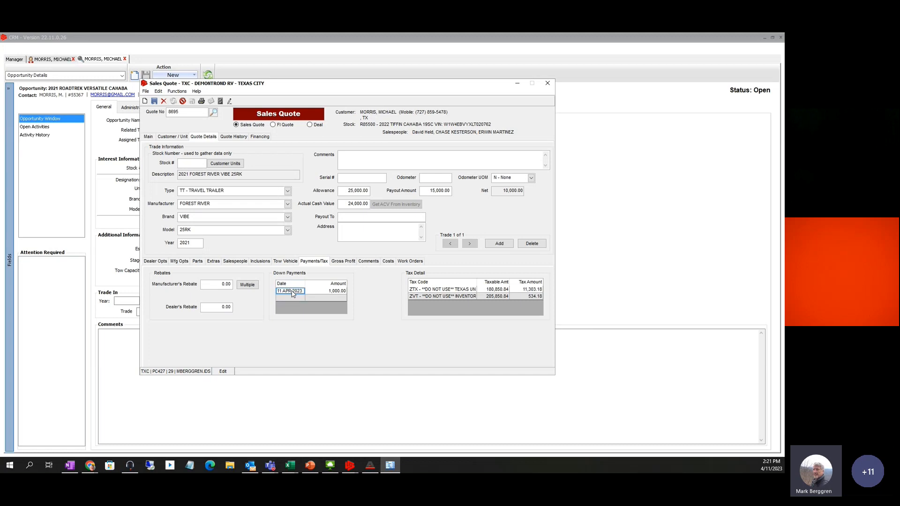
double_click(293, 293)
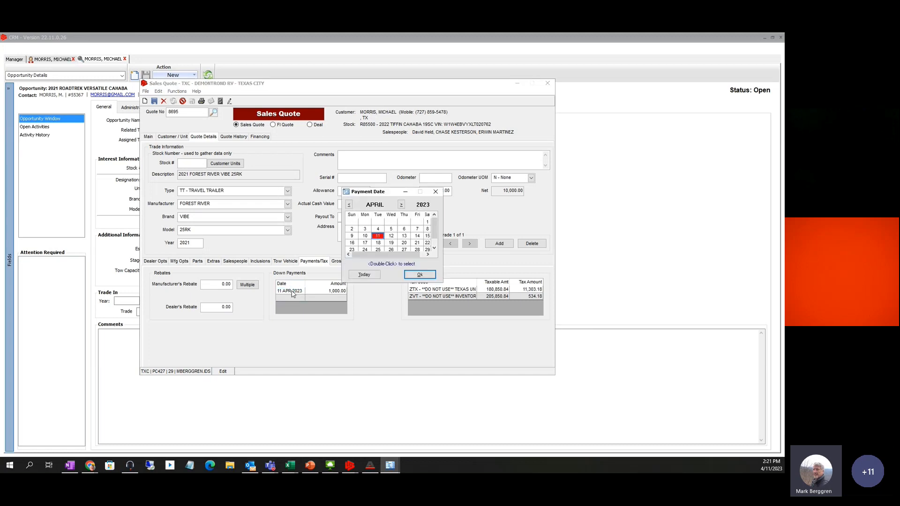
click(392, 243)
click(419, 274)
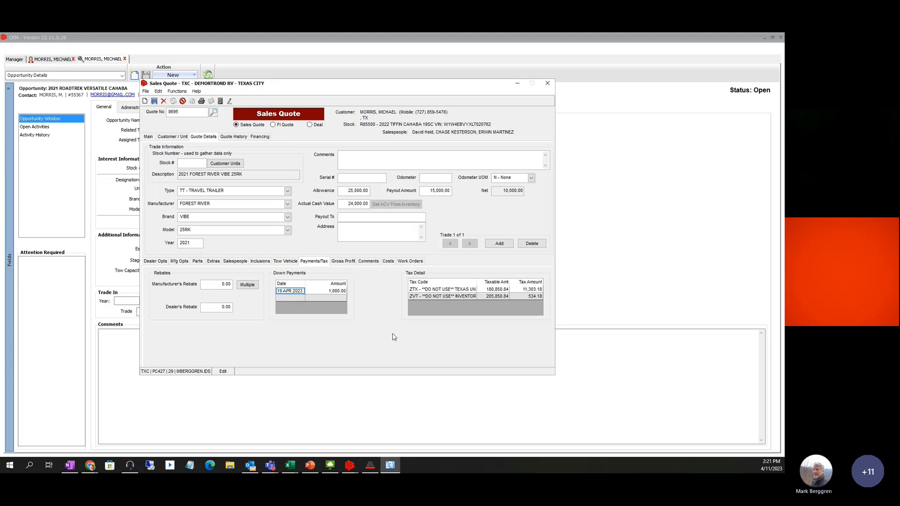
click(338, 292)
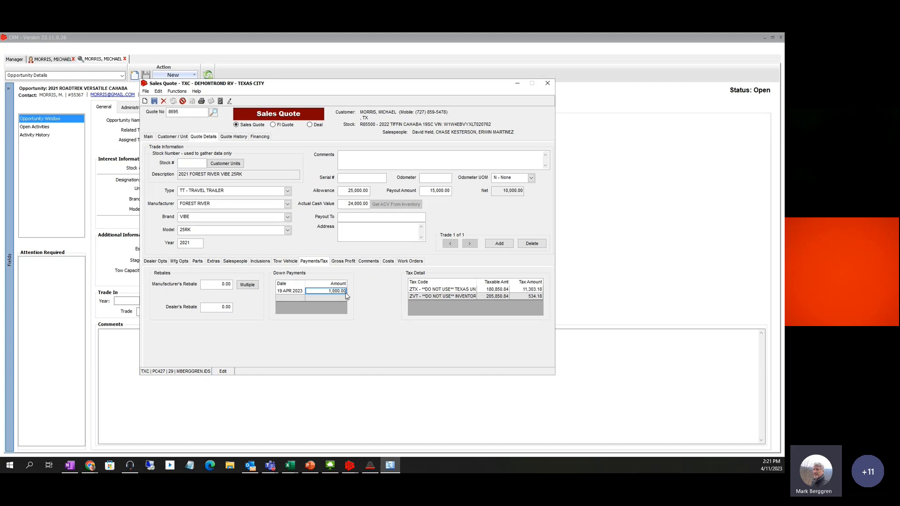
Review Gross Profit, Comments and all Work Orders, then the quote history showing 190,298.84
click(343, 261)
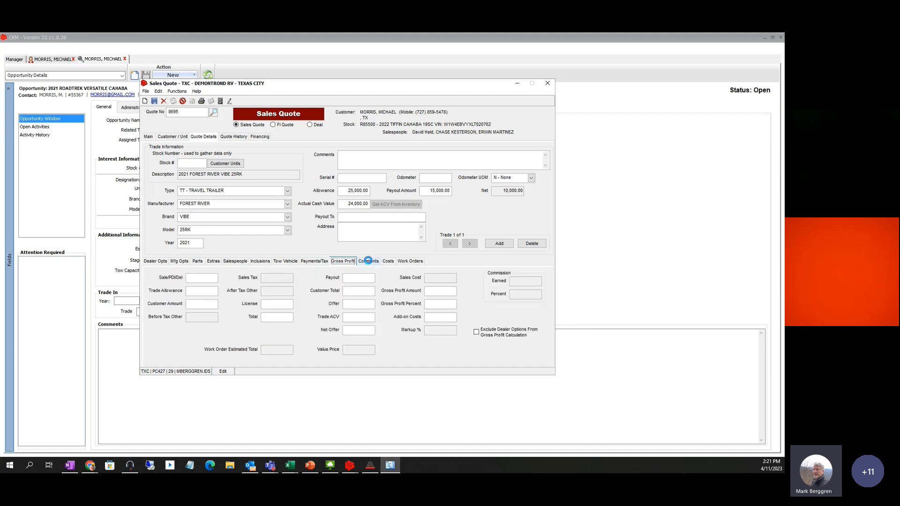
click(368, 261)
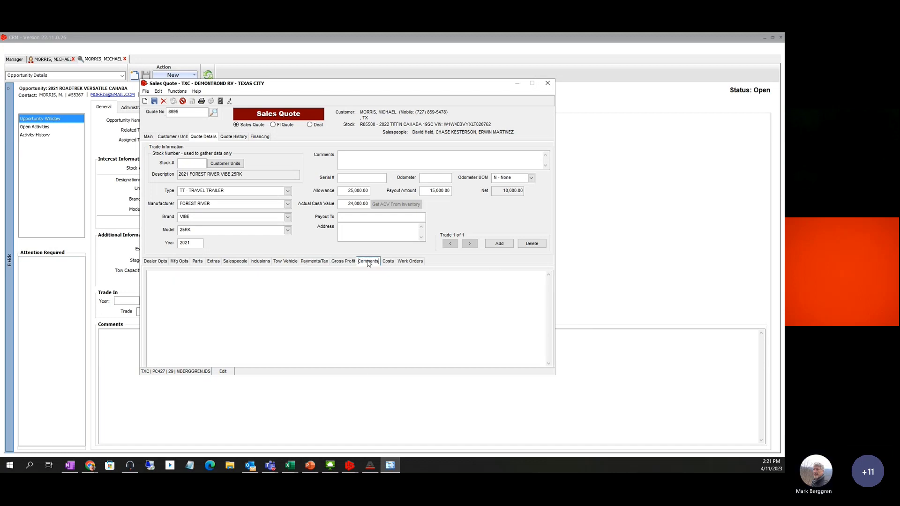
click(169, 287)
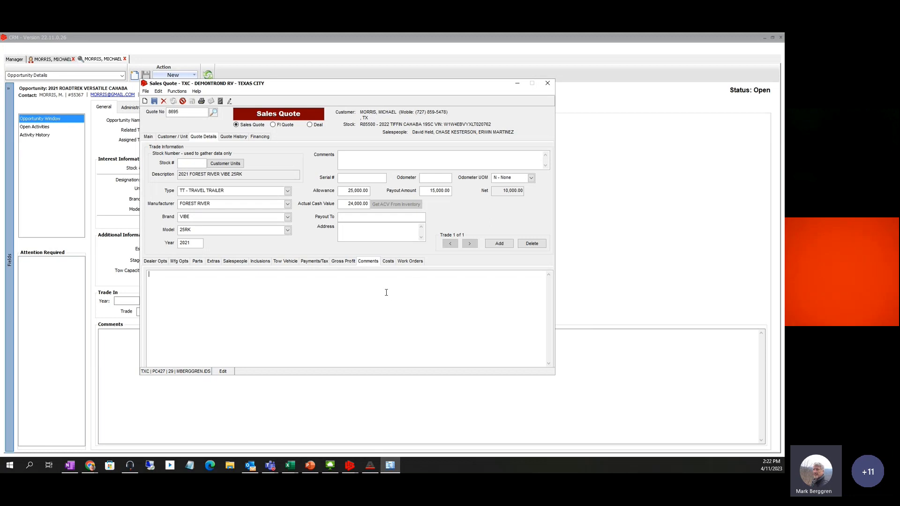
click(409, 261)
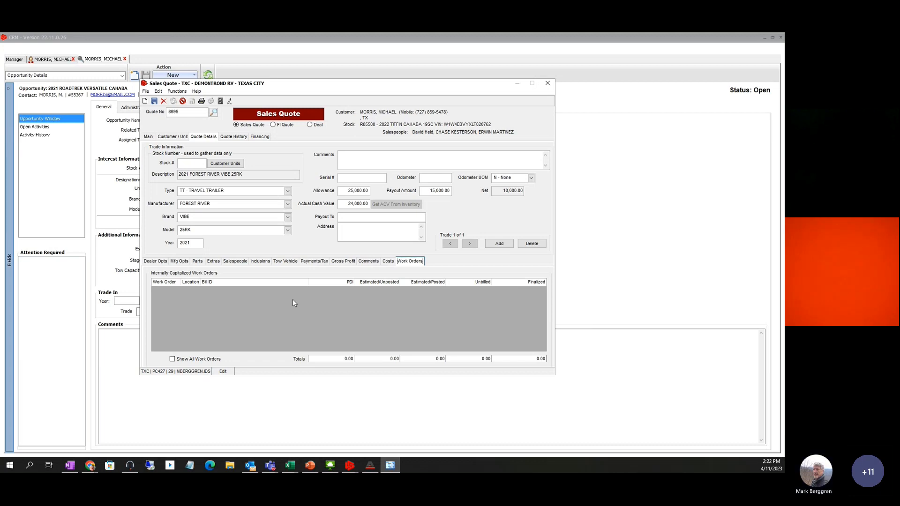
click(179, 359)
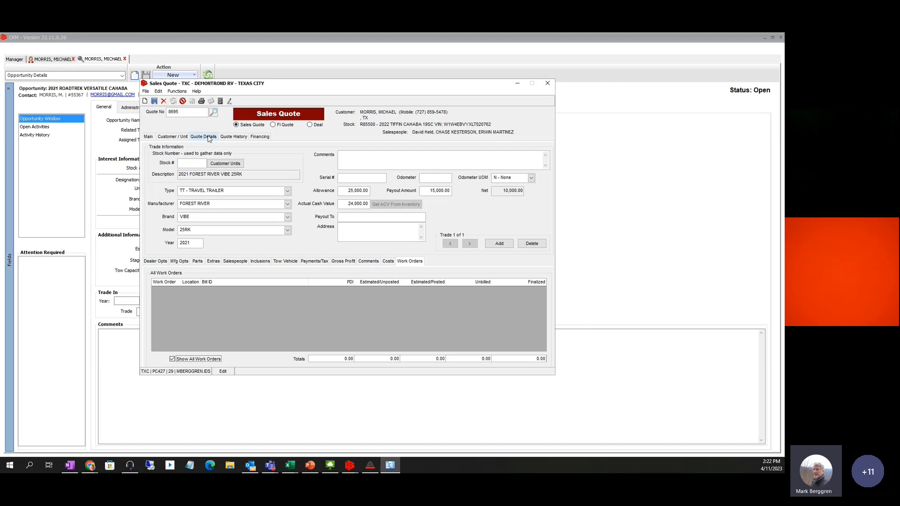
click(229, 139)
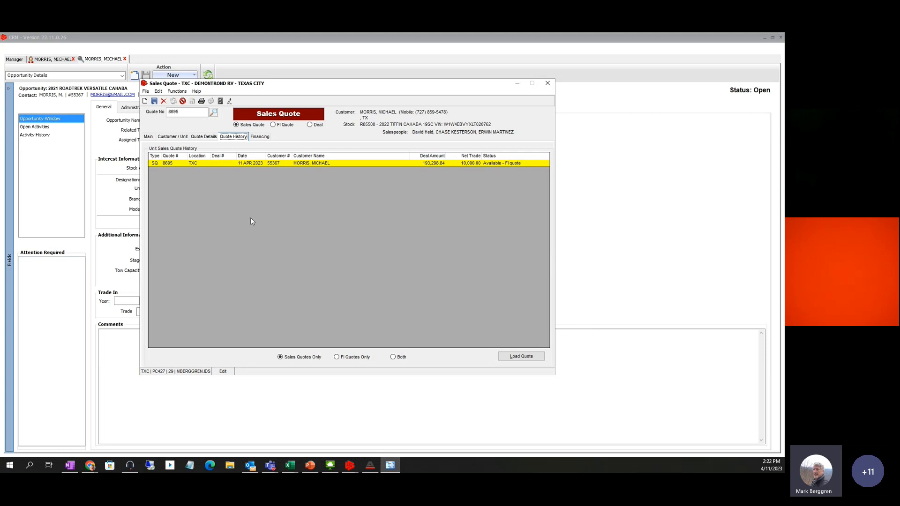
Show quote financing: 207,335.95 financed against 11,000.00 total equity
click(259, 137)
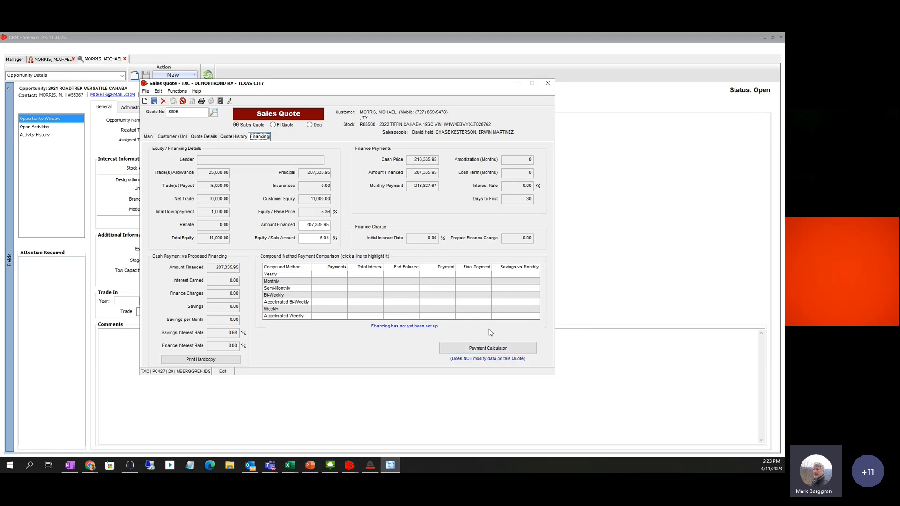
click(476, 351)
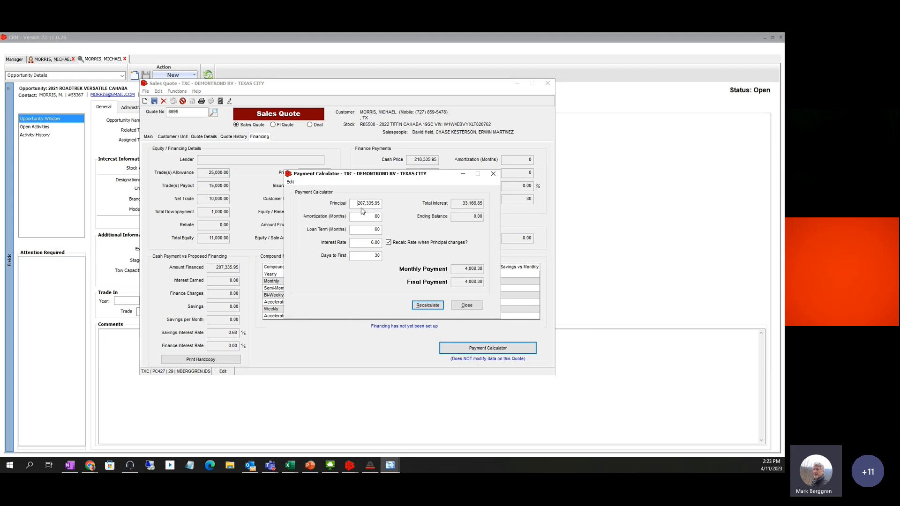
click(469, 305)
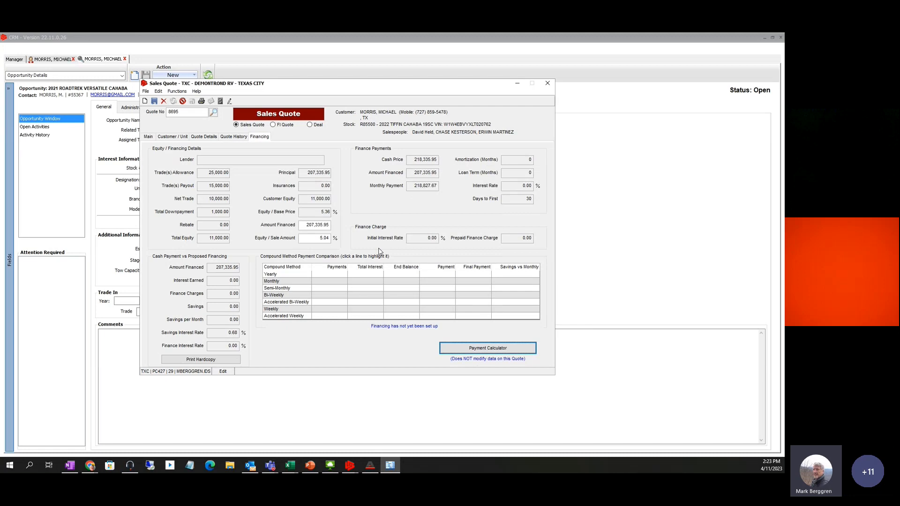
click(147, 136)
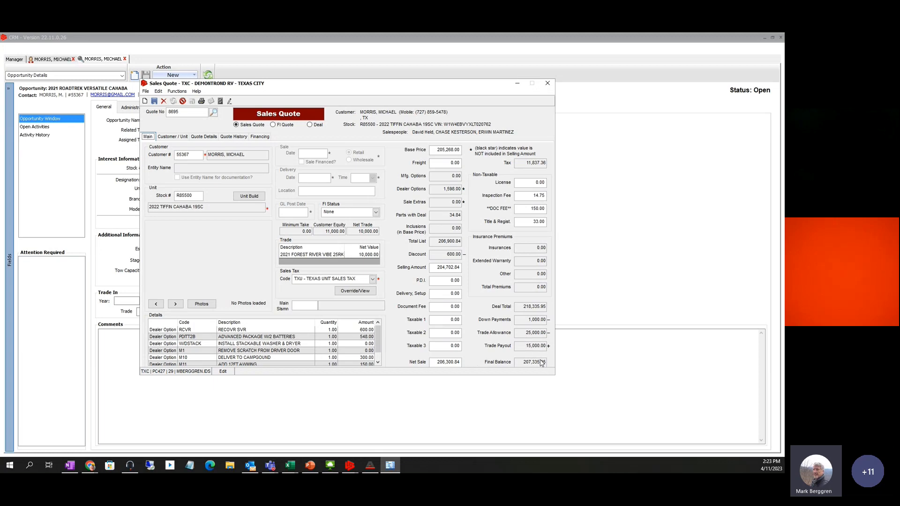
click(259, 136)
click(494, 350)
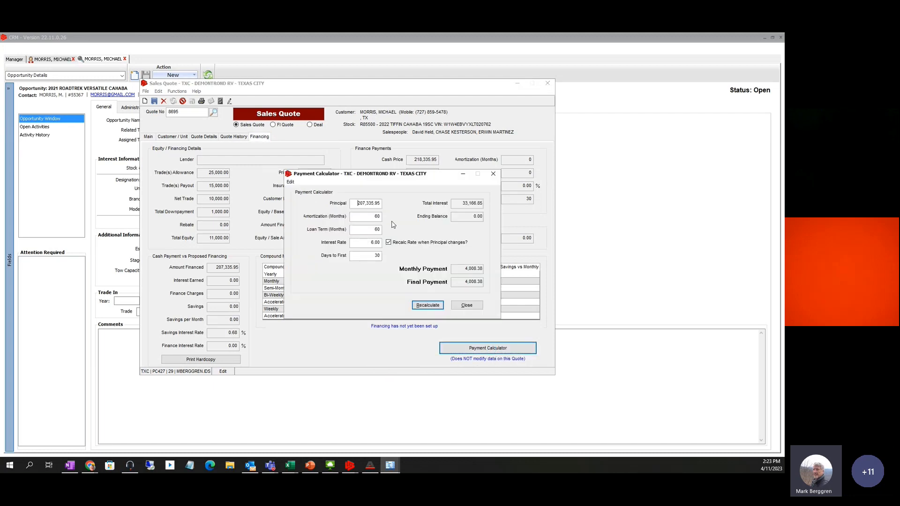
double_click(364, 218)
text(120)
key(Tab)
key(Tab)
text(3)
key(Tab)
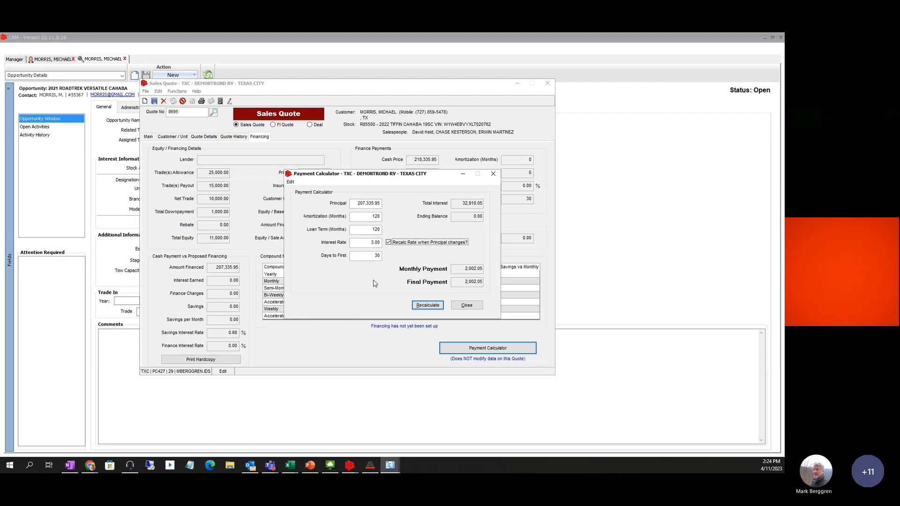
click(467, 305)
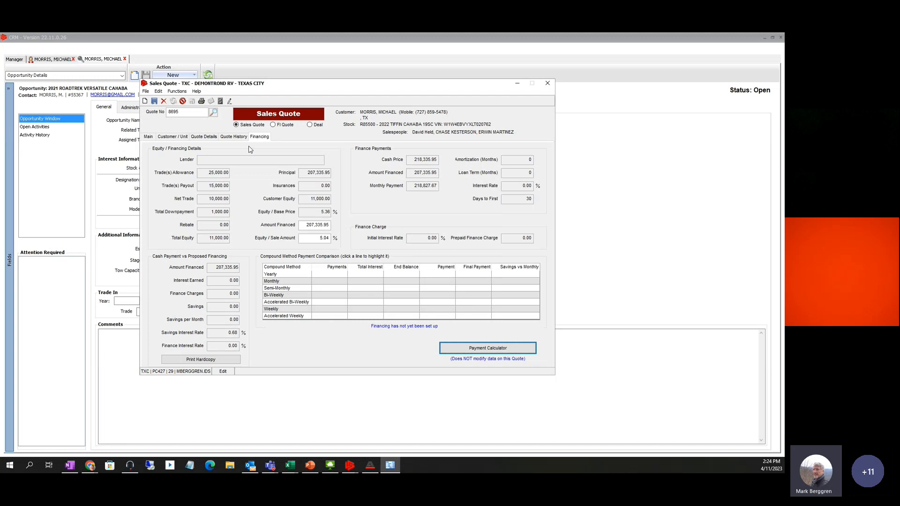
Save the quote changes, then print the quote with the Sales Quote template
click(154, 101)
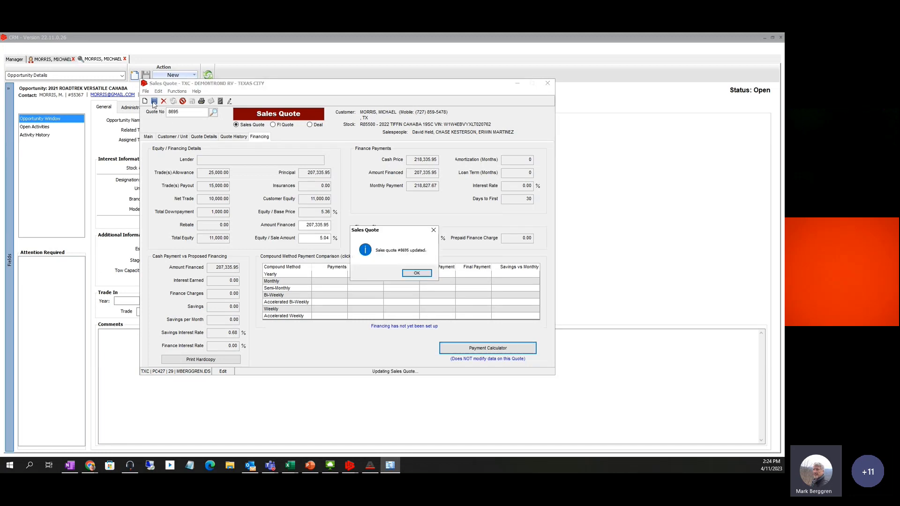
click(415, 273)
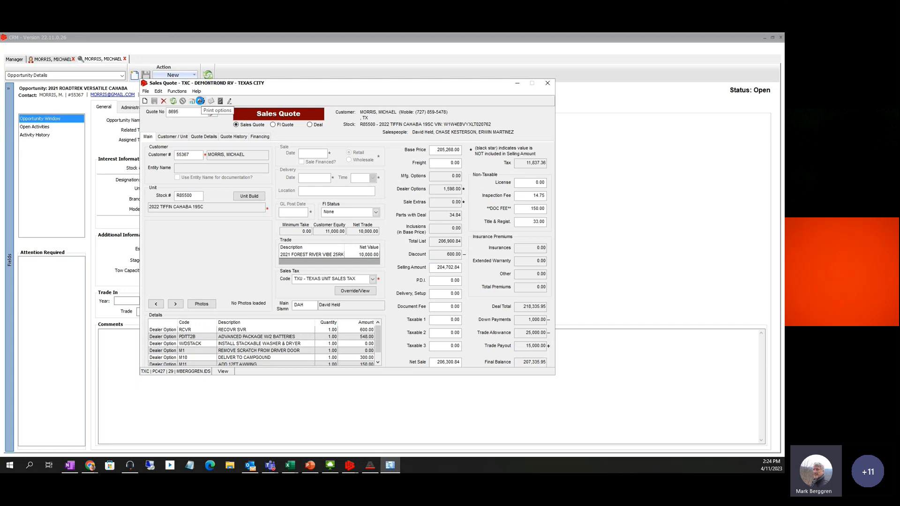
click(201, 101)
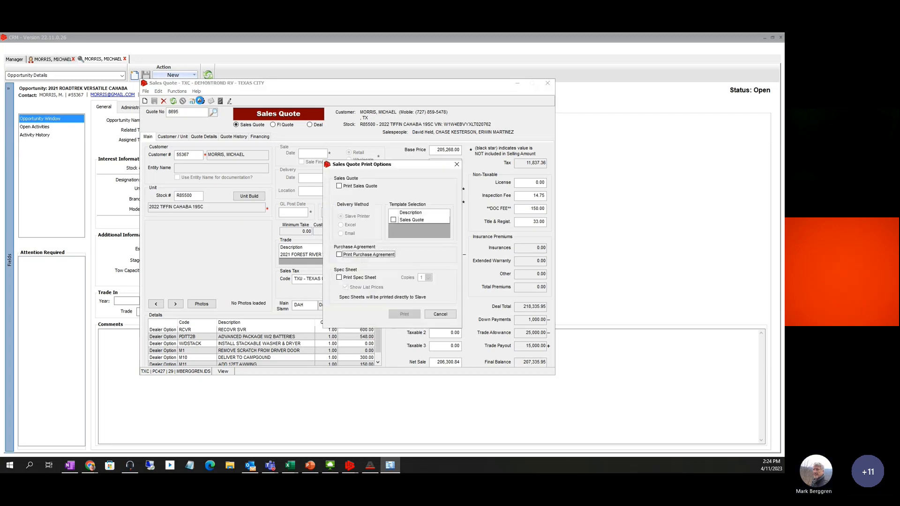
click(359, 187)
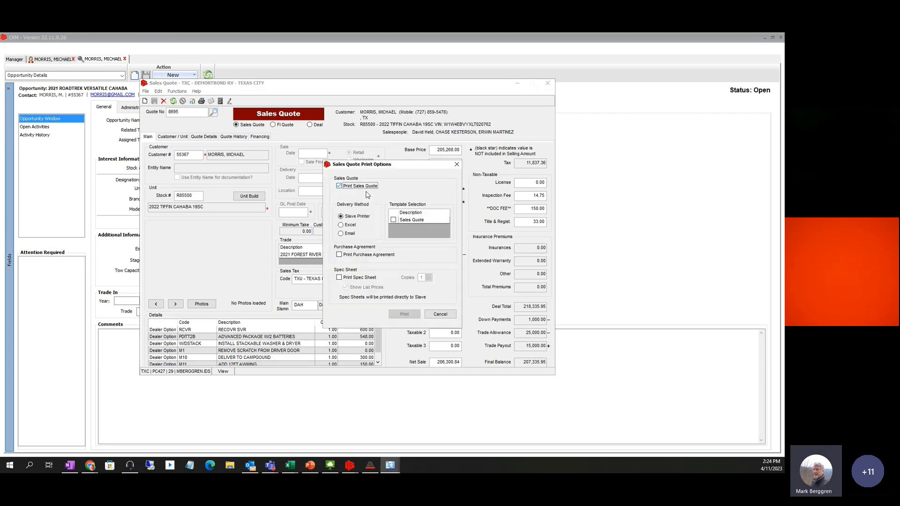
click(394, 220)
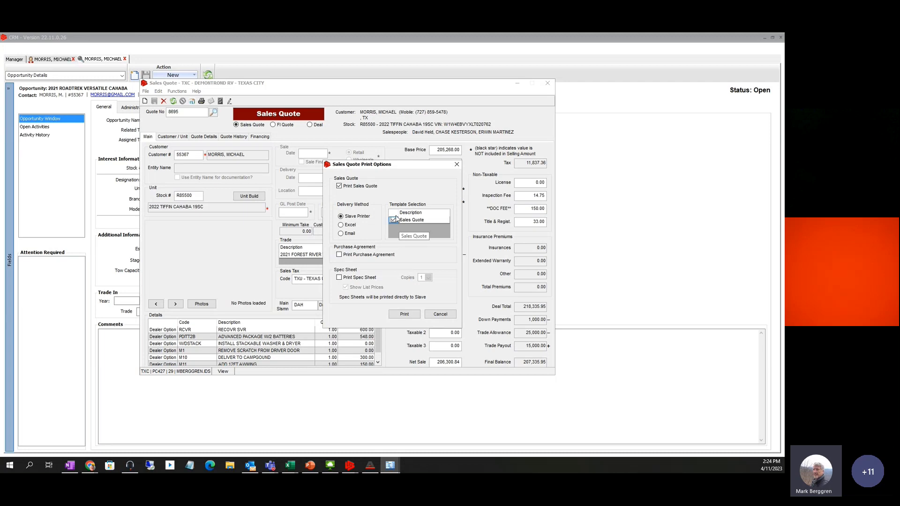
click(403, 313)
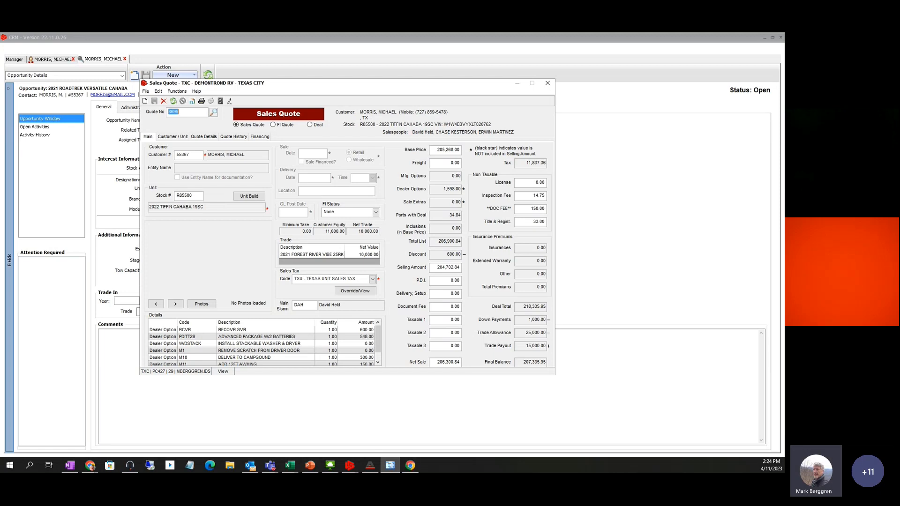
Maximize the printed quote PDF and zoom the page to 125%
drag(783, 136, 250, 47)
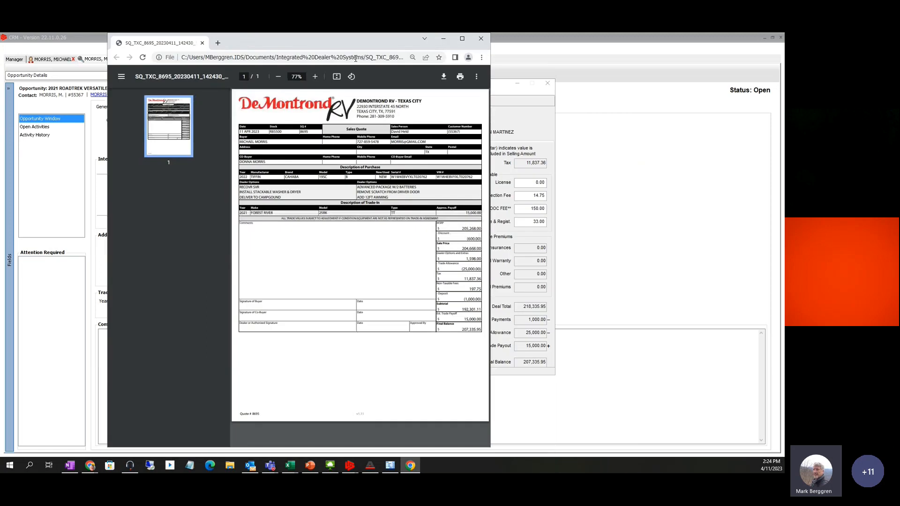
click(458, 39)
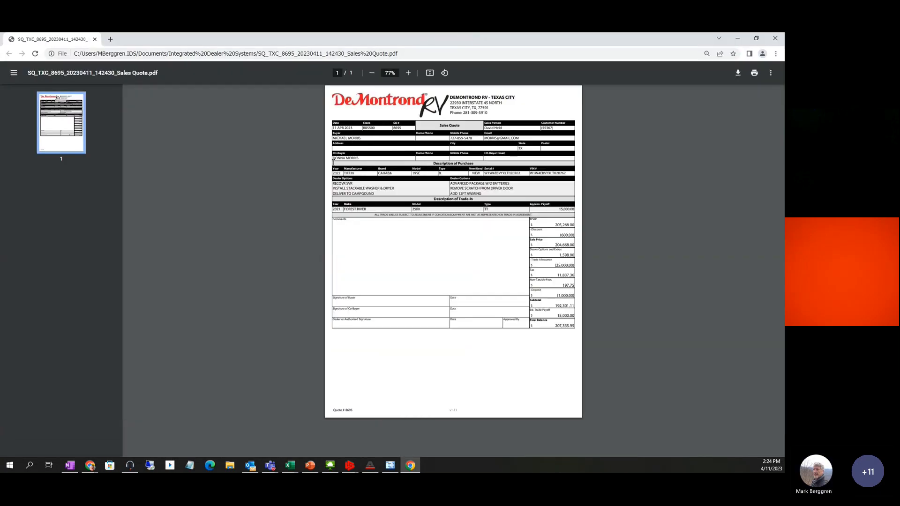
click(408, 73)
click(408, 73)
click(408, 73)
click(408, 73)
click(408, 73)
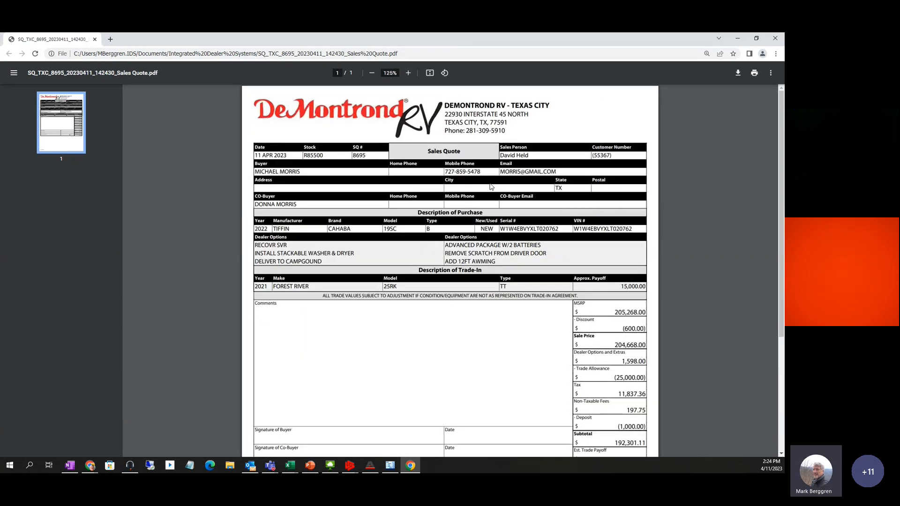
Scroll through the quote PDF, then close the Chrome viewer
scroll(490, 187, down, 2)
scroll(463, 197, up, 1)
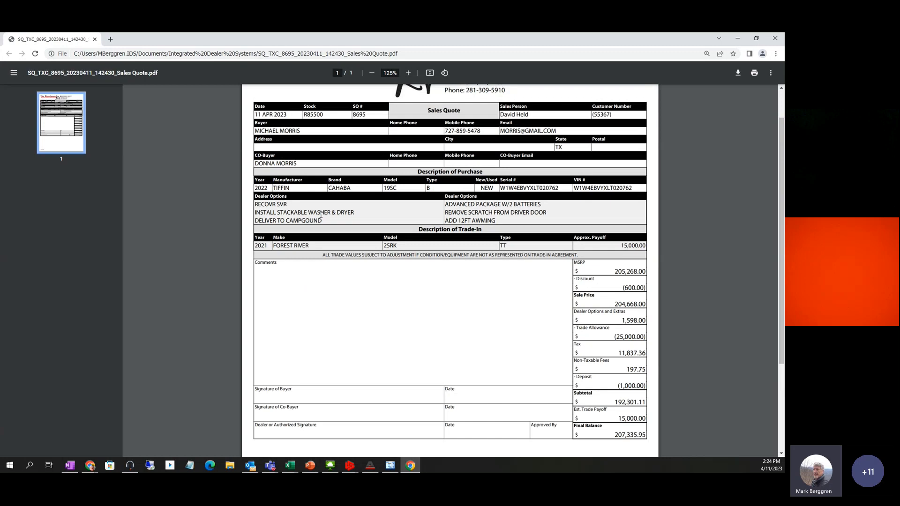
scroll(471, 206, down, 1)
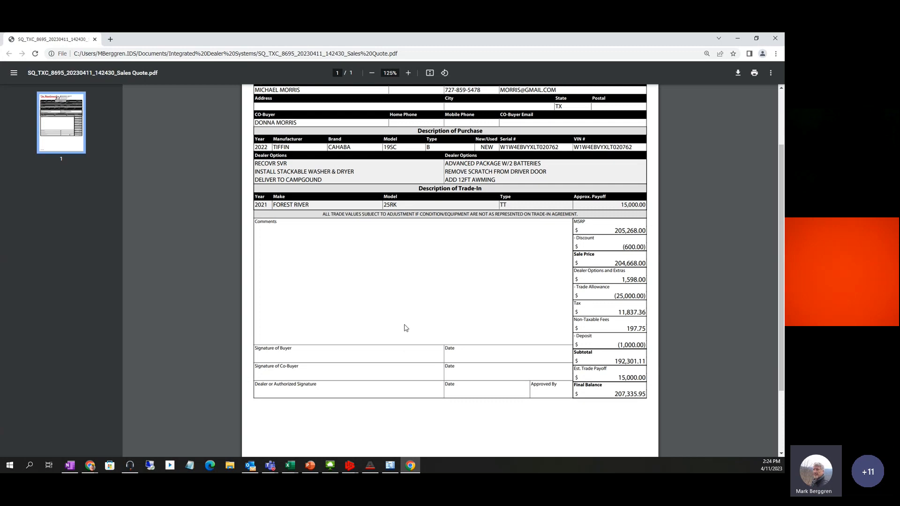
scroll(407, 326, up, 2)
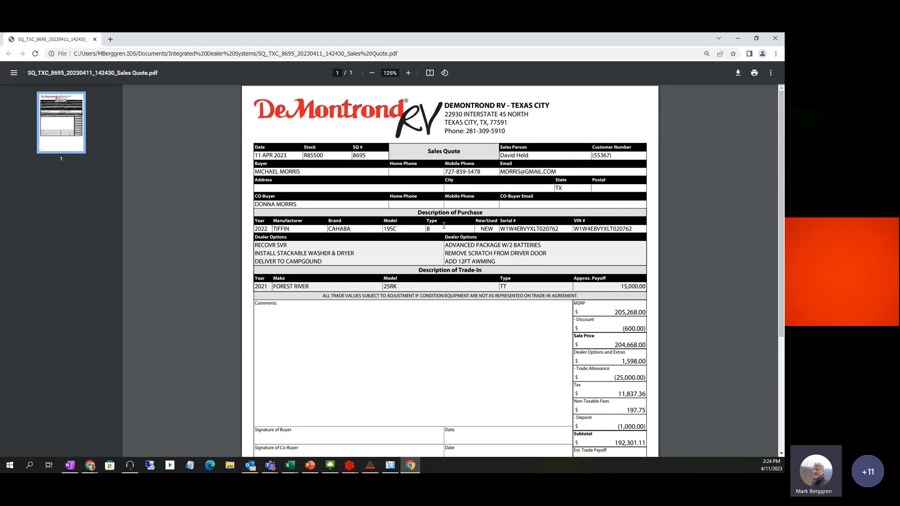
scroll(441, 284, down, 4)
scroll(439, 287, down, 1)
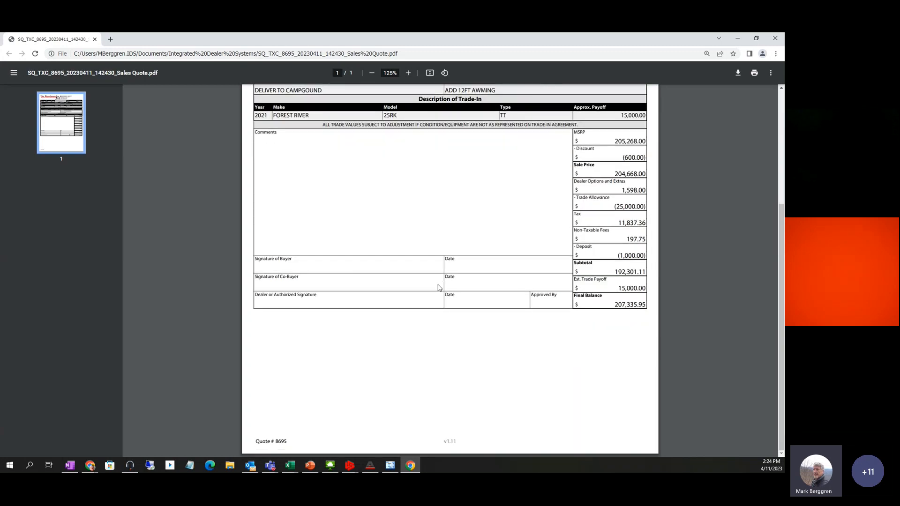
scroll(448, 280, up, 4)
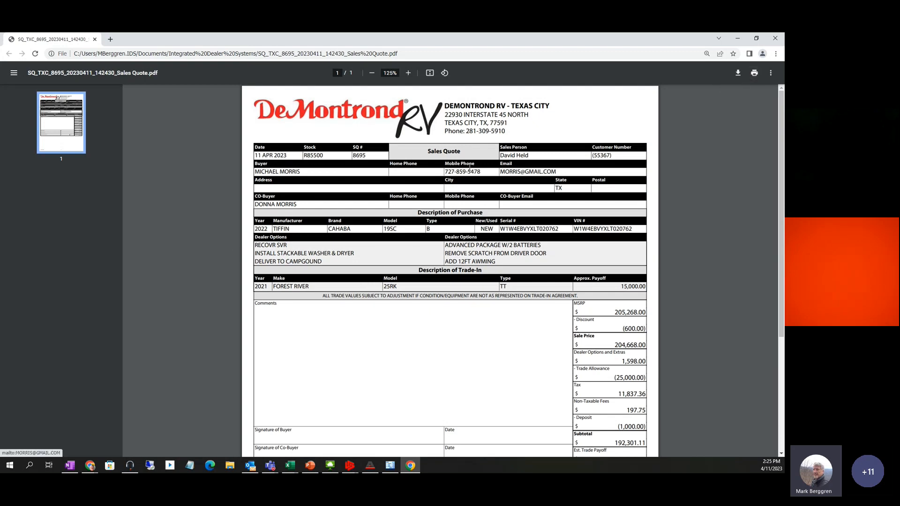
click(774, 41)
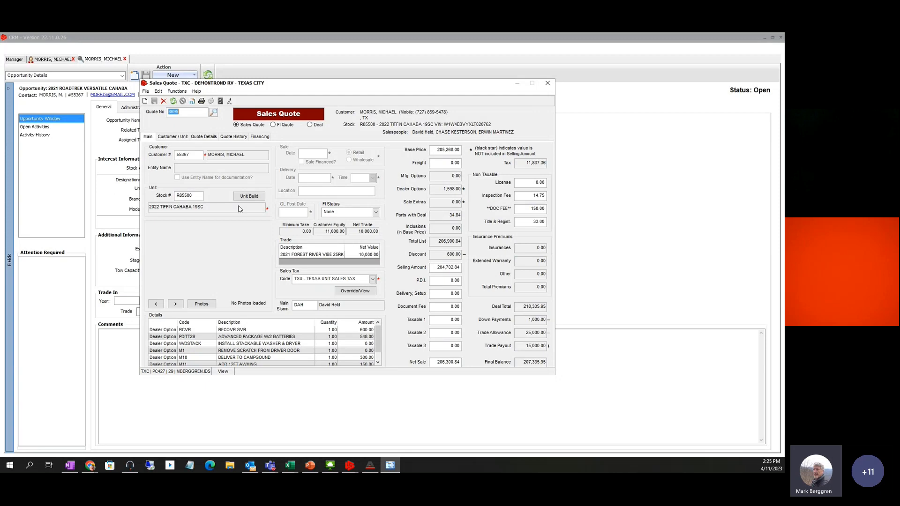
Close the sales quote and list the contact's quotes, including the 2022 Tiffin Cahaba 19SC
click(546, 83)
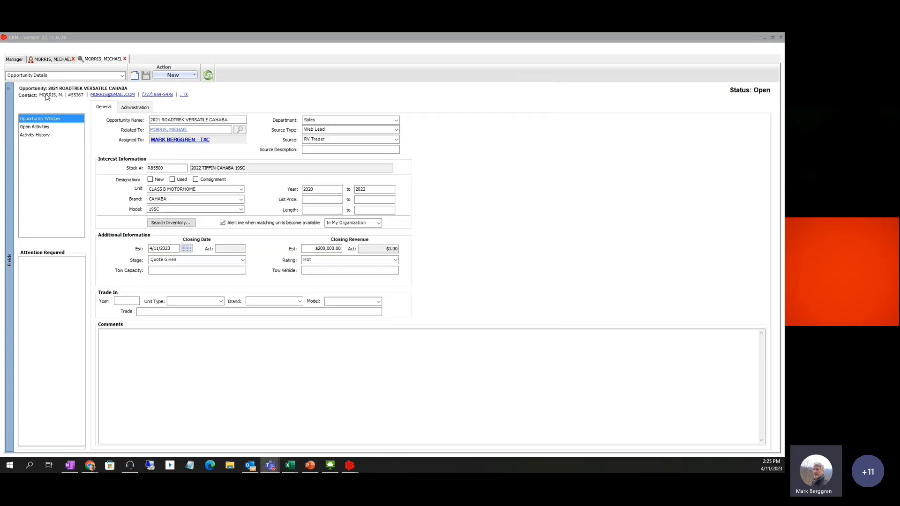
click(51, 60)
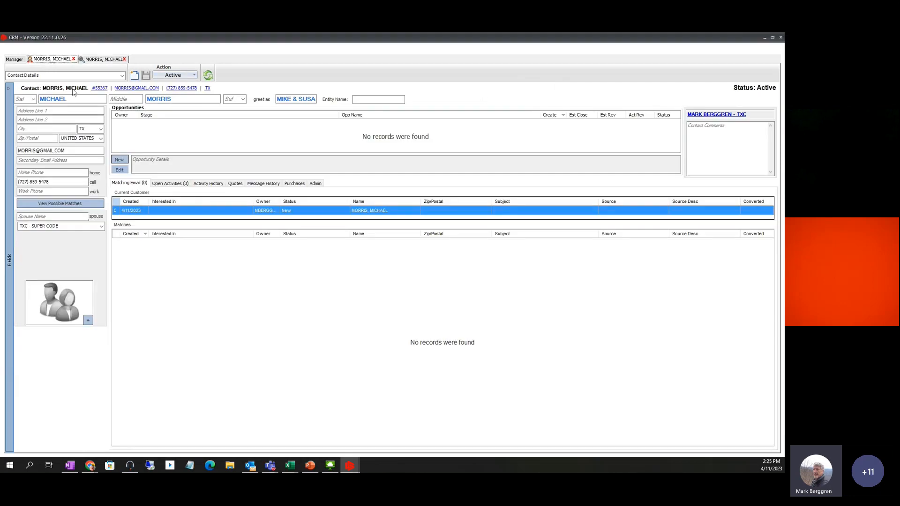
click(193, 75)
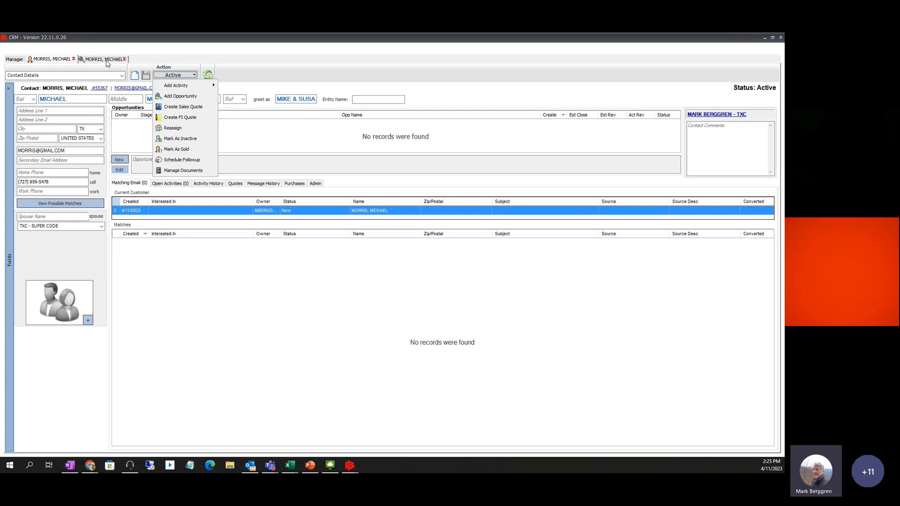
click(178, 97)
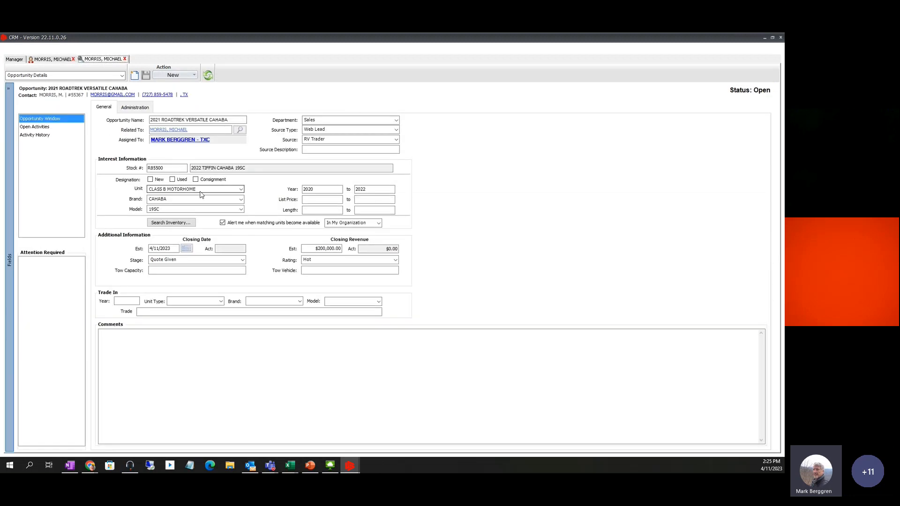
click(193, 76)
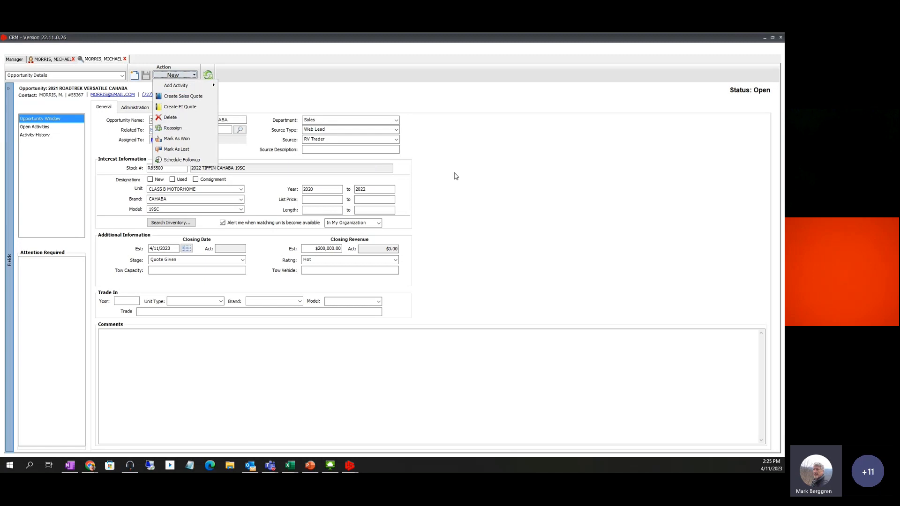
click(473, 175)
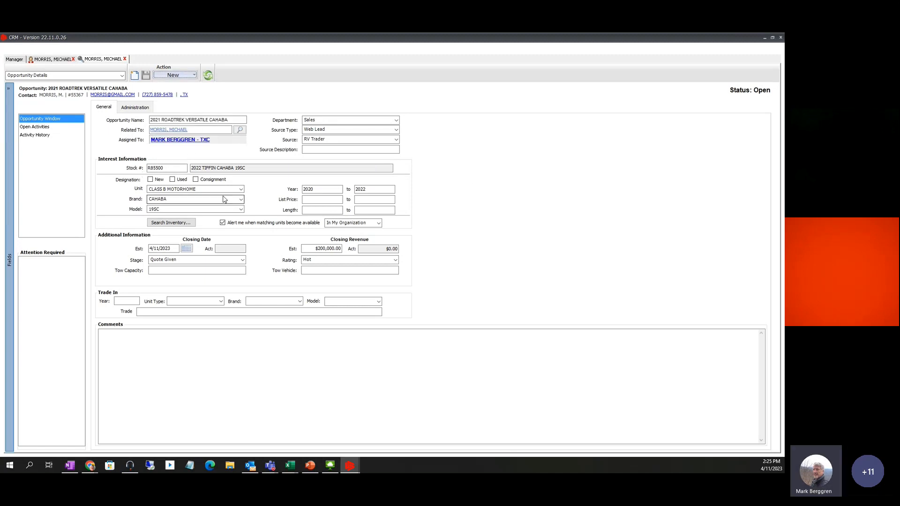
click(52, 59)
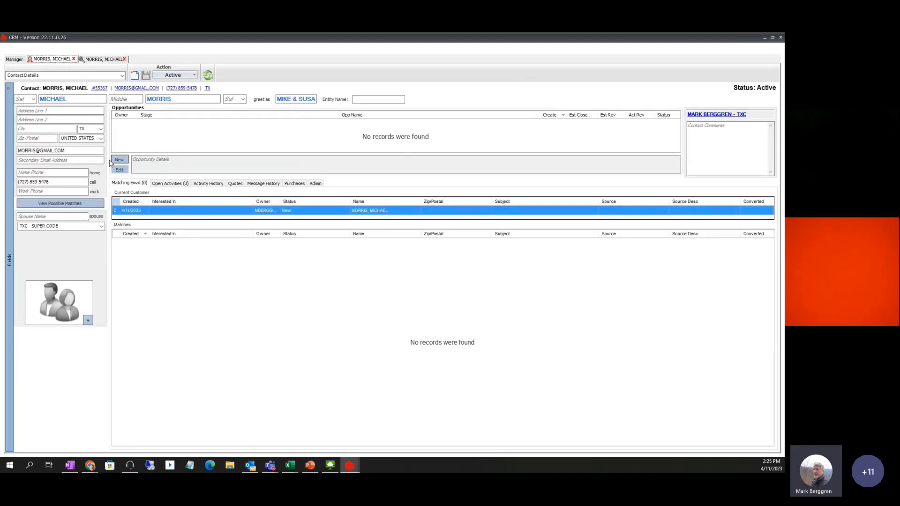
click(234, 184)
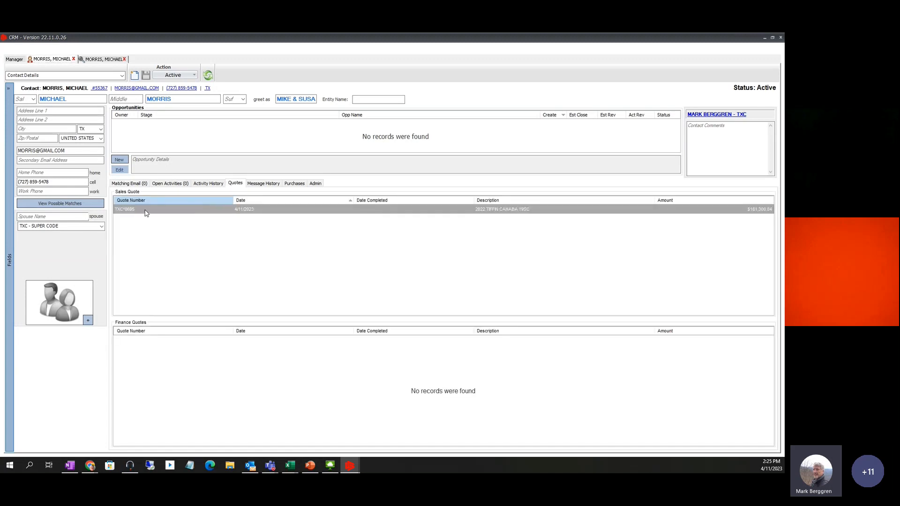
double_click(145, 209)
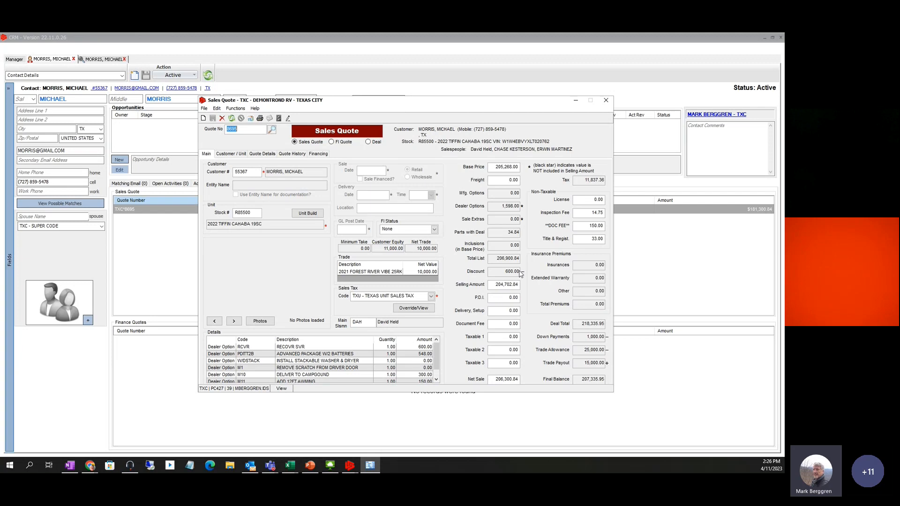
click(504, 285)
click(500, 297)
click(606, 101)
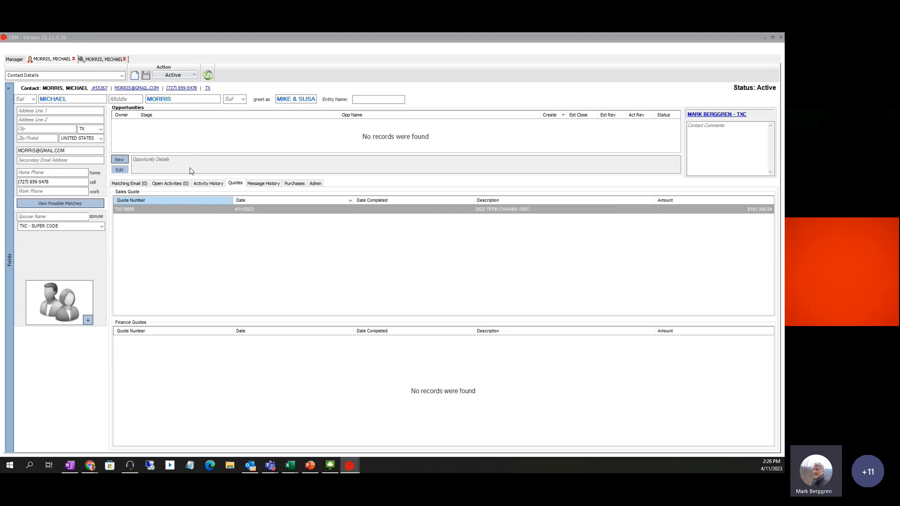
Start an email to the contact using the WI-01 Walk in follow up letter template
click(137, 88)
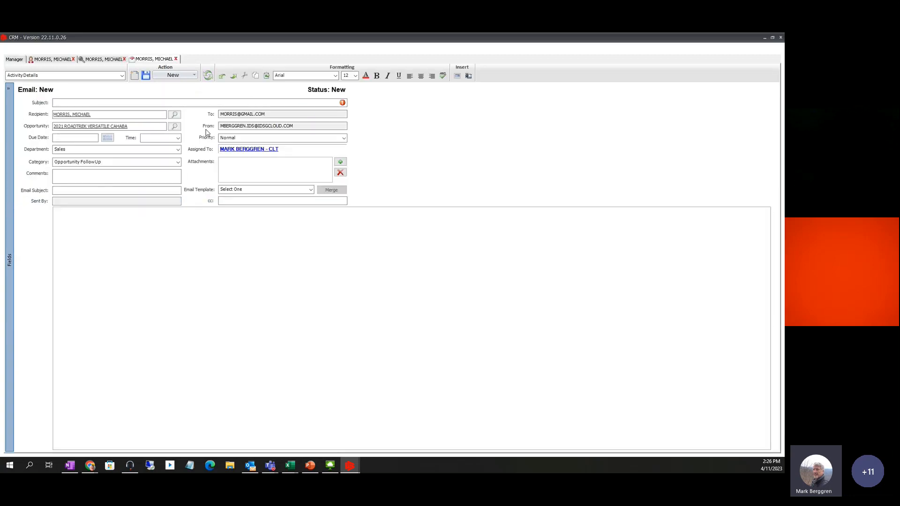
click(311, 190)
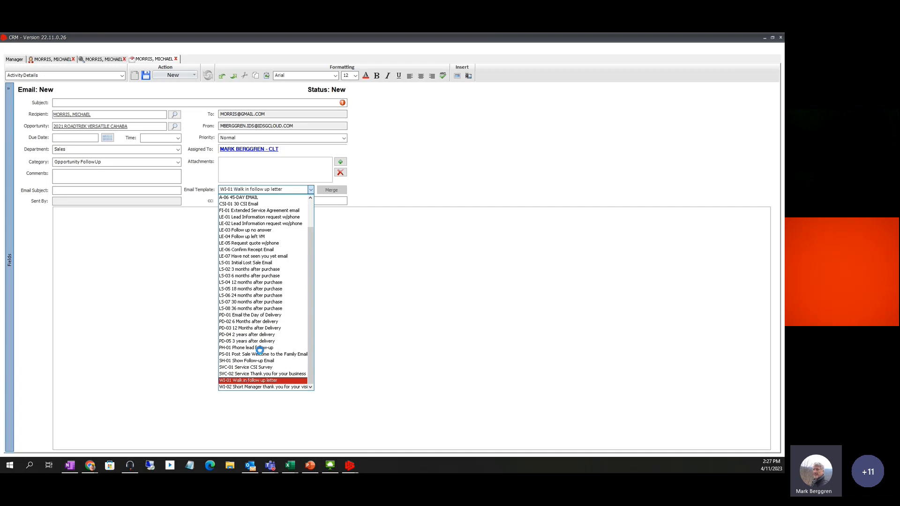
click(250, 380)
Replace the <<EmailSignature>> placeholder with the sender's name
drag(107, 245, 54, 245)
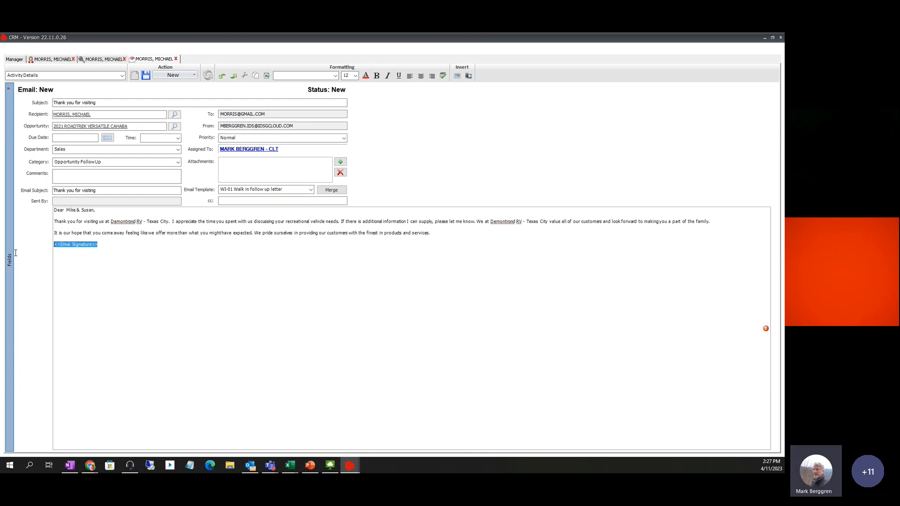
text(mARK)
key(BackSpace)
key(BackSpace)
key(BackSpace)
key(BackSpace)
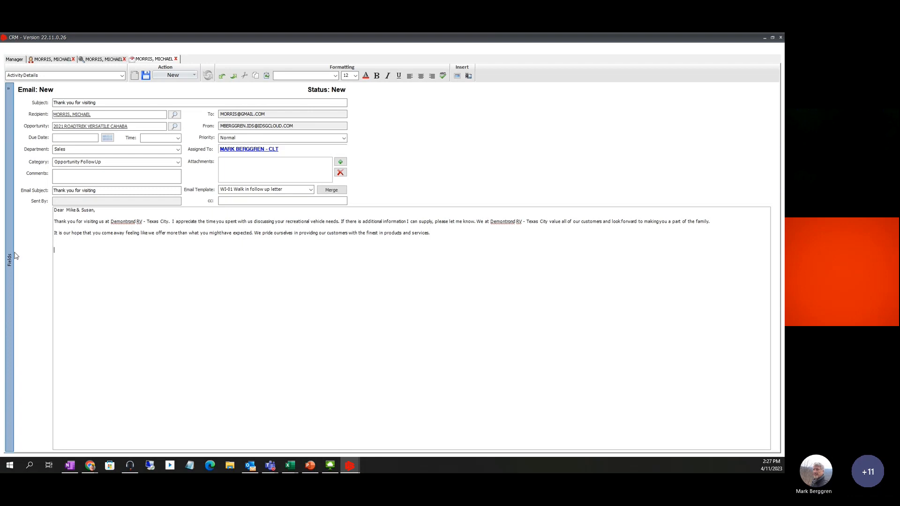
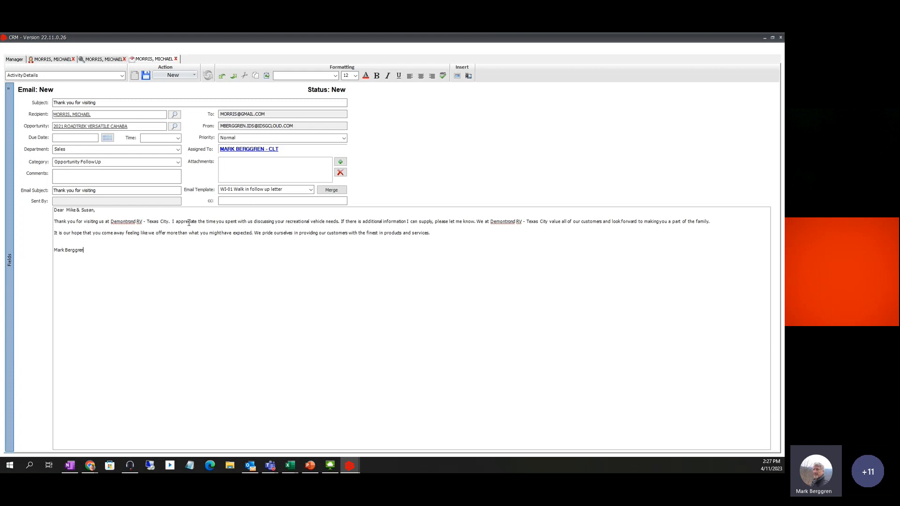
Save the 'Thank you for visiting' email as Unsent and close it
click(193, 75)
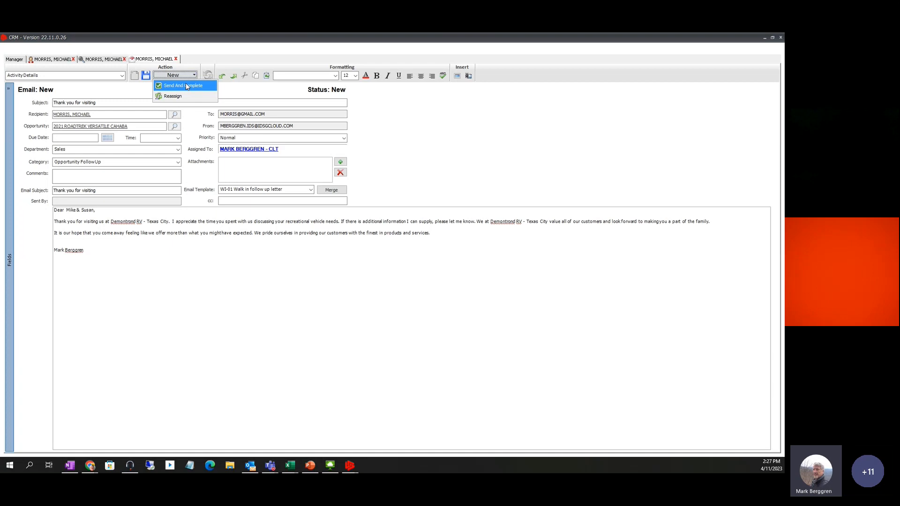
click(436, 125)
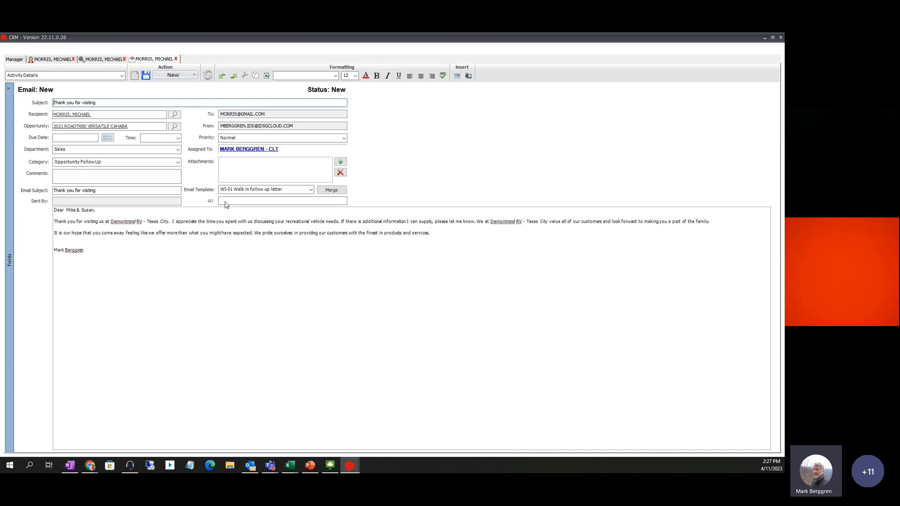
click(52, 59)
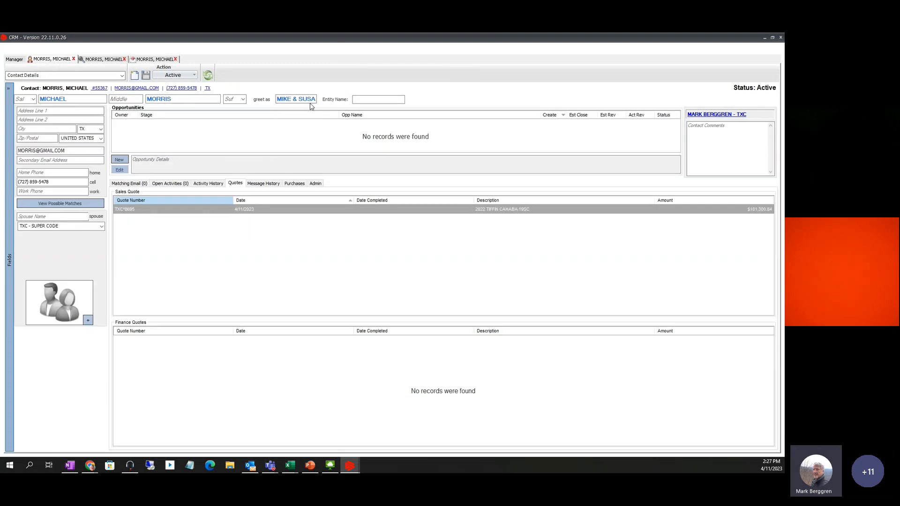
click(149, 60)
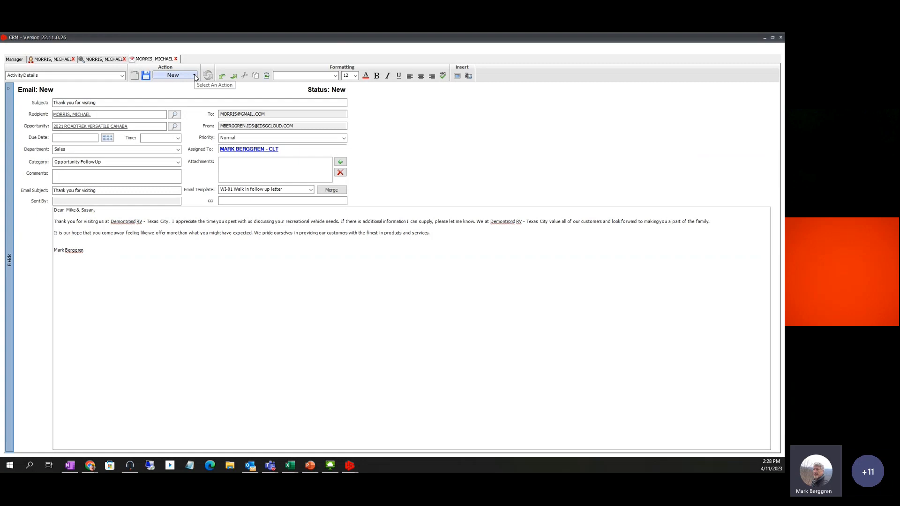
click(145, 76)
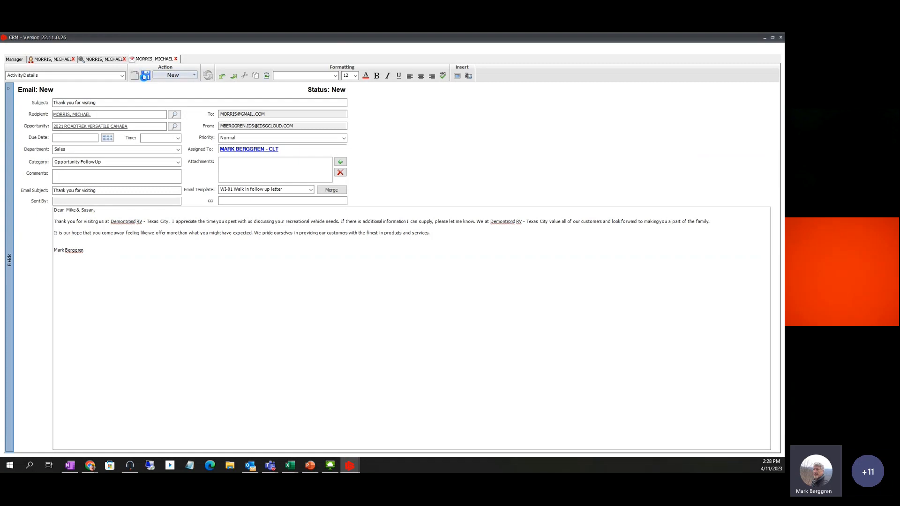
click(177, 60)
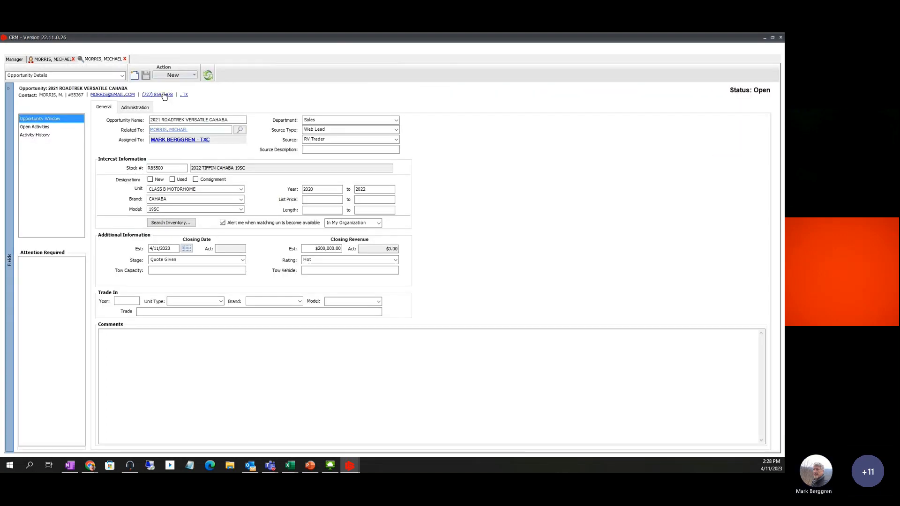
Start a phone call activity with subject 'Call Friday and see where they are at'
click(161, 95)
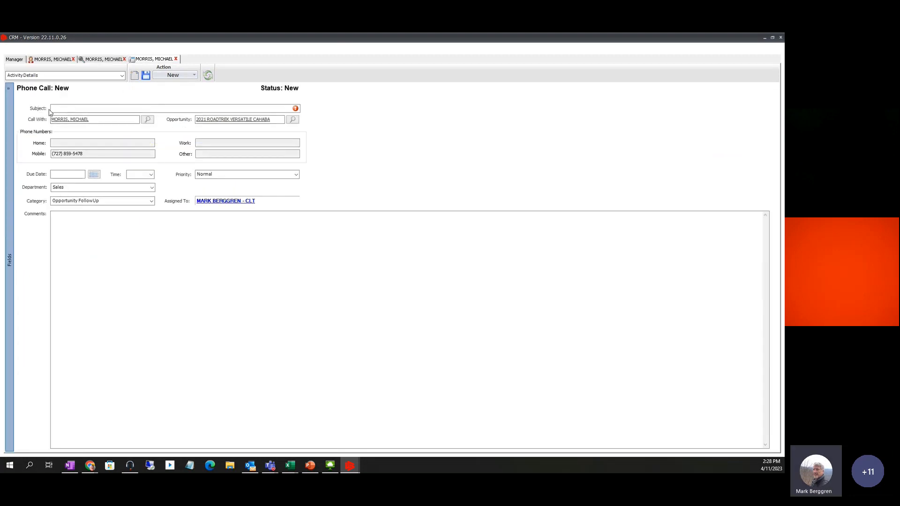
click(56, 109)
text(Cal)
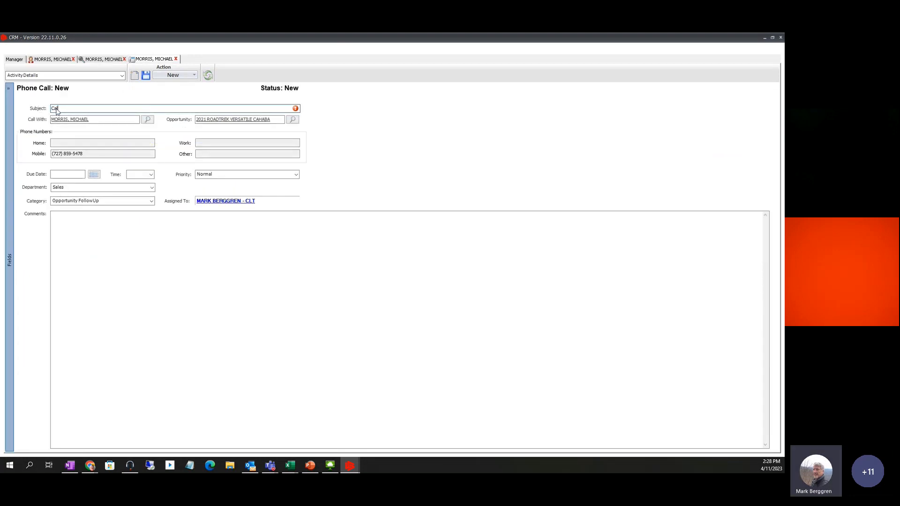
text(l Frid)
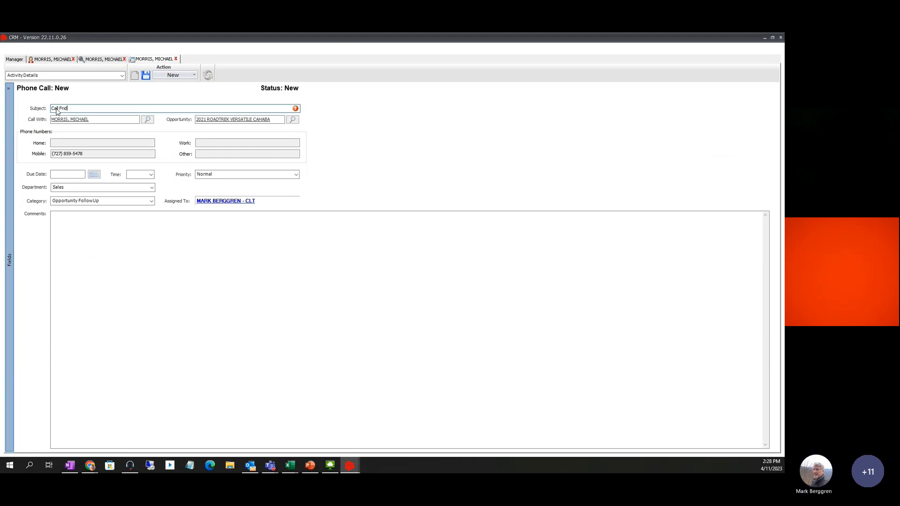
text(ay and s)
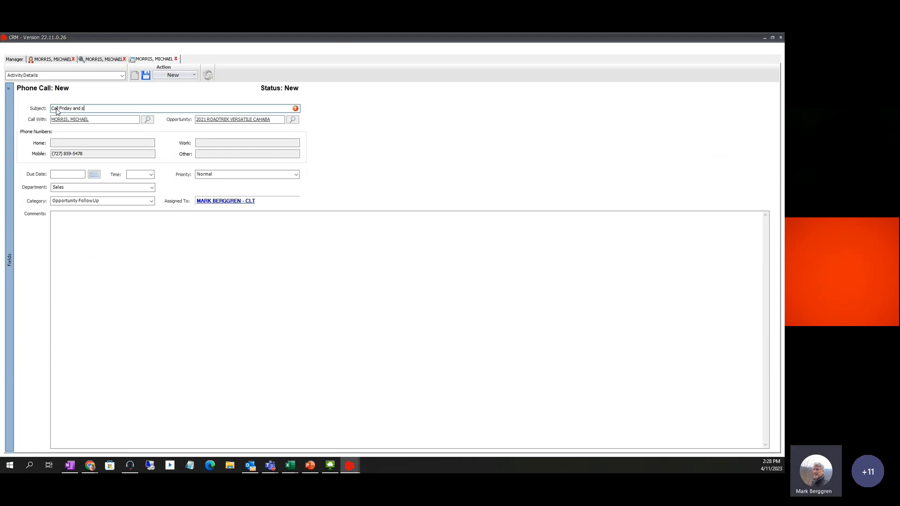
text(ee where they are at)
Set the call due 4/14/2023 at 5:00 PM and save it
click(98, 176)
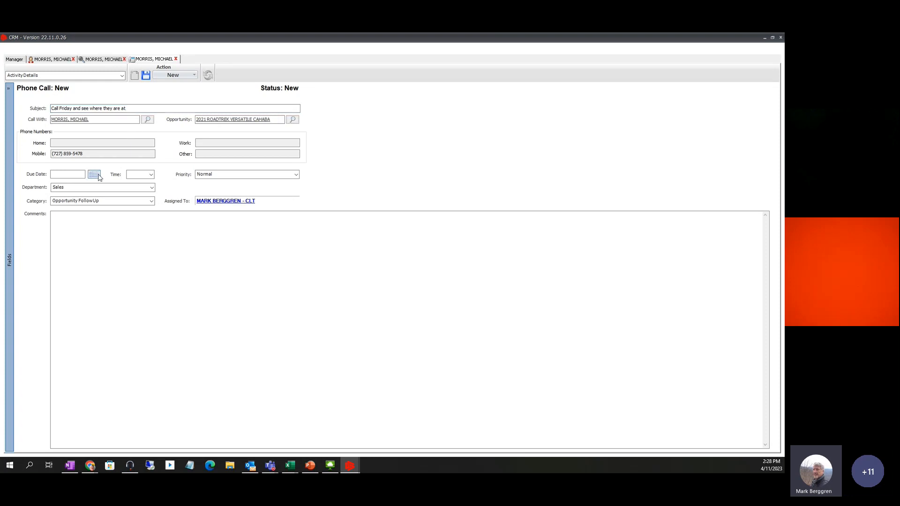
click(176, 224)
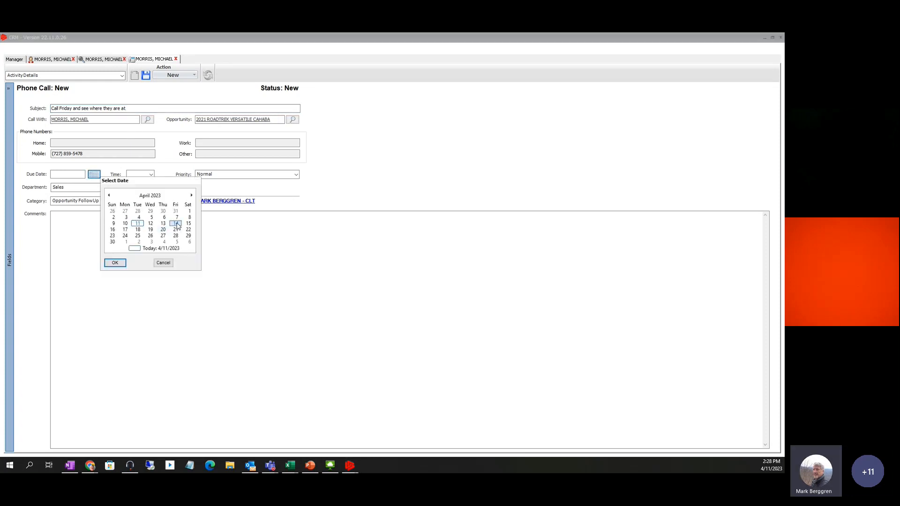
click(115, 263)
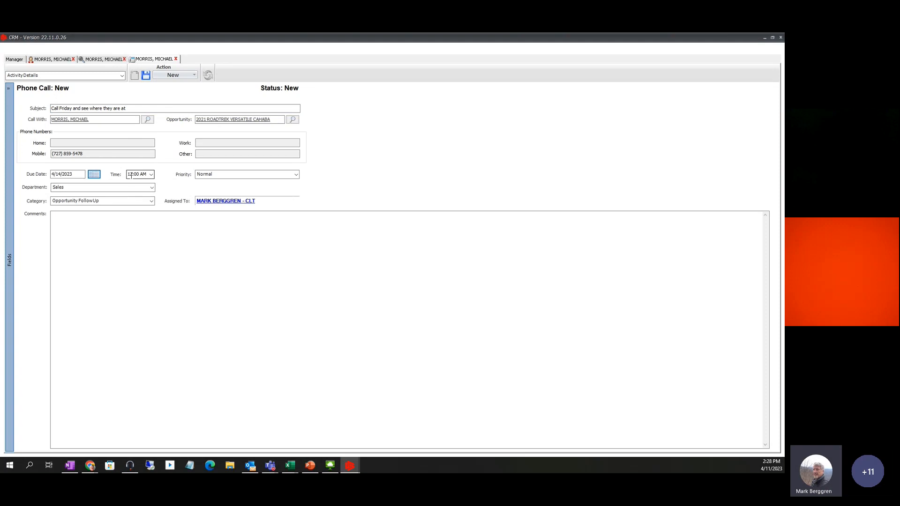
click(135, 176)
text(17)
key(Tab)
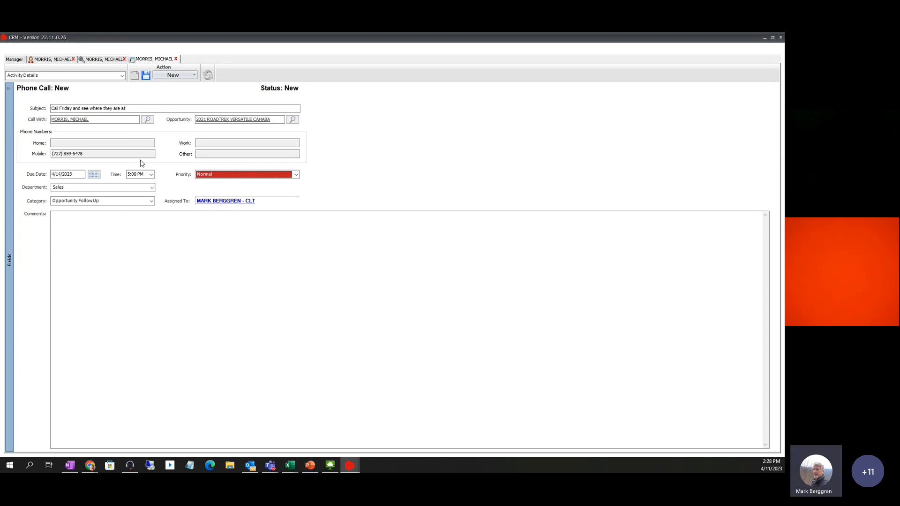
click(147, 78)
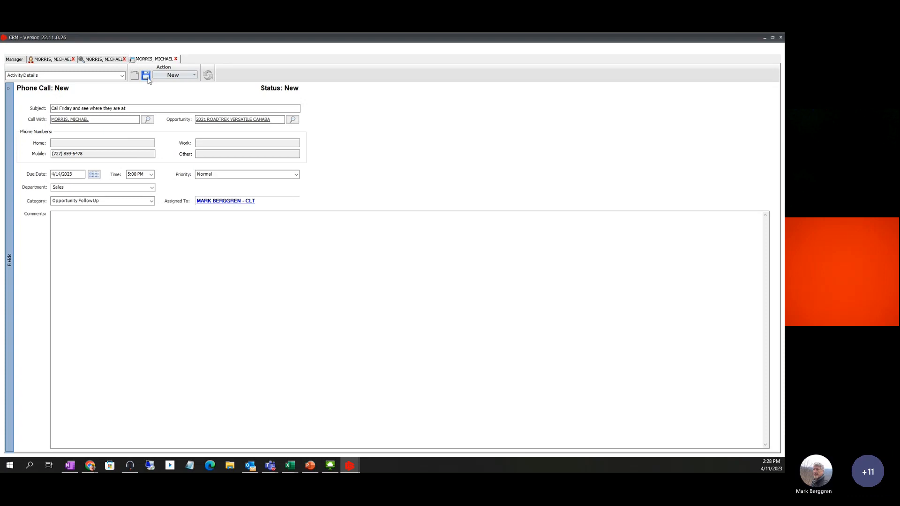
Cycle through the contact, 2021 ROADTREK VERSATILE CAHABA opportunity and phone call tabs
click(41, 63)
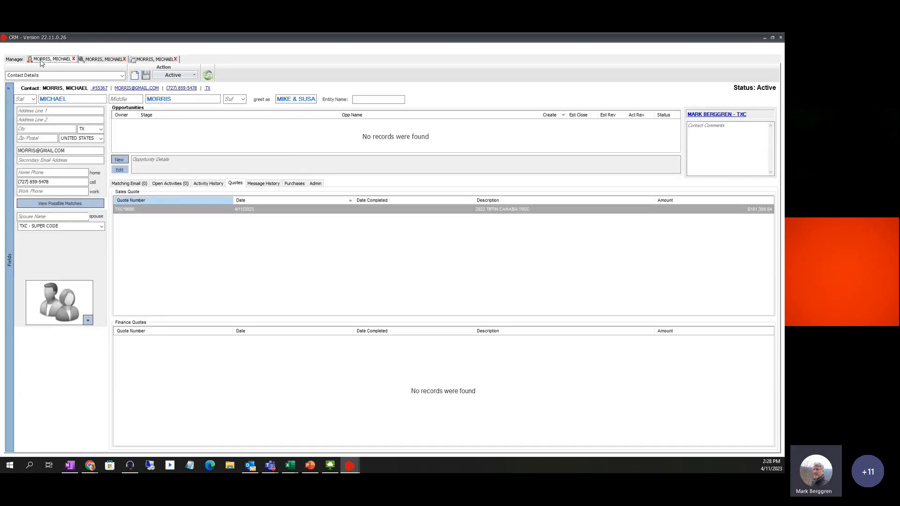
click(96, 60)
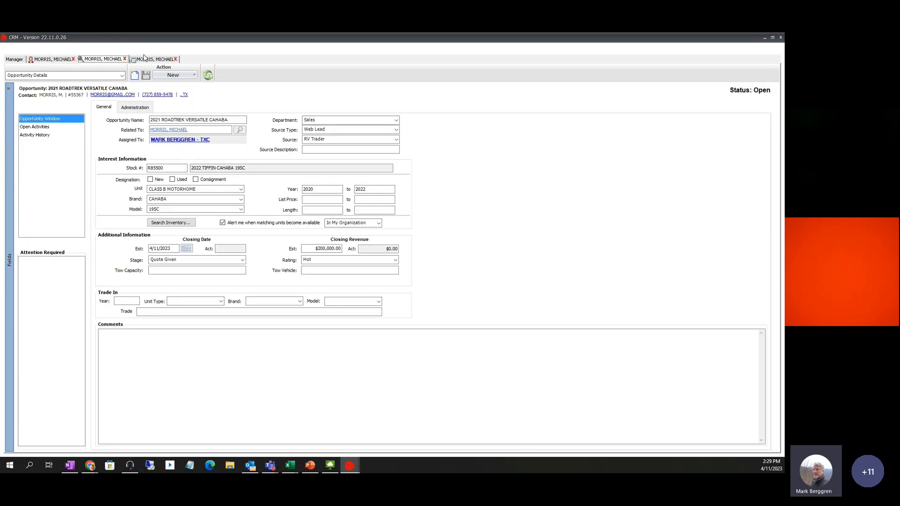
click(147, 59)
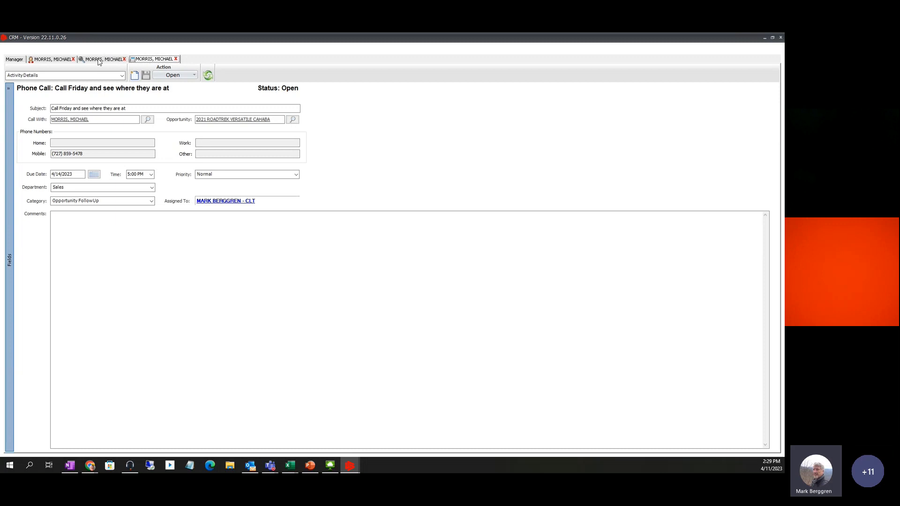
click(69, 61)
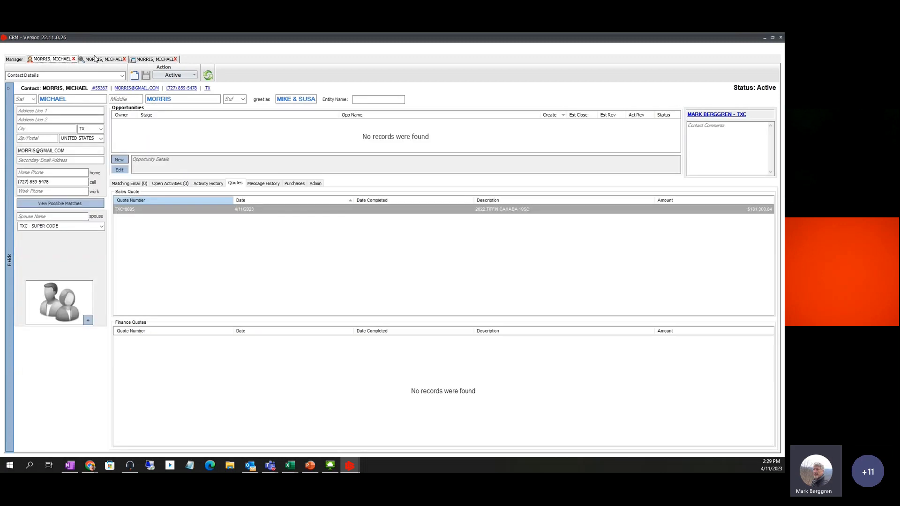
click(96, 59)
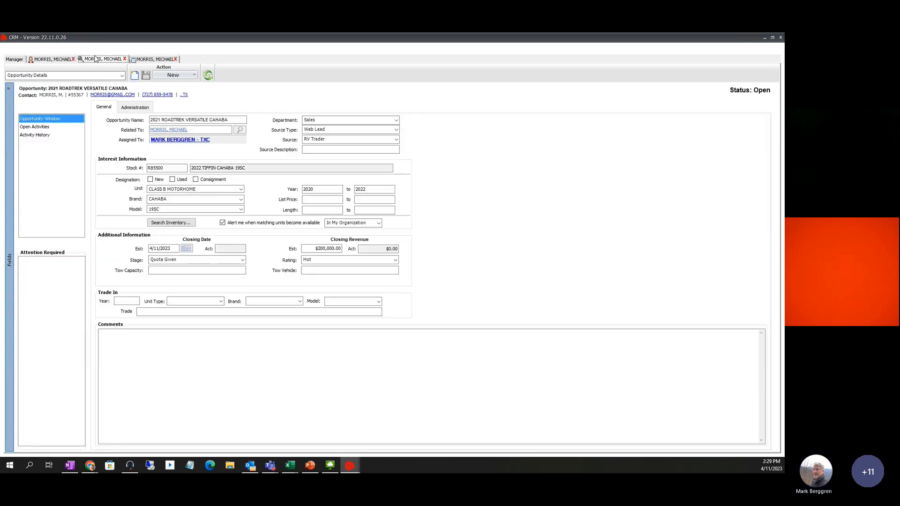
click(147, 60)
Close the phone call and contact record tabs, then switch the Manager to Home
click(177, 59)
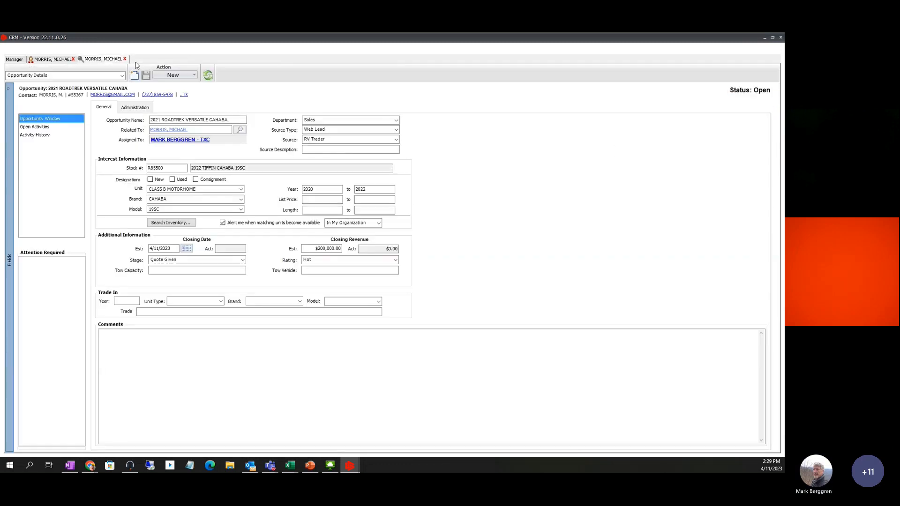
click(109, 61)
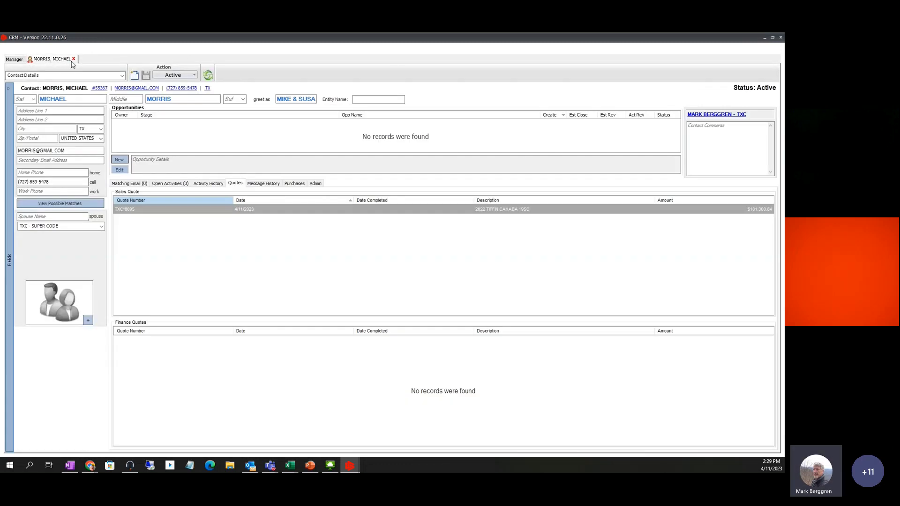
click(74, 59)
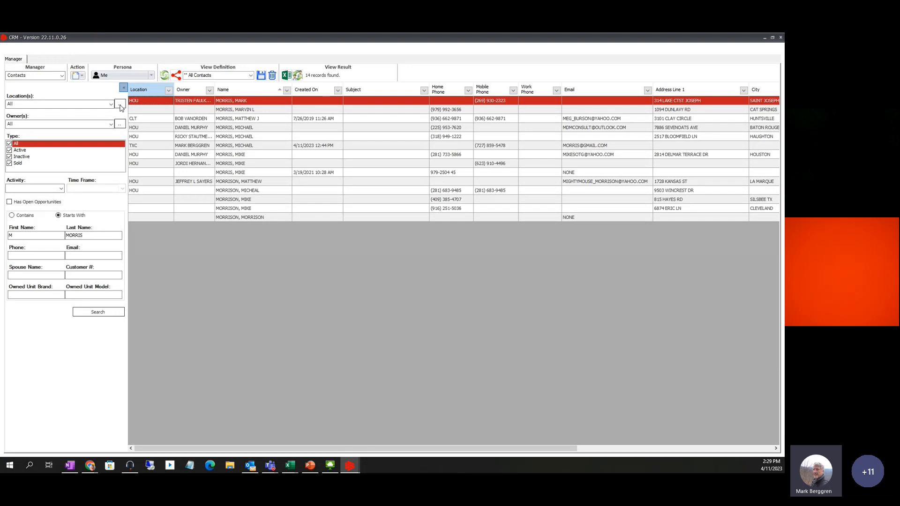
click(61, 75)
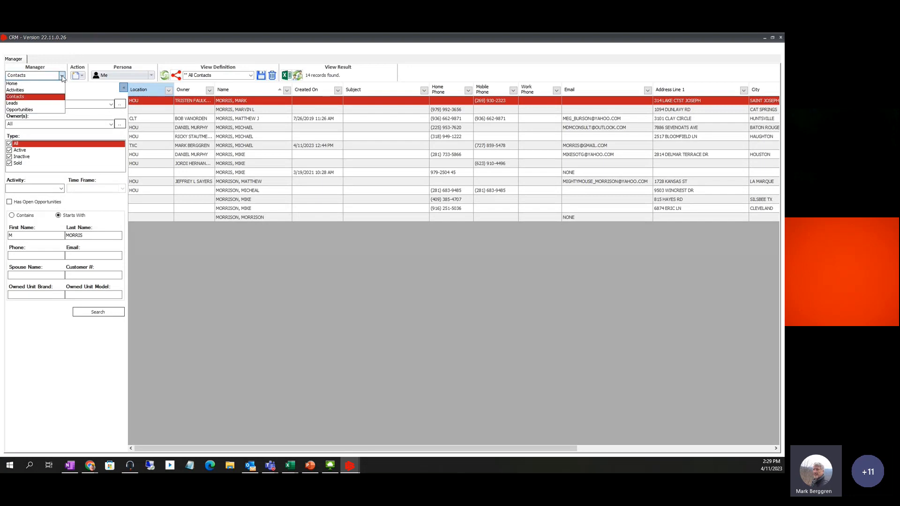
click(21, 85)
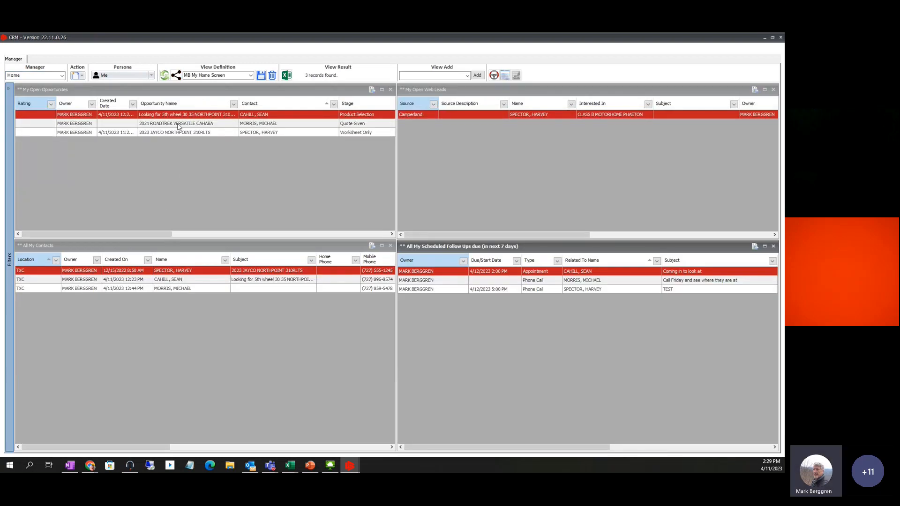
Refresh the Home dashboard, then check the new Call Friday follow-up and the Open Web Leads panel
click(161, 124)
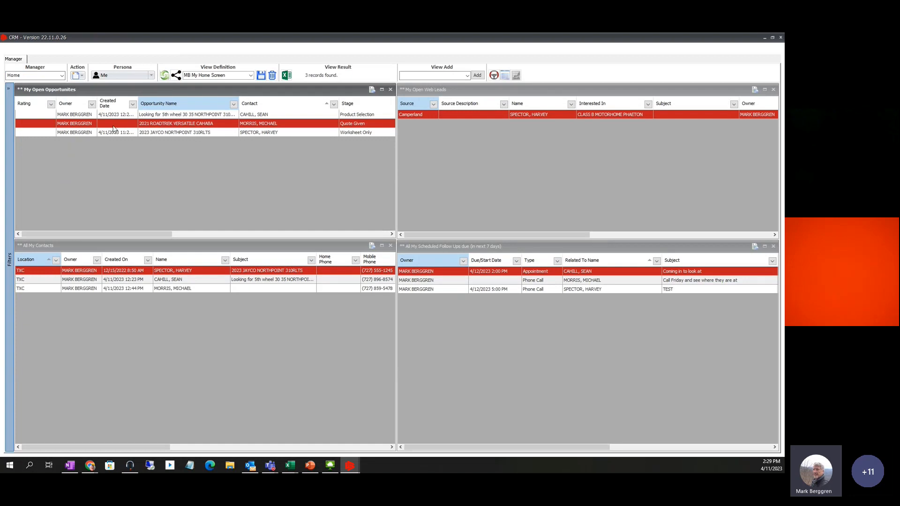
click(164, 76)
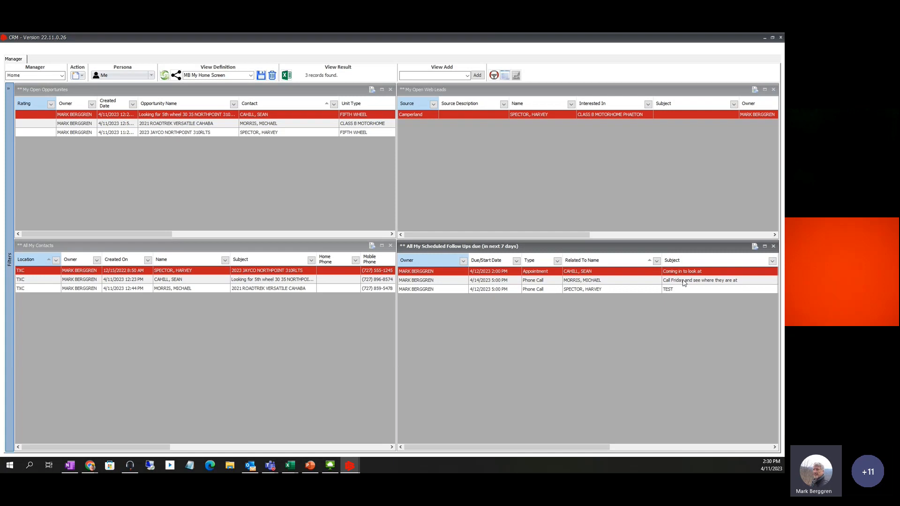
click(587, 281)
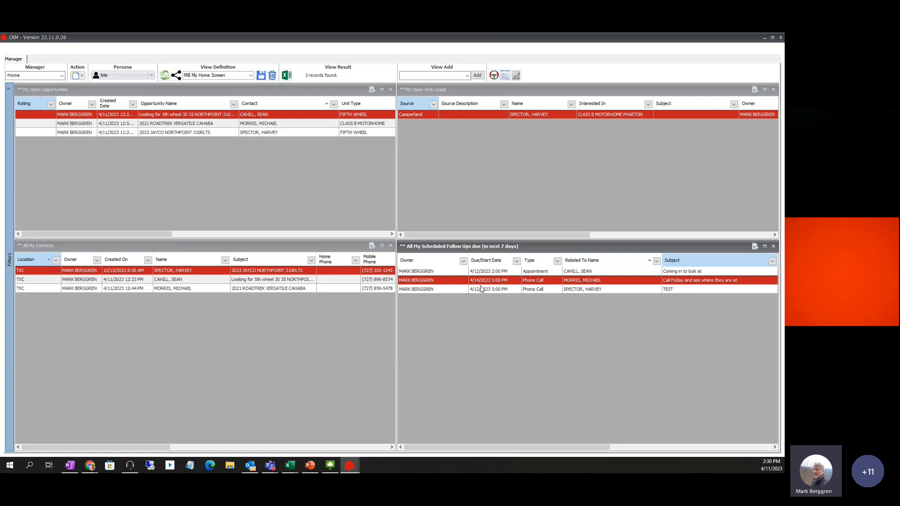
click(416, 116)
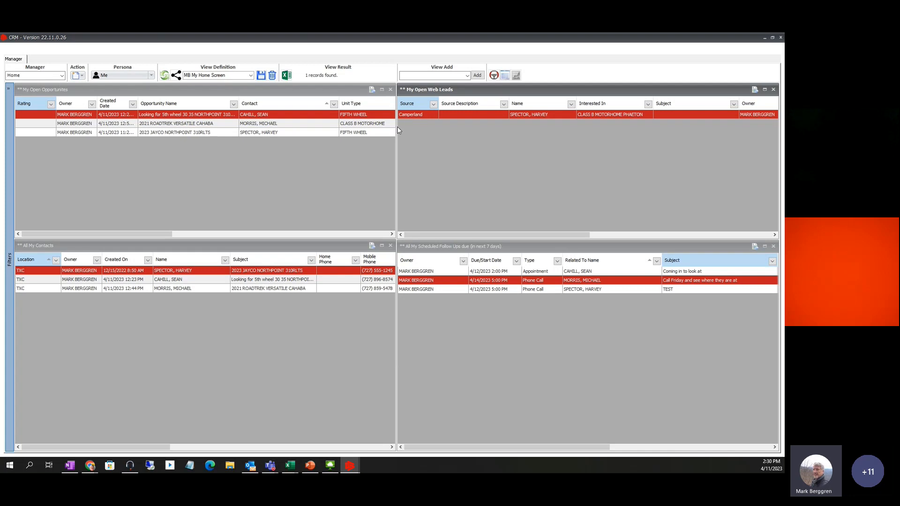
click(61, 76)
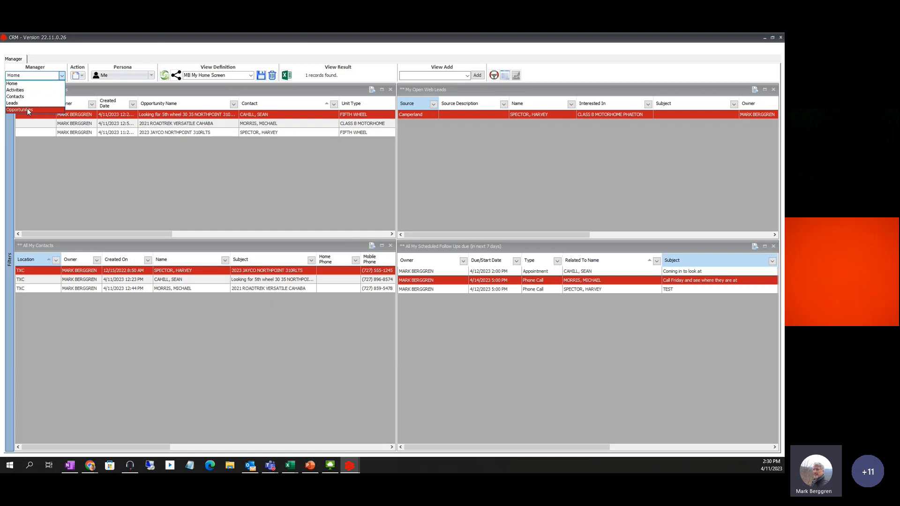
Switch to the Opportunities manager, refresh it and scroll across the grid
click(27, 109)
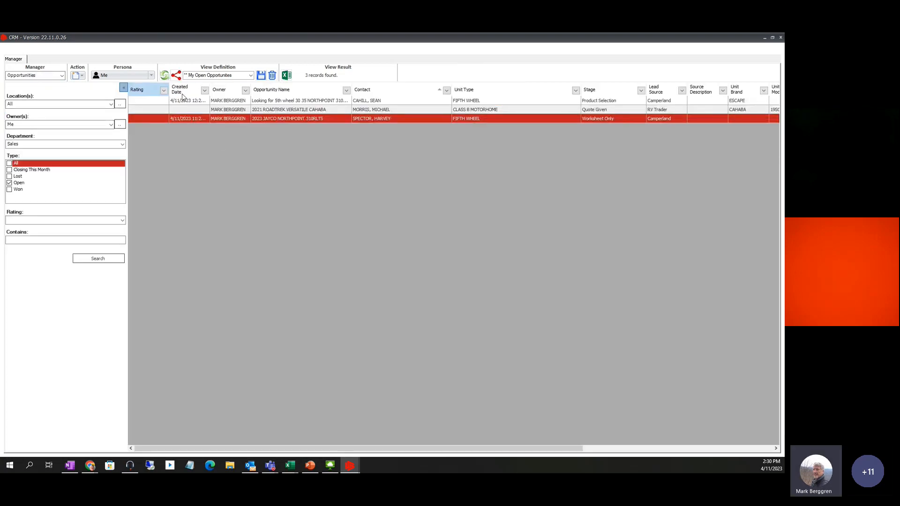
click(163, 75)
drag(569, 452, 783, 445)
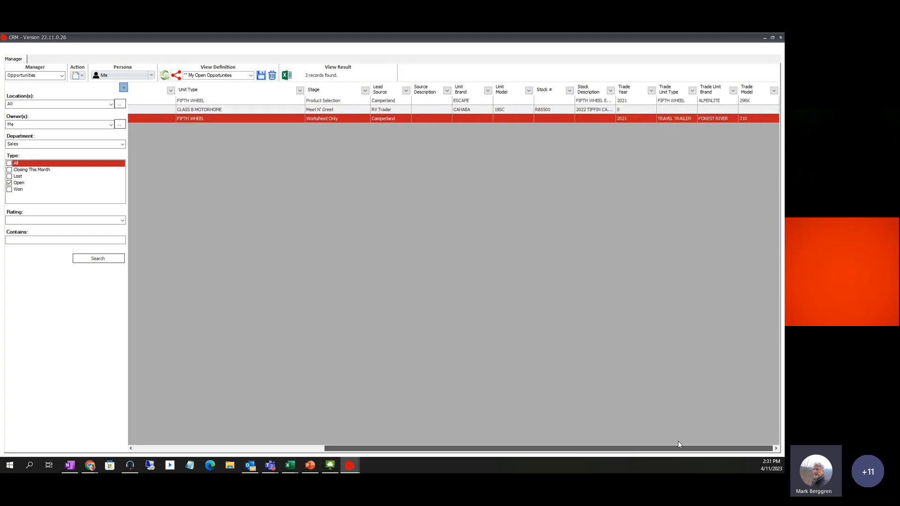
drag(677, 446, 408, 457)
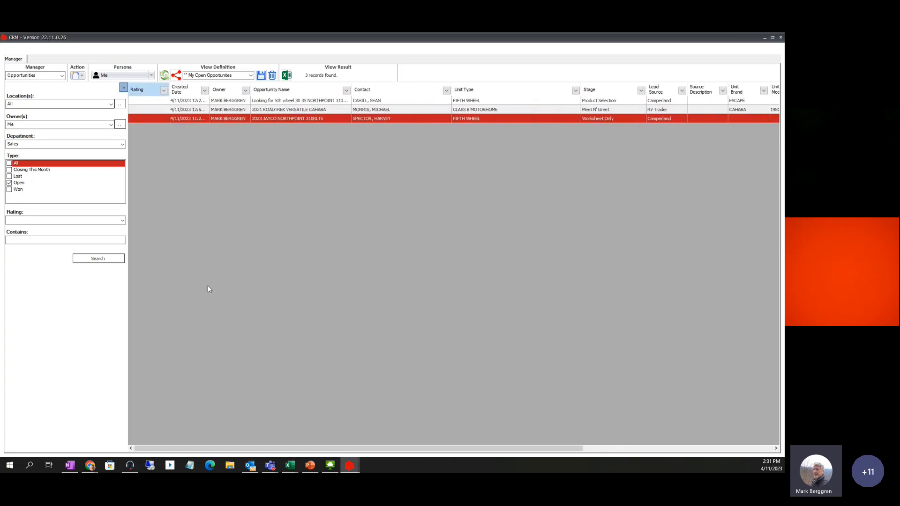
Open the 2023 JAYCO NORTHPOINT 310RLTS opportunity's details, then close its tab
click(221, 118)
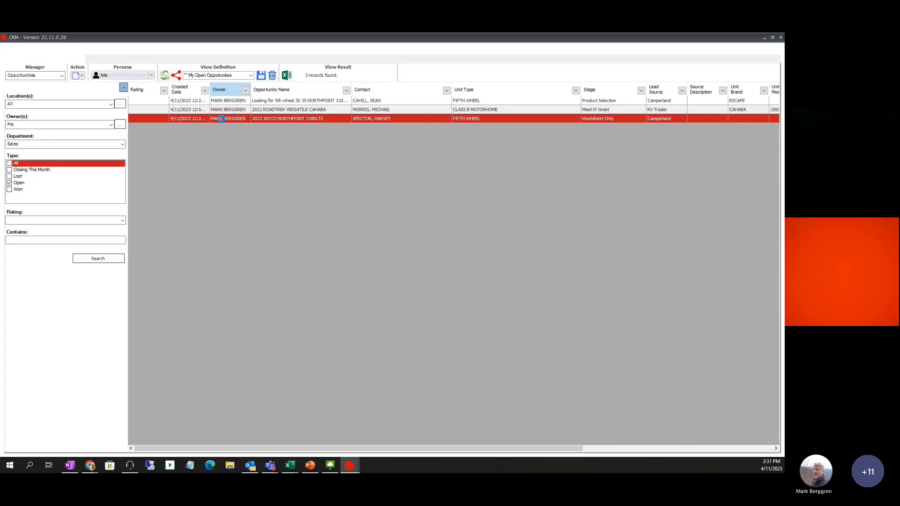
double_click(221, 118)
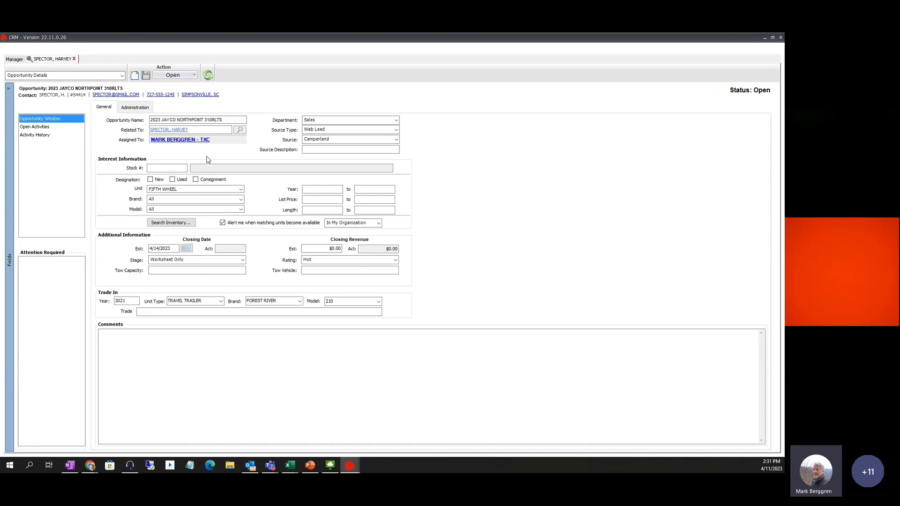
click(74, 59)
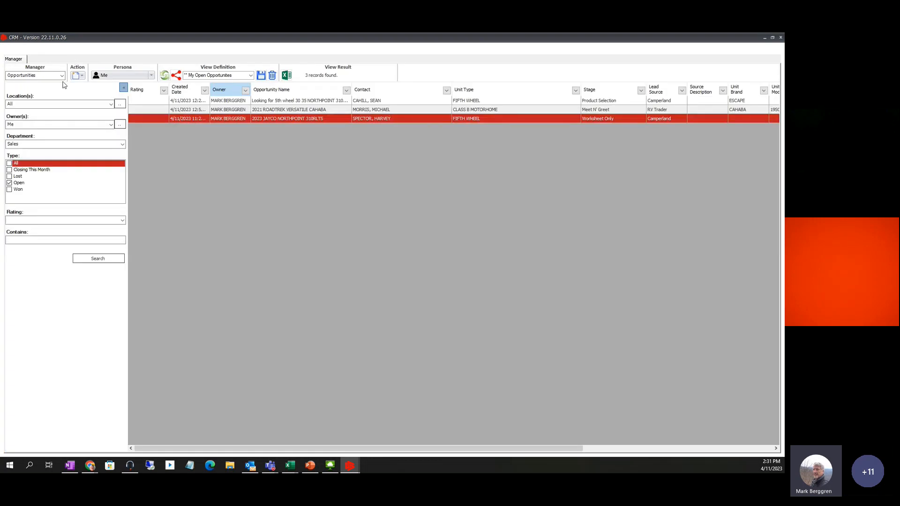
click(62, 75)
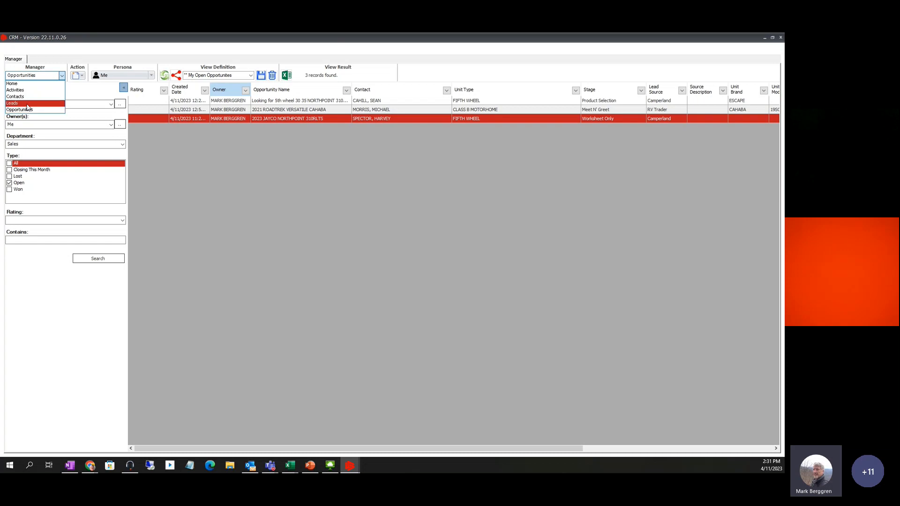
Visit the Leads manager, then switch to the Contacts manager
click(54, 103)
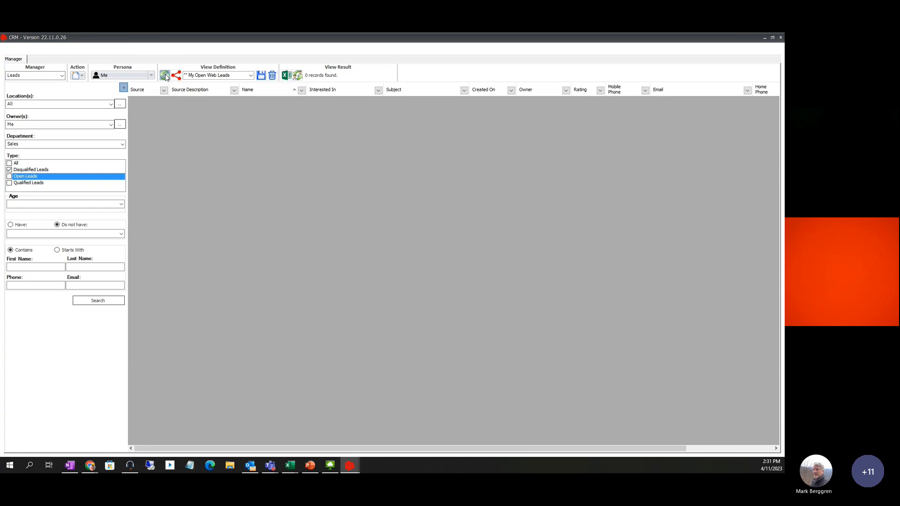
click(62, 76)
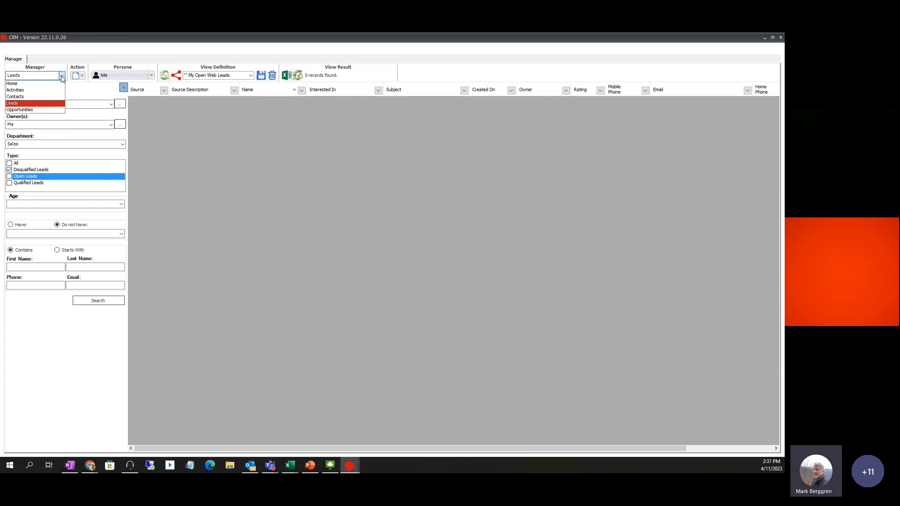
click(26, 97)
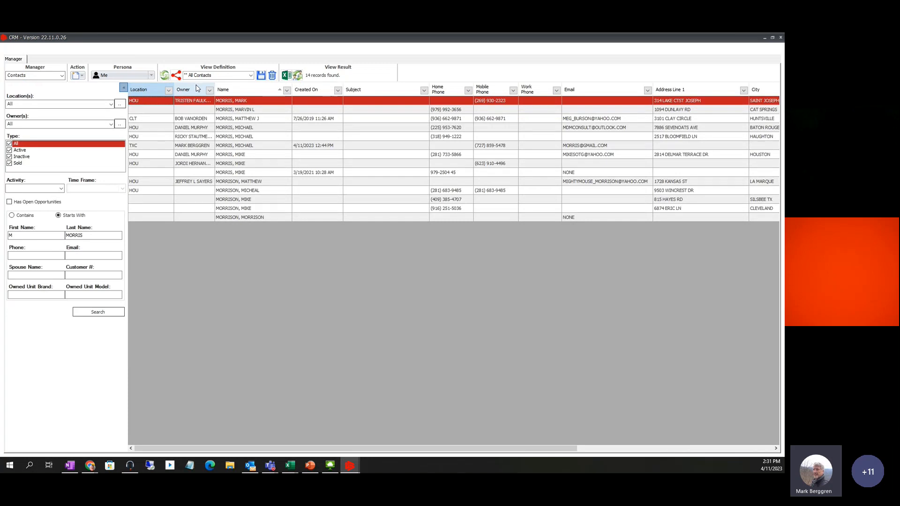
Change the contacts View Definition from All My Contacts to All Contacts
click(251, 76)
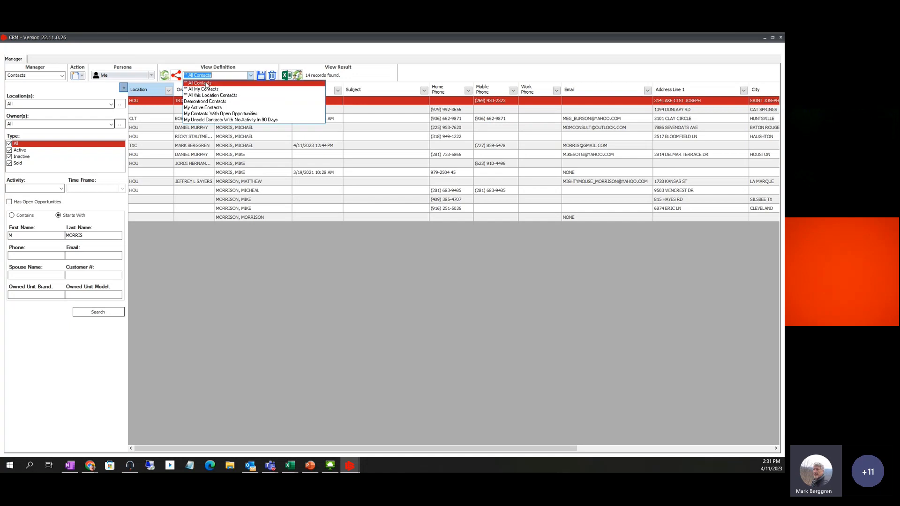
click(206, 89)
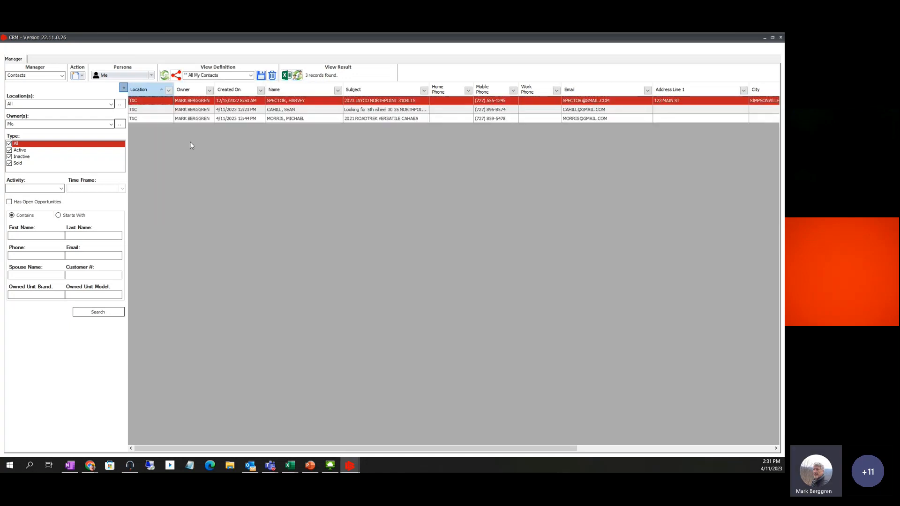
click(251, 76)
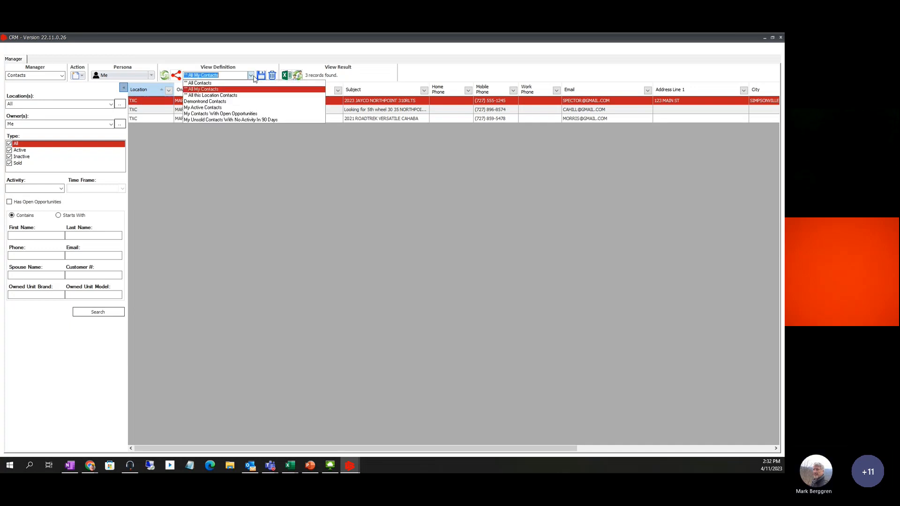
click(212, 83)
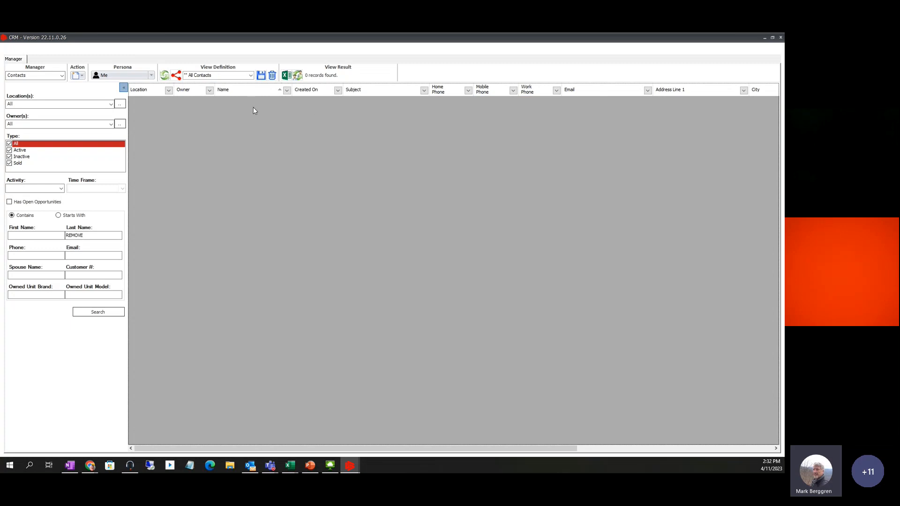
click(251, 76)
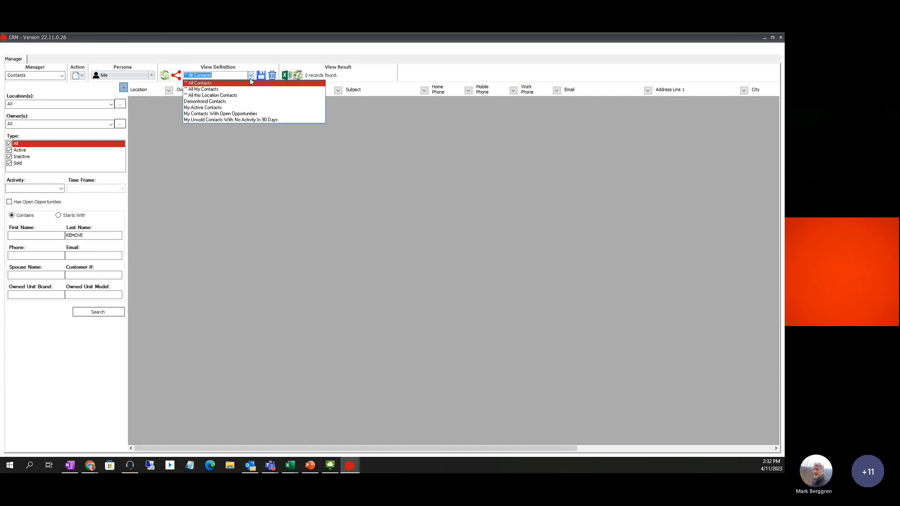
click(250, 83)
click(62, 75)
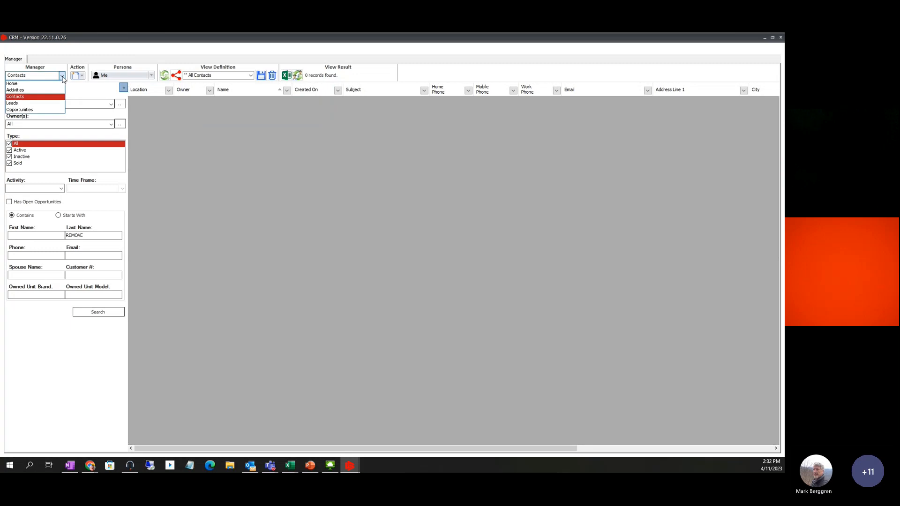
Go Home, glance at the Activities manager, return Home and launch the Inventory Manager
click(16, 84)
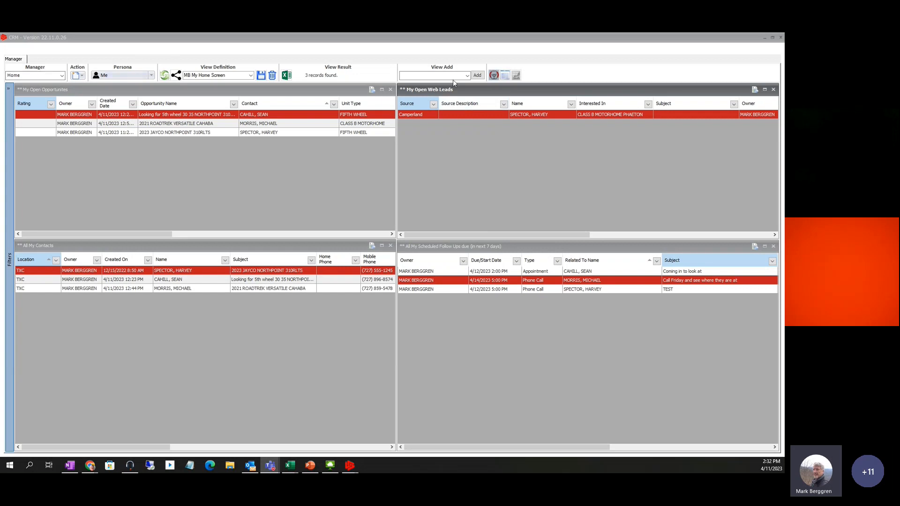
click(61, 74)
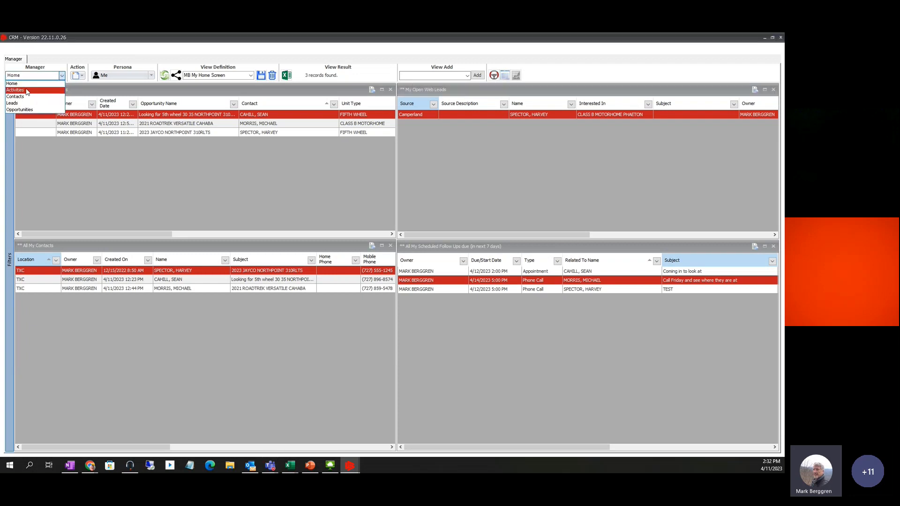
click(26, 90)
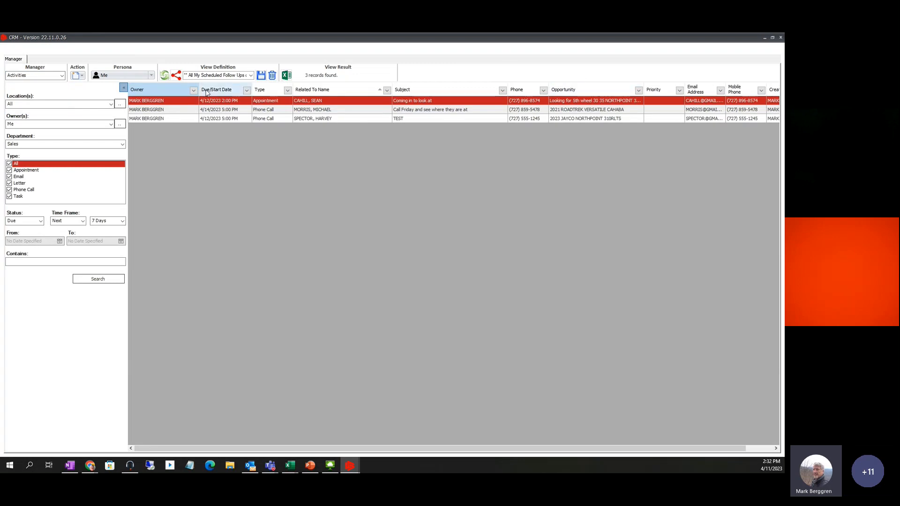
click(62, 76)
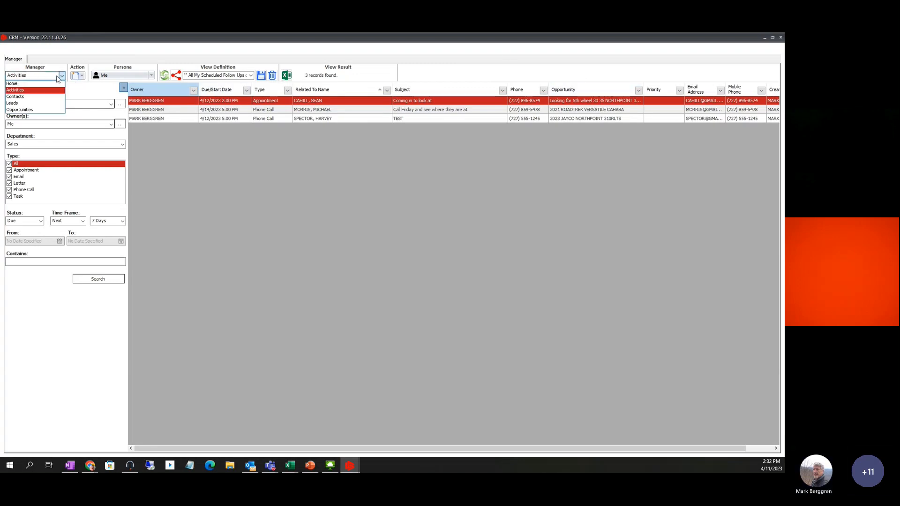
click(28, 84)
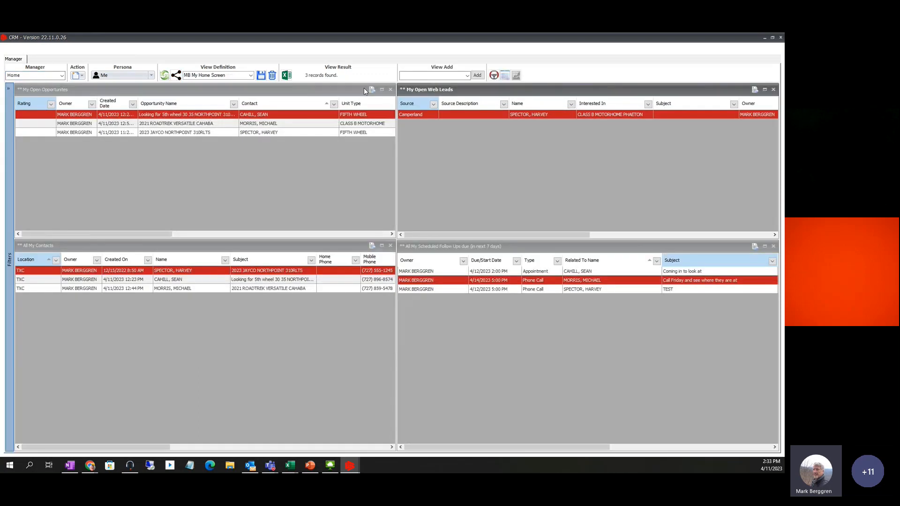
click(493, 75)
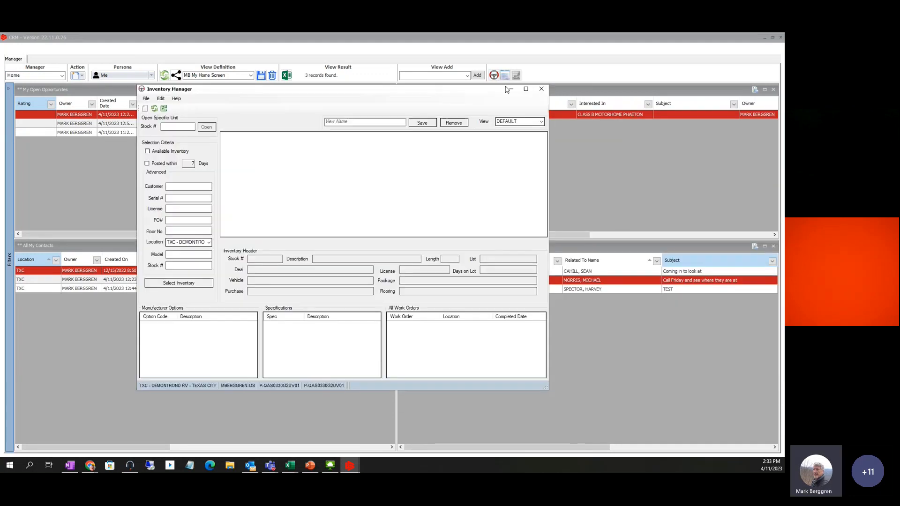
Maximize Inventory Manager and load Available Inventory, first for TXC, then for All locations
click(526, 89)
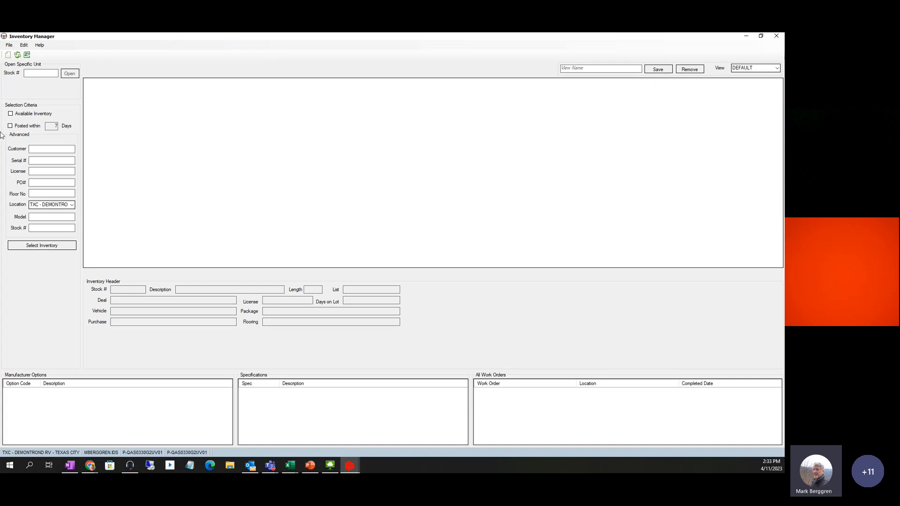
click(10, 113)
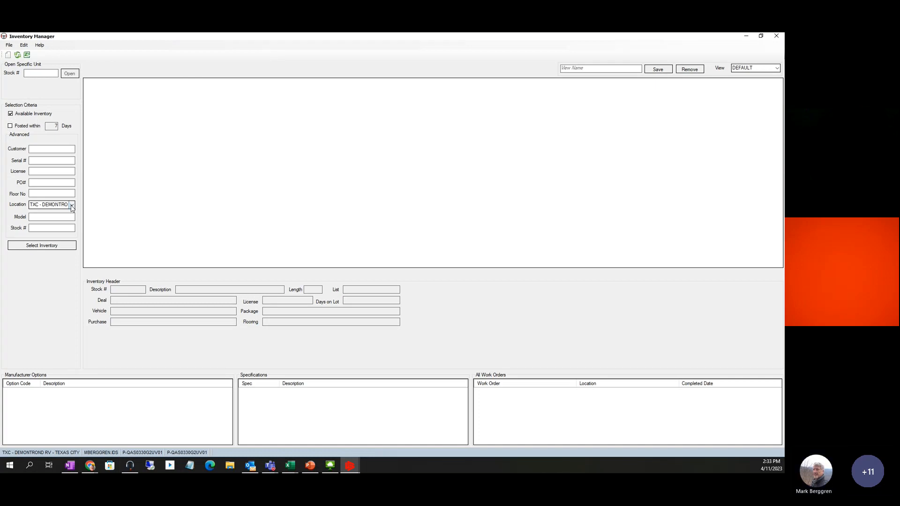
click(44, 245)
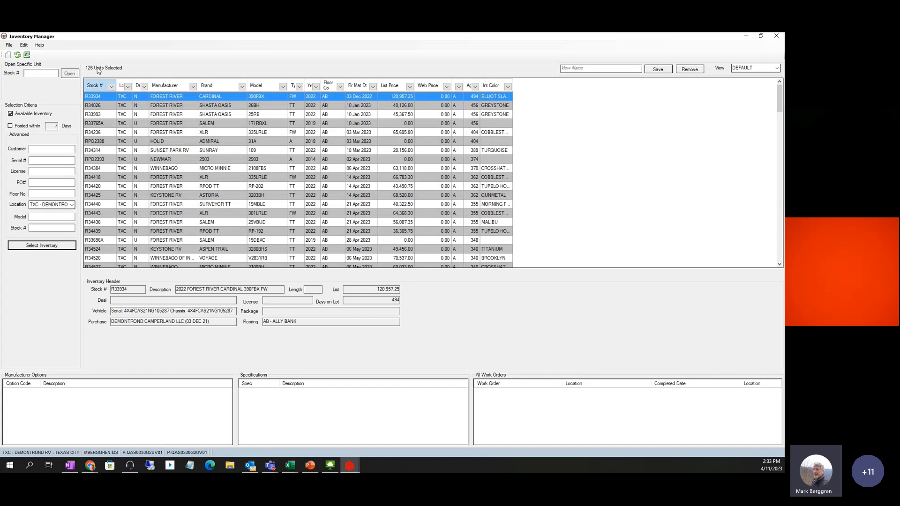
click(71, 205)
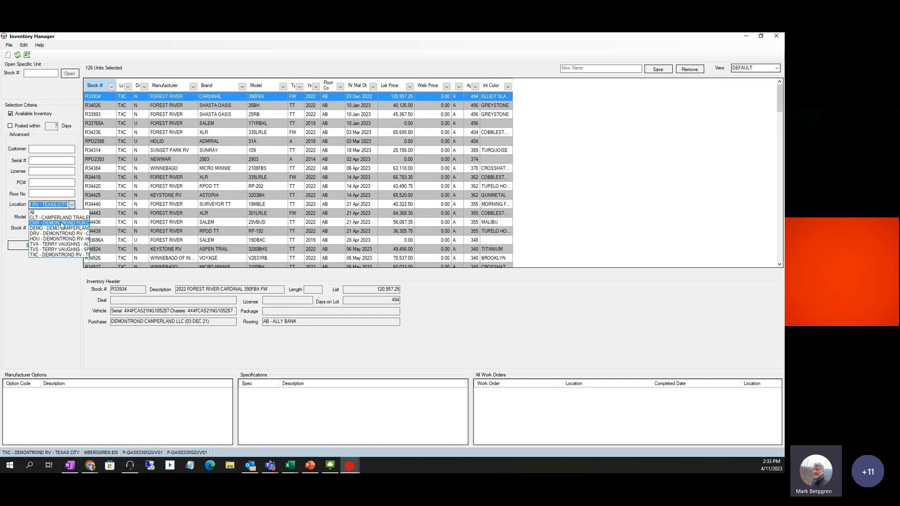
click(32, 212)
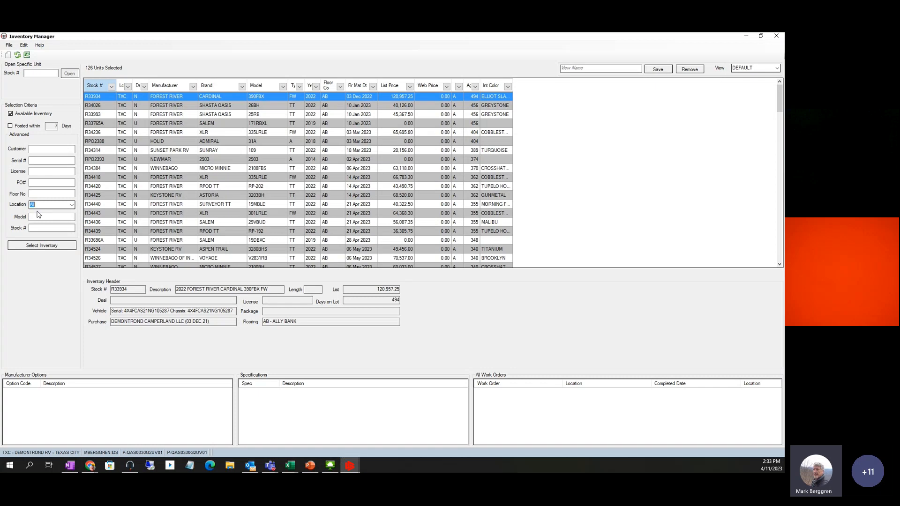
click(50, 246)
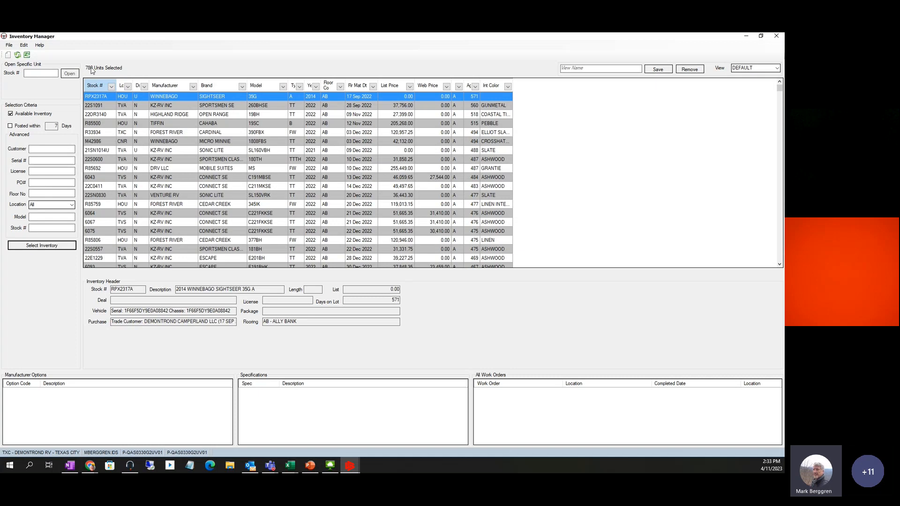
Try grid filters for HOU location and JAYCO manufacturer, sorting by manufacturer and type
click(128, 87)
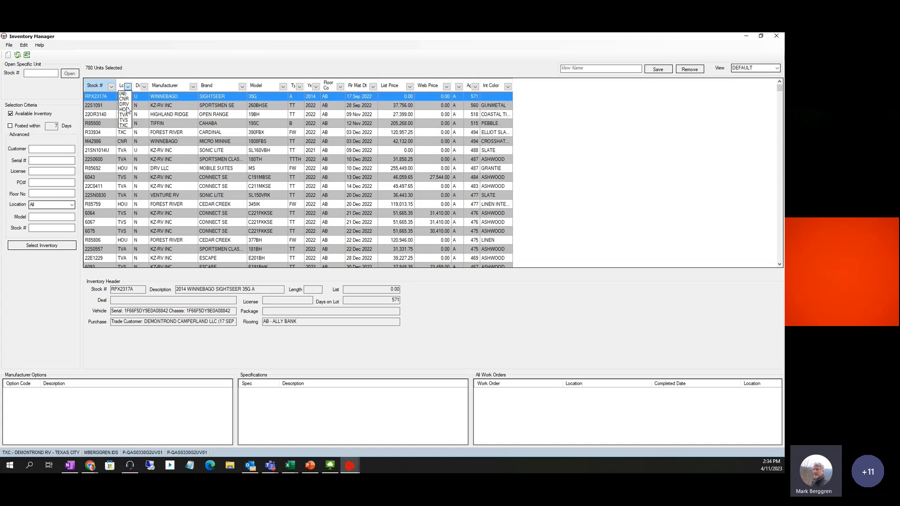
click(126, 110)
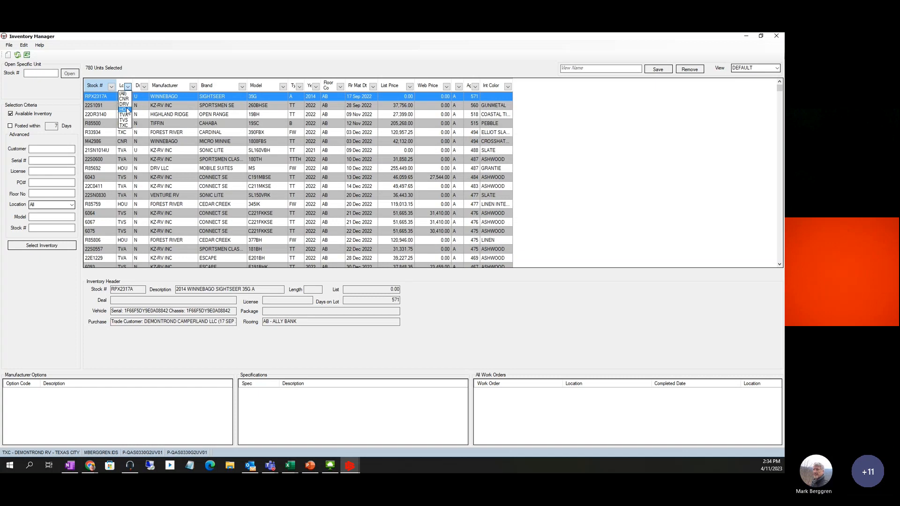
click(126, 110)
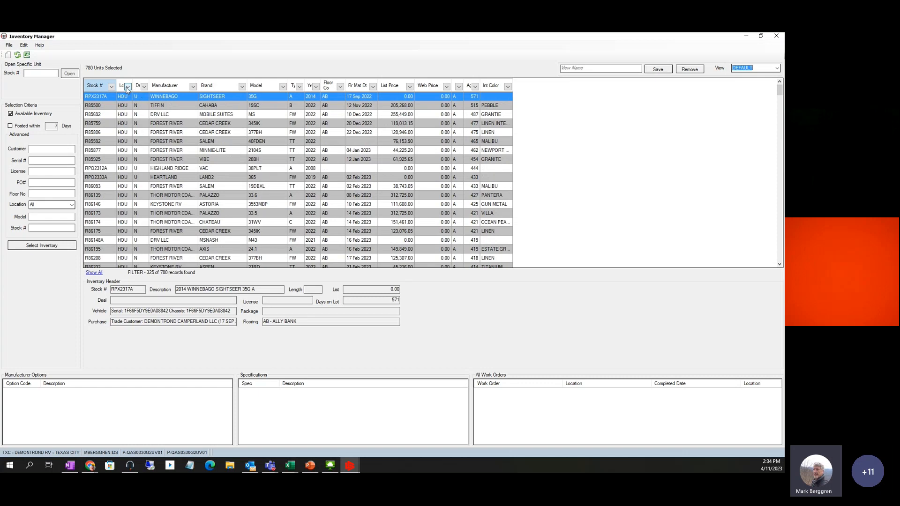
click(168, 88)
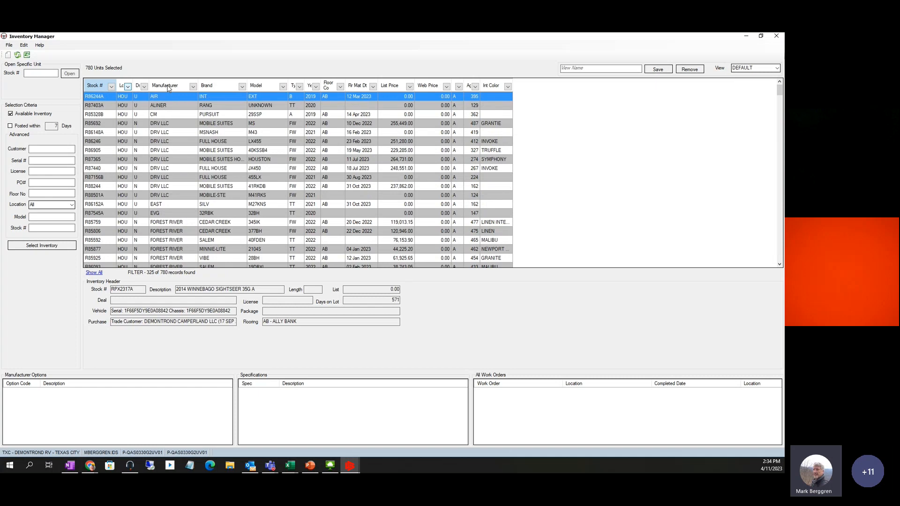
click(193, 88)
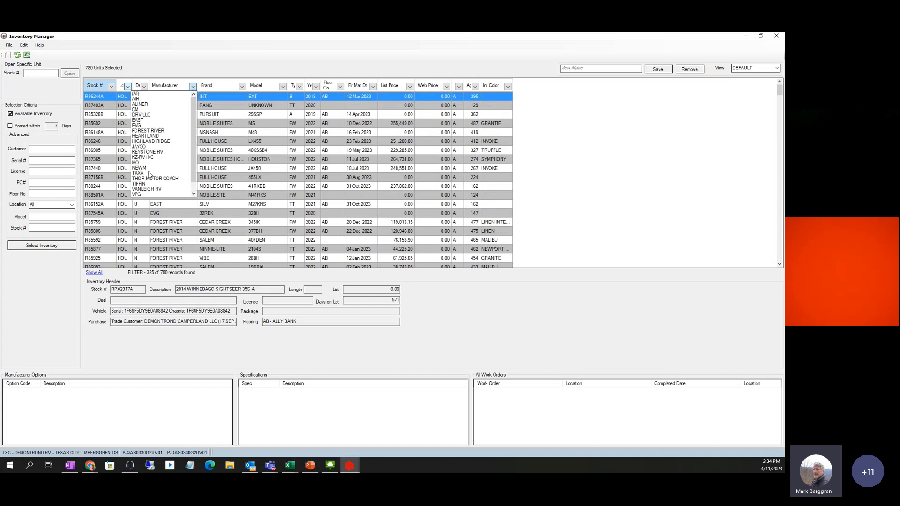
click(146, 148)
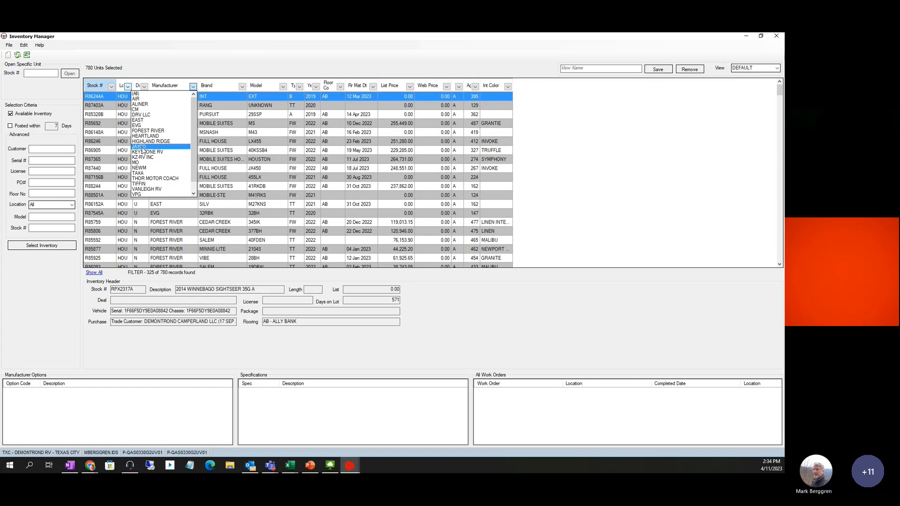
click(142, 148)
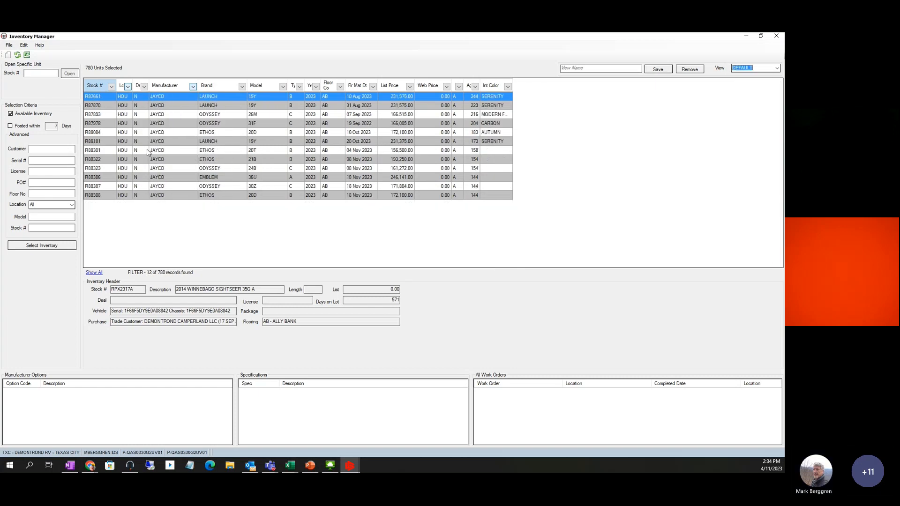
click(294, 88)
click(294, 89)
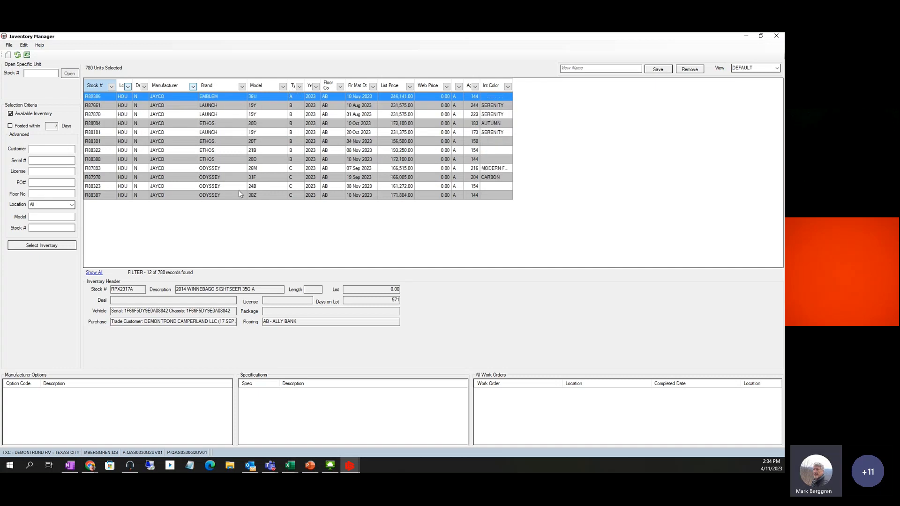
Filter the Location column to CNR, then TVA, then clear it to show all
click(127, 87)
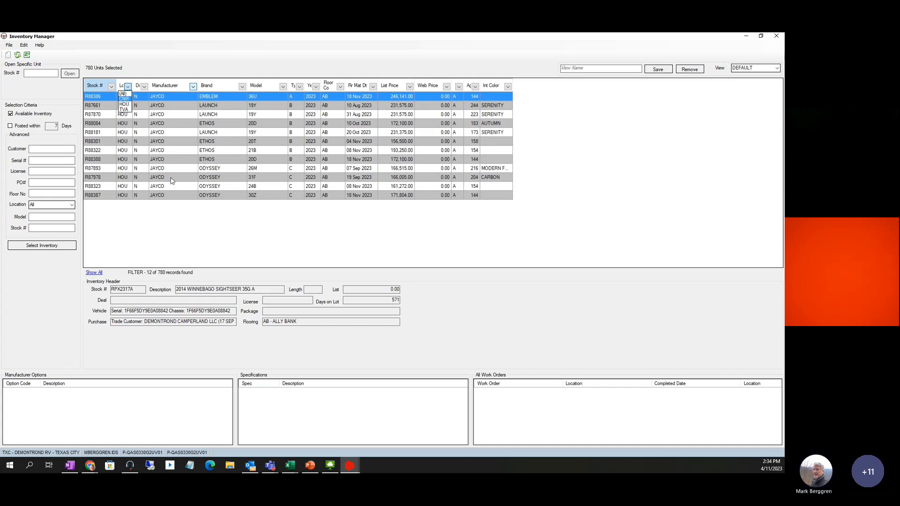
key(Return)
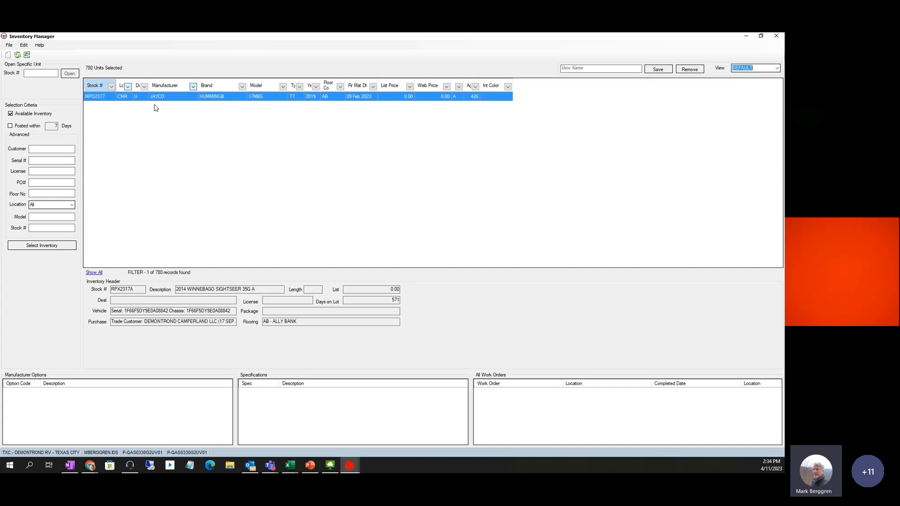
click(127, 87)
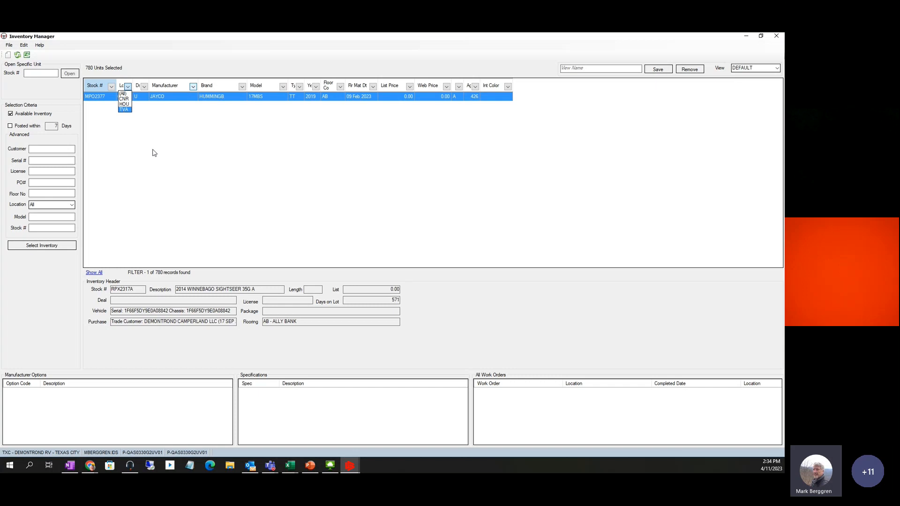
key(Return)
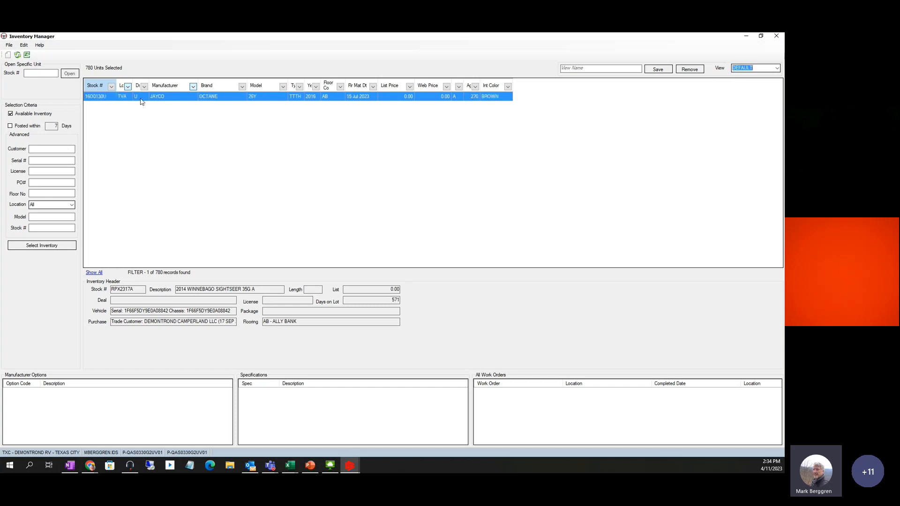
click(128, 87)
click(123, 95)
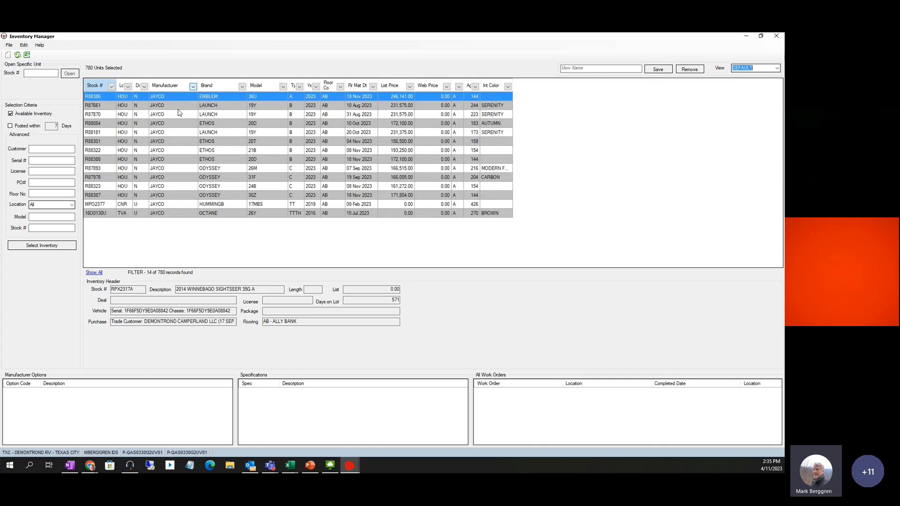
Load inventory for the TXC Texas City location and filter Ty to FW units
click(72, 206)
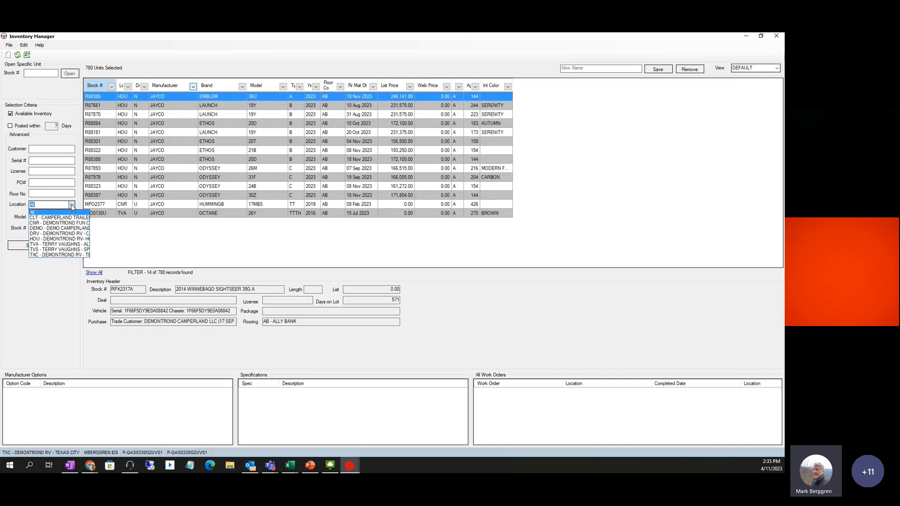
click(59, 255)
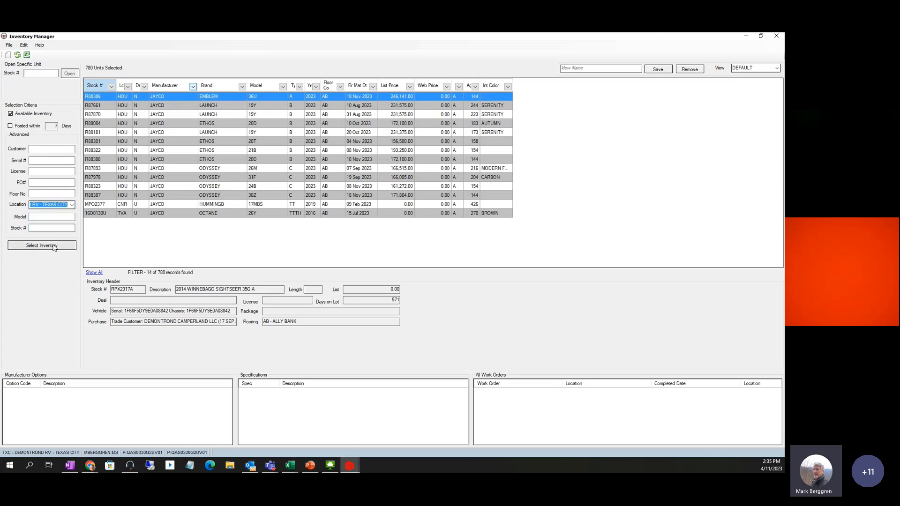
click(53, 245)
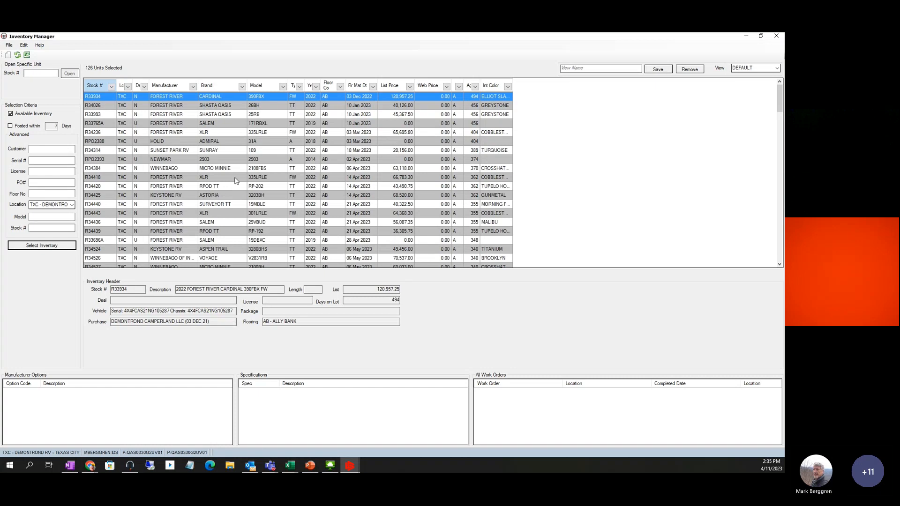
click(300, 86)
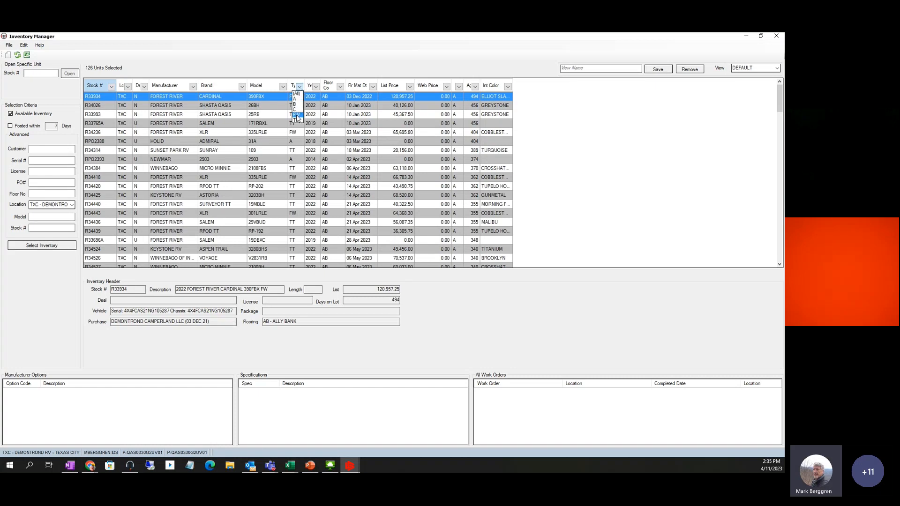
click(297, 116)
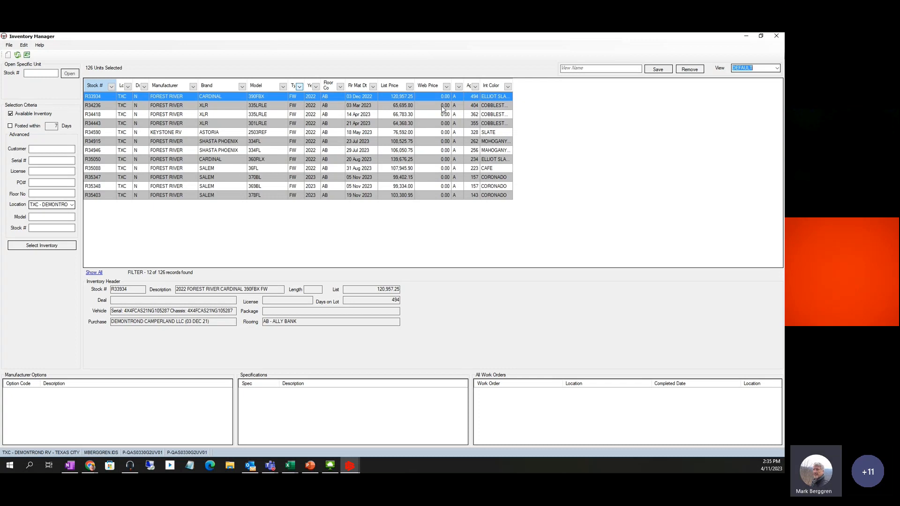
Sort the units by List Price highest first, then close Inventory Manager
click(395, 89)
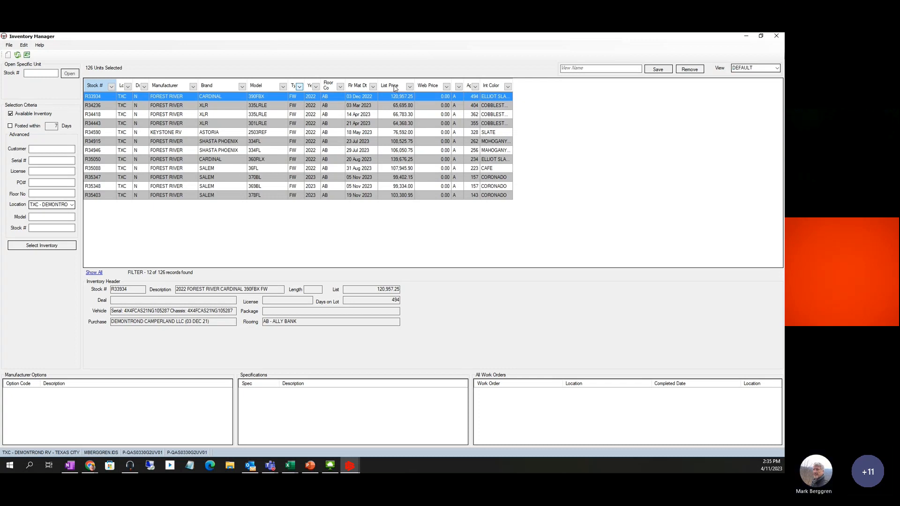
click(395, 88)
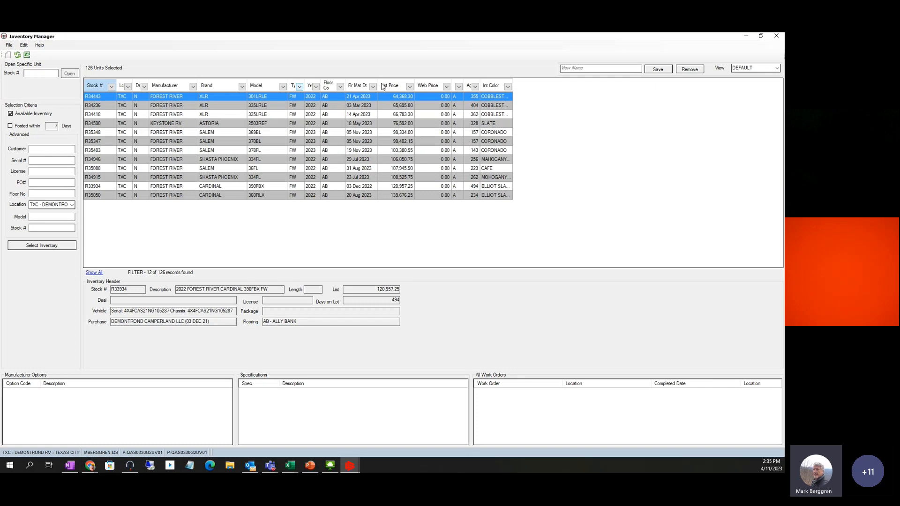
click(387, 87)
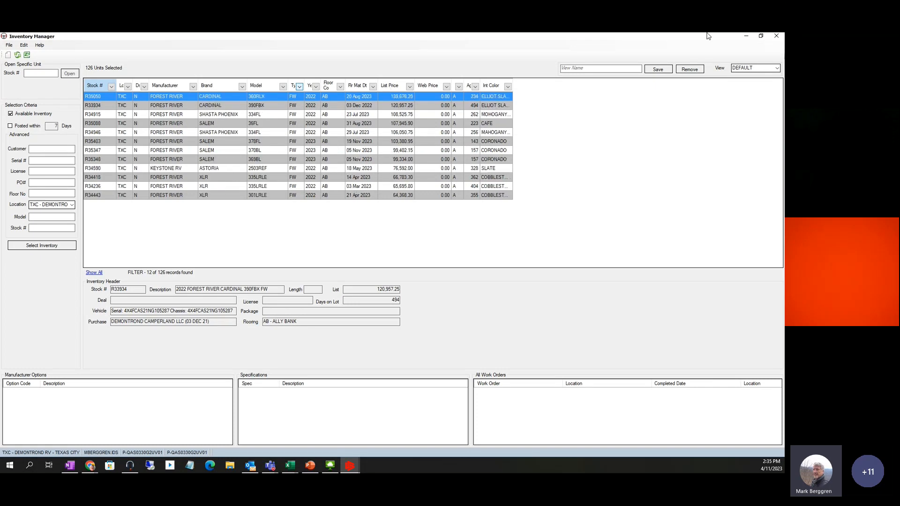
click(777, 37)
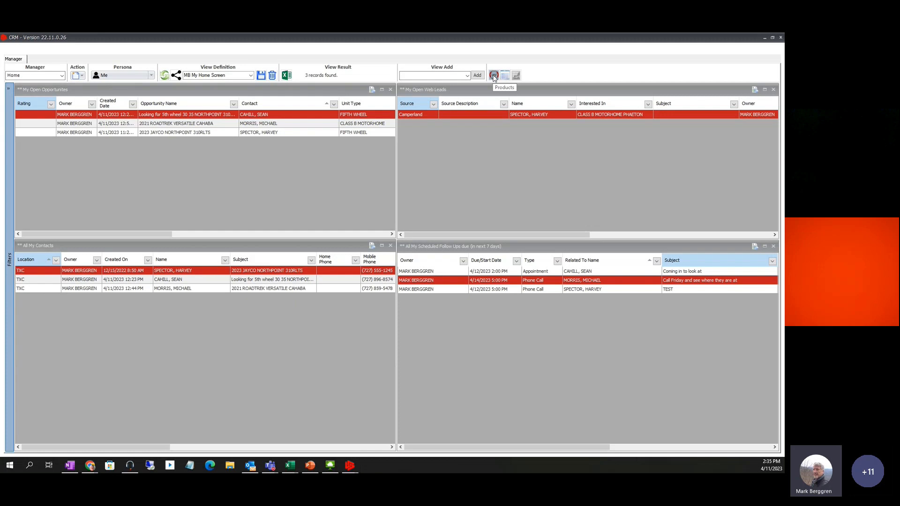
click(282, 185)
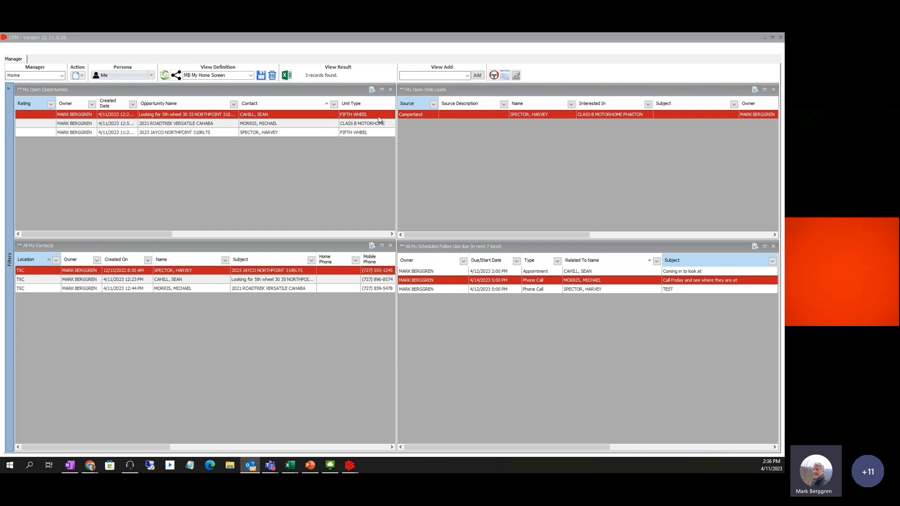
click(533, 93)
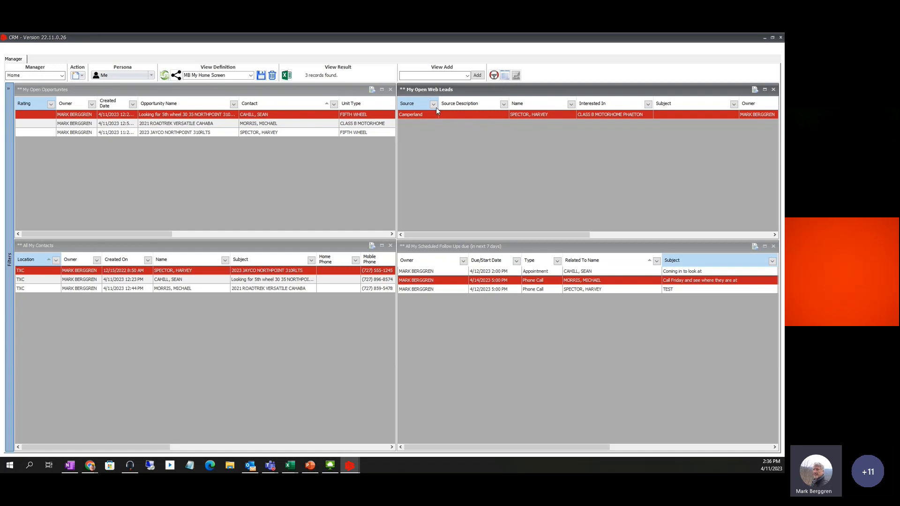
click(460, 246)
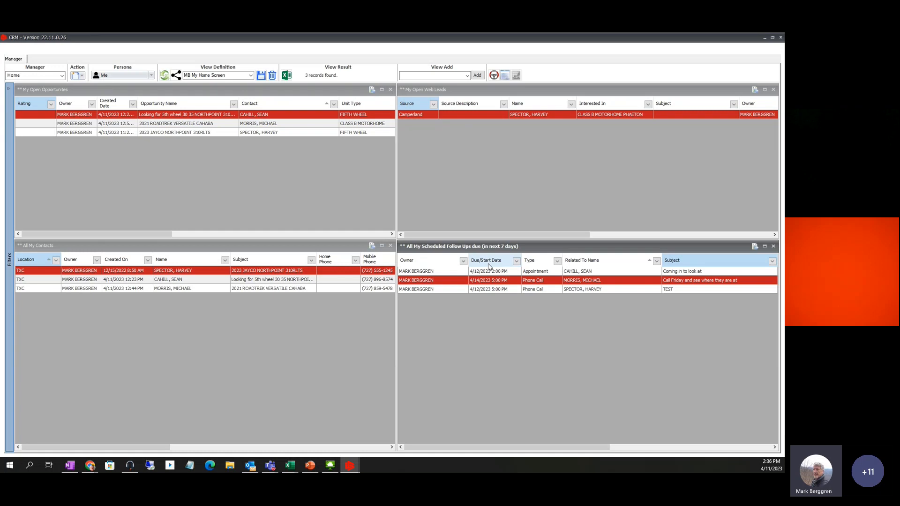
click(145, 249)
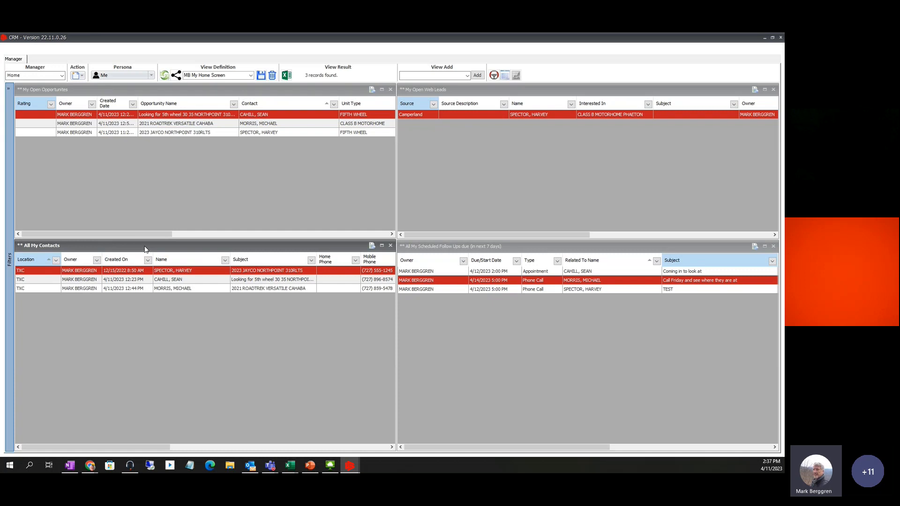
click(115, 92)
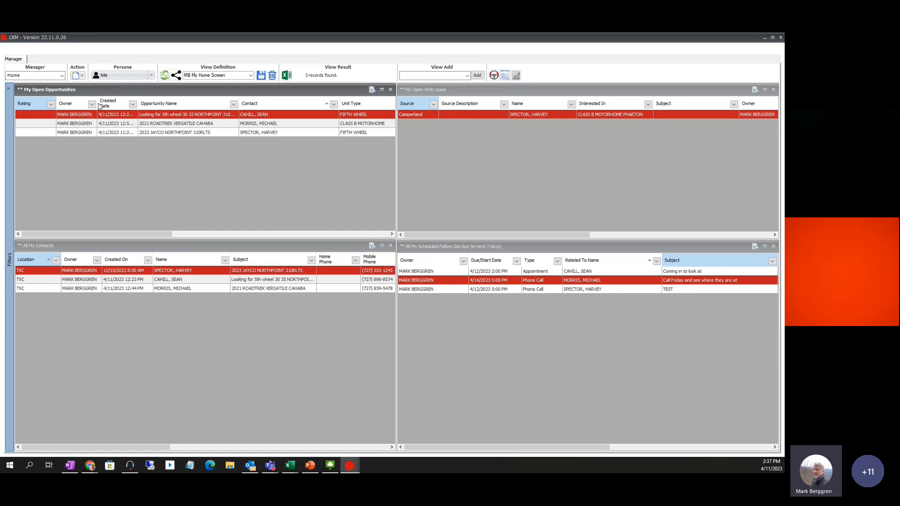
click(52, 106)
Close the open lead tab and select the Camperland web lead in My Open Web Leads
click(415, 114)
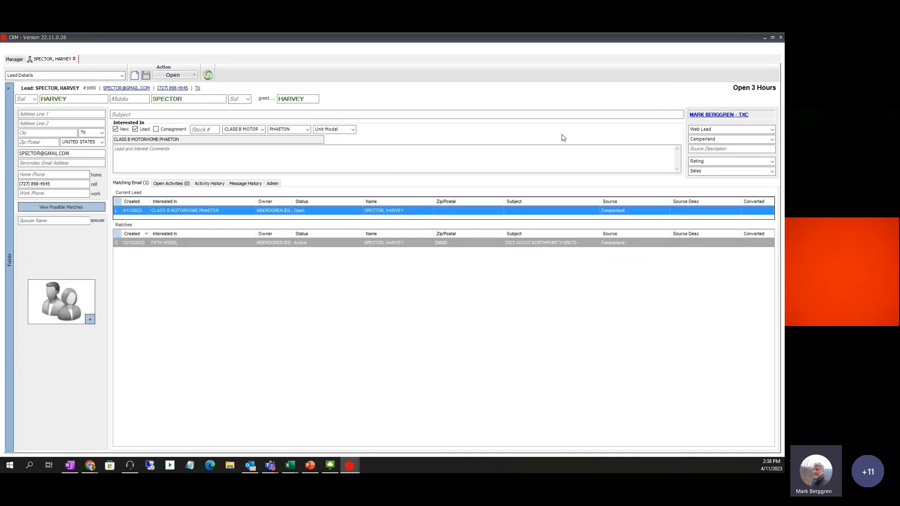
click(74, 59)
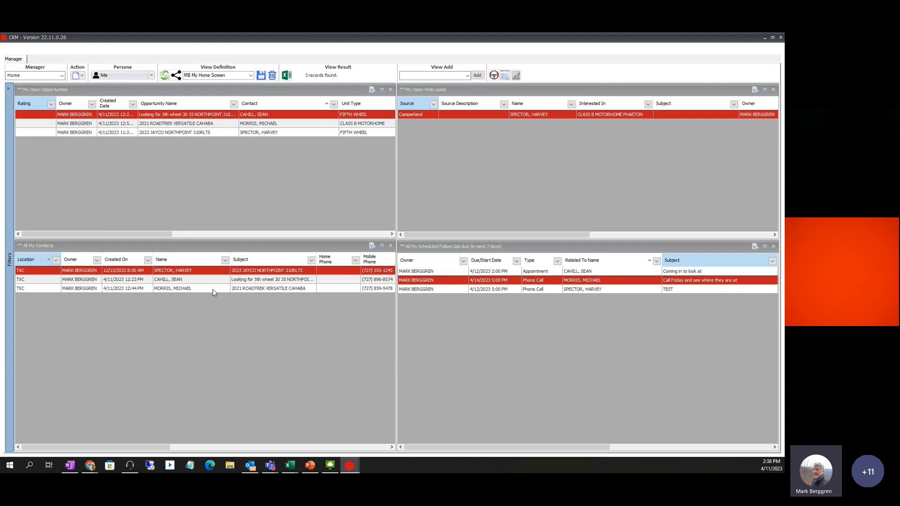
click(166, 272)
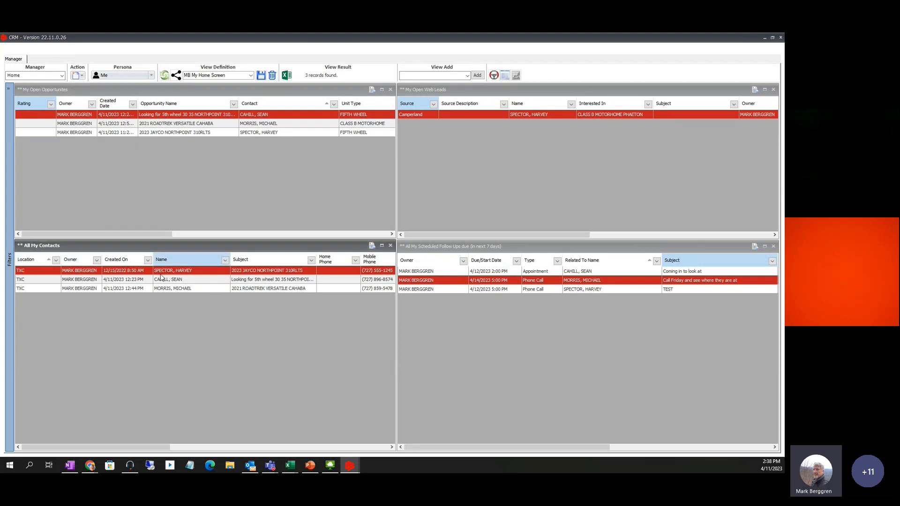
click(415, 115)
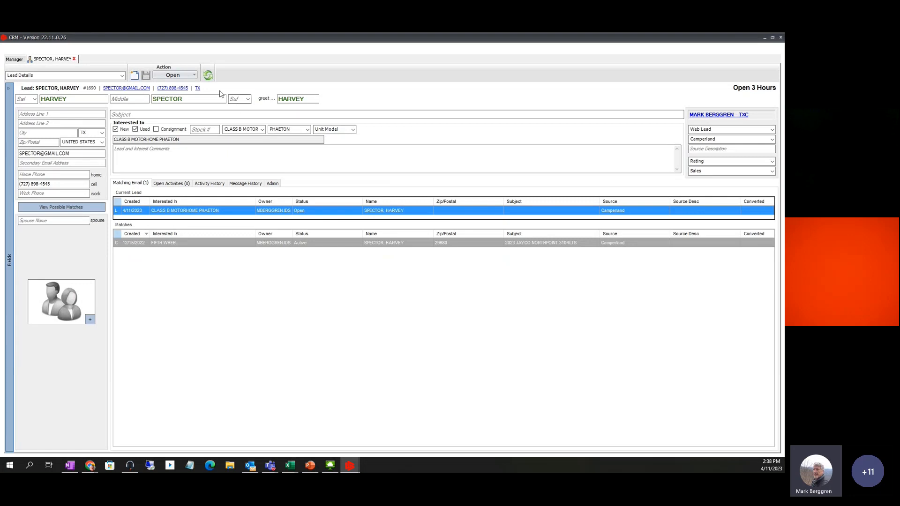
click(194, 75)
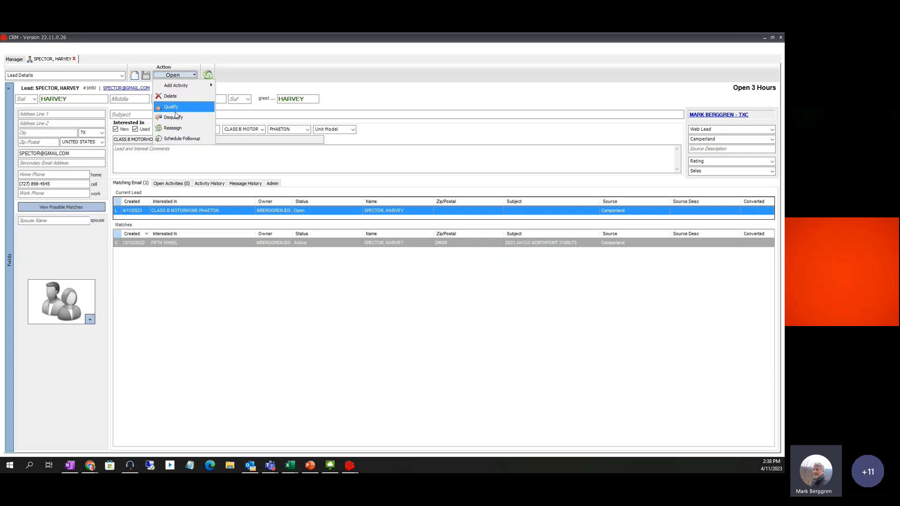
click(174, 108)
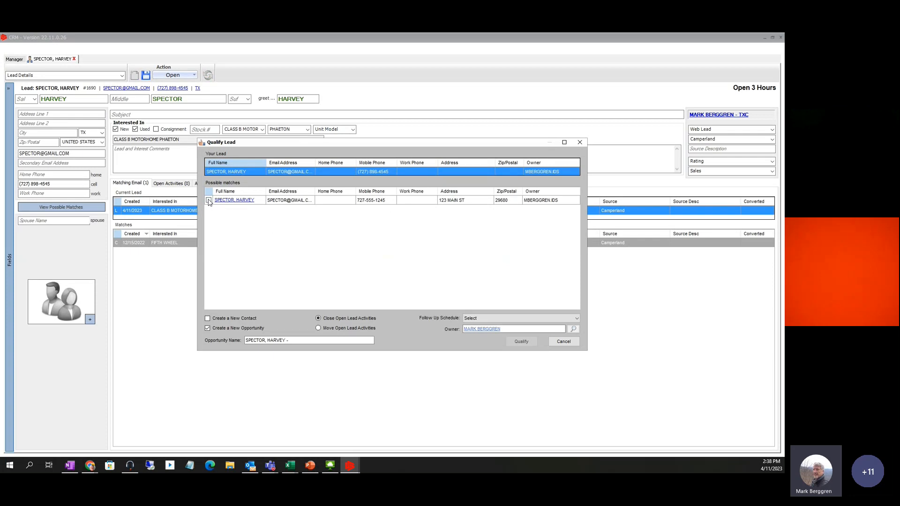
click(208, 201)
click(221, 329)
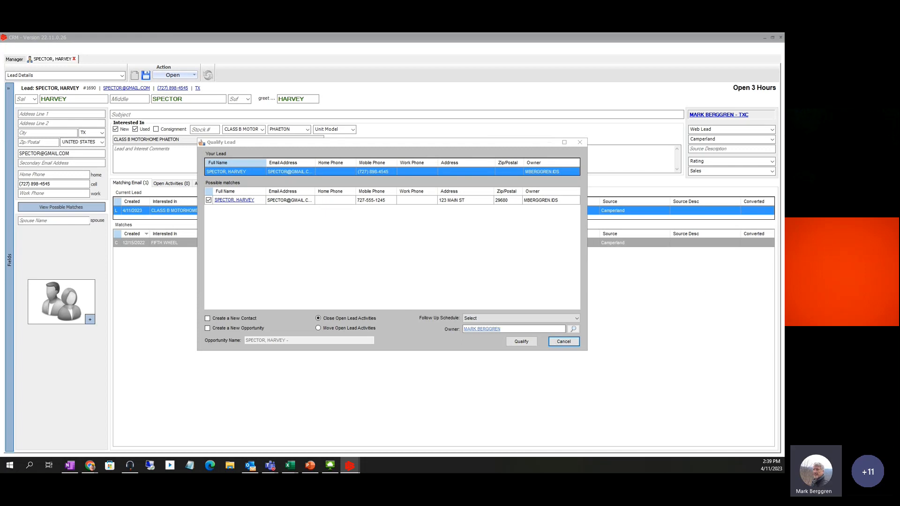
click(563, 342)
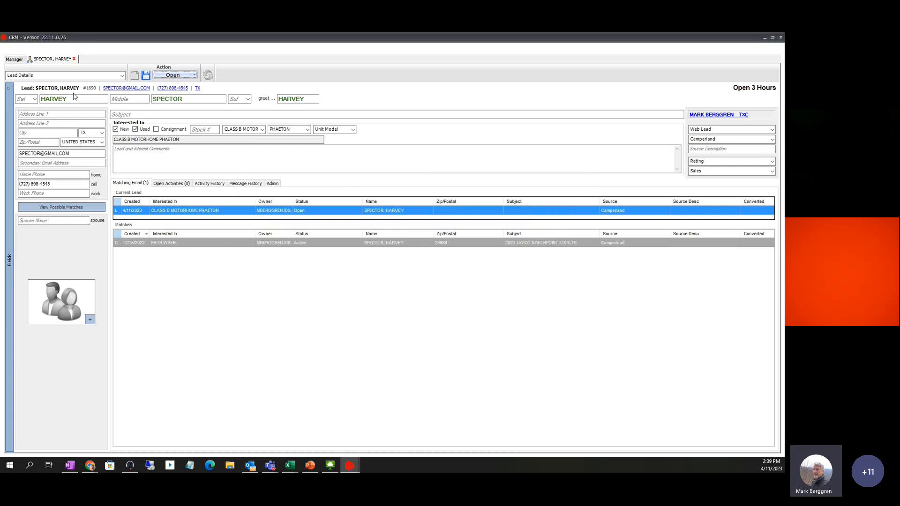
Close the Camperland lead tab answering No to saving, and reopen it from My Open Web Leads
click(74, 59)
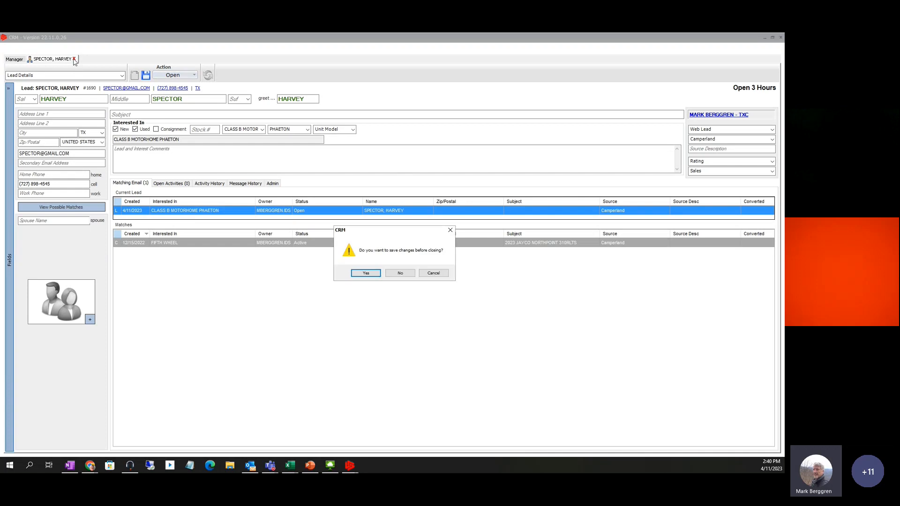
click(406, 274)
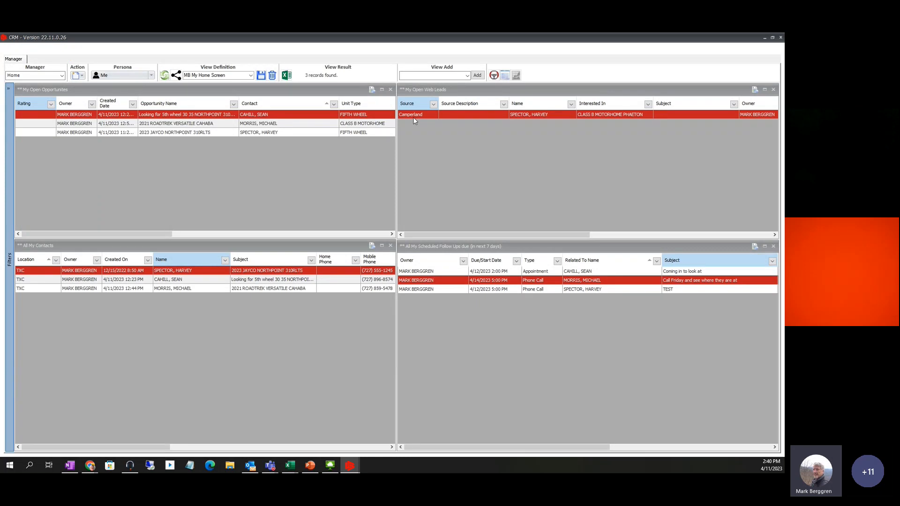
click(416, 114)
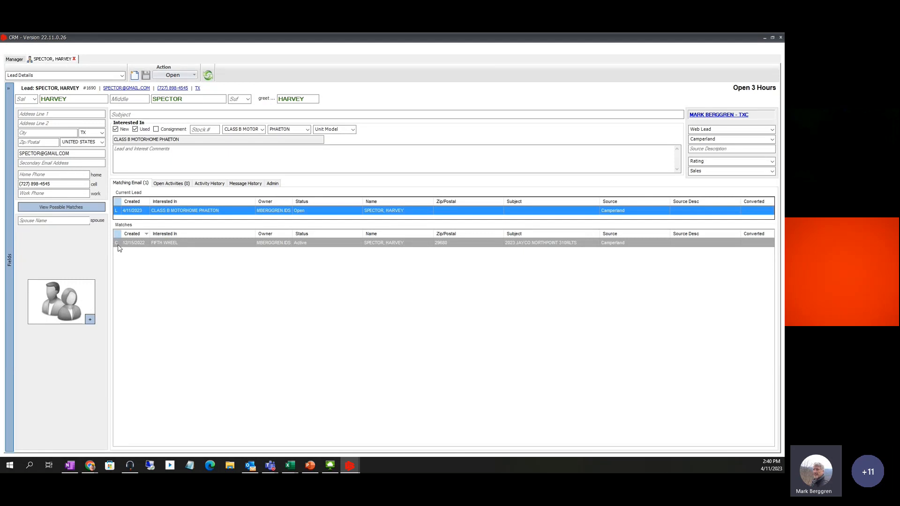
Qualify the Camperland lead into the matched existing contact without creating a new opportunity
click(196, 78)
click(175, 109)
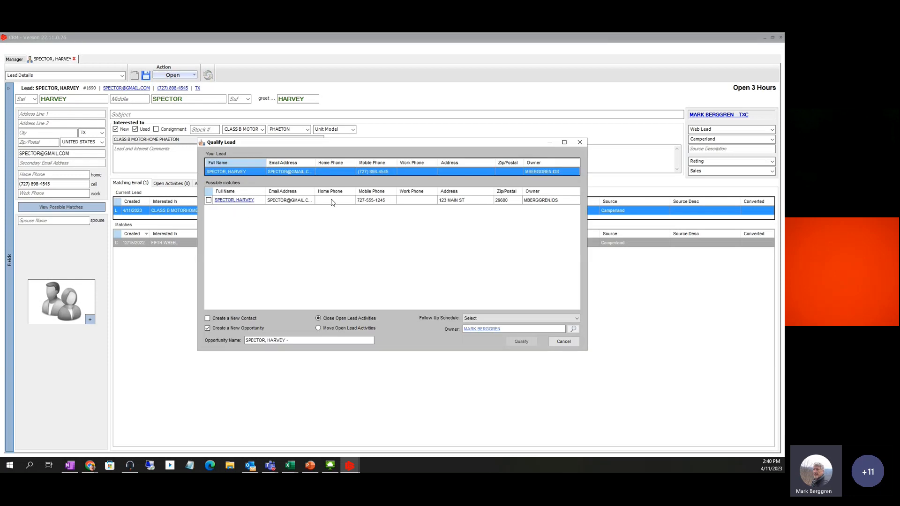
click(208, 200)
click(208, 328)
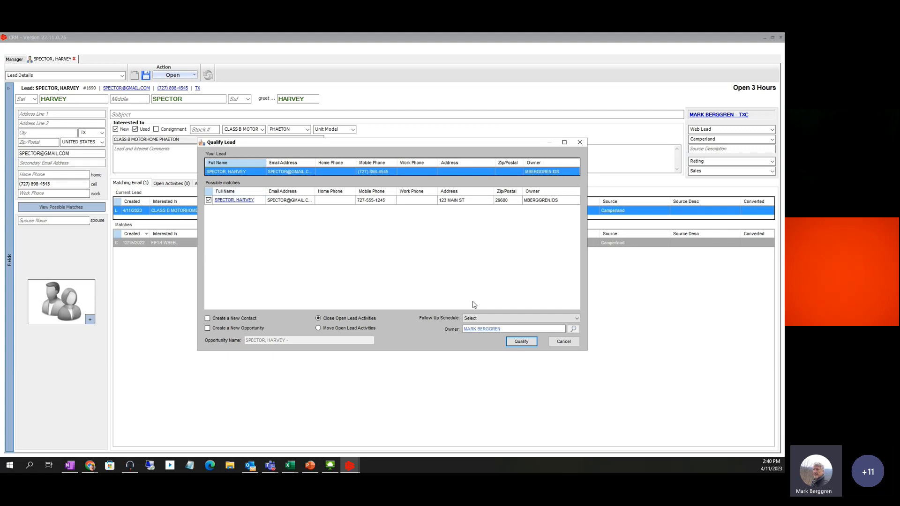
click(522, 343)
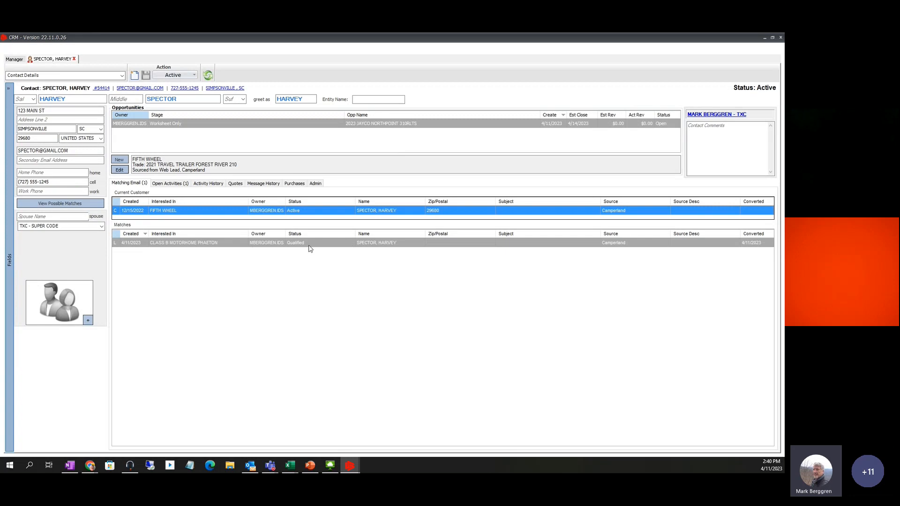
click(19, 61)
click(470, 152)
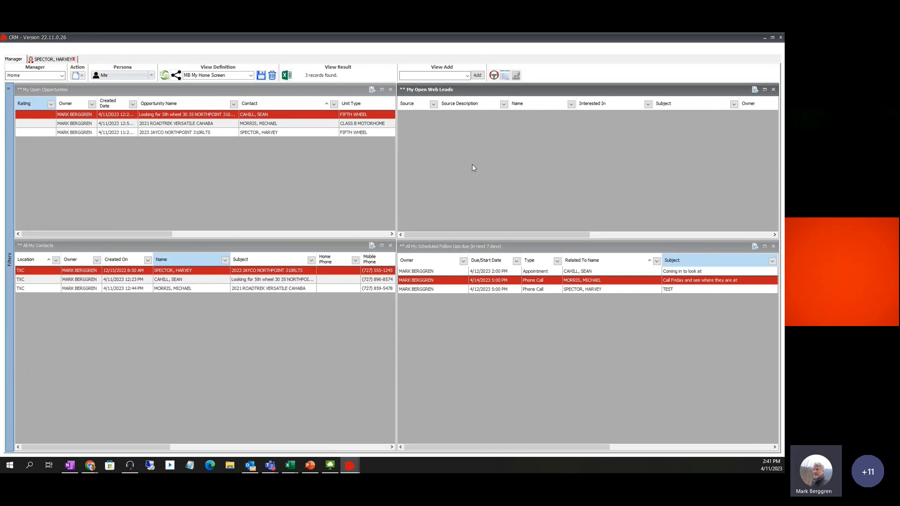
click(56, 61)
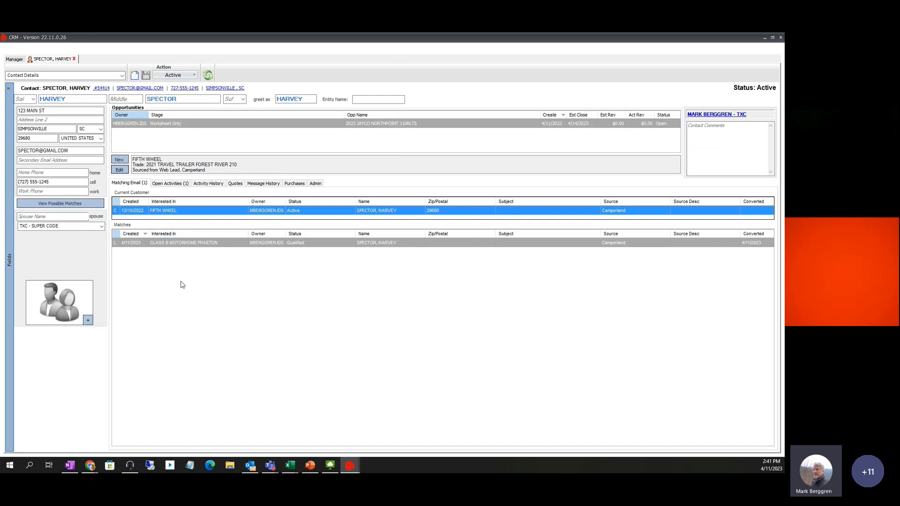
Close the contact record's tab to return to the Manager Home screen
click(74, 59)
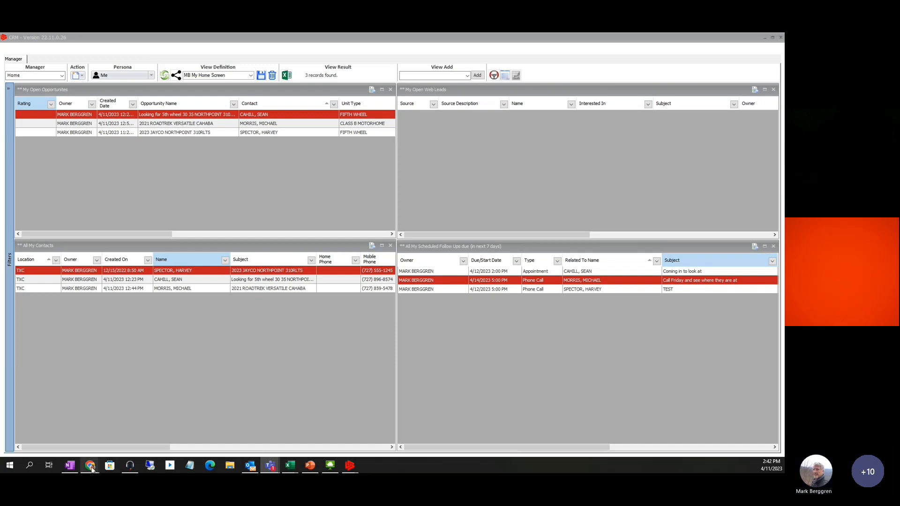
click(69, 465)
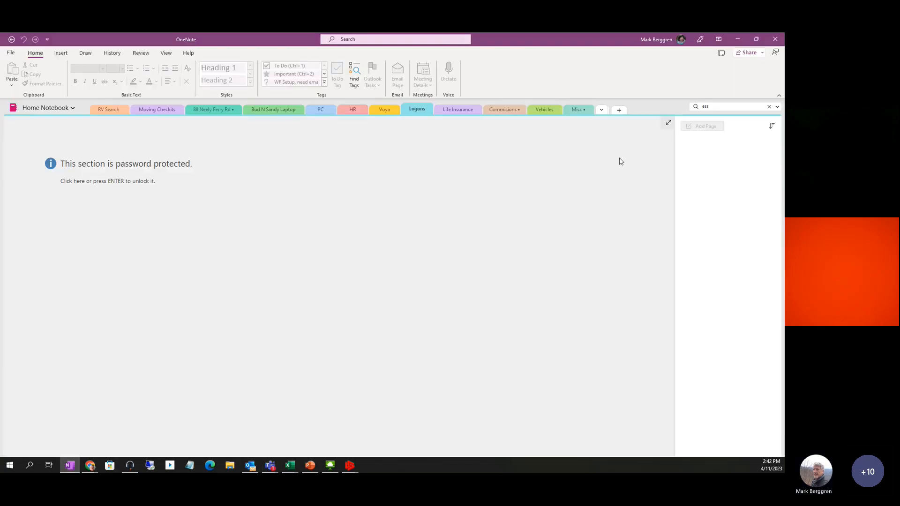
click(739, 39)
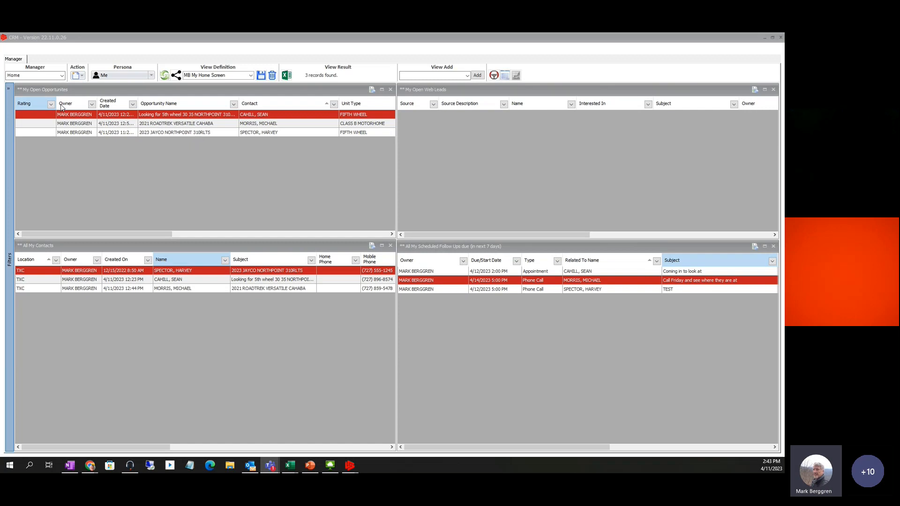
Switch the Manager view to Opportunities and enter 310RLTS in the Contains filter
click(61, 76)
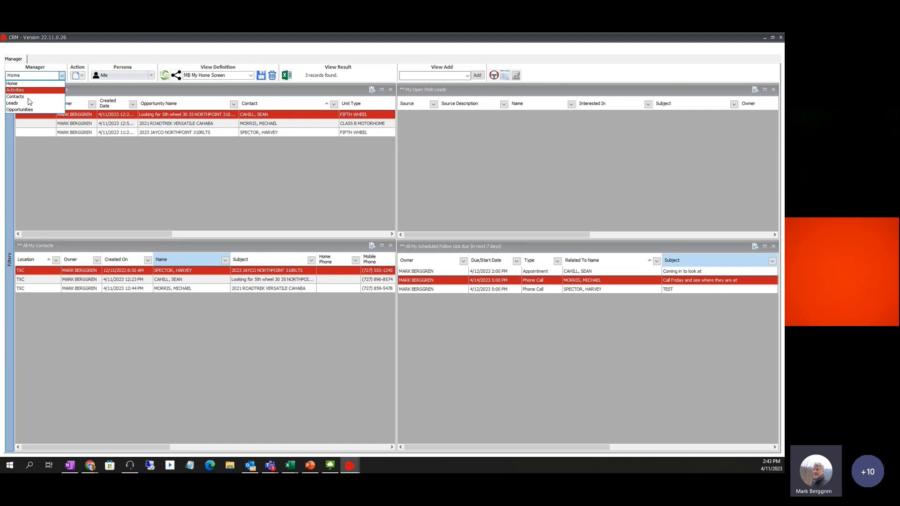
click(20, 109)
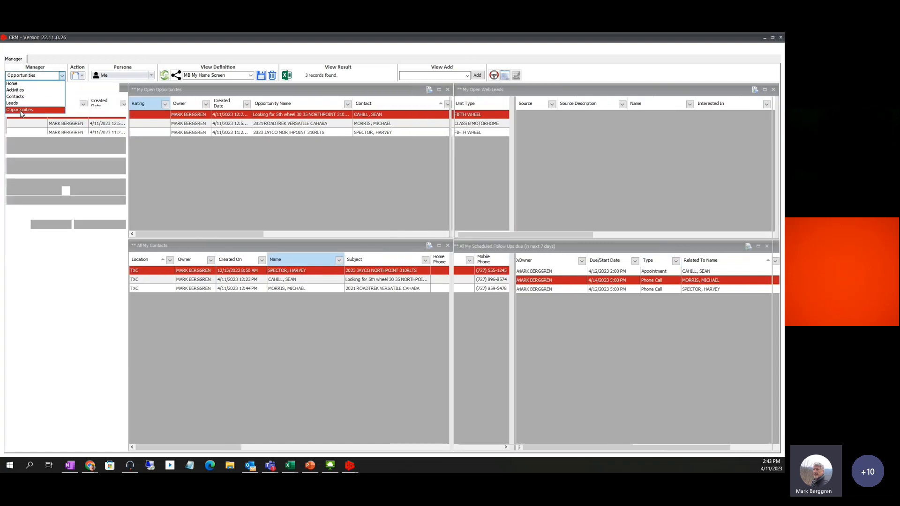
click(30, 241)
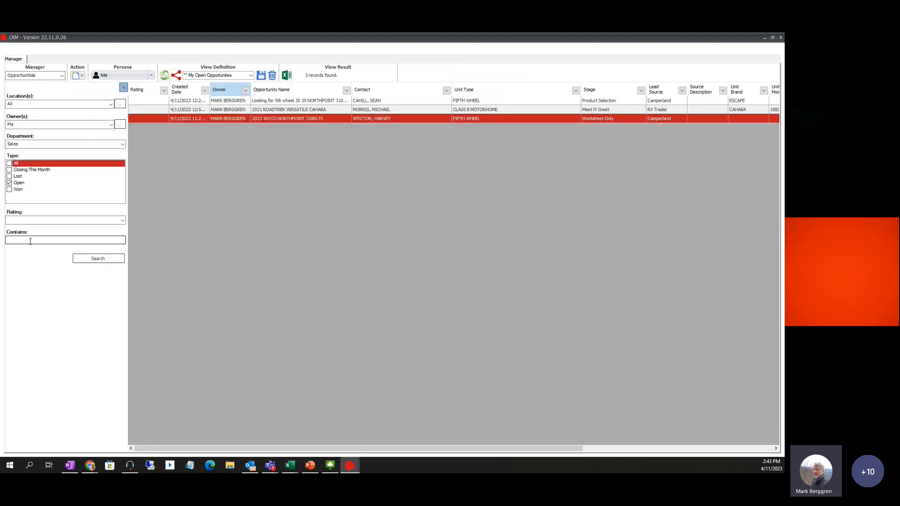
click(30, 240)
click(275, 162)
click(17, 243)
text(310)
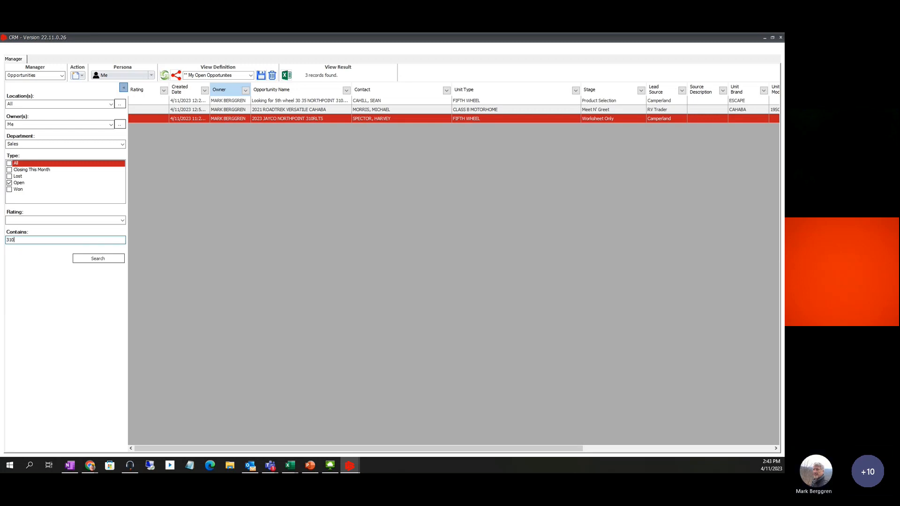
text(rlts)
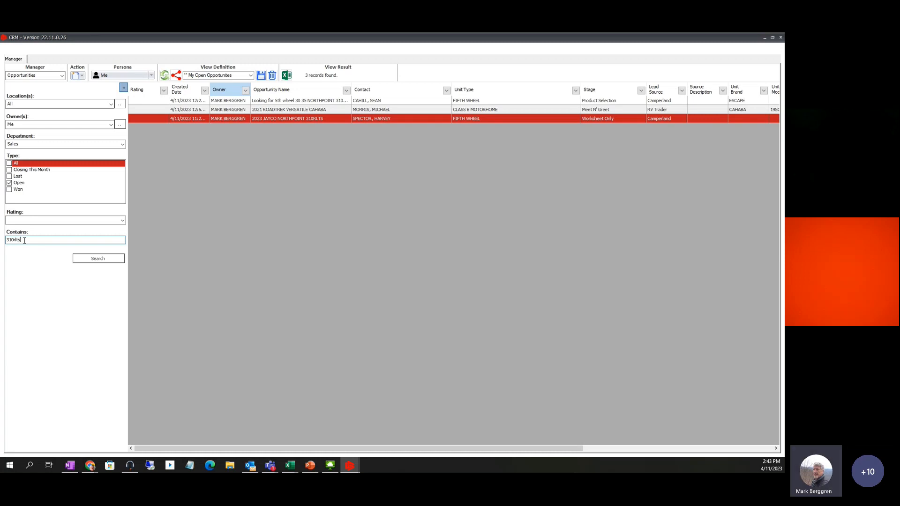
key(BackSpace)
key(BackSpace)
key(BackSpace)
key(BackSpace)
text(RLT)
Run the 310RLTS search and widen the Opportunity Name column
click(99, 259)
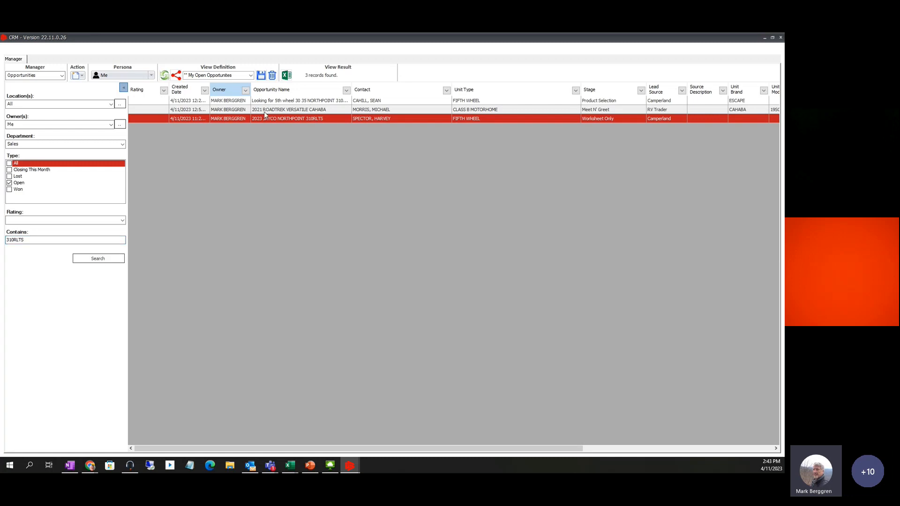
click(99, 261)
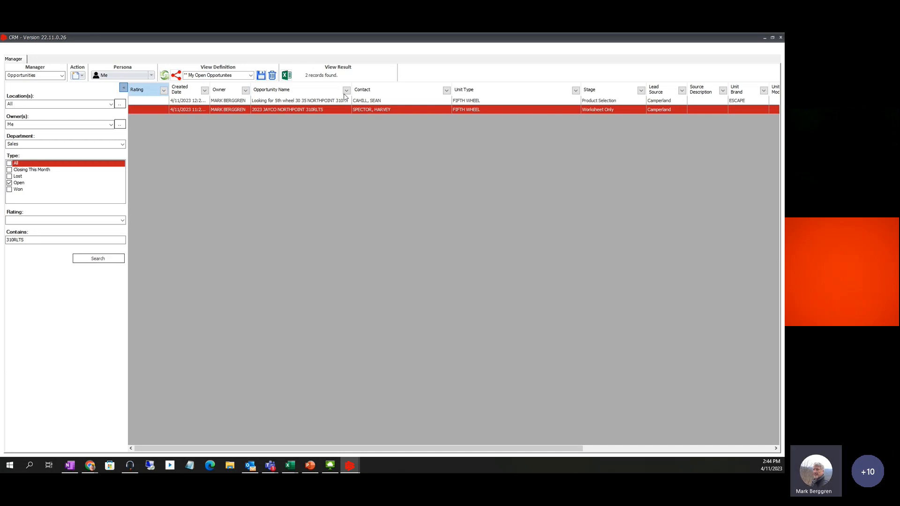
drag(351, 92, 395, 92)
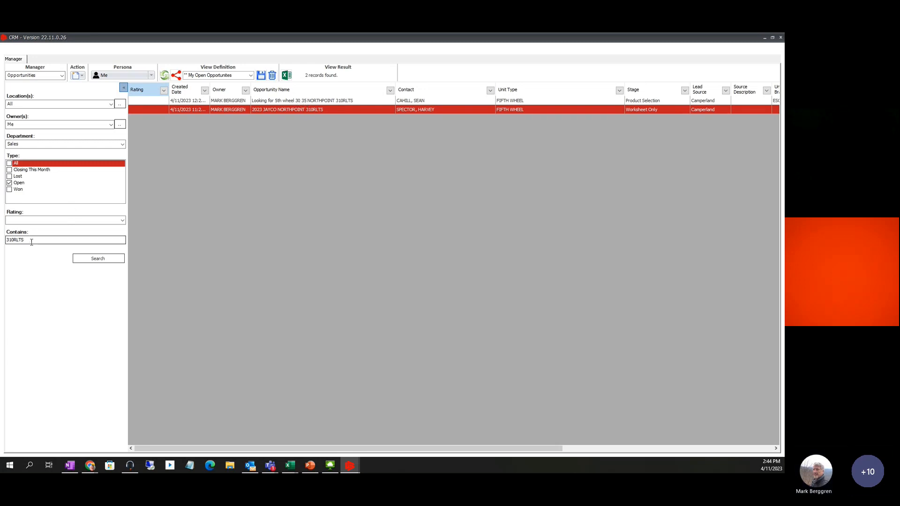
Search open opportunities for 30 35, then for 30 34
drag(31, 239, 1, 248)
text(30 35)
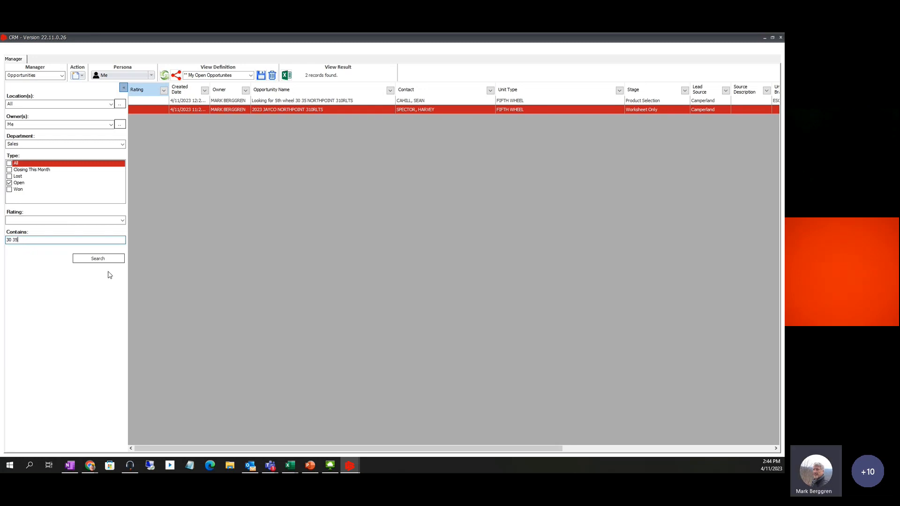
click(103, 258)
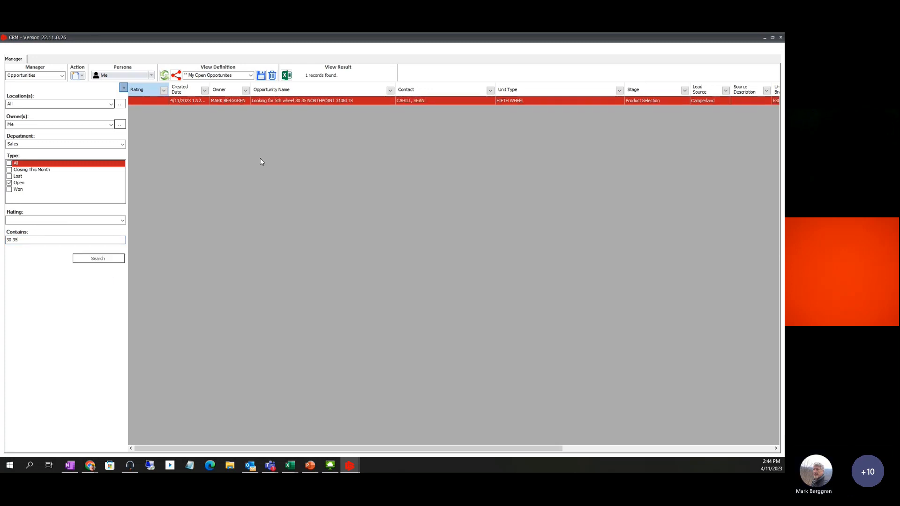
click(33, 241)
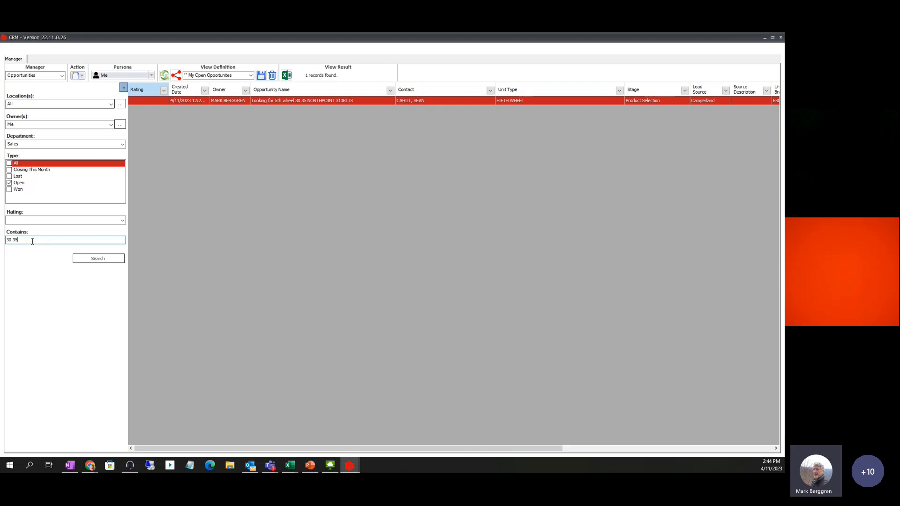
key(BackSpace)
text(4)
click(106, 263)
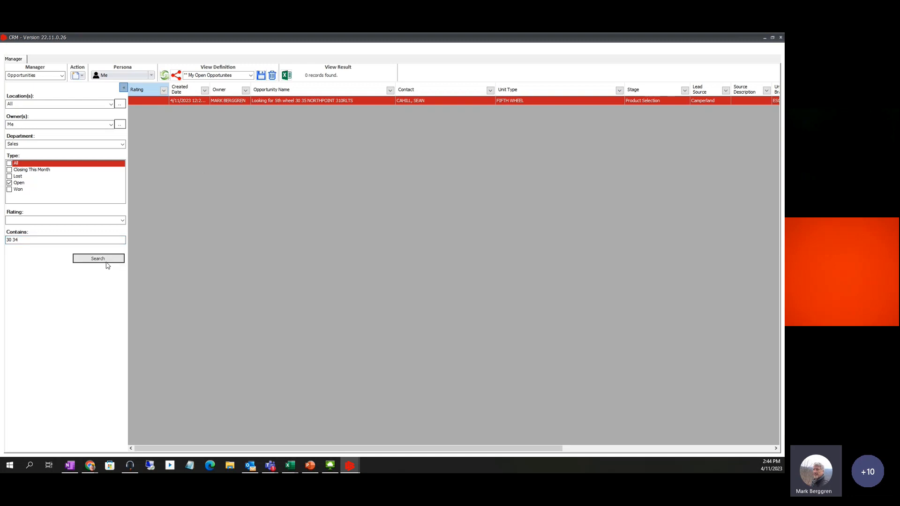
Clear the Contains keyword and list all open opportunities again
click(51, 242)
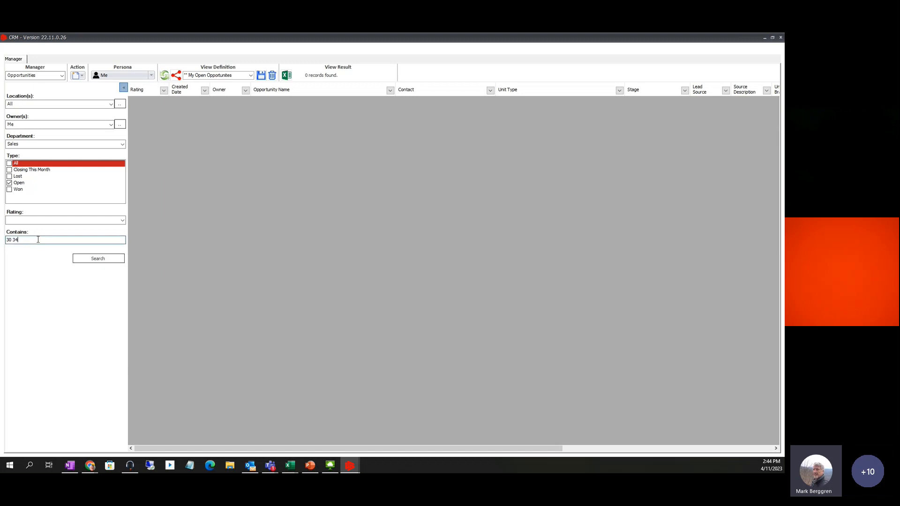
drag(38, 239, 2, 247)
key(BackSpace)
click(93, 259)
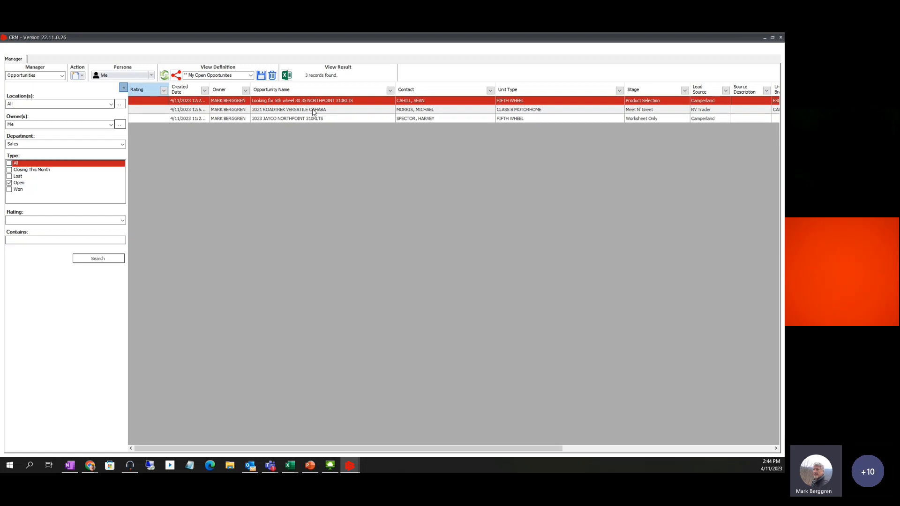
Open and close the ROADTREK VERSATILE CAHABA opportunity, then select the Looking for 5th wheel row
click(287, 113)
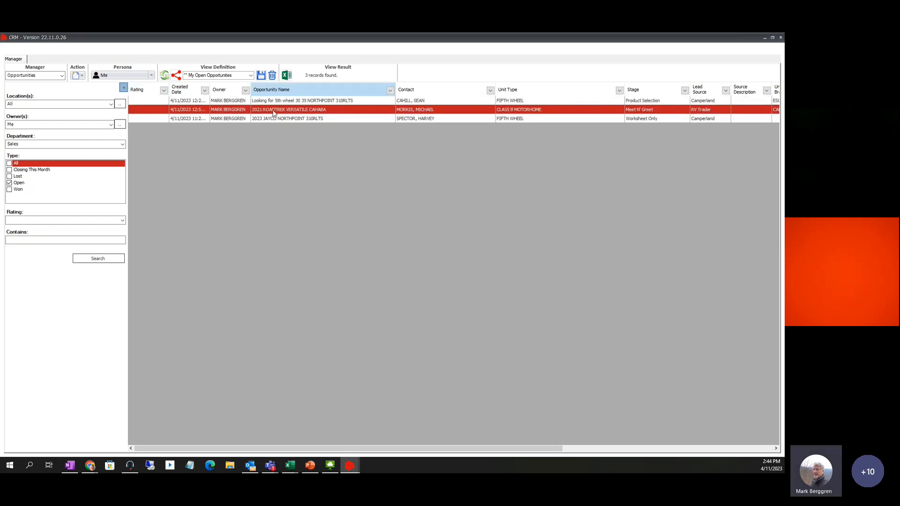
double_click(273, 111)
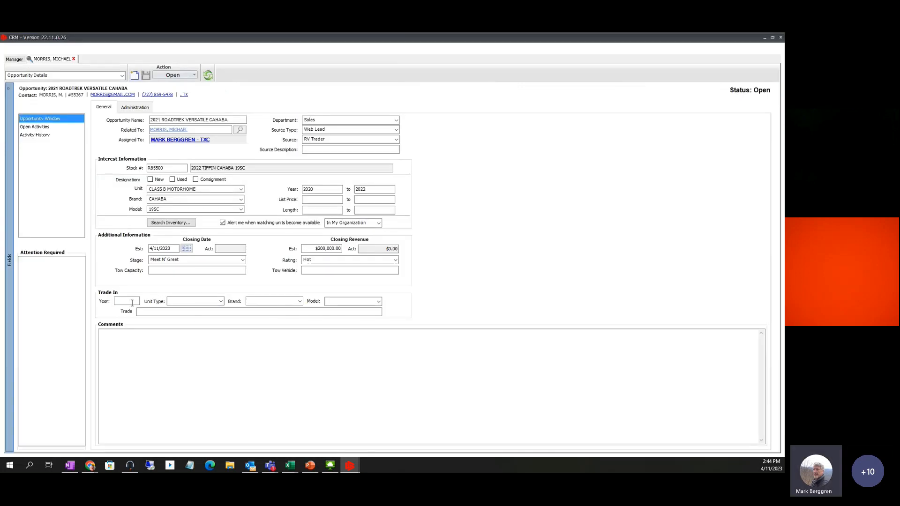
click(73, 58)
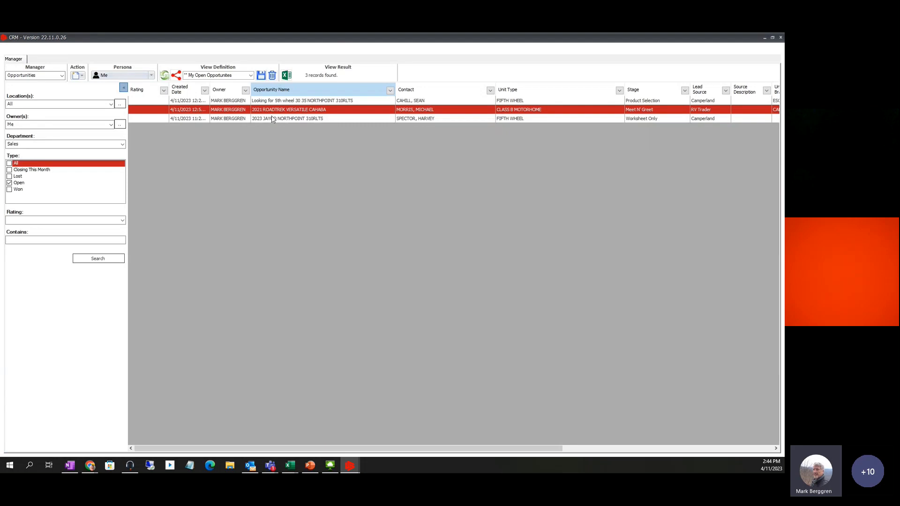
click(305, 101)
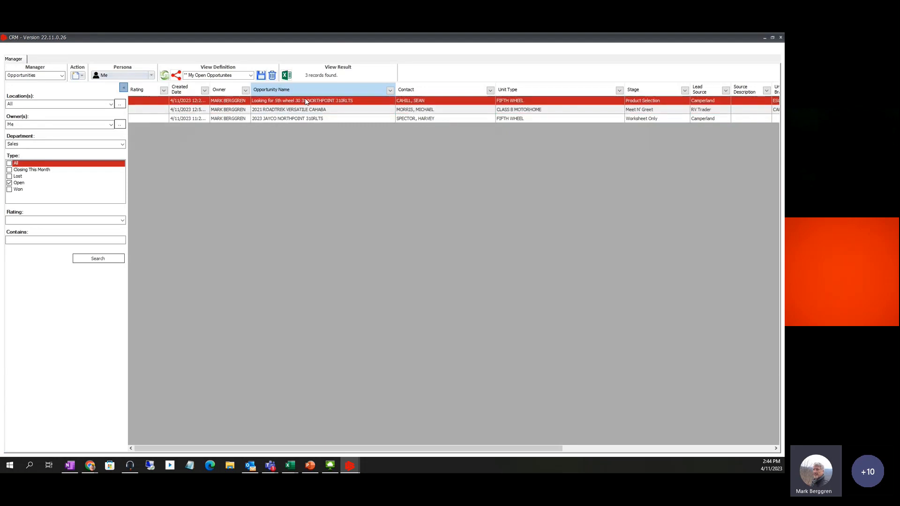
double_click(305, 100)
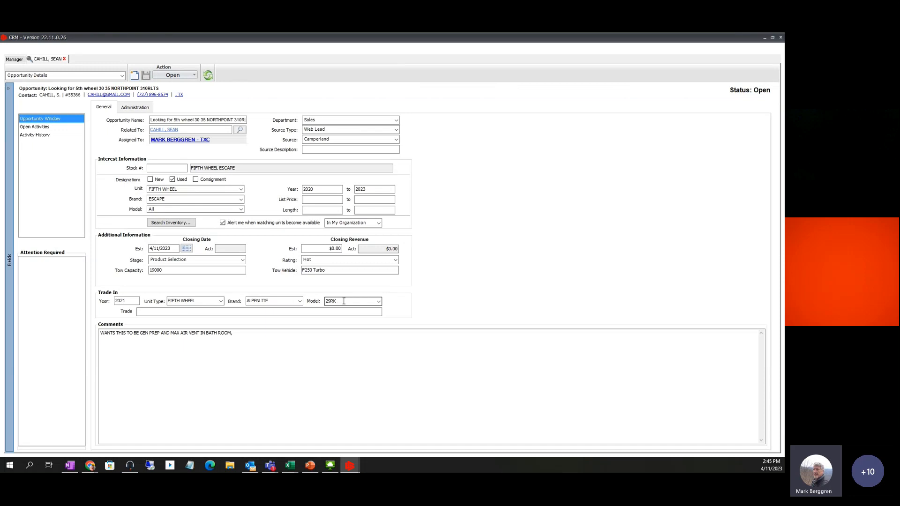
click(64, 58)
click(18, 240)
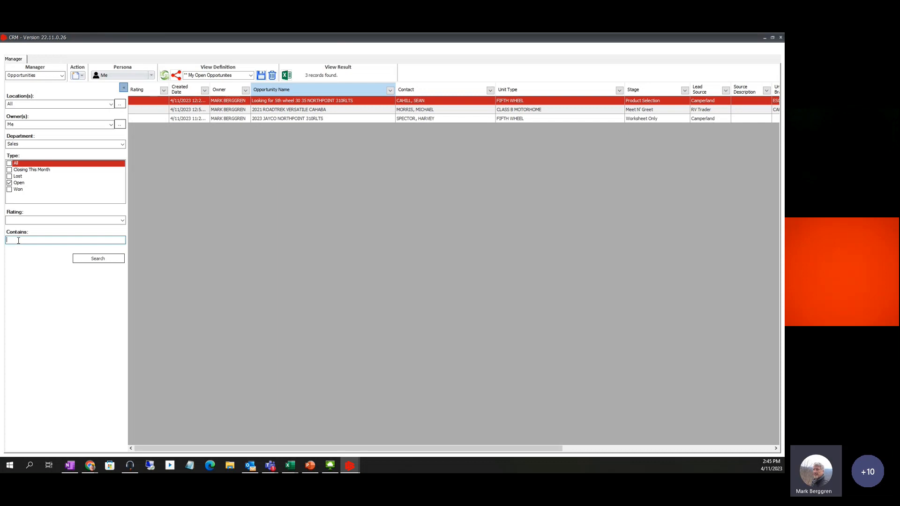
Search opportunities for ALPEN and open the single matching 5th wheel opportunity
text(ALPEN)
click(95, 257)
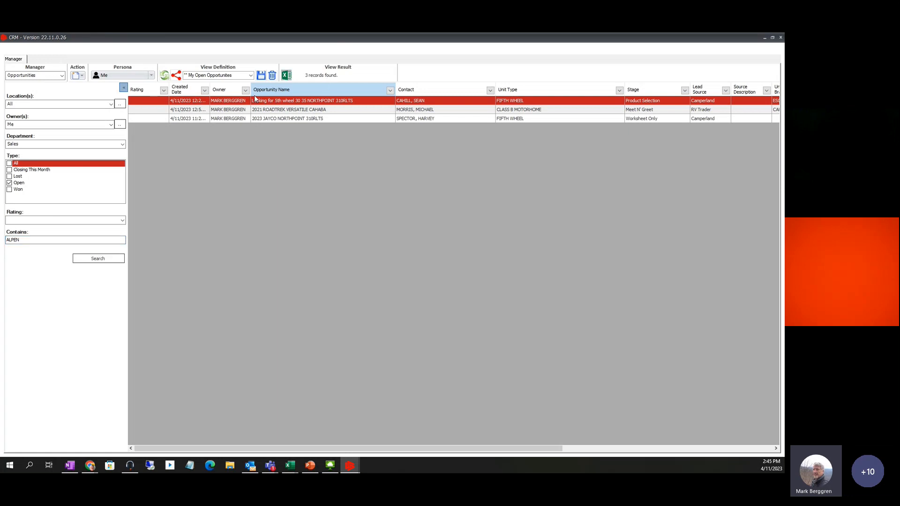
click(103, 257)
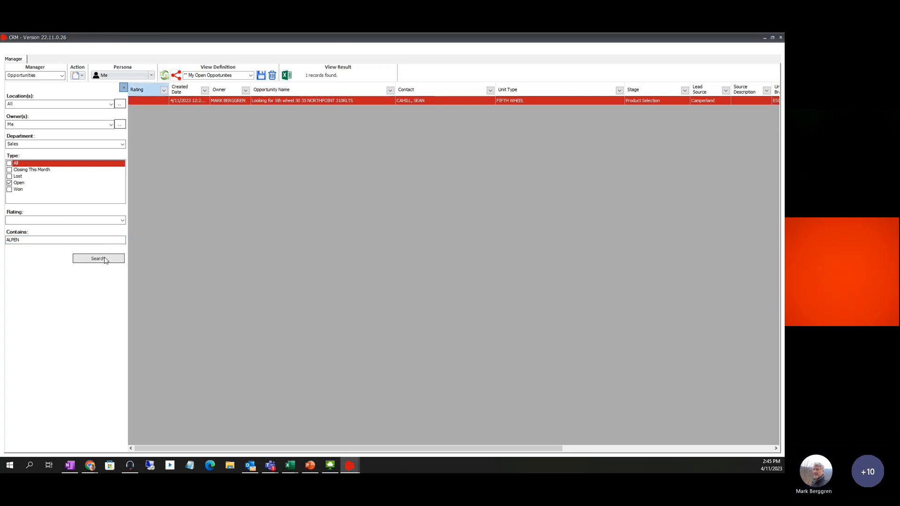
double_click(283, 100)
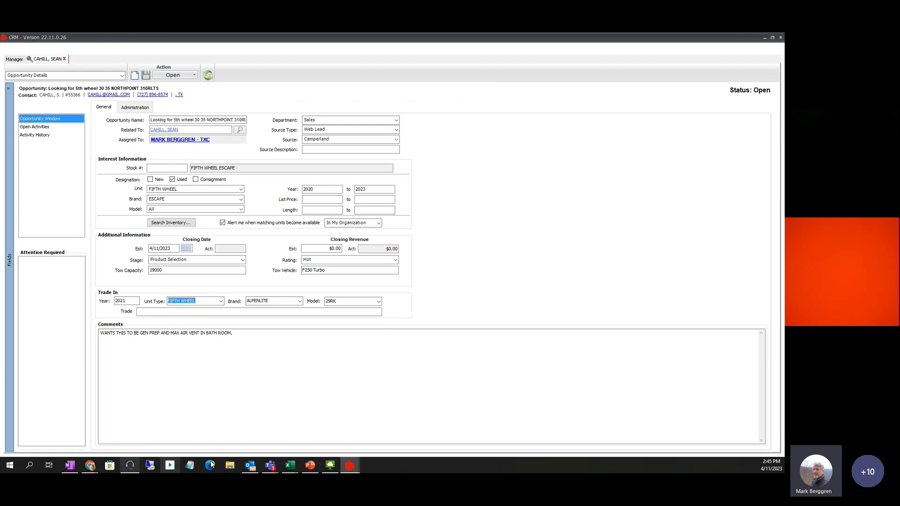
Search the OneNote notebook for SEARCH and open the Opportunities Search Fields page
click(70, 465)
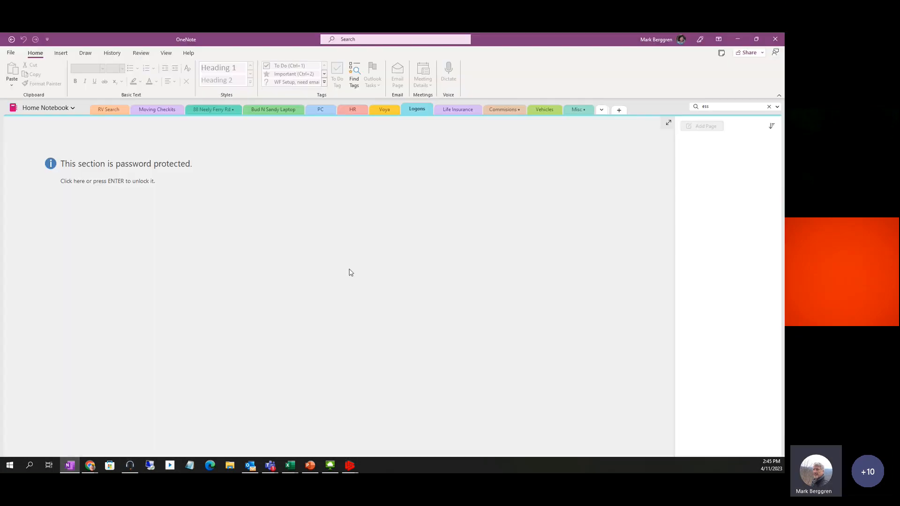
click(714, 105)
text(SEARCH)
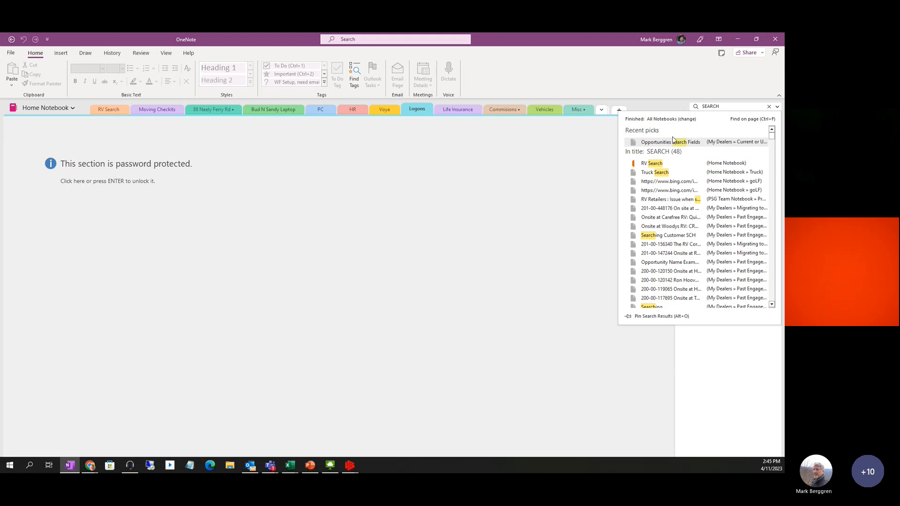
click(673, 141)
click(464, 291)
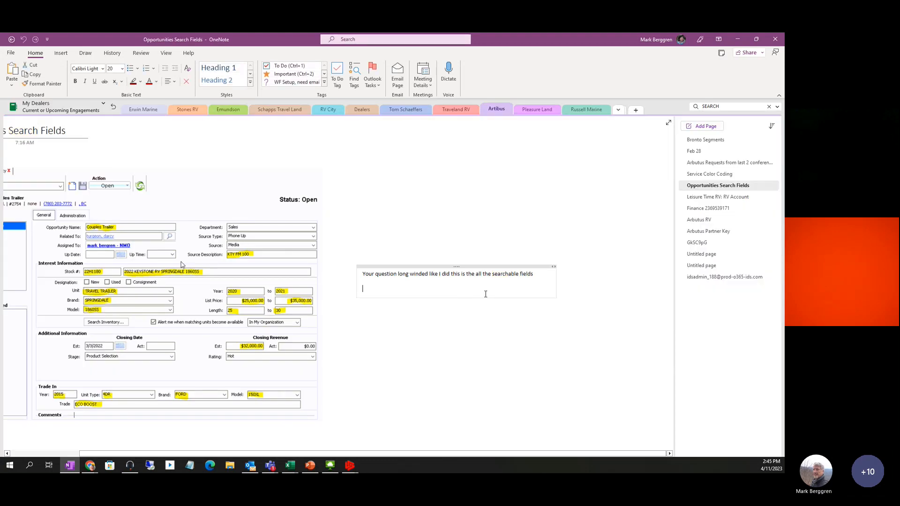
Move the note box lower, zoom in twice on the pasted form, then minimize OneNote
scroll(485, 294, down, 3)
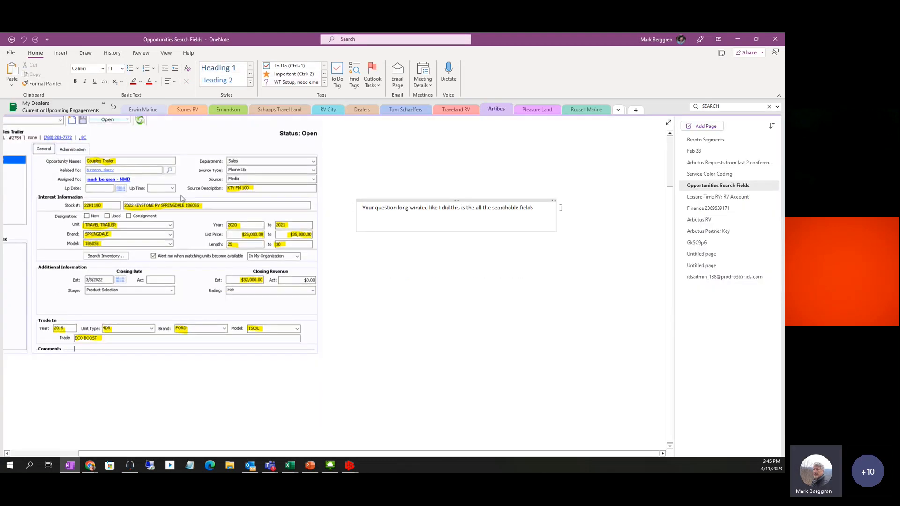
drag(407, 199, 474, 210)
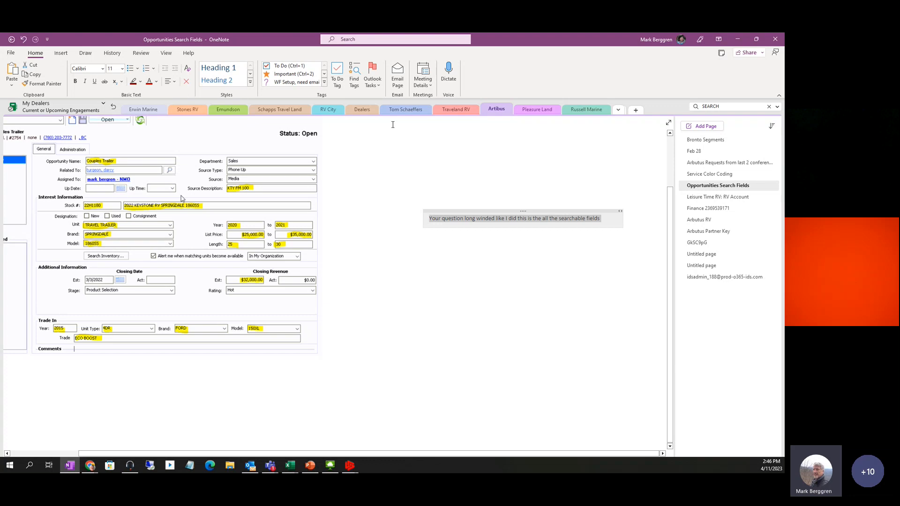
click(165, 54)
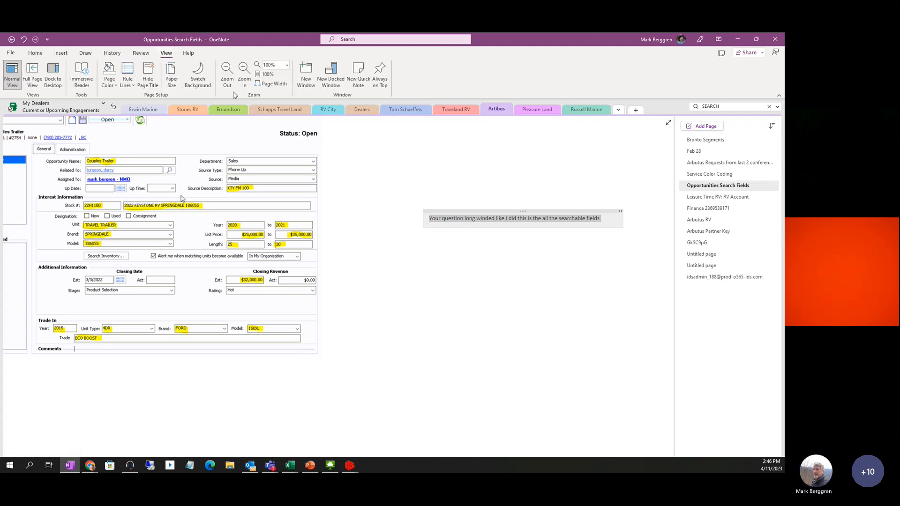
click(243, 71)
click(244, 71)
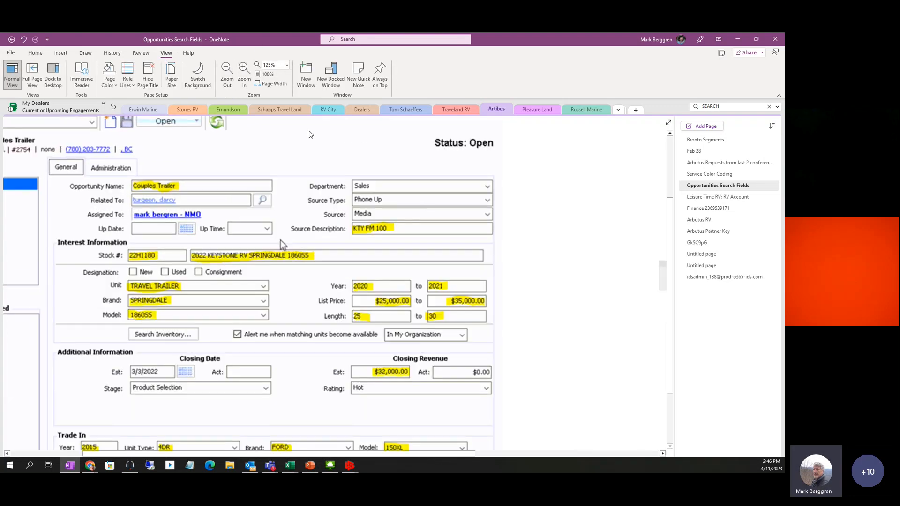
scroll(512, 234, down, 2)
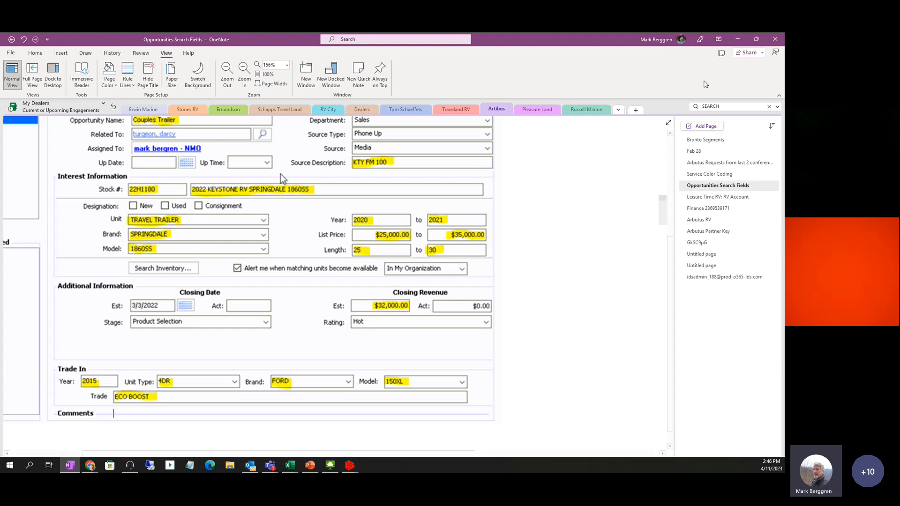
click(737, 39)
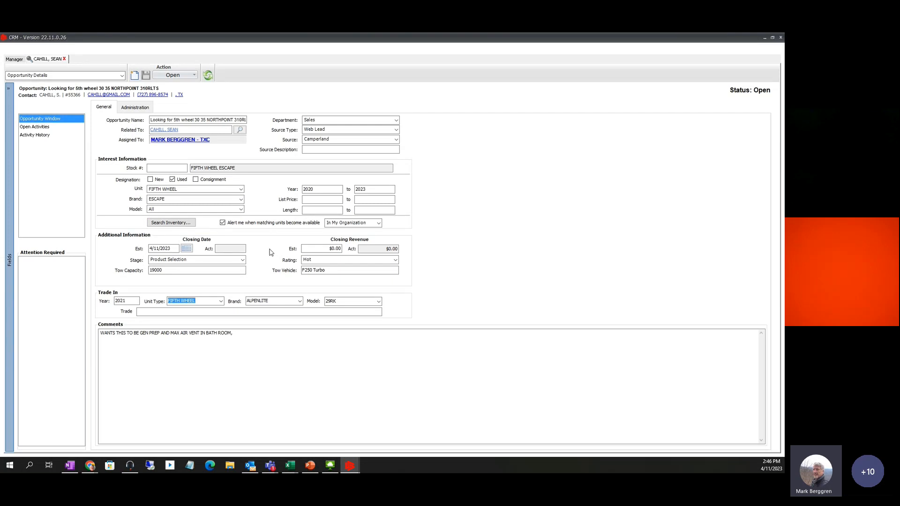
Close the fifth-wheel opportunity, search for GEN PREP, then clear the keyword and search
click(304, 149)
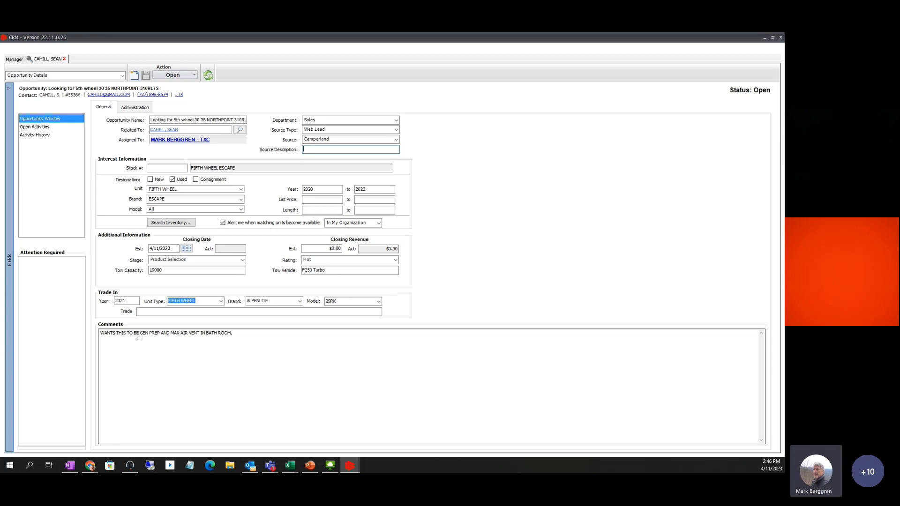
click(65, 59)
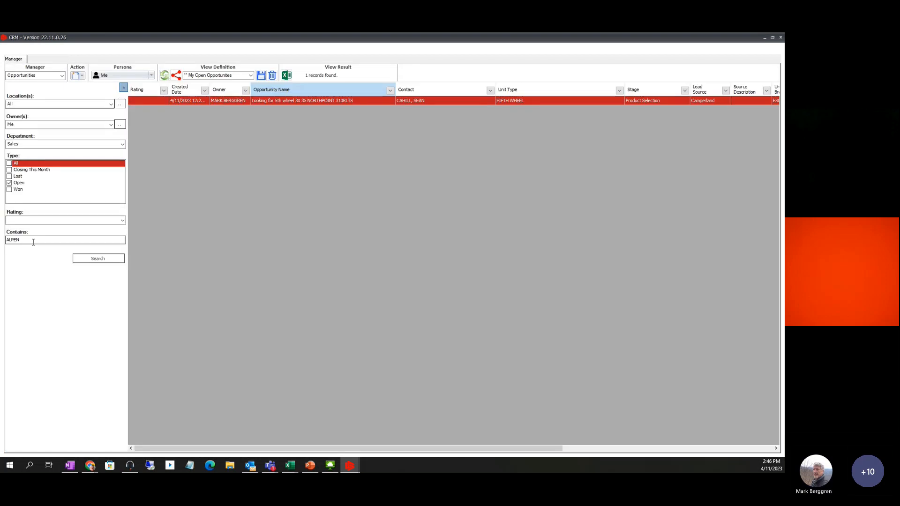
double_click(19, 240)
text(GEN PREP)
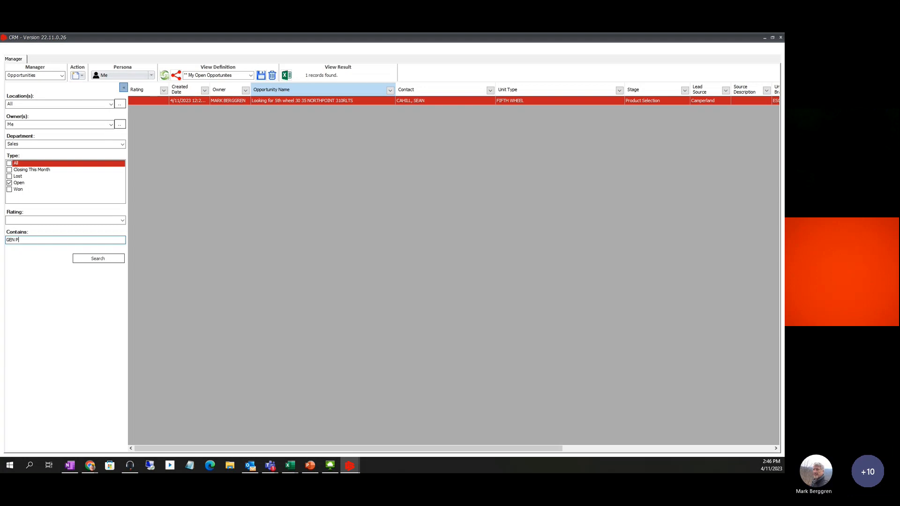
click(98, 258)
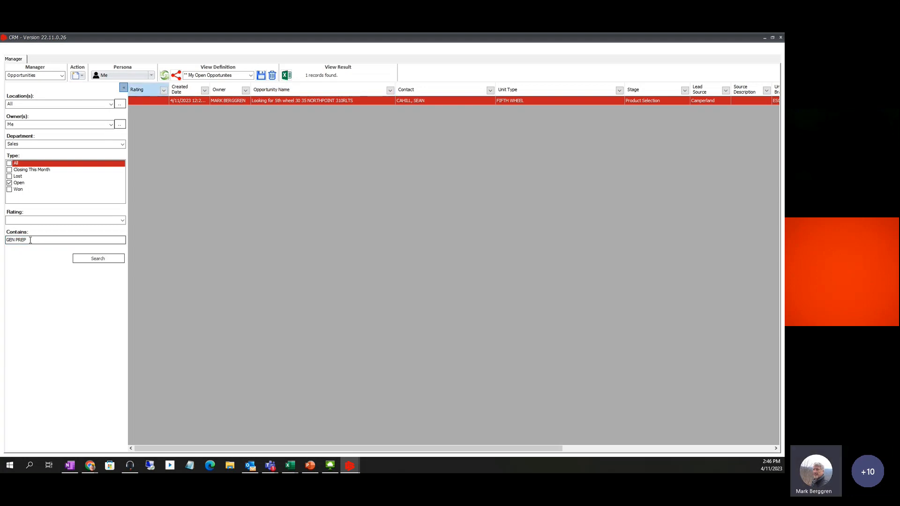
drag(31, 240, 2, 244)
key(ctrl+c)
key(BackSpace)
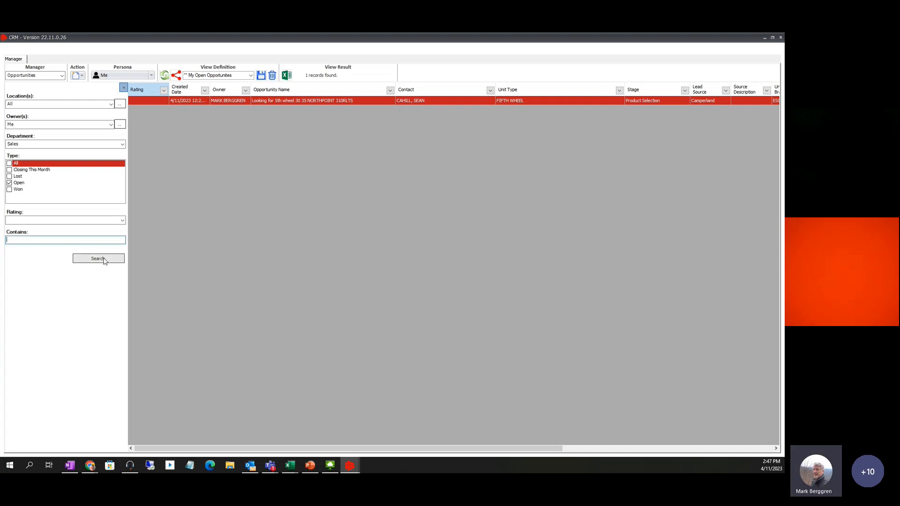
click(103, 260)
Search open opportunities for GEN PREP again, then for GENERATOR PREP
click(33, 241)
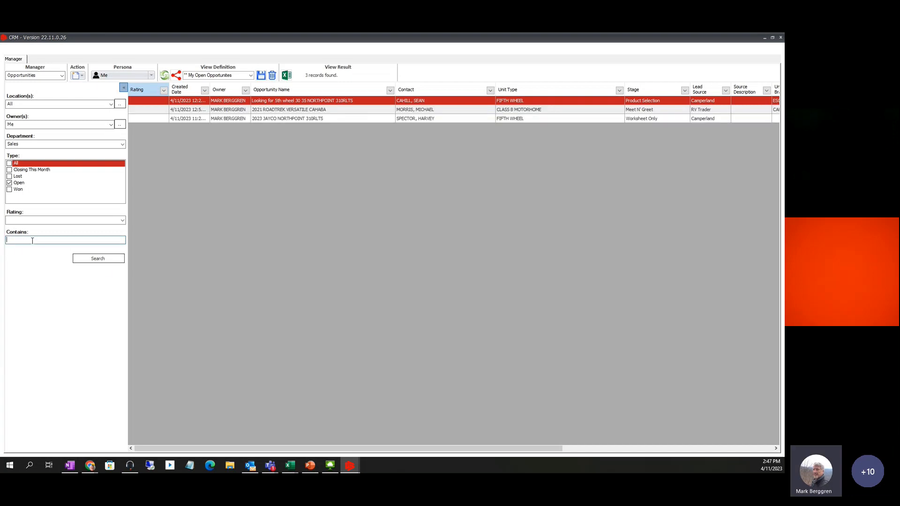
key(ctrl+v)
click(89, 261)
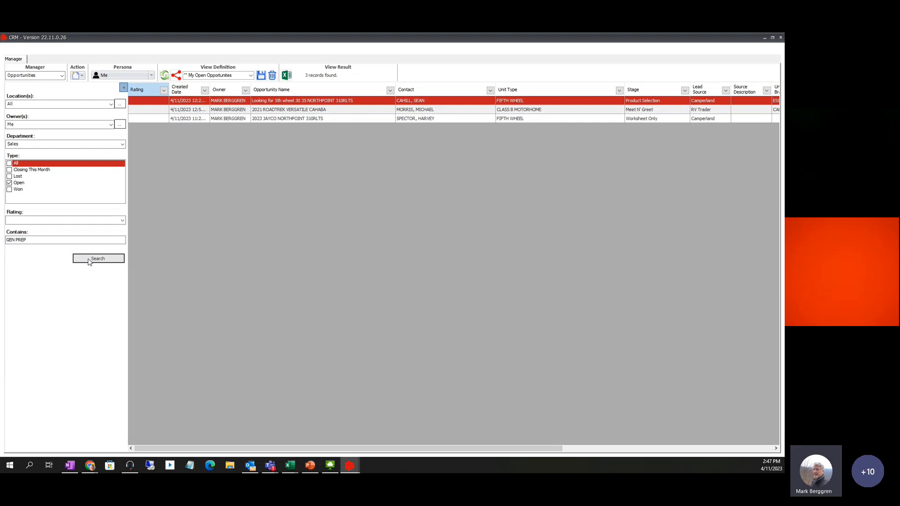
click(89, 261)
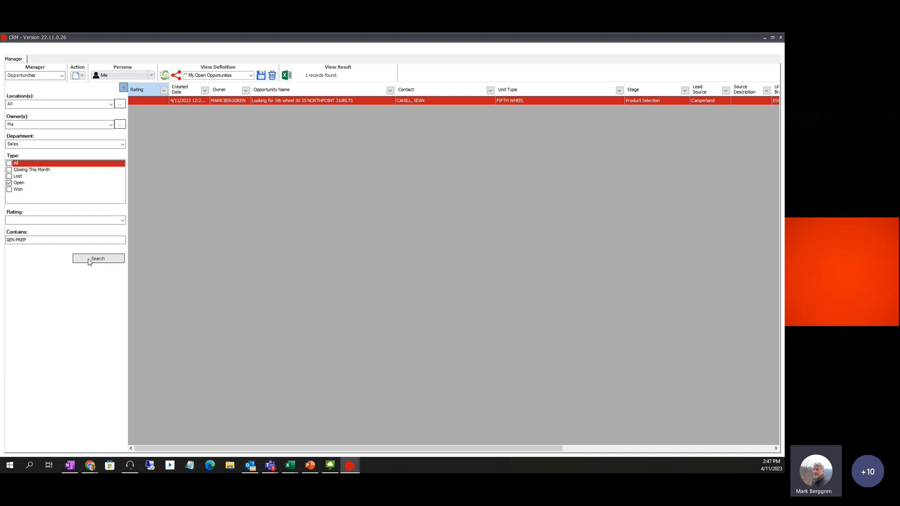
click(25, 239)
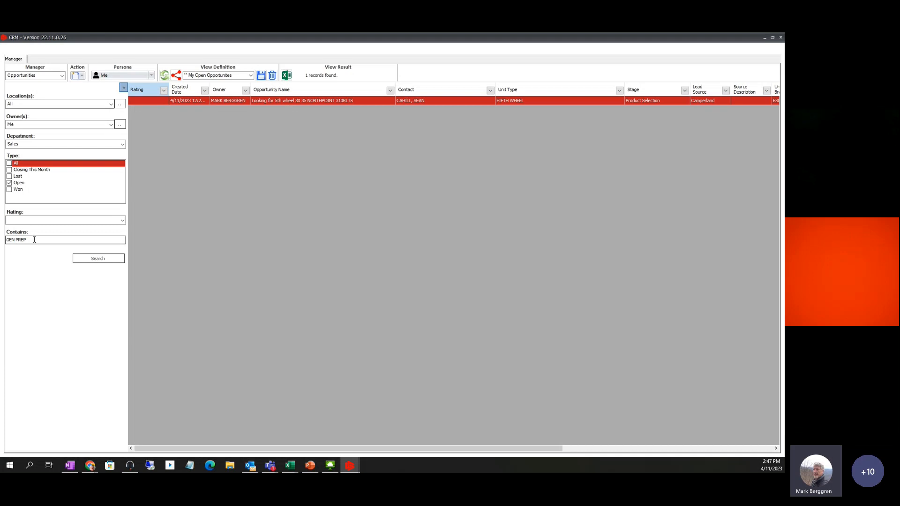
click(15, 240)
text(ERATOR)
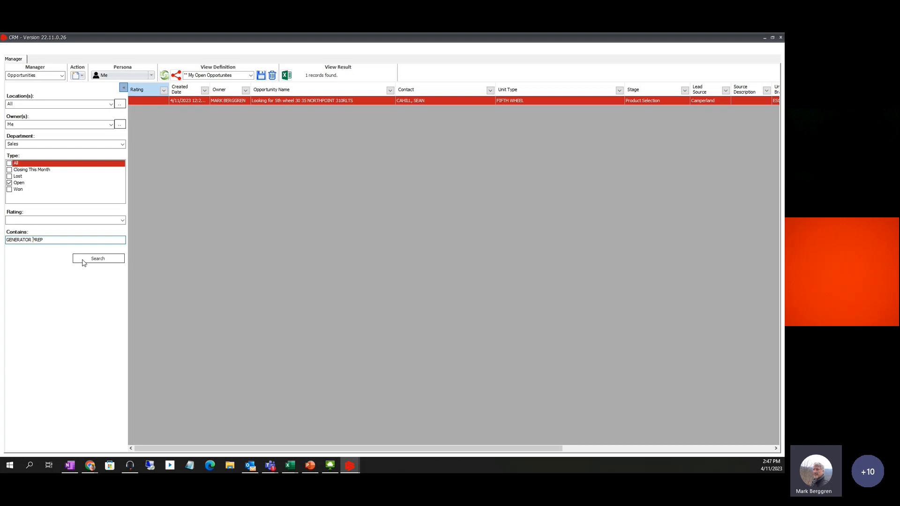
click(102, 262)
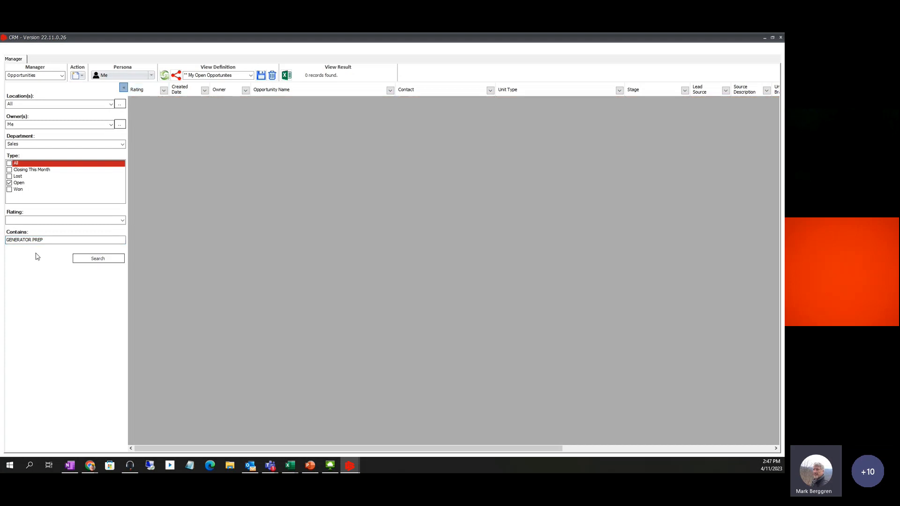
Clear the GENERATOR PREP keyword and list all 3 open opportunities
click(46, 241)
drag(50, 240, 1, 245)
key(BackSpace)
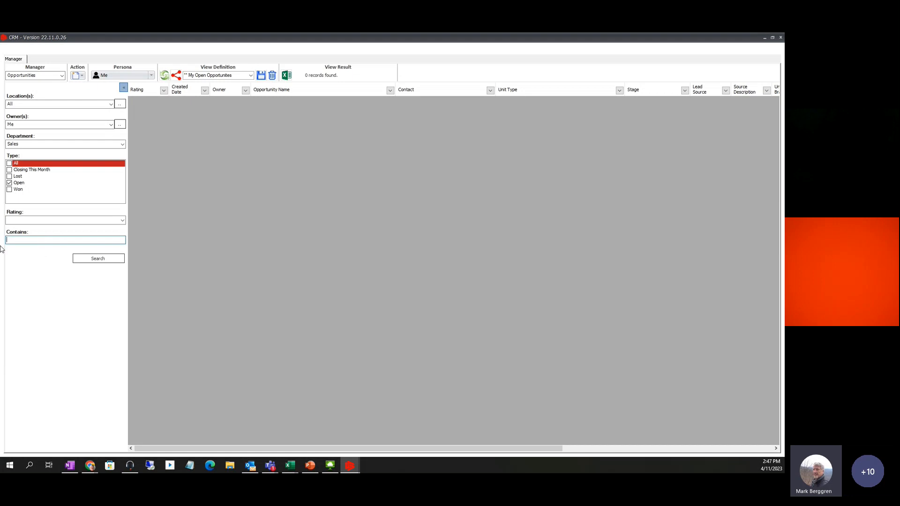
click(83, 260)
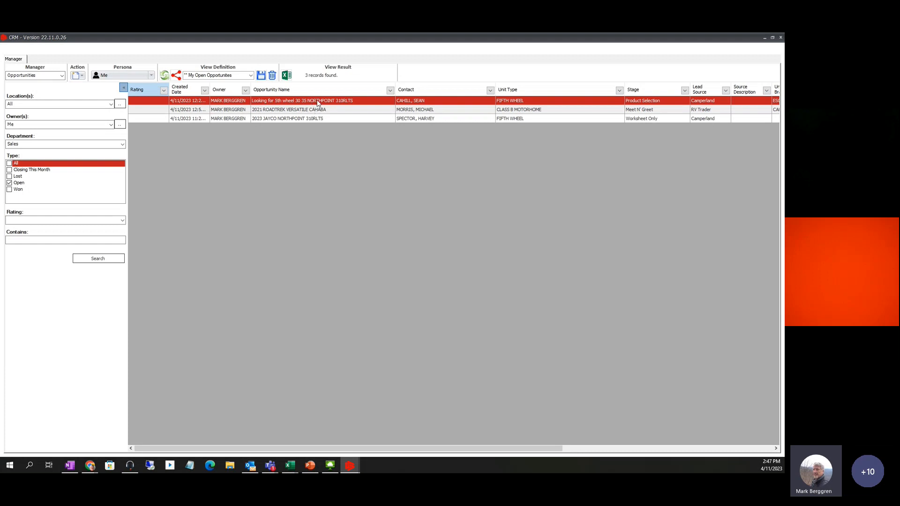
Append 'GHFGHGFHGFHGDJHGFHJFGHJGHHGJKJJHKGK111111' to the fifth-wheel opportunity's name, save, and close it
double_click(317, 101)
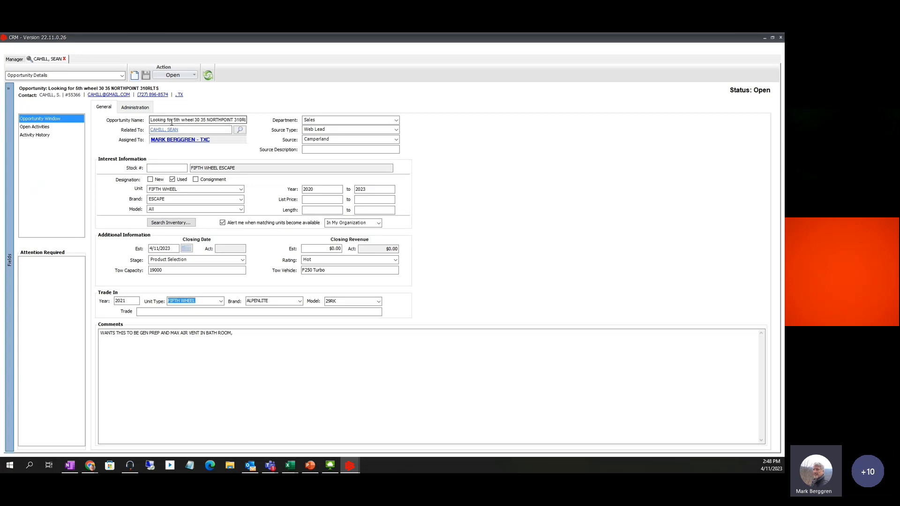
click(65, 59)
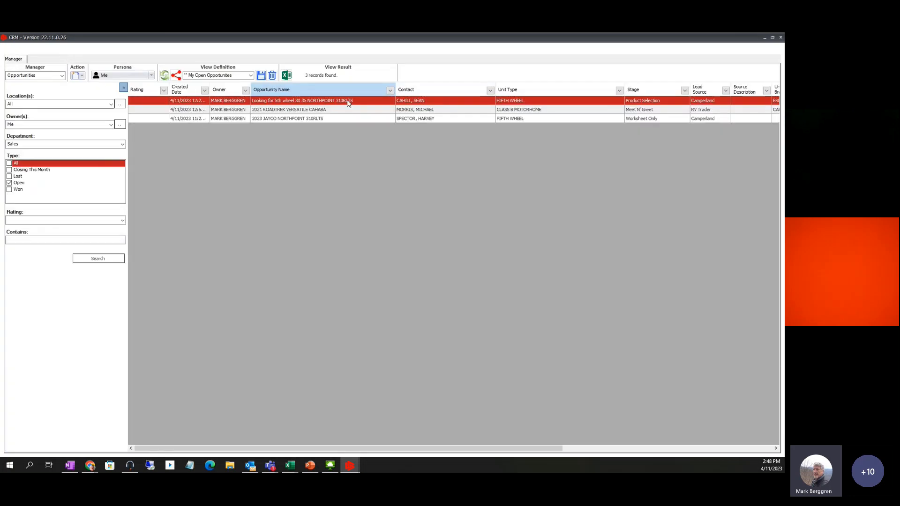
double_click(315, 101)
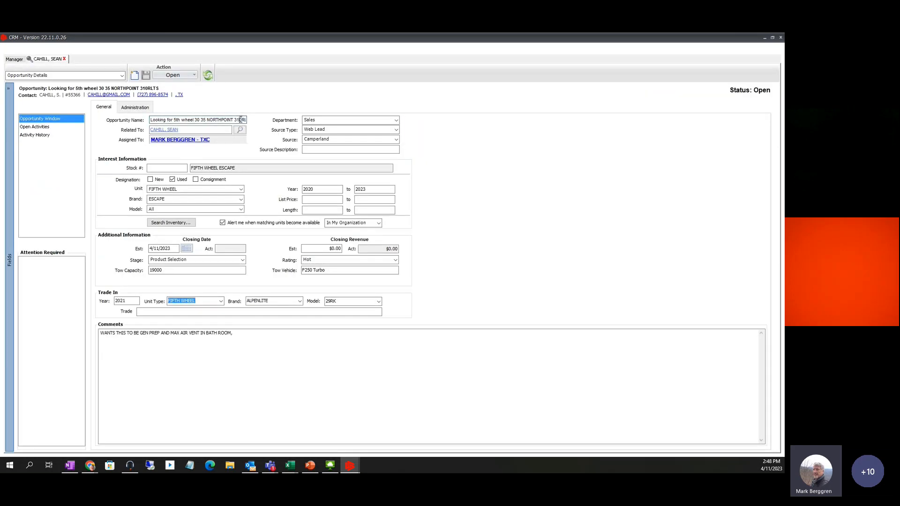
click(241, 120)
text(GHFGHGFHGFHGDJHGFHJFGHJGHHGJKJJHKGK11)
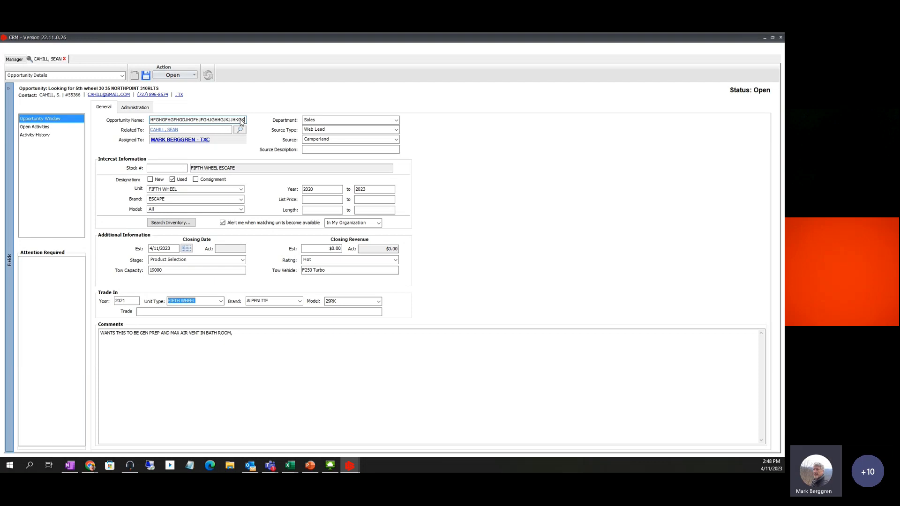
text(1111)
click(146, 75)
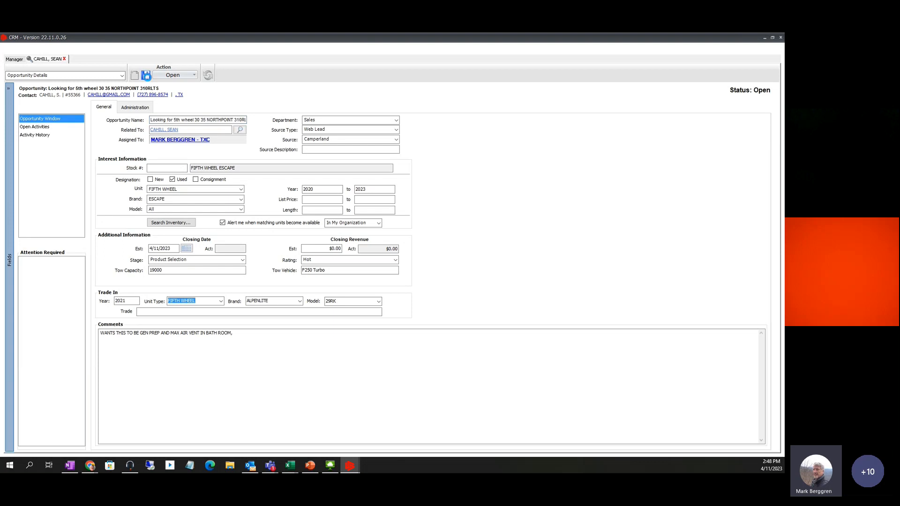
click(64, 59)
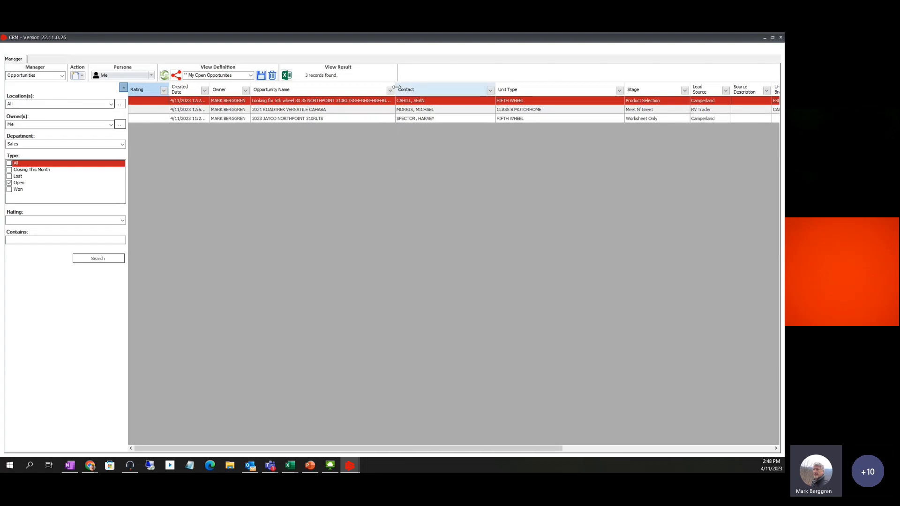
Drag the Opportunity Name column border right to reveal the full filler-text name
drag(396, 87, 540, 83)
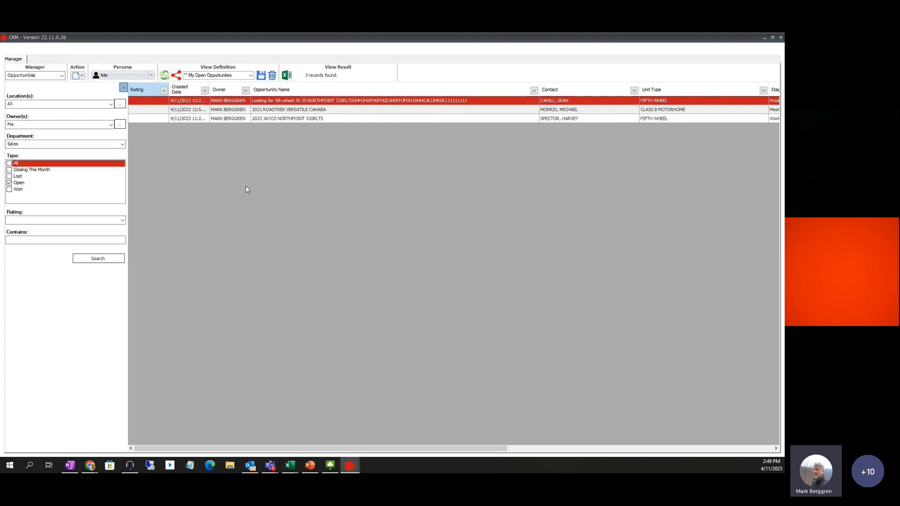
Switch the Manager view back to Home, then move to the meeting window
click(62, 76)
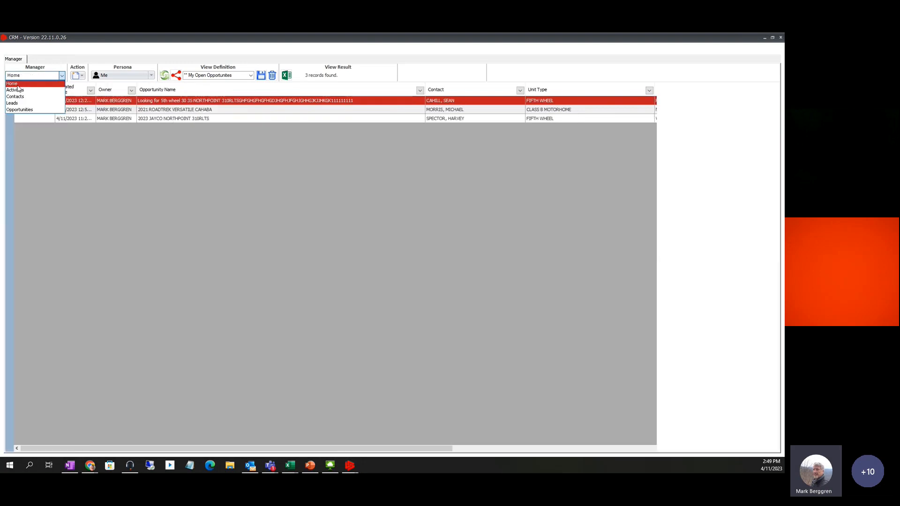
click(17, 85)
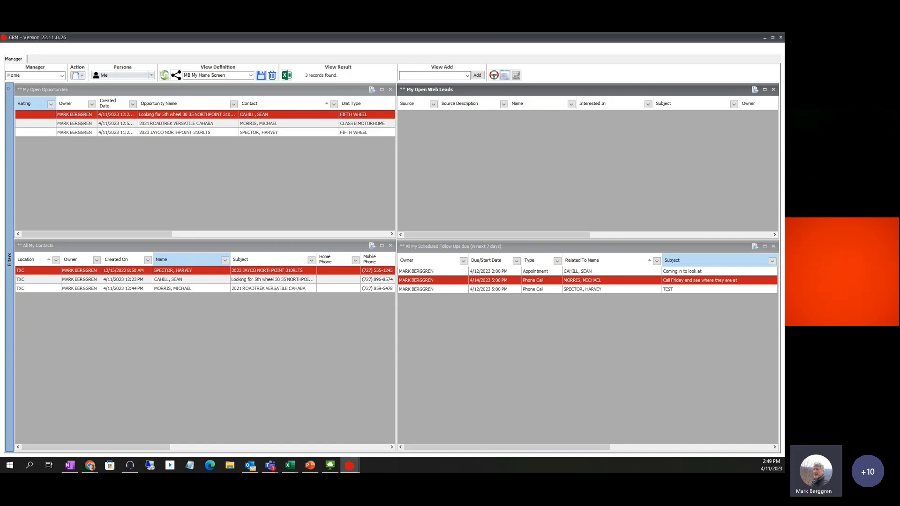
key(alt+Tab)
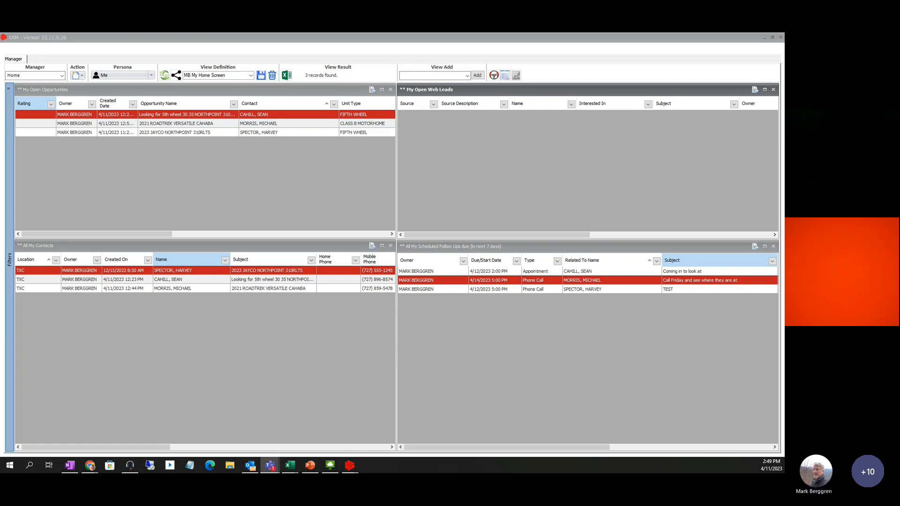
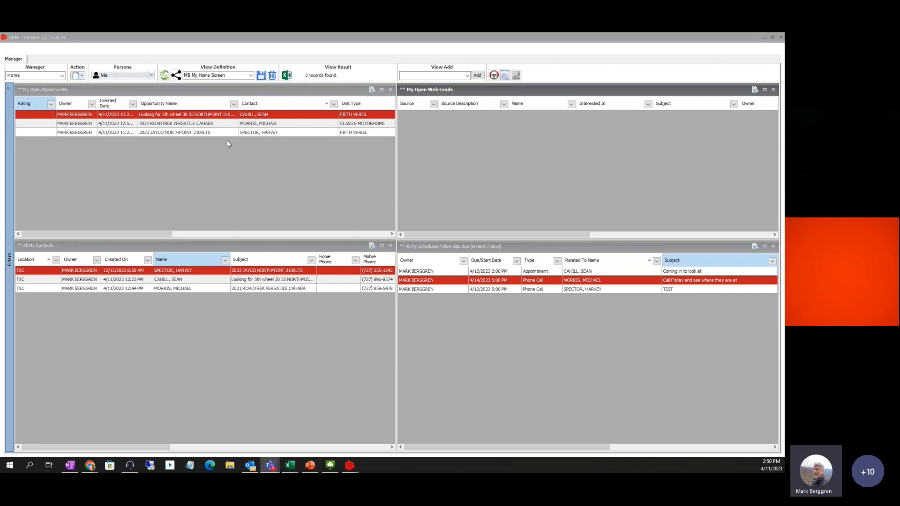
Open the contact behind the 2021 Roadtrek Versatile Cahaba lead and view its 2022 Tiffin Cahaba 19SC quote
click(165, 125)
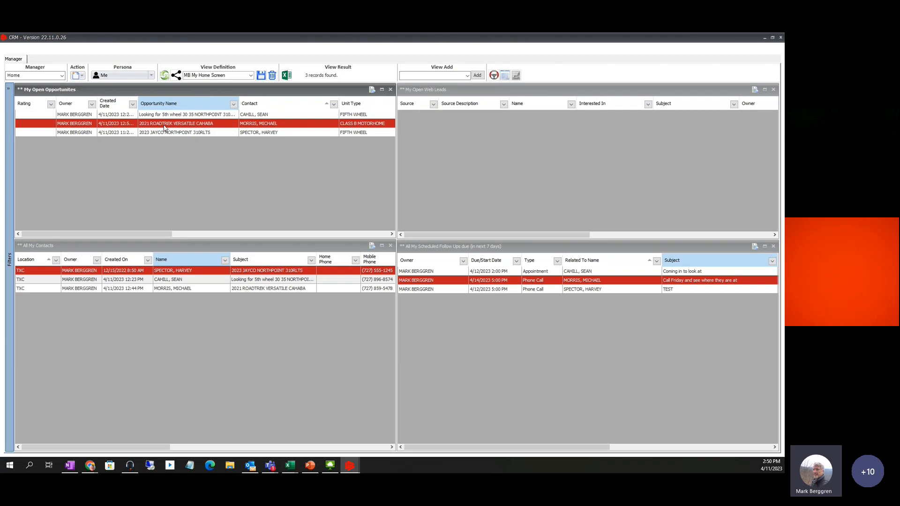
click(172, 291)
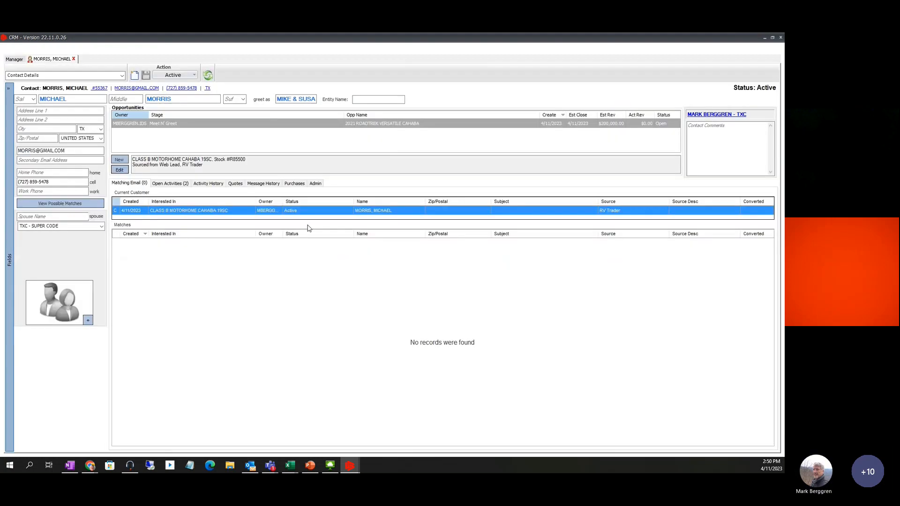
click(234, 186)
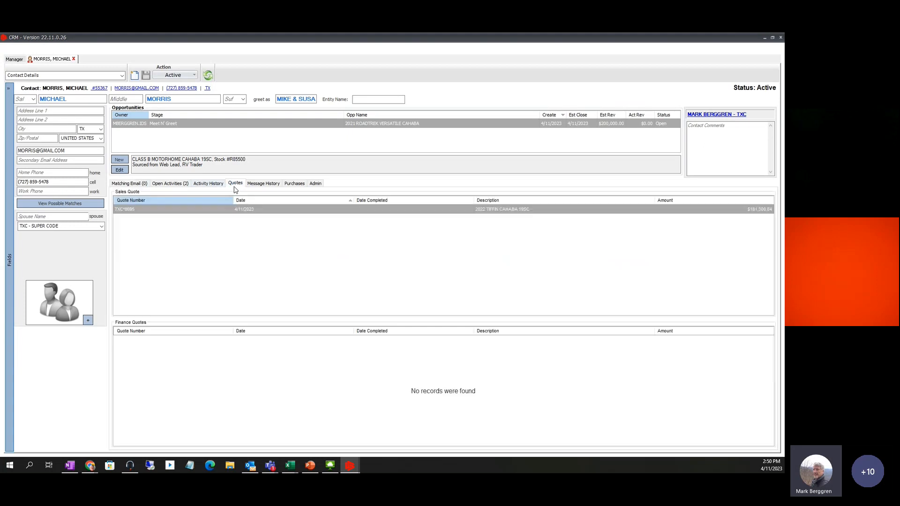
double_click(135, 209)
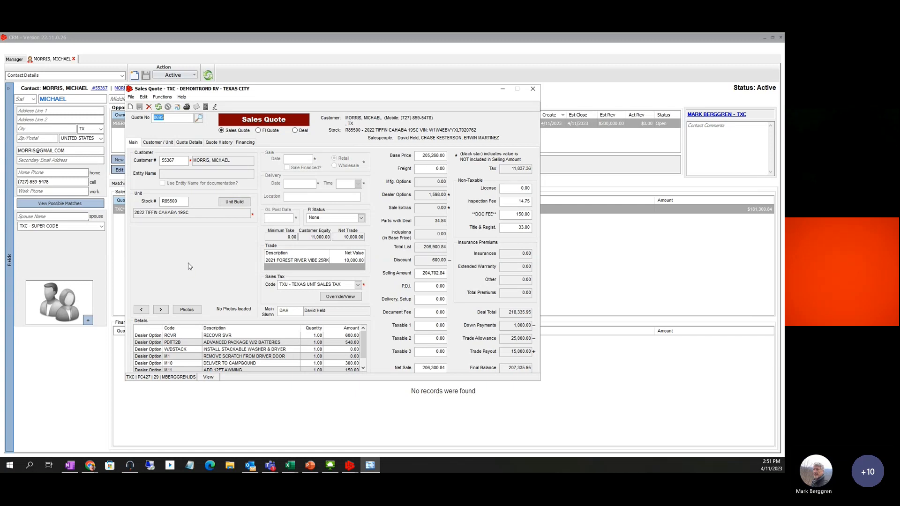
click(533, 88)
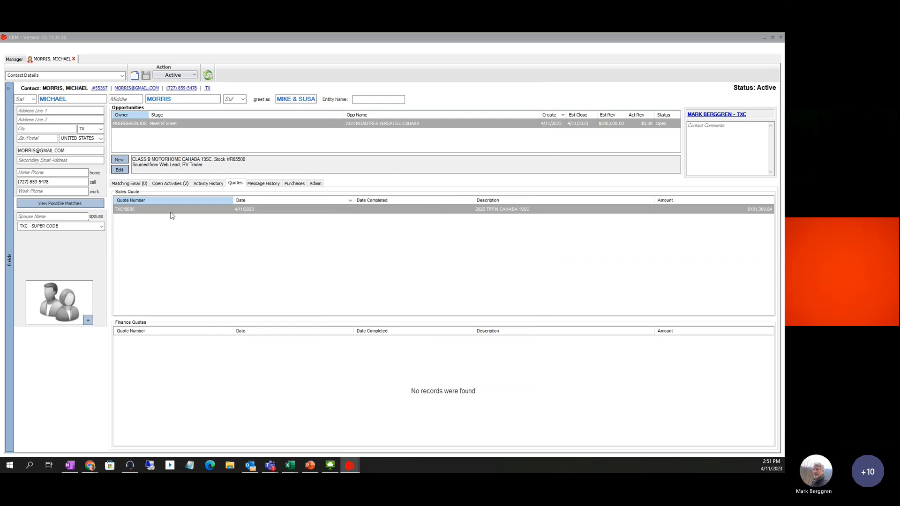
Start a new phone call for the contact with subject 'REMNDER'
click(182, 88)
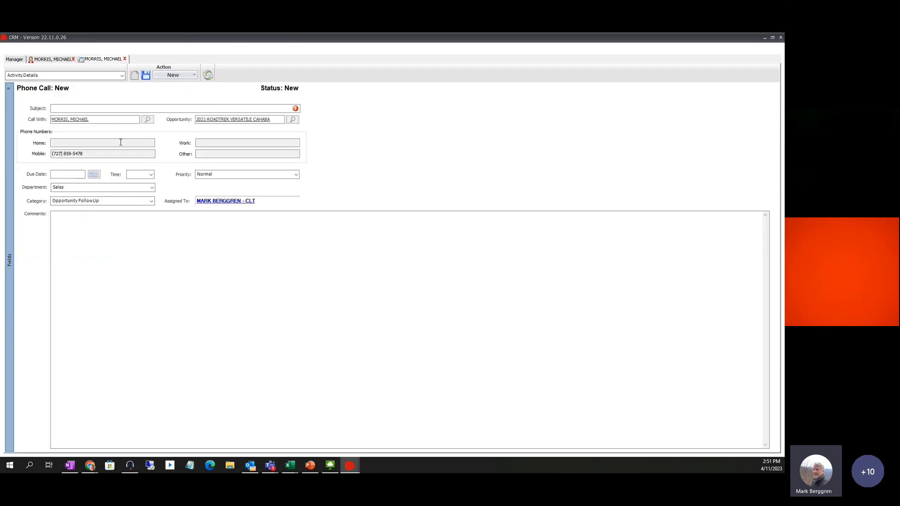
click(65, 107)
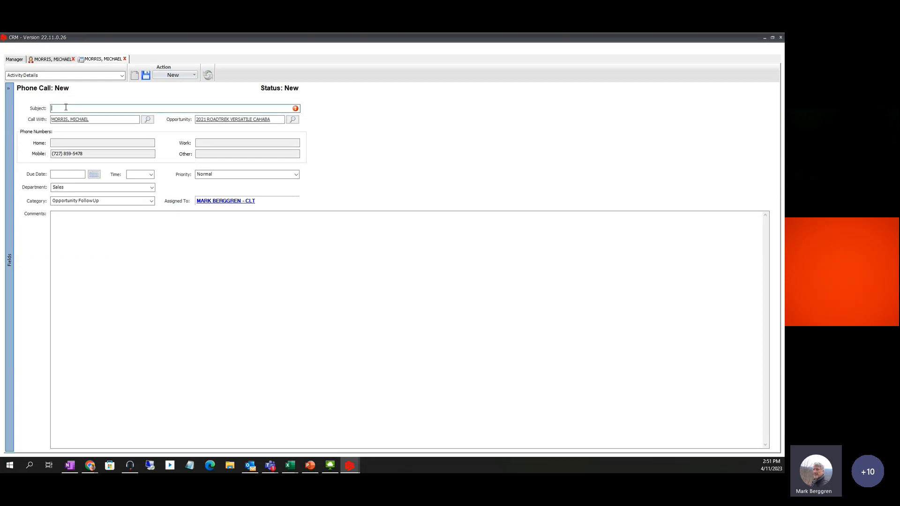
text(REMNDER)
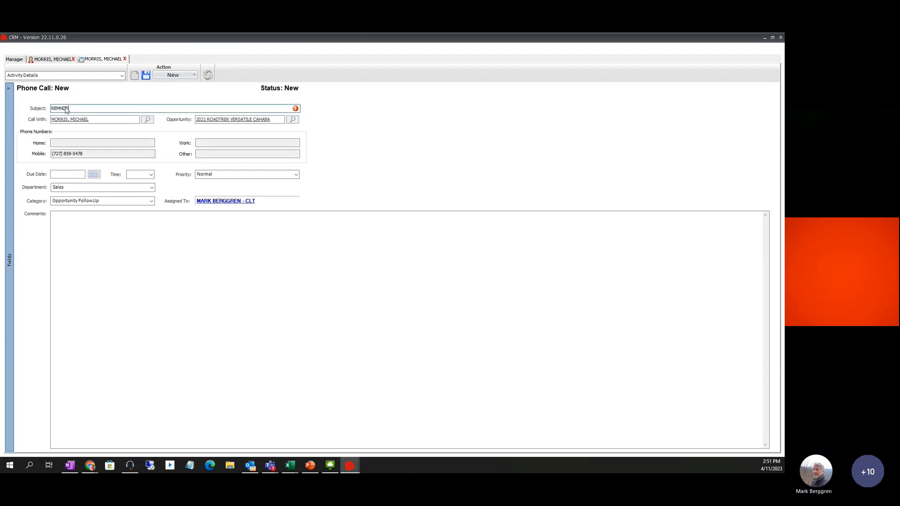
Set the phone call's due date to 9/3/2024 from the calendar
click(93, 174)
click(191, 196)
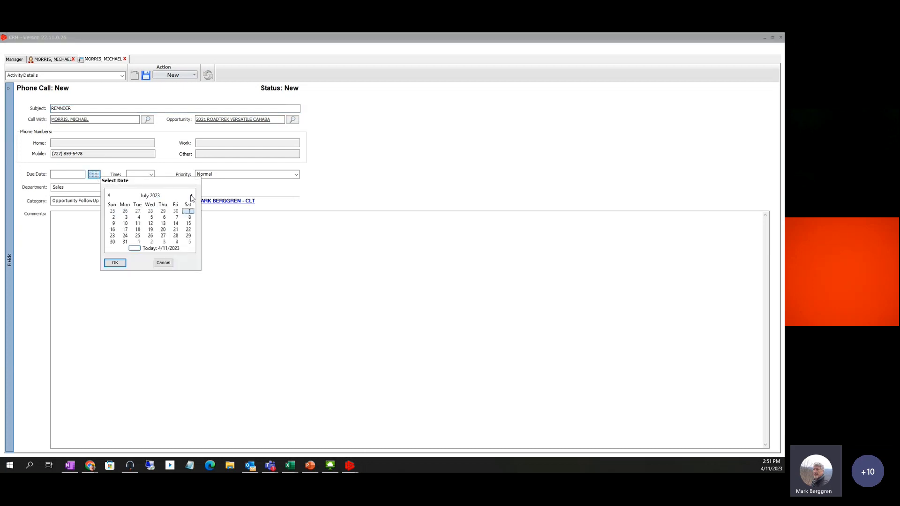
click(191, 196)
click(191, 196)
click(191, 195)
click(191, 196)
click(191, 196)
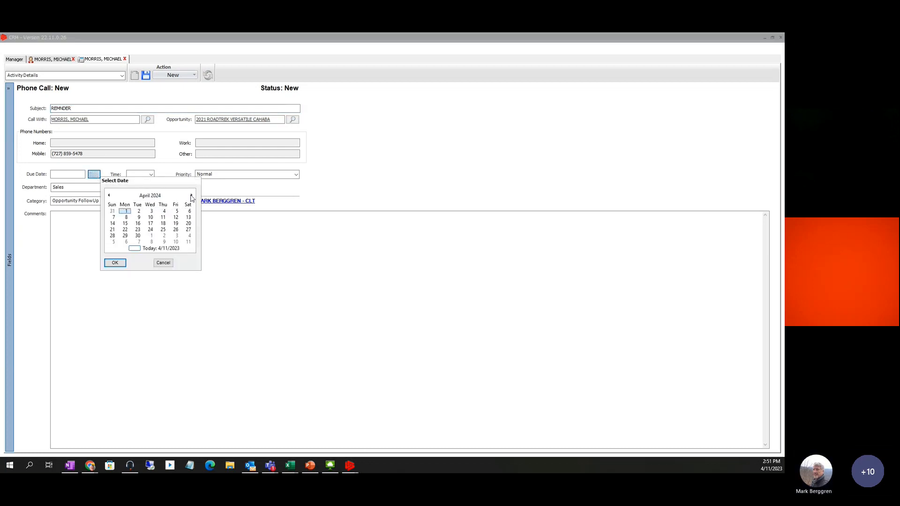
click(191, 196)
click(191, 196)
click(191, 196)
click(192, 196)
click(191, 195)
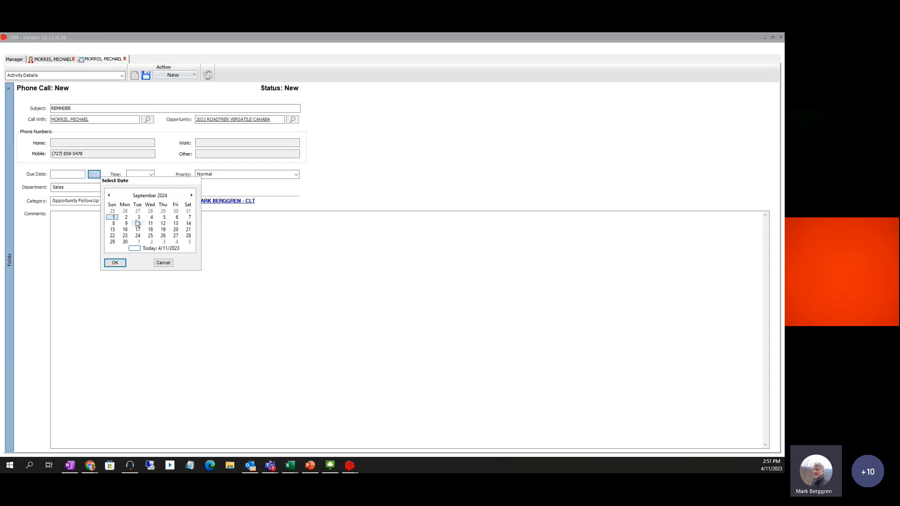
click(139, 217)
click(115, 262)
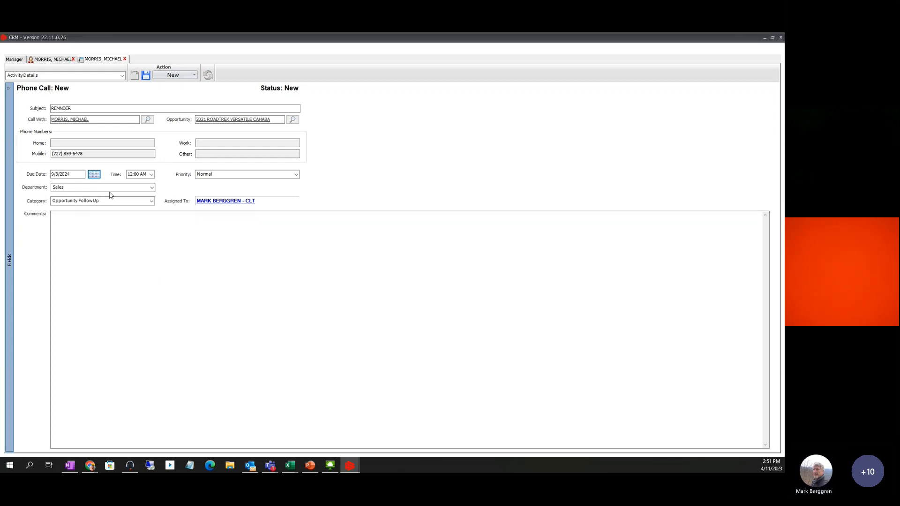
Set the call time to 5:00 PM
key(Tab)
text(2)
key(BackSpace)
text(5)
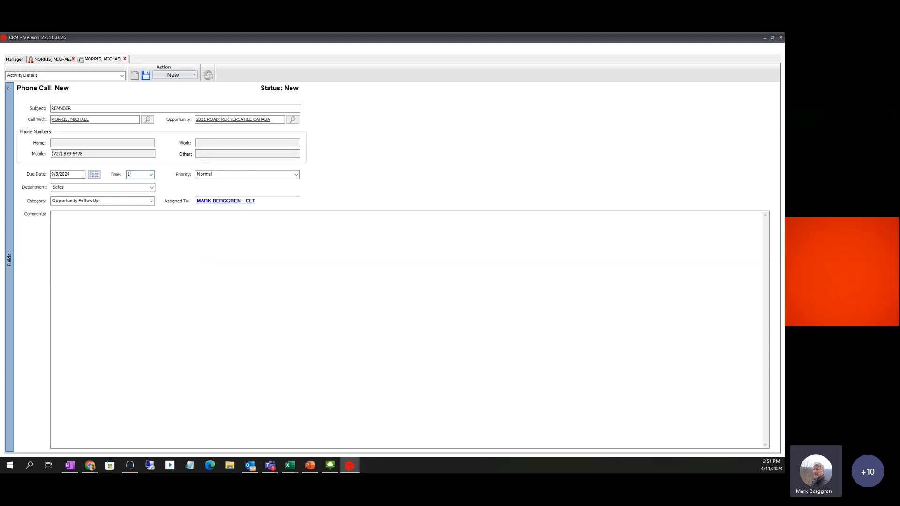
key(Tab)
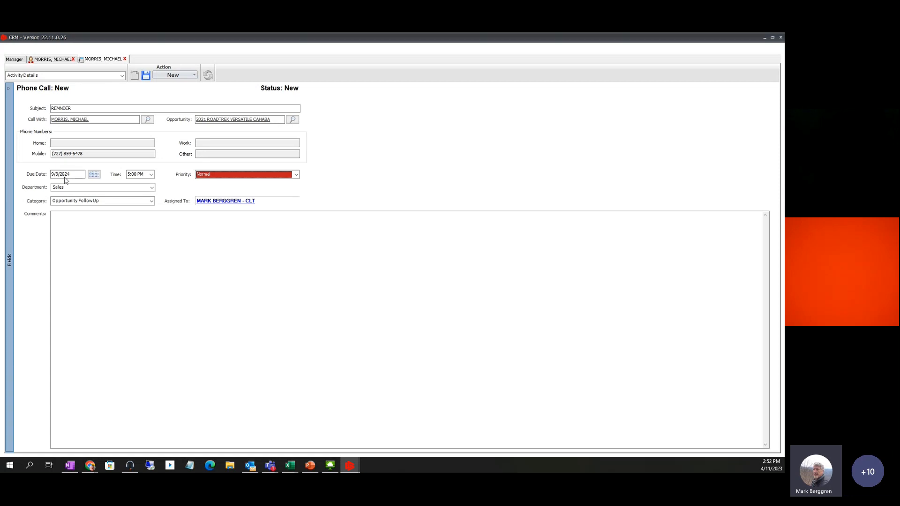
Correct the subject to 'REMINDER', then save and close the phone call
click(61, 109)
text(I)
click(61, 110)
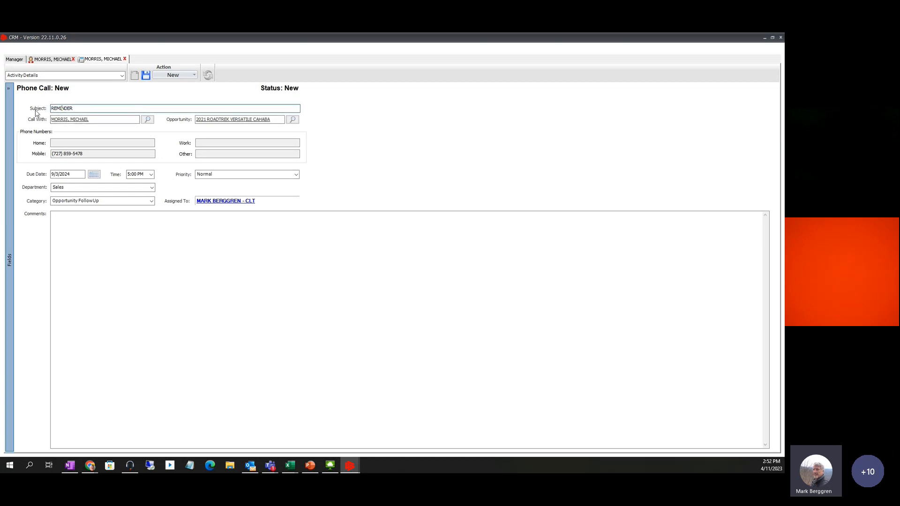
click(145, 75)
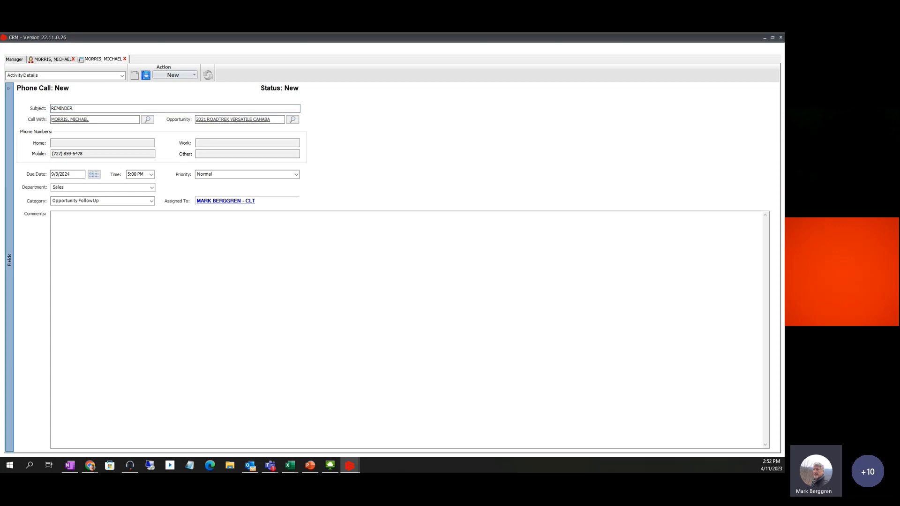
click(125, 58)
Close the contact record and refresh the Home dashboard's opportunity, contact and follow-up grids
click(61, 58)
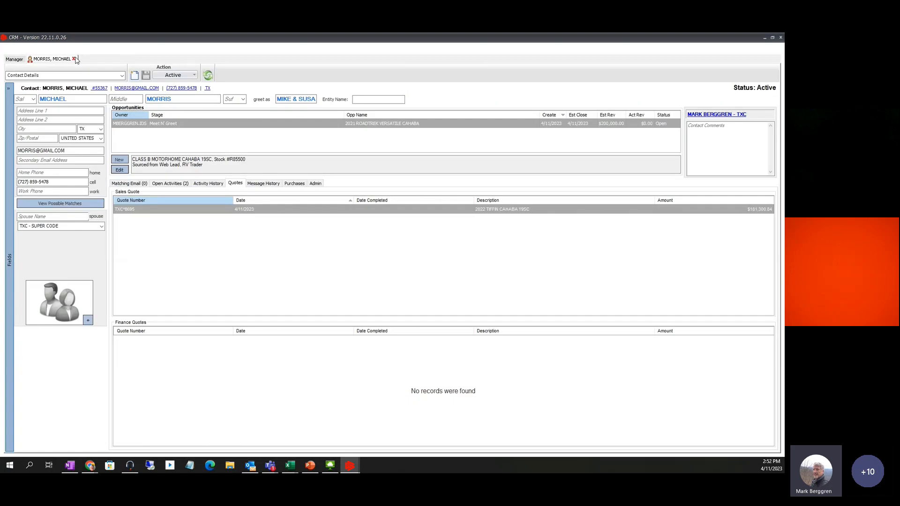
click(74, 58)
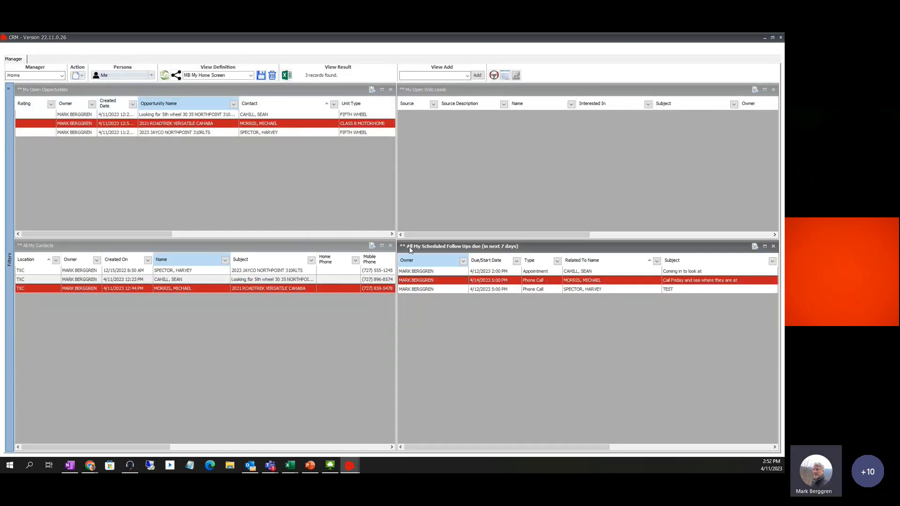
click(164, 75)
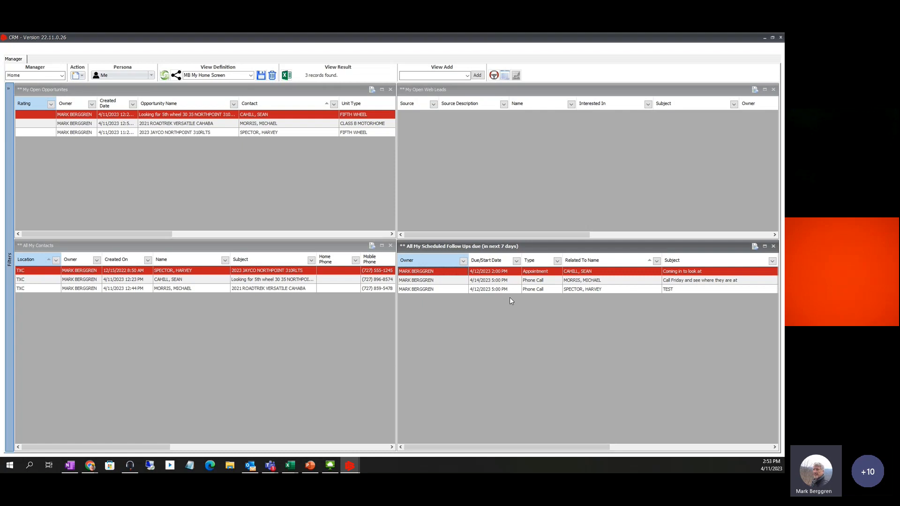
right_click(435, 290)
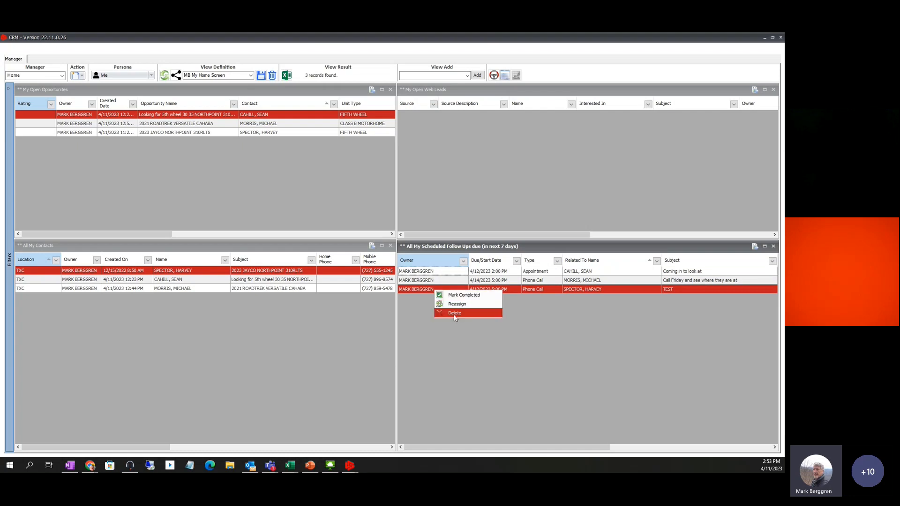
click(473, 344)
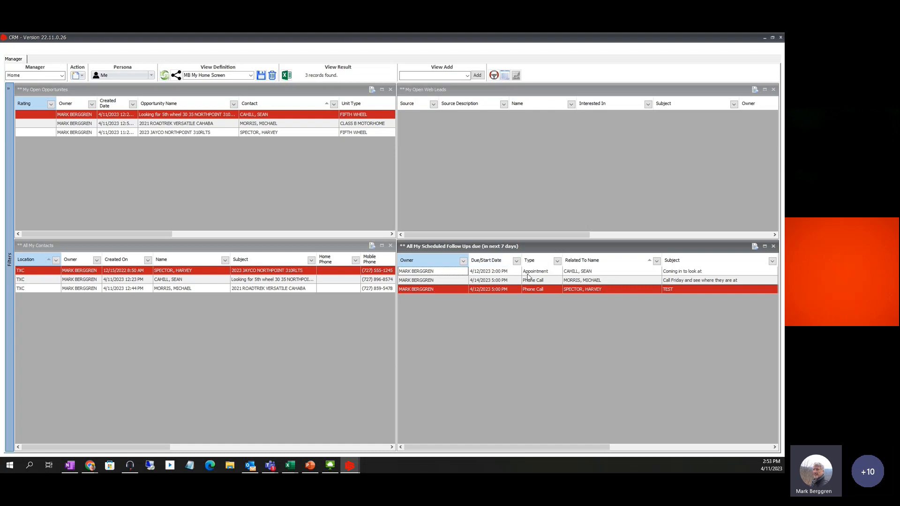
right_click(409, 294)
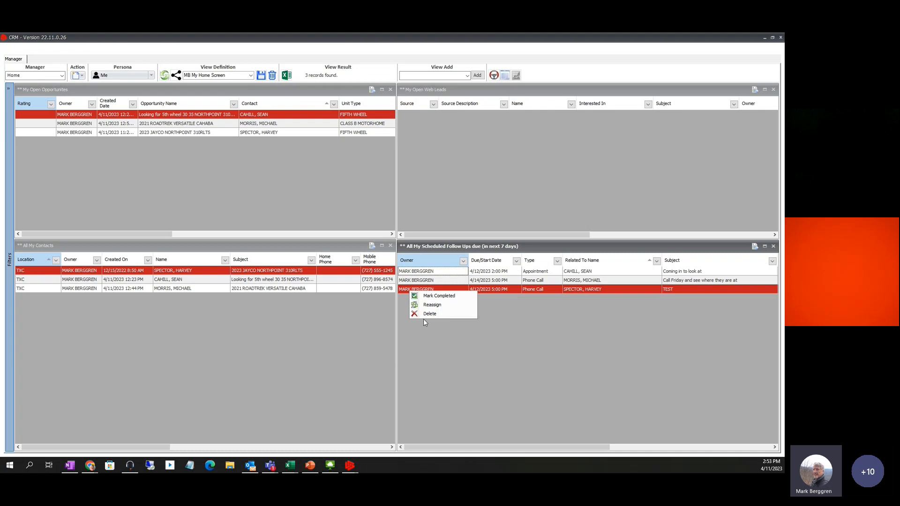
click(463, 333)
double_click(436, 290)
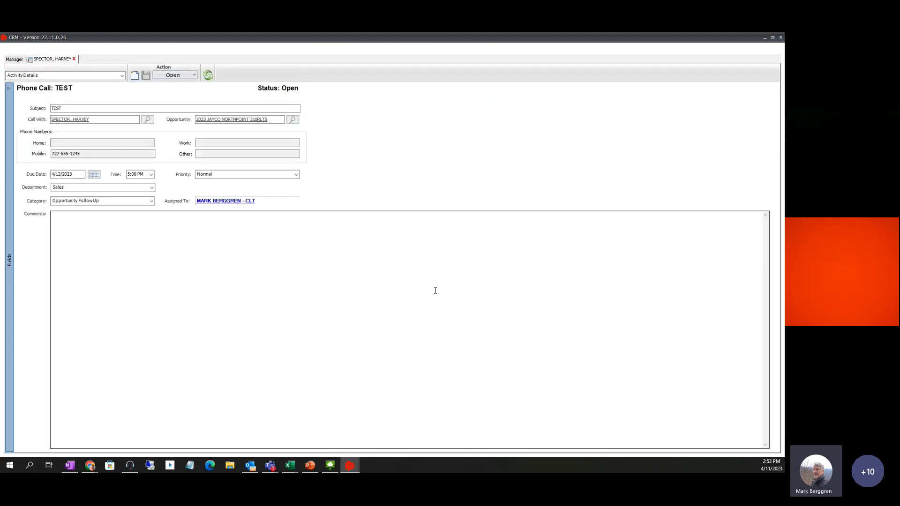
click(74, 59)
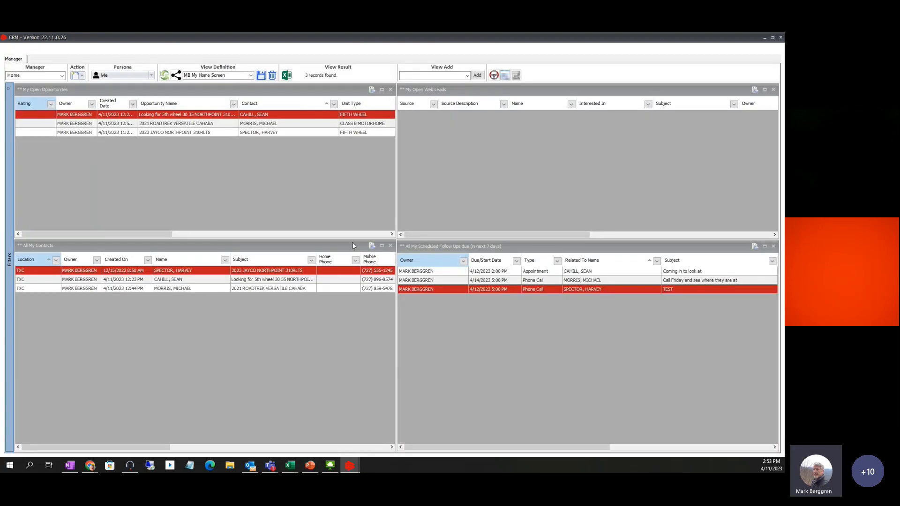
click(454, 248)
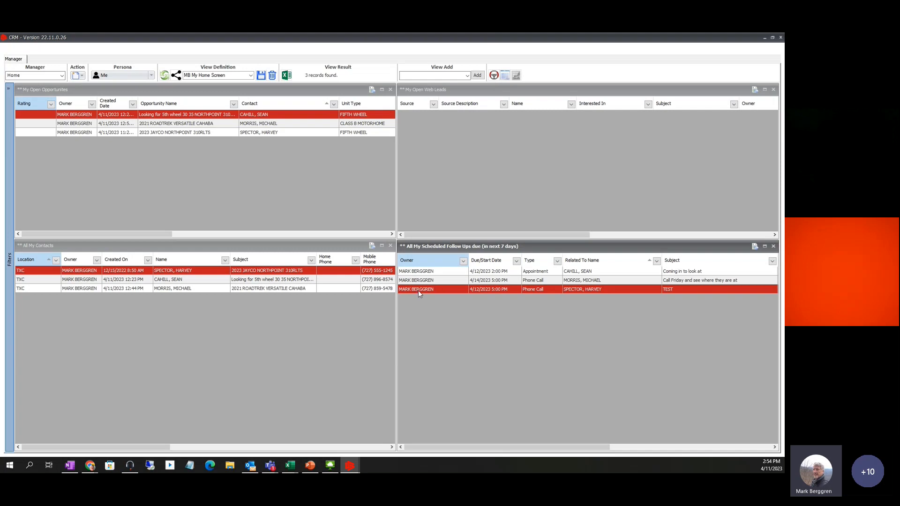
right_click(437, 288)
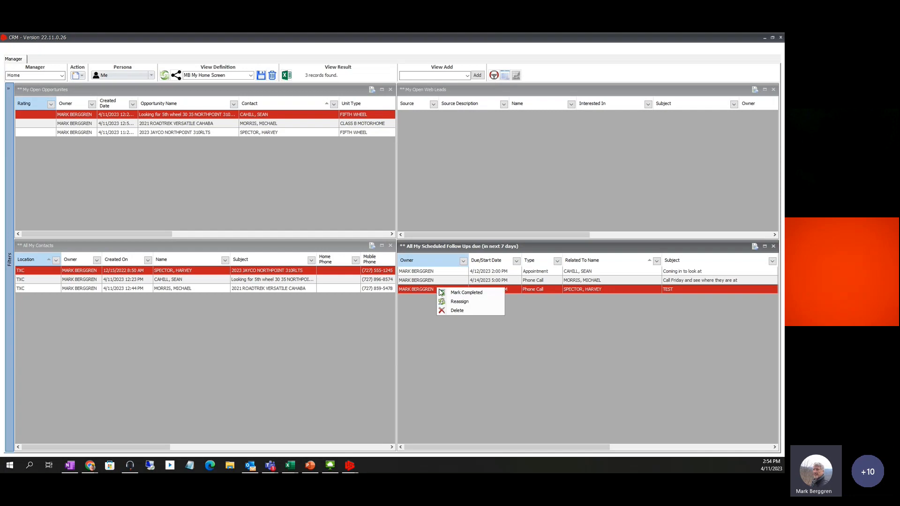
click(485, 357)
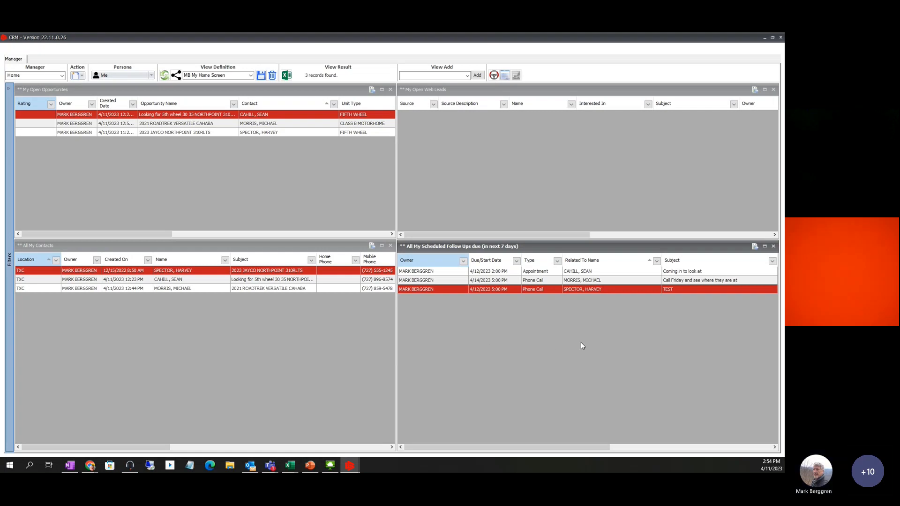
click(455, 184)
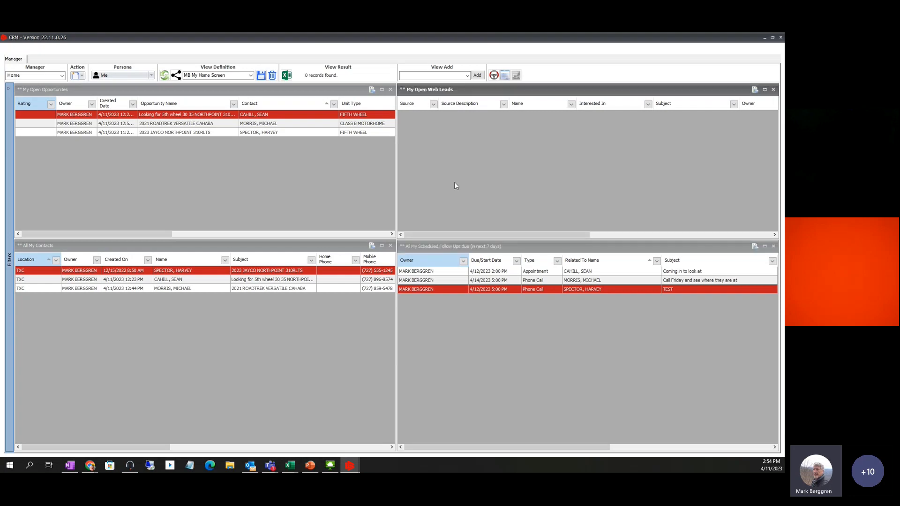
click(455, 249)
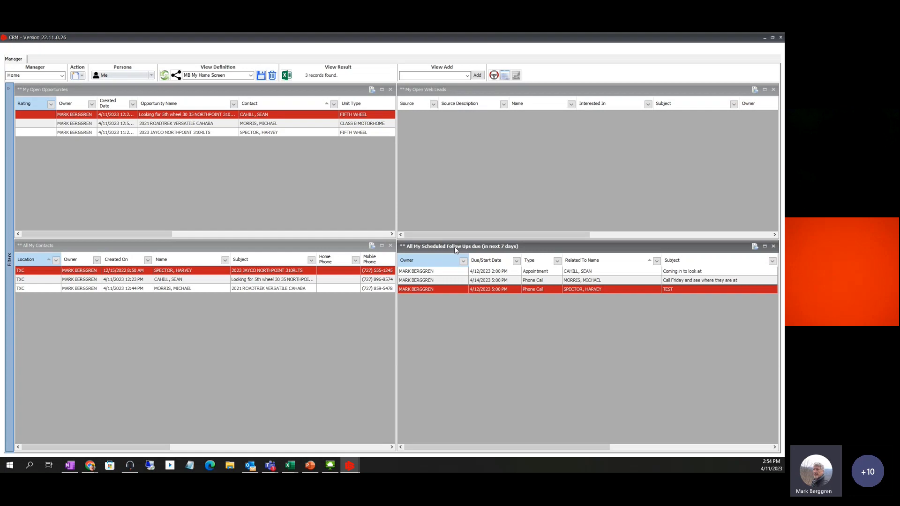
click(311, 247)
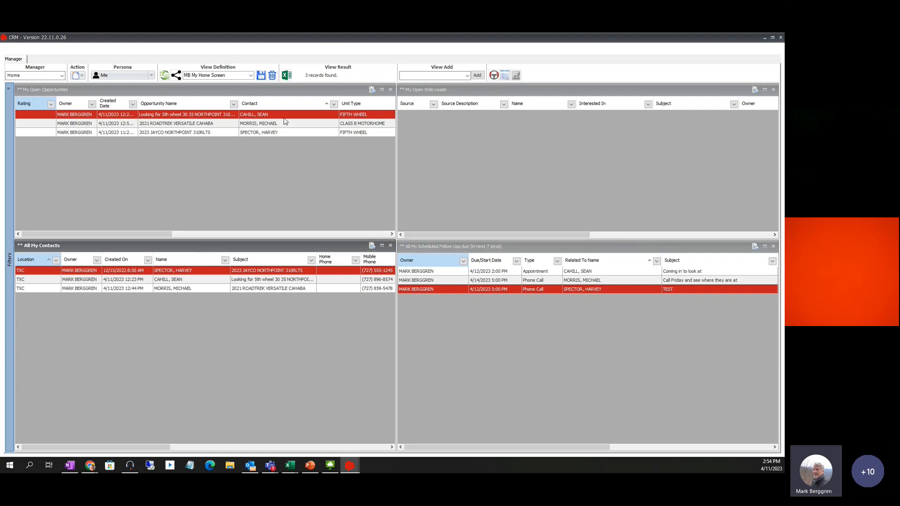
click(282, 110)
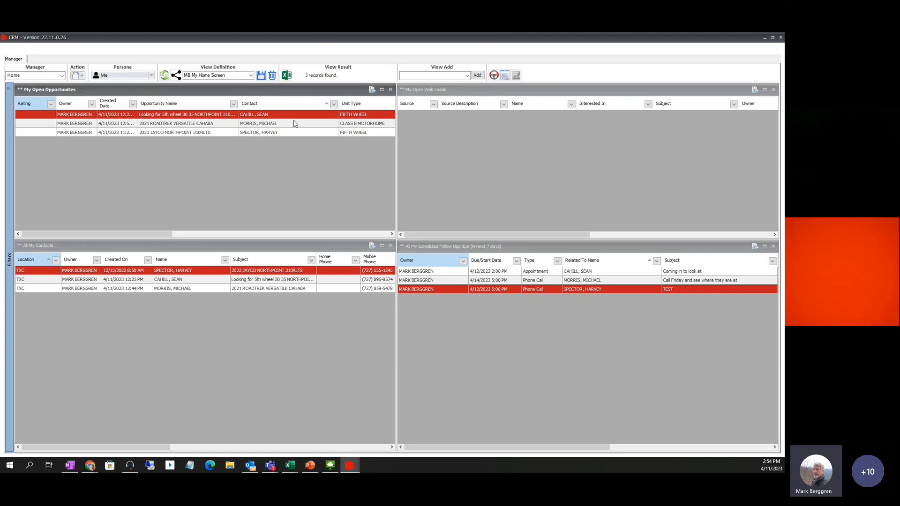
click(449, 247)
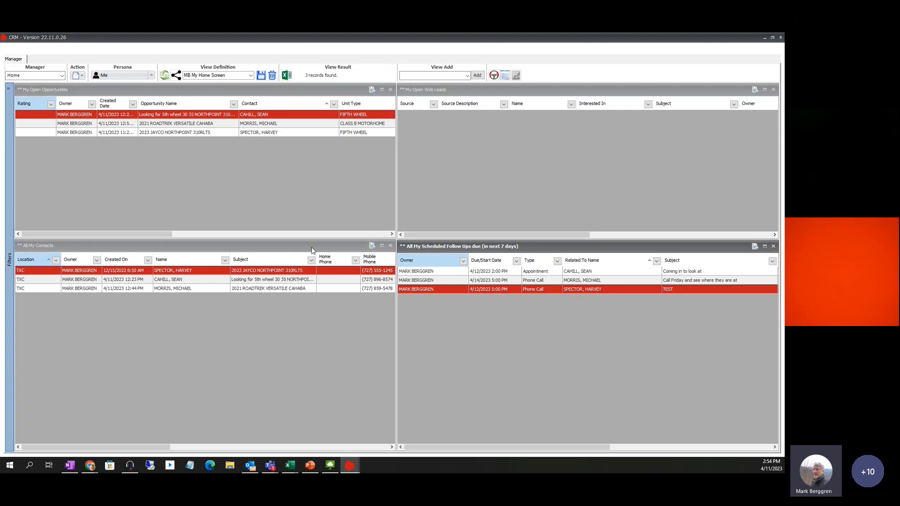
click(312, 250)
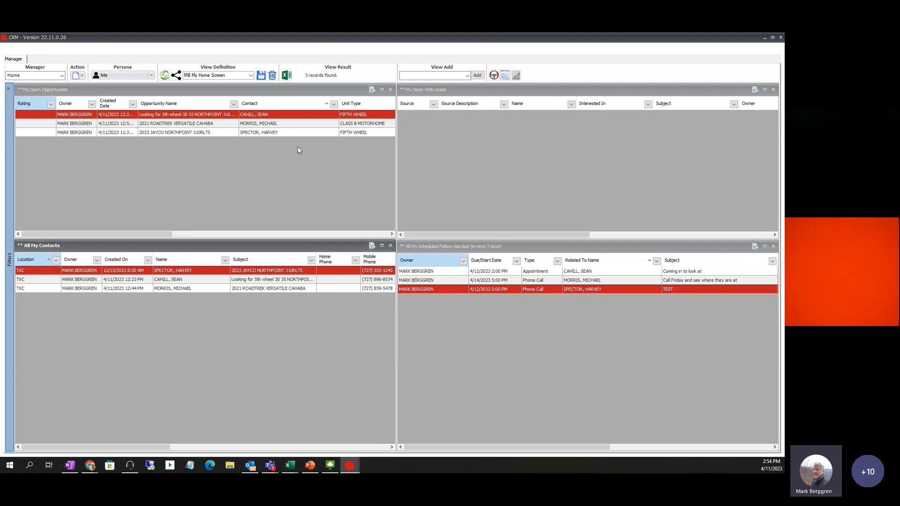